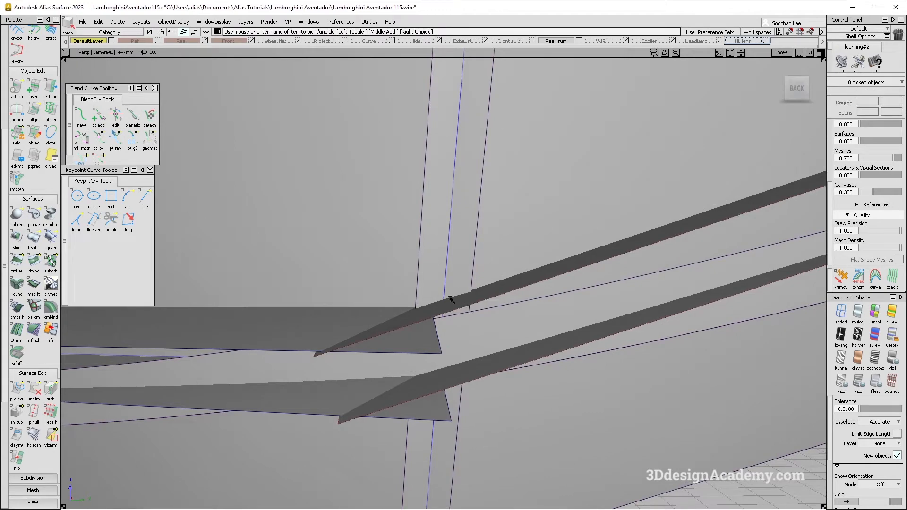
Step: Intersect the left-hand inner flange strip with the large surface at the lower corner
{"action": "left_click_drag", "start_coordinate": [457, 303], "coordinate": [306, 402], "text": "alt+shift"}
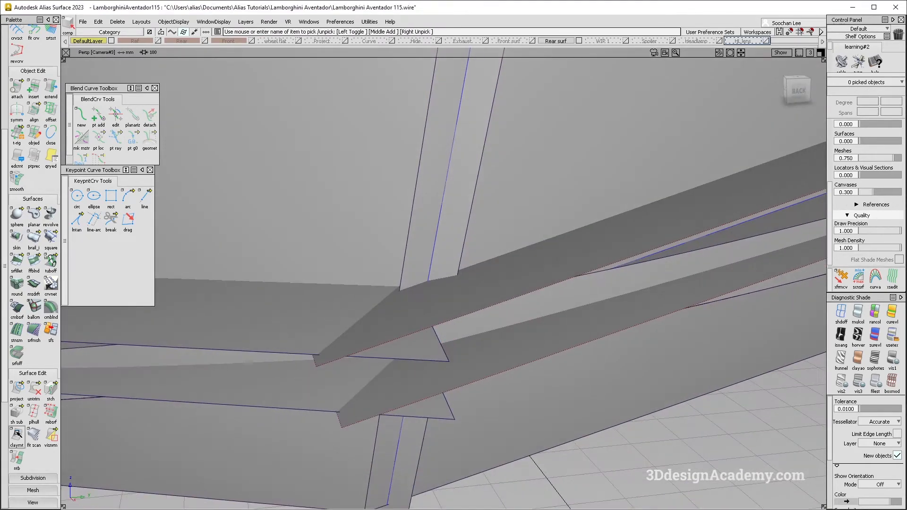
{"action": "left_click_drag", "start_coordinate": [17, 395], "coordinate": [67, 390]}
{"action": "left_click_drag", "start_coordinate": [373, 317], "coordinate": [310, 295], "text": "alt+shift"}
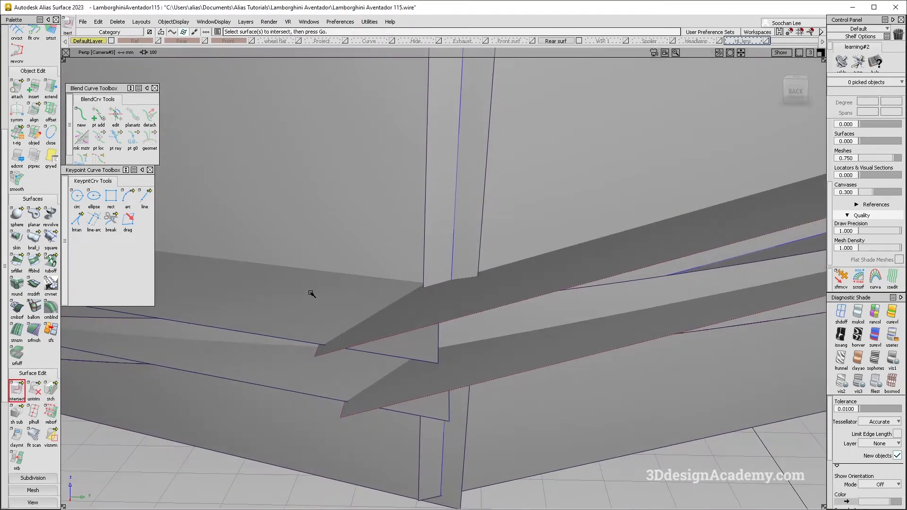
{"action": "left_click_drag", "start_coordinate": [367, 226], "coordinate": [392, 332], "text": "alt+shift"}
{"action": "left_click_drag", "start_coordinate": [333, 264], "coordinate": [300, 287], "text": "alt+shift"}
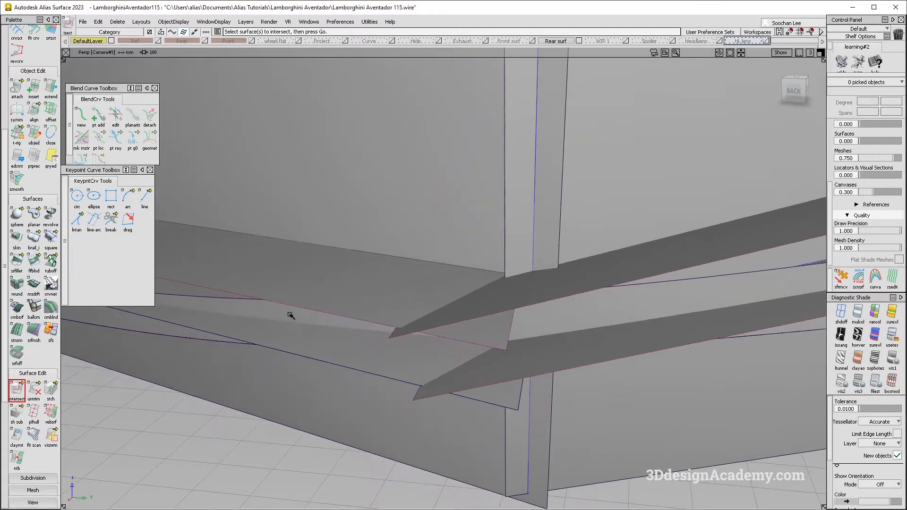
Step: Duplicate the curve on surface Blend_srf#82.cos1 along the flange strip as a free curve
{"action": "scroll", "coordinate": [22, 105], "scroll_direction": "up", "scroll_amount": 4}
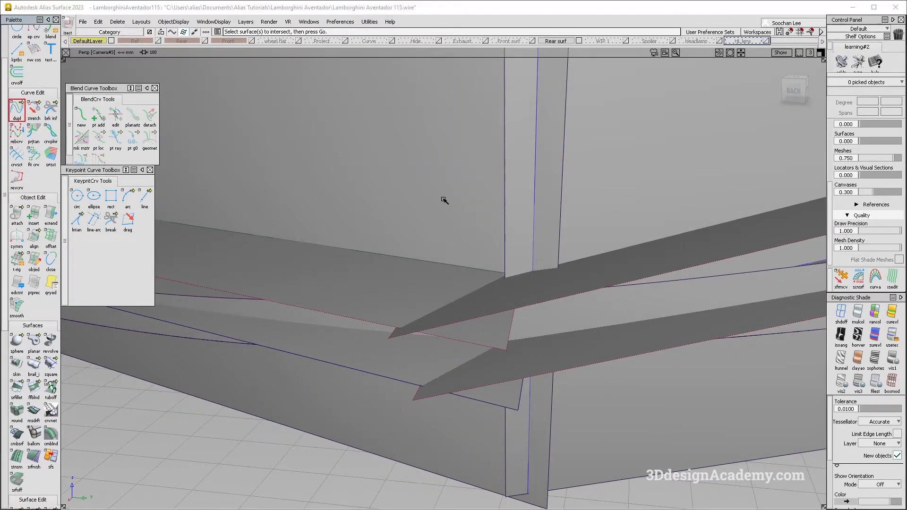
{"action": "right_click_drag", "start_coordinate": [436, 266], "coordinate": [428, 265], "text": "alt+shift"}
{"action": "left_click_drag", "start_coordinate": [429, 265], "coordinate": [490, 296], "text": "alt+shift"}
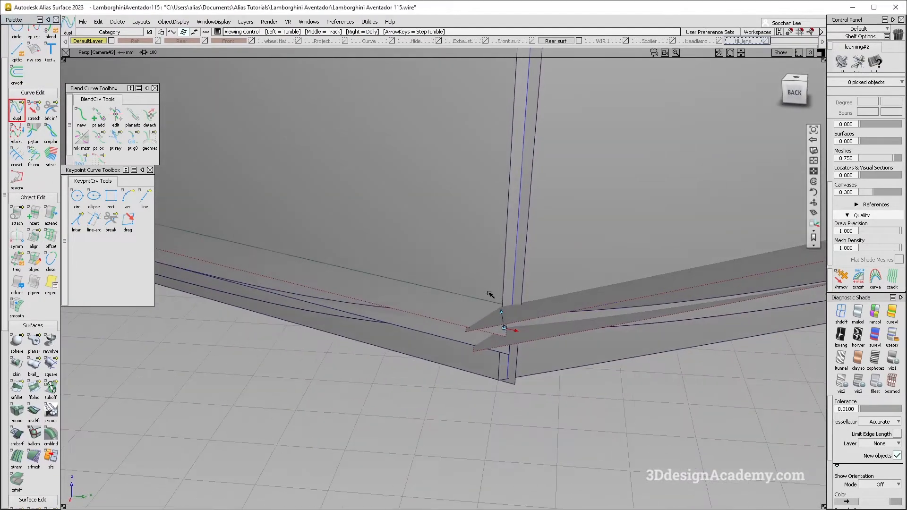
{"action": "right_click_drag", "start_coordinate": [490, 297], "coordinate": [509, 289], "text": "alt+shift"}
{"action": "left_click", "coordinate": [480, 283]}
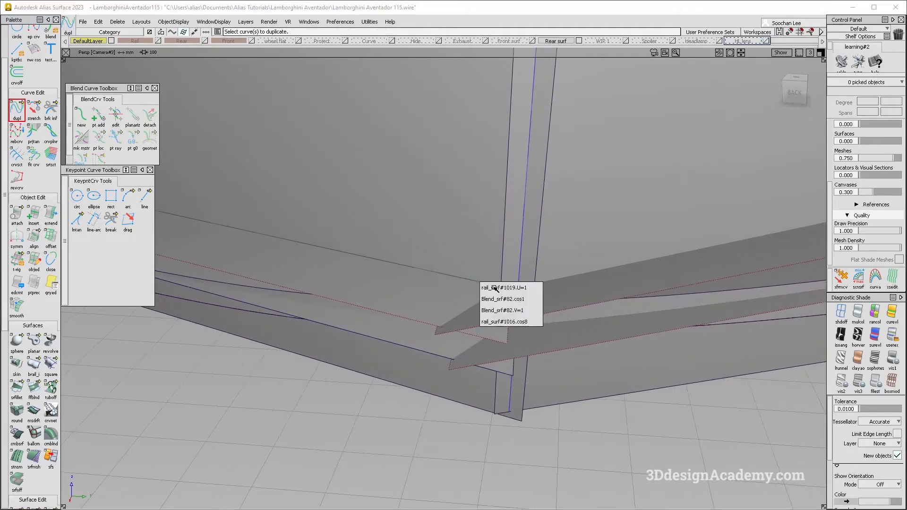
{"action": "left_click", "coordinate": [537, 299]}
Step: Move the duplicated curve so its end snaps to the lower end of the vertical centre curve at the corner
{"action": "right_click_drag", "start_coordinate": [505, 286], "coordinate": [569, 312], "text": "alt+shift"}
{"action": "left_click", "coordinate": [581, 282]}
{"action": "mouse_move", "coordinate": [640, 342]}
{"action": "left_mouse_down", "text": "alt+shift"}
{"action": "mouse_move", "coordinate": [622, 253]}
{"action": "mouse_move", "coordinate": [628, 271]}
{"action": "mouse_move", "coordinate": [671, 290]}
{"action": "mouse_move", "coordinate": [566, 273]}
{"action": "mouse_move", "coordinate": [561, 349]}
{"action": "left_mouse_up", "text": "alt+shift"}
{"action": "left_click_drag", "start_coordinate": [561, 349], "coordinate": [523, 222], "text": "ctrl+shift"}
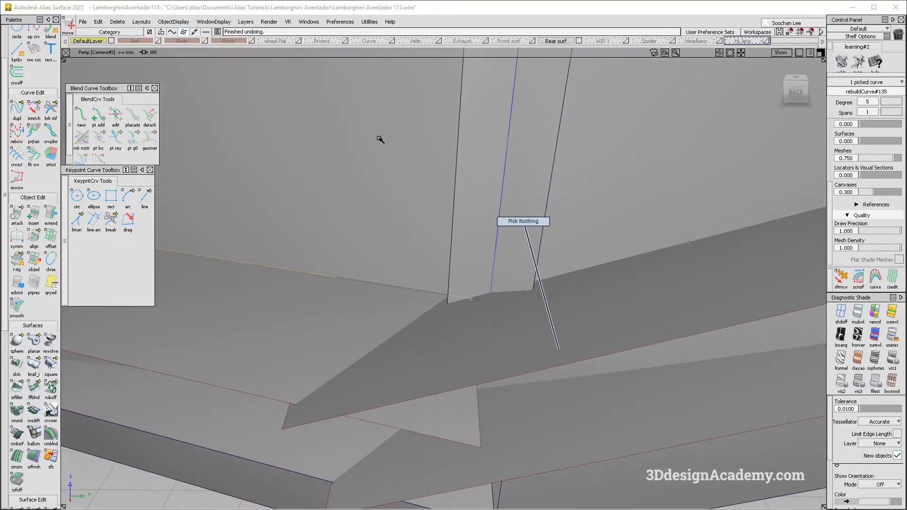
{"action": "scroll", "coordinate": [18, 433], "scroll_direction": "down", "scroll_amount": 7}
{"action": "left_click", "coordinate": [605, 298]}
{"action": "left_click_drag", "start_coordinate": [595, 243], "coordinate": [444, 258], "text": "alt+shift"}
{"action": "left_click", "coordinate": [280, 256]}
{"action": "left_click_drag", "start_coordinate": [332, 315], "coordinate": [334, 315], "text": "ctrl+shift"}
{"action": "left_click", "coordinate": [345, 316]}
{"action": "right_click_drag", "start_coordinate": [345, 316], "coordinate": [378, 335], "text": "alt+shift"}
{"action": "middle_click_drag", "start_coordinate": [378, 336], "coordinate": [378, 294], "text": "ctrl+shift"}
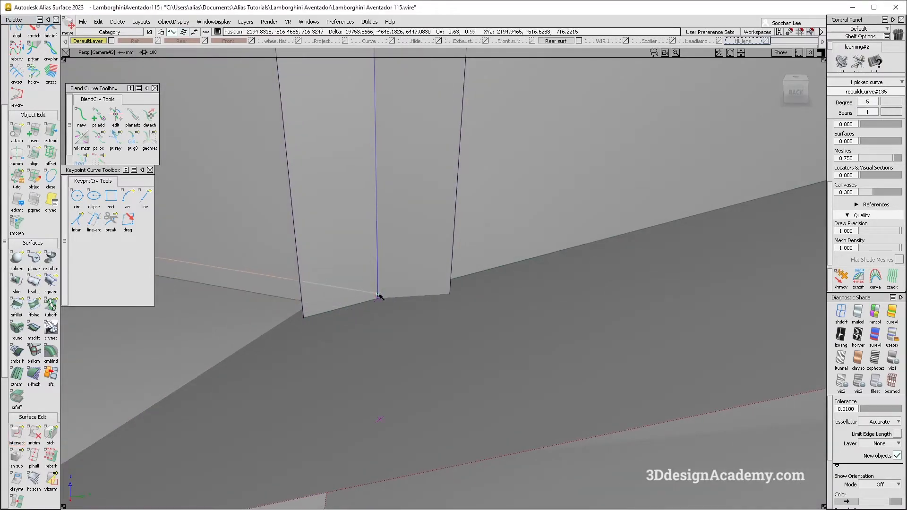
Step: Follow the moved curve to its far corner and delete the leftover intersection curve along the lower edge
{"action": "right_click_drag", "start_coordinate": [399, 288], "coordinate": [222, 222], "text": "alt+shift"}
{"action": "middle_click_drag", "start_coordinate": [223, 222], "coordinate": [308, 205], "text": "alt+shift"}
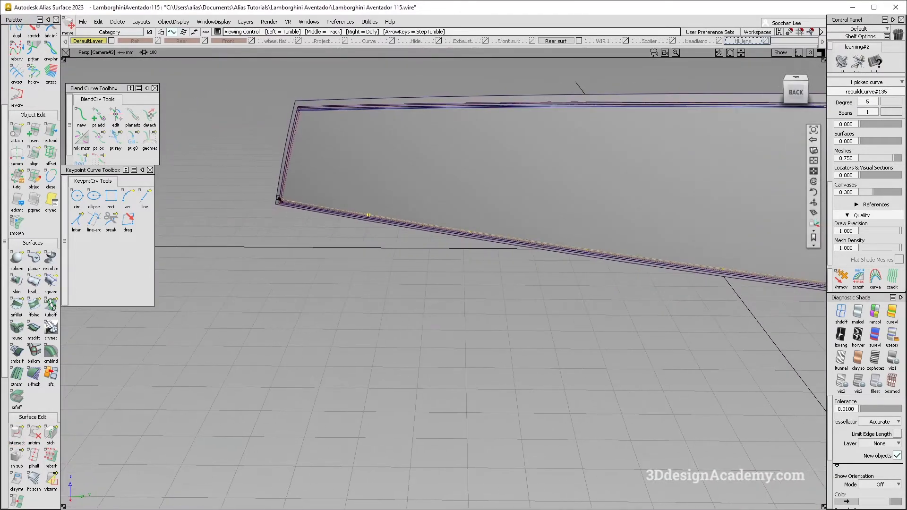
{"action": "right_click_drag", "start_coordinate": [279, 199], "coordinate": [342, 184], "text": "alt+shift"}
{"action": "left_click_drag", "start_coordinate": [343, 184], "coordinate": [353, 251], "text": "alt+shift"}
{"action": "left_click", "coordinate": [379, 246]}
{"action": "key", "text": "Delete"}
{"action": "key", "text": "Return"}
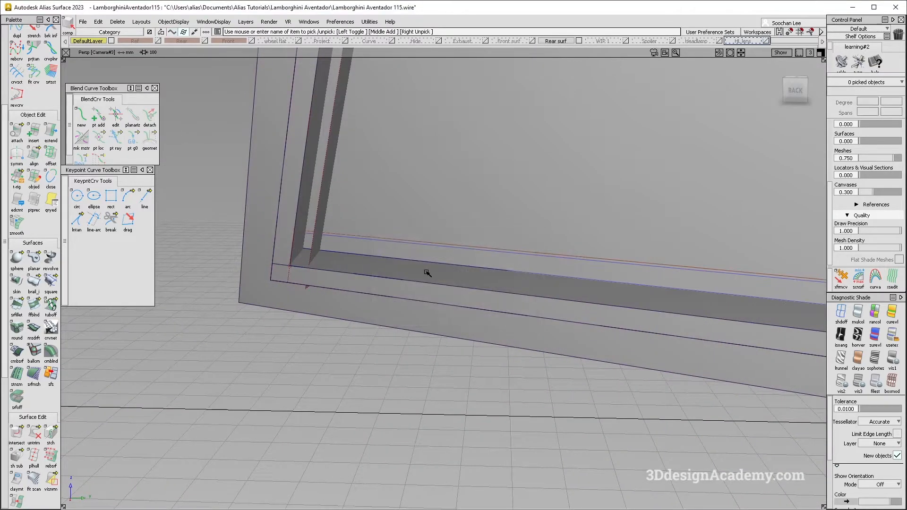
Step: Extend the moved curve past the corner and project it along the X vector onto the large surface
{"action": "left_click", "coordinate": [52, 137]}
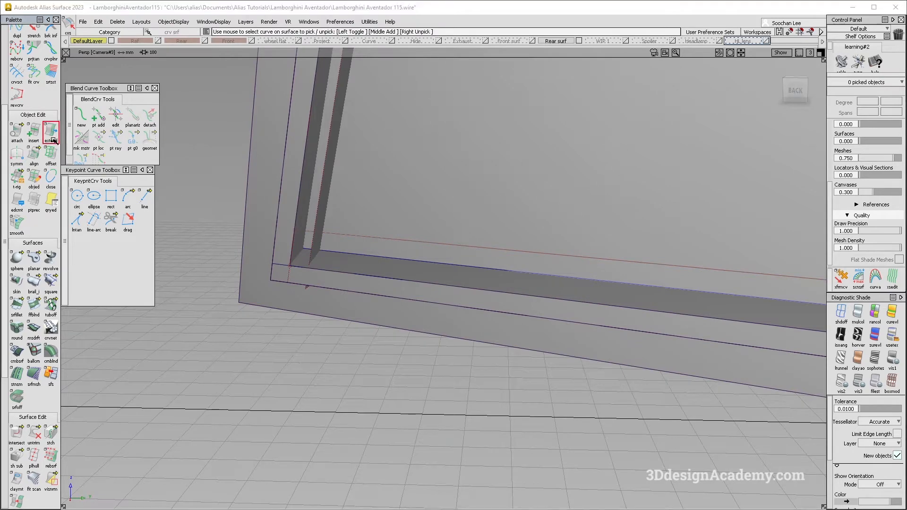
{"action": "left_click_drag", "start_coordinate": [341, 241], "coordinate": [307, 203]}
{"action": "left_click", "coordinate": [513, 249]}
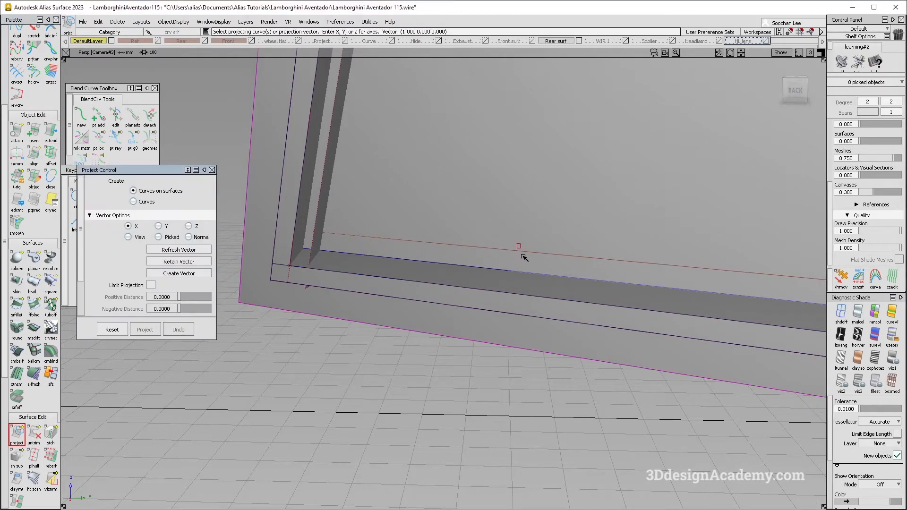
{"action": "left_click_drag", "start_coordinate": [537, 216], "coordinate": [521, 232], "text": "alt+shift"}
{"action": "left_click", "coordinate": [180, 330]}
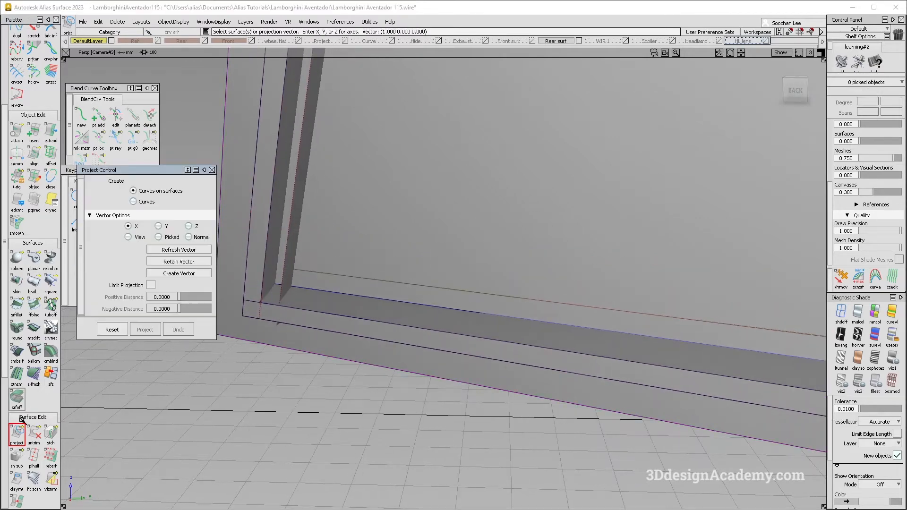
Step: Intersect the large surfaces with the inner flange strips at the upper corner
{"action": "left_click_drag", "start_coordinate": [46, 438], "coordinate": [51, 434]}
{"action": "left_click_drag", "start_coordinate": [335, 268], "coordinate": [279, 257], "text": "alt+shift"}
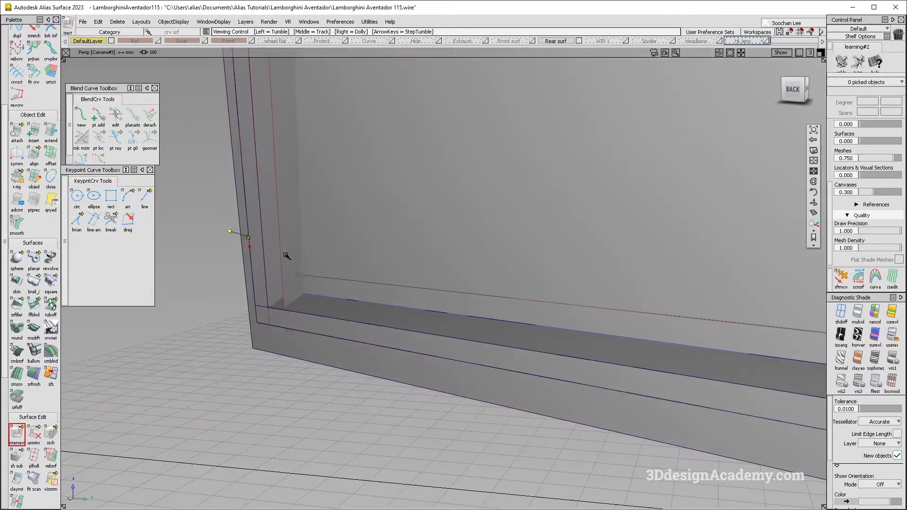
{"action": "left_click", "coordinate": [330, 249]}
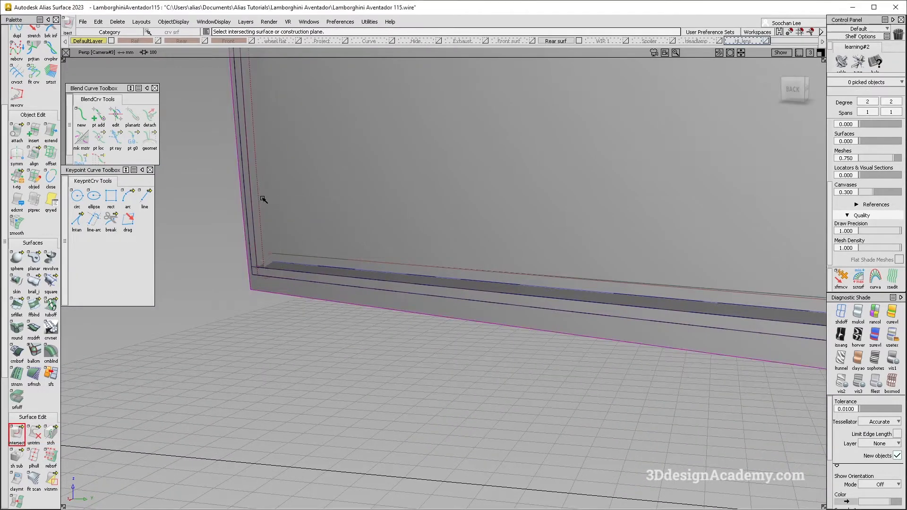
{"action": "mouse_move", "coordinate": [289, 188]}
{"action": "left_mouse_down", "text": "alt+shift"}
{"action": "mouse_move", "coordinate": [316, 260]}
{"action": "mouse_move", "coordinate": [287, 171]}
{"action": "left_mouse_up", "text": "alt+shift"}
{"action": "scroll", "coordinate": [286, 147], "scroll_direction": "up", "scroll_amount": 5}
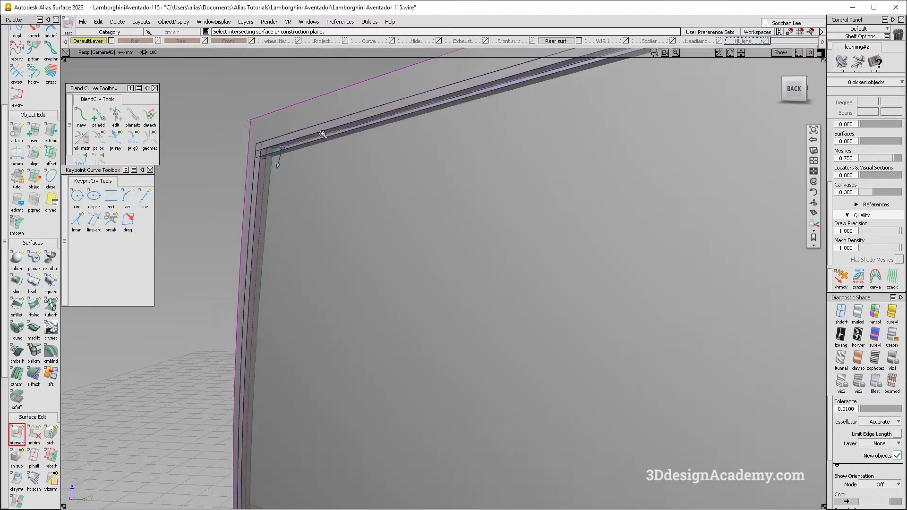
{"action": "scroll", "coordinate": [318, 150], "scroll_direction": "down", "scroll_amount": 4}
{"action": "scroll", "coordinate": [423, 194], "scroll_direction": "up", "scroll_amount": 4}
{"action": "middle_click_drag", "start_coordinate": [423, 194], "coordinate": [407, 215], "text": "alt+shift"}
{"action": "scroll", "coordinate": [454, 213], "scroll_direction": "down", "scroll_amount": 5}
{"action": "left_click_drag", "start_coordinate": [396, 249], "coordinate": [361, 282], "text": "alt+shift"}
{"action": "scroll", "coordinate": [480, 275], "scroll_direction": "up", "scroll_amount": 5}
{"action": "left_click_drag", "start_coordinate": [481, 275], "coordinate": [428, 247], "text": "alt+shift"}
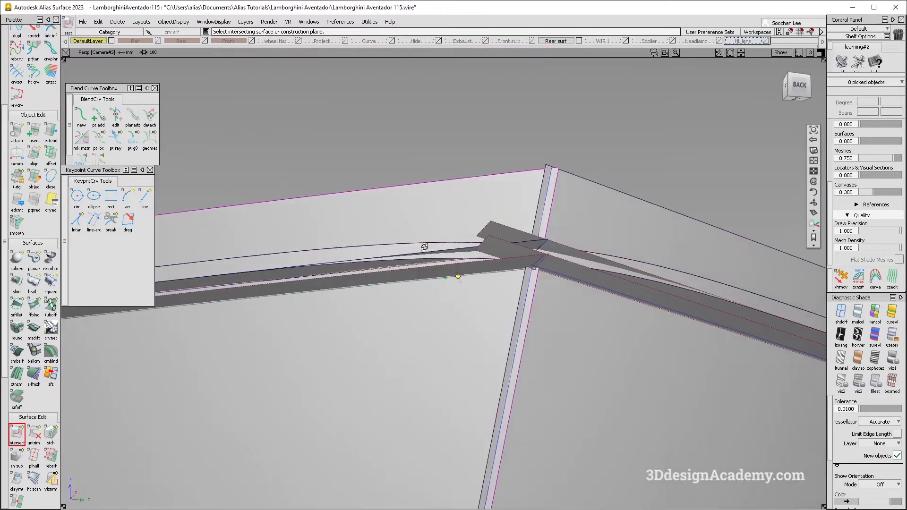
{"action": "scroll", "coordinate": [532, 268], "scroll_direction": "up", "scroll_amount": 3}
{"action": "left_click_drag", "start_coordinate": [575, 249], "coordinate": [507, 252], "text": "alt+shift"}
{"action": "middle_click_drag", "start_coordinate": [539, 265], "coordinate": [530, 241], "text": "alt+shift"}
{"action": "left_click_drag", "start_coordinate": [460, 249], "coordinate": [544, 297], "text": "ctrl+shift"}
{"action": "left_click_drag", "start_coordinate": [452, 262], "coordinate": [461, 268], "text": "alt+shift"}
Step: Delete the unwanted curves on surface left by the intersection at the upper corner
{"action": "key", "text": "Delete"}
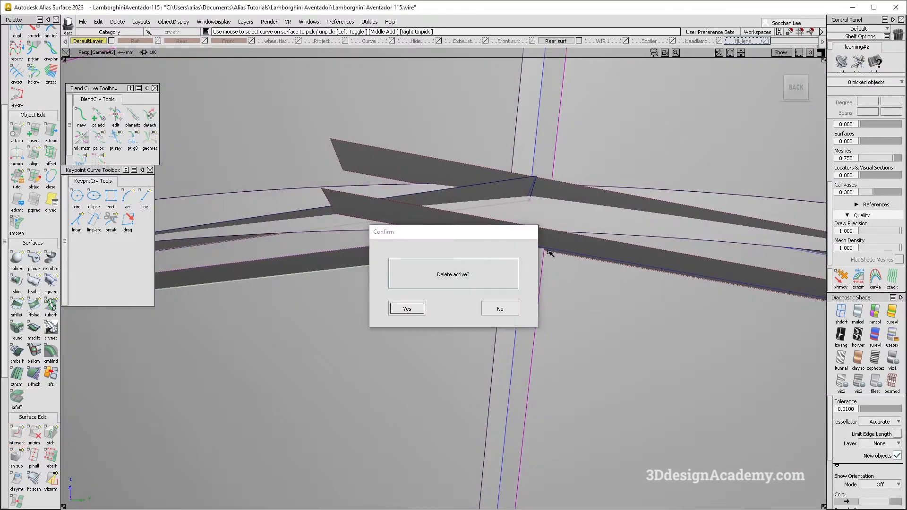
{"action": "key", "text": "Return"}
{"action": "left_click", "coordinate": [576, 257], "text": "alt+shift"}
{"action": "middle_click_drag", "start_coordinate": [662, 270], "coordinate": [508, 209], "text": "alt+shift"}
{"action": "left_click_drag", "start_coordinate": [509, 208], "coordinate": [490, 213], "text": "alt+shift"}
{"action": "left_click_drag", "start_coordinate": [486, 217], "coordinate": [548, 264], "text": "ctrl+shift"}
{"action": "left_click", "coordinate": [486, 210]}
{"action": "key", "text": "Delete"}
{"action": "key", "text": "Return"}
Step: Extend the lower edge of the right-hand inner flange strip at the upper corner and intersect it with the large surface
{"action": "left_click_drag", "start_coordinate": [458, 222], "coordinate": [503, 313], "text": "alt+shift"}
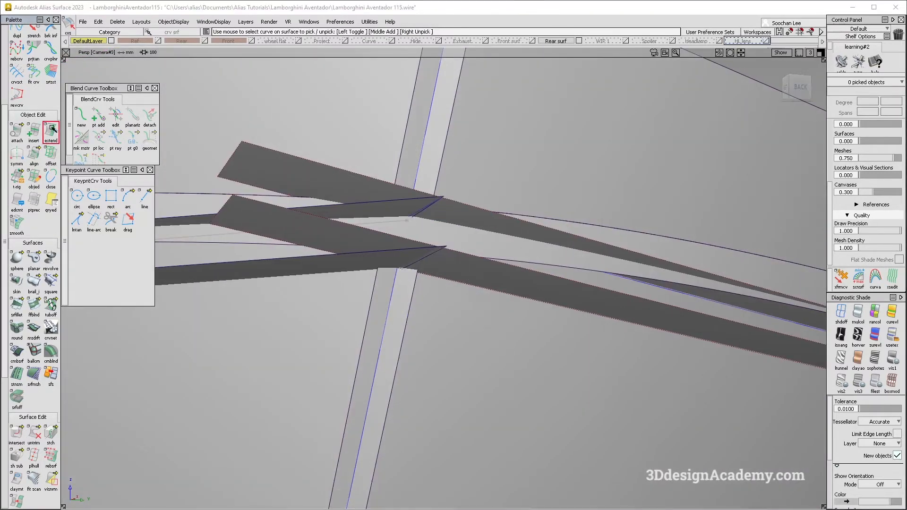
{"action": "left_click", "coordinate": [501, 294]}
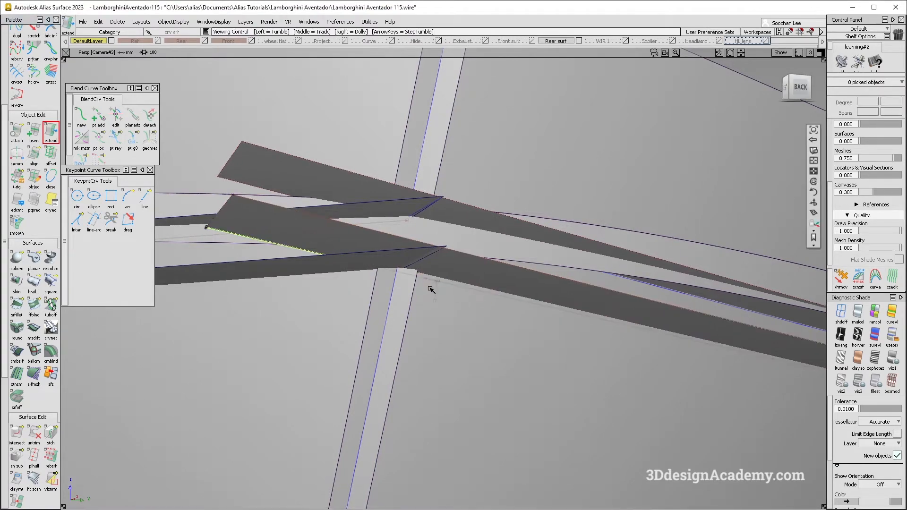
{"action": "left_click", "coordinate": [17, 433]}
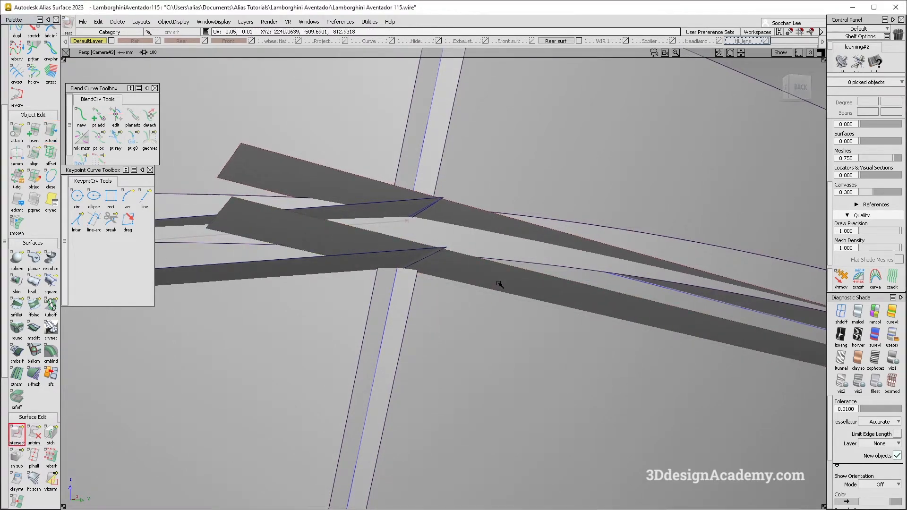
{"action": "right_click_drag", "start_coordinate": [514, 312], "coordinate": [406, 249], "text": "alt+shift"}
{"action": "middle_click_drag", "start_coordinate": [718, 293], "coordinate": [477, 220], "text": "alt+shift"}
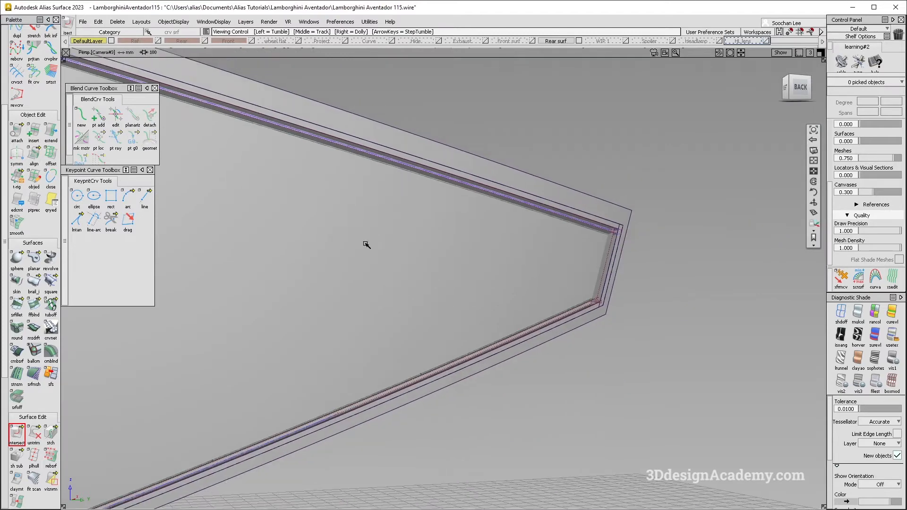
Step: Delete the right-hand inner flange strips at the upper and lower corners, along with the moved curve on the lower edge
{"action": "left_click_drag", "start_coordinate": [593, 300], "coordinate": [644, 169], "text": "alt+shift"}
{"action": "left_click_drag", "start_coordinate": [574, 116], "coordinate": [490, 162], "text": "alt+shift"}
{"action": "left_click", "coordinate": [523, 182]}
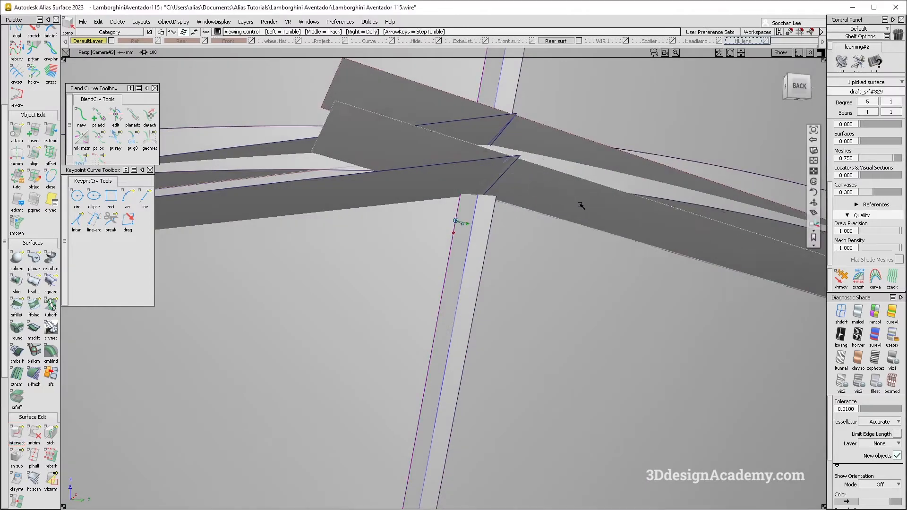
{"action": "left_click_drag", "start_coordinate": [583, 203], "coordinate": [189, 140], "text": "alt+shift"}
{"action": "right_click_drag", "start_coordinate": [395, 171], "coordinate": [440, 143], "text": "alt+shift"}
{"action": "left_click_drag", "start_coordinate": [439, 144], "coordinate": [420, 198], "text": "alt+shift"}
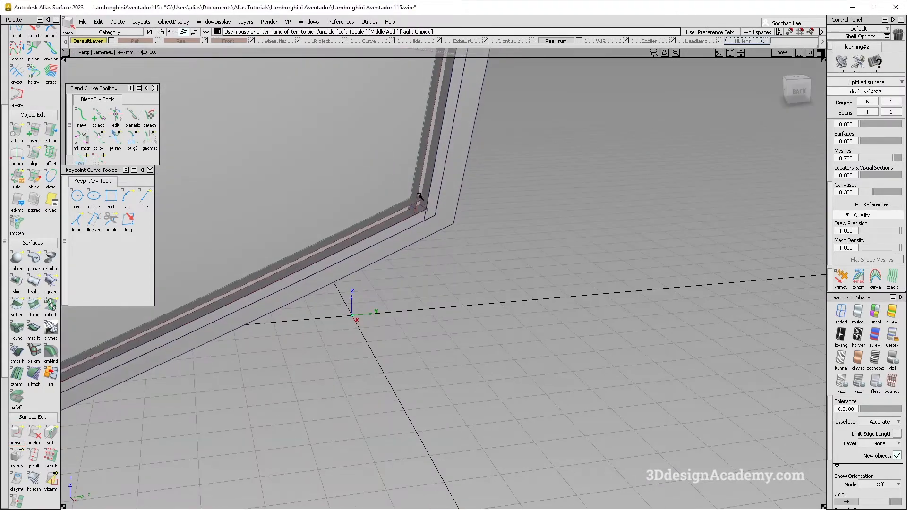
{"action": "left_click", "coordinate": [401, 211]}
{"action": "right_click_drag", "start_coordinate": [360, 225], "coordinate": [349, 255], "text": "alt+shift"}
{"action": "middle_click_drag", "start_coordinate": [350, 256], "coordinate": [527, 237], "text": "alt+shift"}
{"action": "right_click_drag", "start_coordinate": [113, 338], "coordinate": [163, 312], "text": "alt+shift"}
{"action": "middle_click_drag", "start_coordinate": [163, 312], "coordinate": [369, 286], "text": "alt+shift"}
{"action": "left_click_drag", "start_coordinate": [369, 286], "coordinate": [375, 303], "text": "alt+shift"}
{"action": "key", "text": "Delete"}
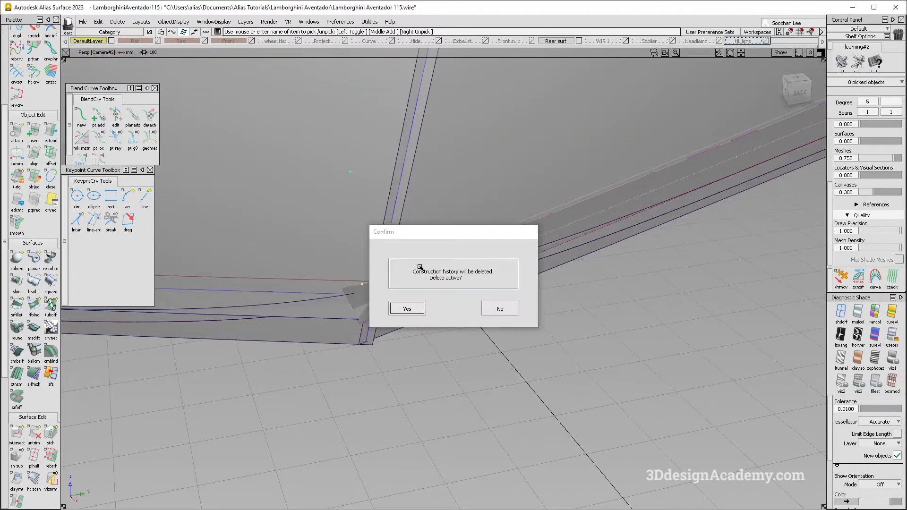
{"action": "key", "text": "Return"}
{"action": "key", "text": "Delete"}
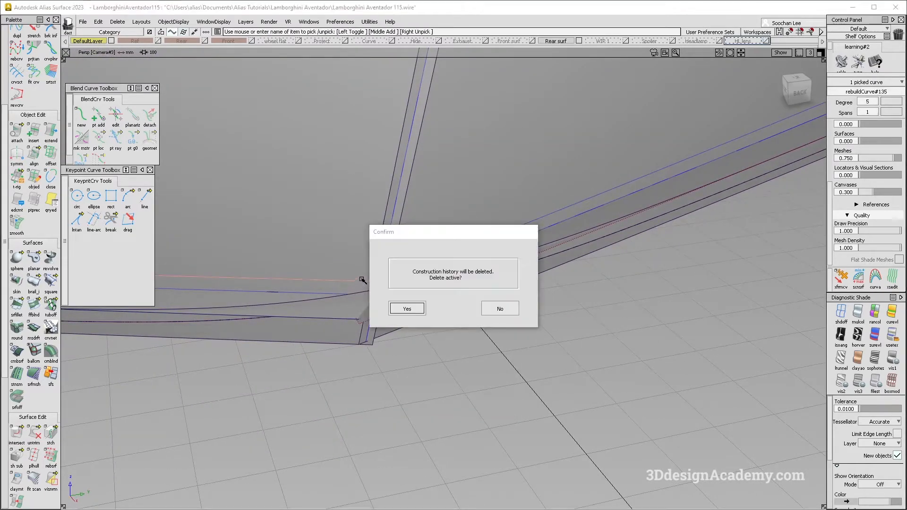
{"action": "key", "text": "Return"}
Step: Intersect the left-hand inner flange strip with the large surface at the upper corner
{"action": "left_click_drag", "start_coordinate": [399, 284], "coordinate": [373, 161], "text": "alt+shift"}
{"action": "right_click_drag", "start_coordinate": [392, 150], "coordinate": [420, 258], "text": "alt+shift"}
{"action": "left_click", "coordinate": [18, 433]}
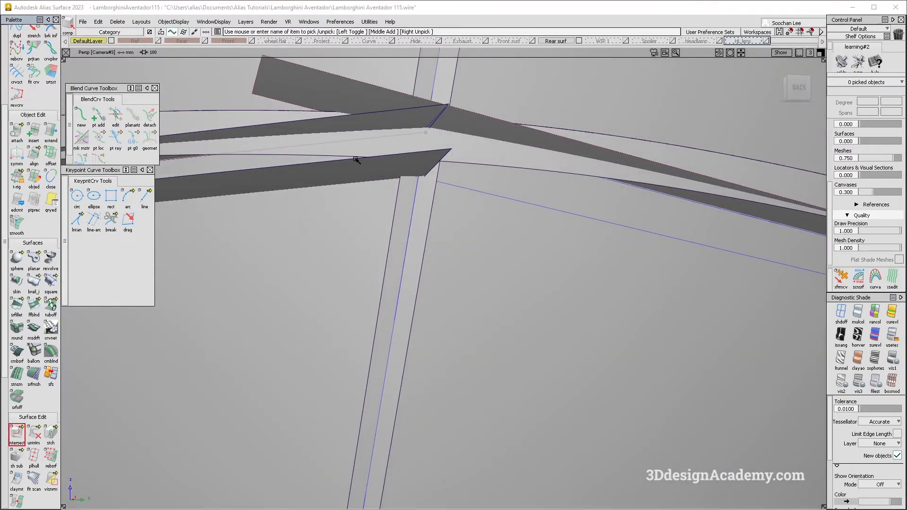
{"action": "key", "text": "space"}
{"action": "left_click", "coordinate": [280, 312]}
Step: Duplicate the intersection curve along the left-hand inner flange strip as a free curve
{"action": "scroll", "coordinate": [24, 76], "scroll_direction": "up", "scroll_amount": 3}
{"action": "left_click", "coordinate": [19, 79]}
{"action": "left_click", "coordinate": [387, 191]}
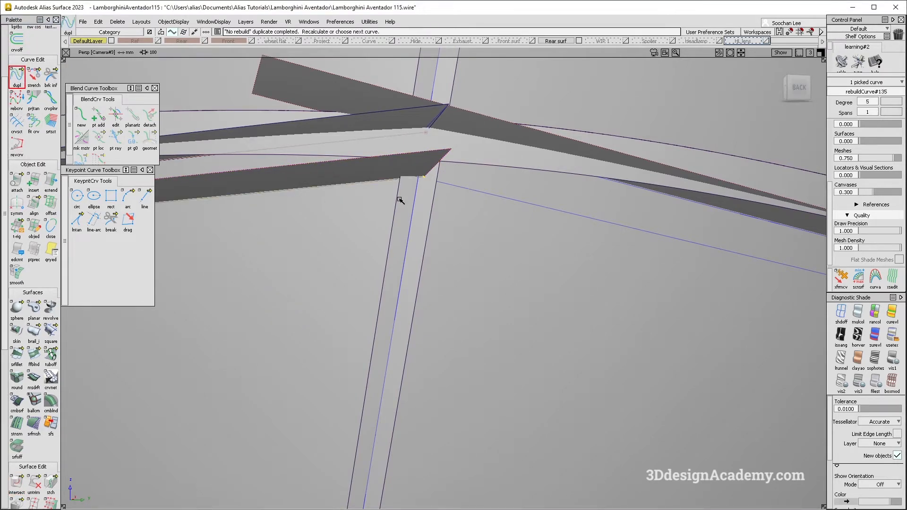
Step: Move the duplicated upper curve so its end snaps onto the vertical centre curve at the corner
{"action": "left_click", "coordinate": [456, 163]}
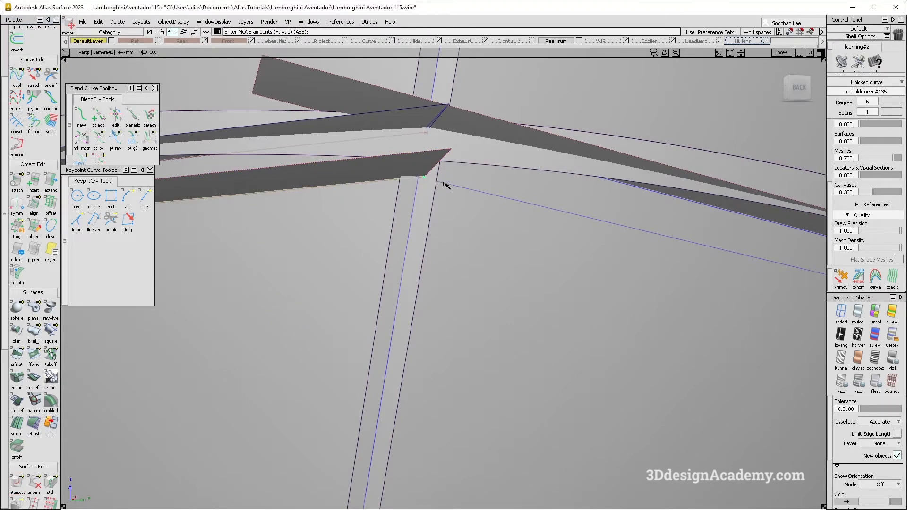
{"action": "right_click_drag", "start_coordinate": [417, 181], "coordinate": [461, 154], "text": "alt+shift"}
{"action": "left_click_drag", "start_coordinate": [462, 154], "coordinate": [419, 193], "text": "alt+shift"}
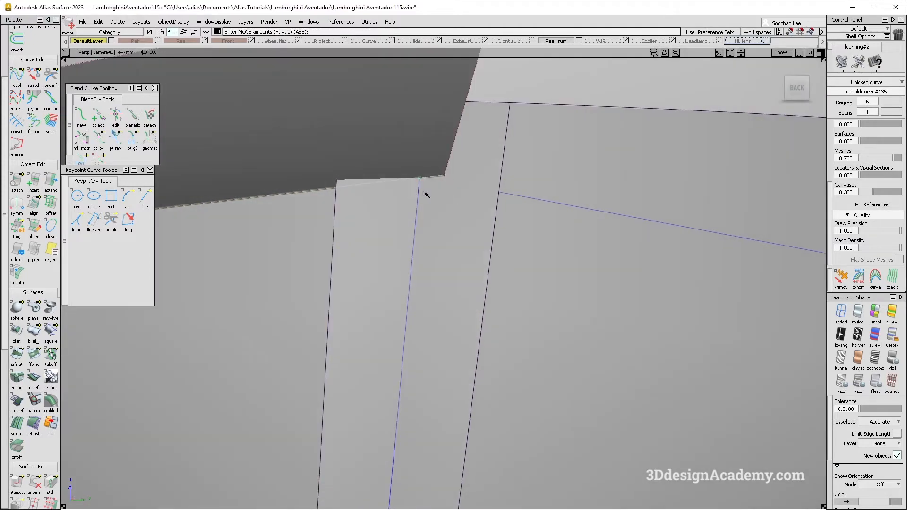
{"action": "left_click", "coordinate": [796, 89]}
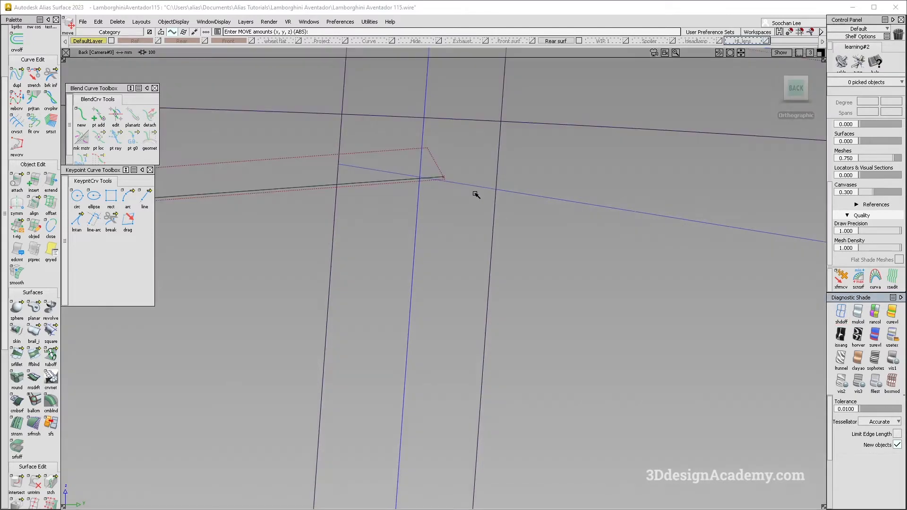
{"action": "left_click_drag", "start_coordinate": [401, 162], "coordinate": [636, 172]}
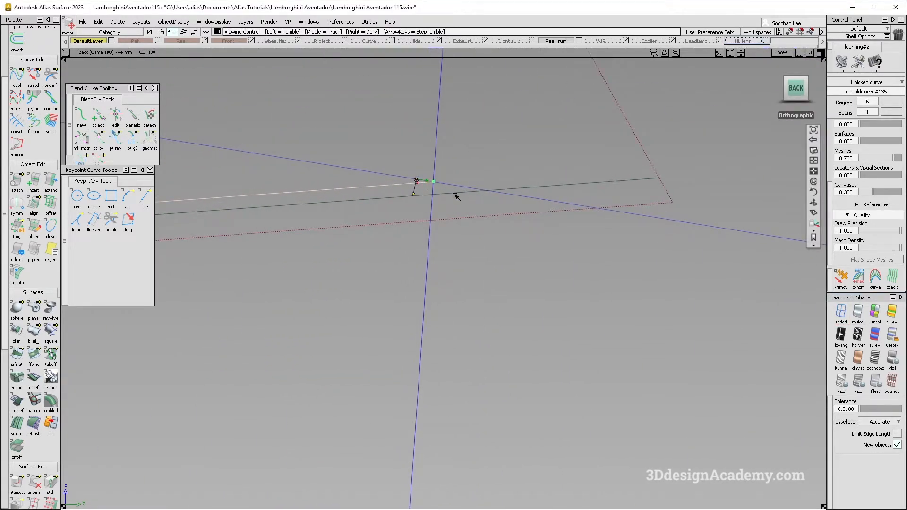
{"action": "key", "text": "F8"}
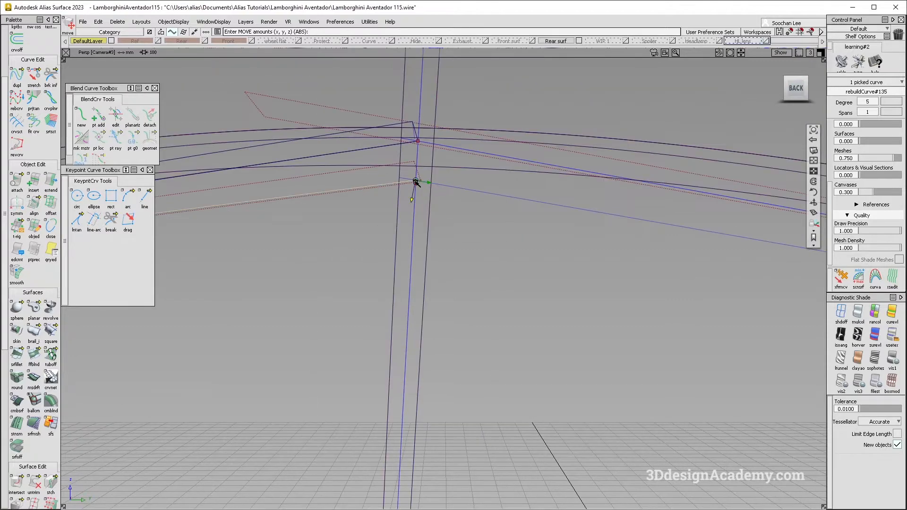
Step: Delete the left-hand inner flange strip at the upper corner, keeping the large surface
{"action": "scroll", "coordinate": [416, 182], "scroll_direction": "up", "scroll_amount": 5}
{"action": "mouse_move", "coordinate": [427, 163]}
{"action": "left_mouse_down", "text": "ctrl+shift"}
{"action": "mouse_move", "coordinate": [436, 141]}
{"action": "mouse_move", "coordinate": [427, 154]}
{"action": "left_mouse_up", "text": "ctrl+shift"}
{"action": "left_click", "coordinate": [426, 154]}
{"action": "key", "text": "Delete"}
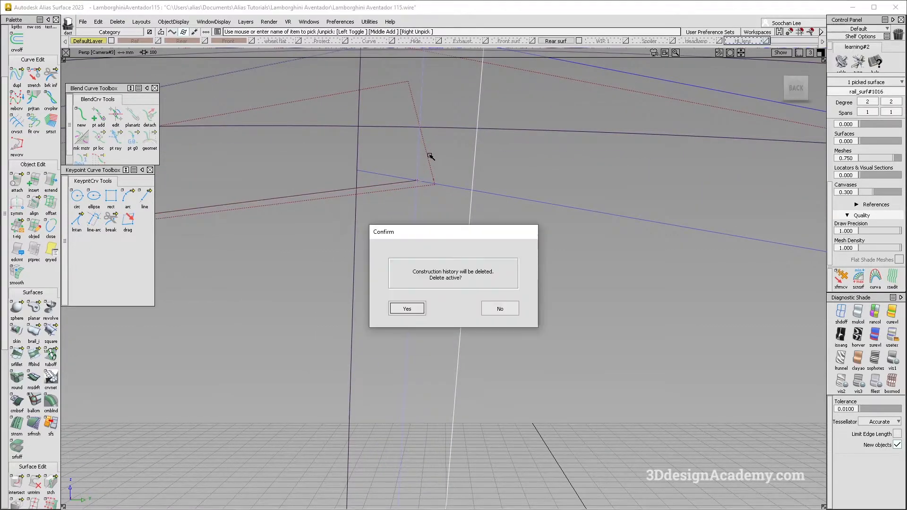
{"action": "left_click", "coordinate": [499, 305]}
{"action": "left_click", "coordinate": [375, 95]}
{"action": "key", "text": "Delete"}
{"action": "left_click", "coordinate": [499, 305]}
Step: Delete the leftover intersection curve on the surface beside the moved upper curve
{"action": "left_click_drag", "start_coordinate": [425, 178], "coordinate": [430, 178], "text": "ctrl+shift"}
{"action": "left_click", "coordinate": [431, 179]}
{"action": "key", "text": "Delete"}
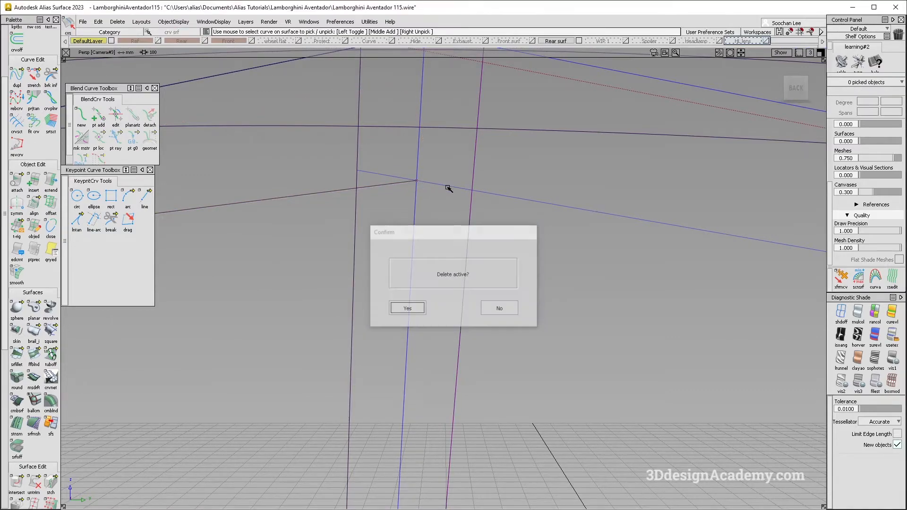
{"action": "key", "text": "Return"}
Step: Project the moved upper curve along the X vector onto the large surface
{"action": "right_click_drag", "start_coordinate": [329, 226], "coordinate": [369, 265], "text": "alt+shift"}
{"action": "left_click_drag", "start_coordinate": [369, 265], "coordinate": [427, 303], "text": "alt+shift"}
{"action": "right_click_drag", "start_coordinate": [427, 302], "coordinate": [373, 278], "text": "alt+shift"}
{"action": "middle_click_drag", "start_coordinate": [373, 277], "coordinate": [447, 286], "text": "alt+shift"}
{"action": "left_click_drag", "start_coordinate": [448, 286], "coordinate": [393, 269], "text": "alt+shift"}
{"action": "right_click_drag", "start_coordinate": [224, 235], "coordinate": [285, 215], "text": "alt+shift"}
{"action": "left_click_drag", "start_coordinate": [286, 215], "coordinate": [277, 303], "text": "alt+shift"}
{"action": "left_click", "coordinate": [17, 482]}
{"action": "left_click", "coordinate": [323, 216]}
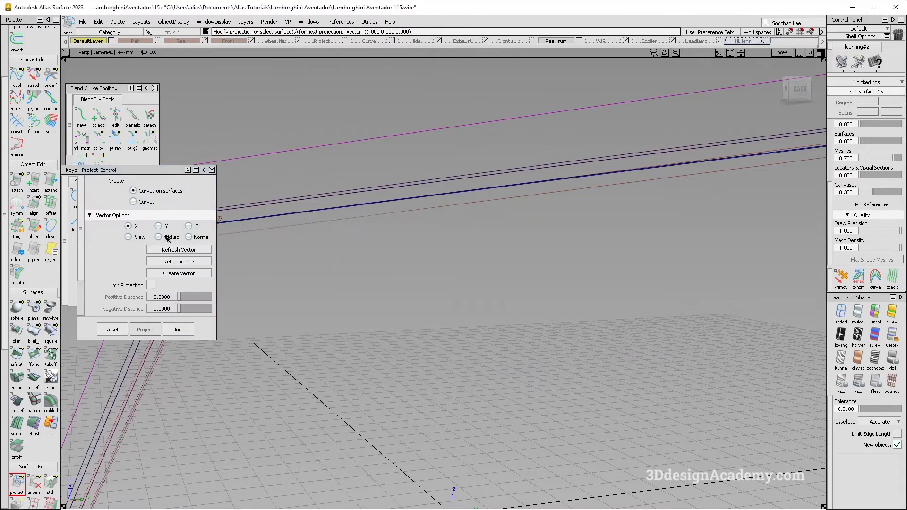
Step: Apply multi-colour diagnostic shading to the rear panel surfaces and examine the flange strips at the upper outer corner
{"action": "right_click_drag", "start_coordinate": [548, 253], "coordinate": [496, 231], "text": "alt+shift"}
{"action": "key", "text": "ctrl+z"}
{"action": "left_click_drag", "start_coordinate": [668, 249], "coordinate": [638, 251], "text": "ctrl+shift"}
{"action": "left_click_drag", "start_coordinate": [454, 279], "coordinate": [454, 307], "text": "ctrl+shift"}
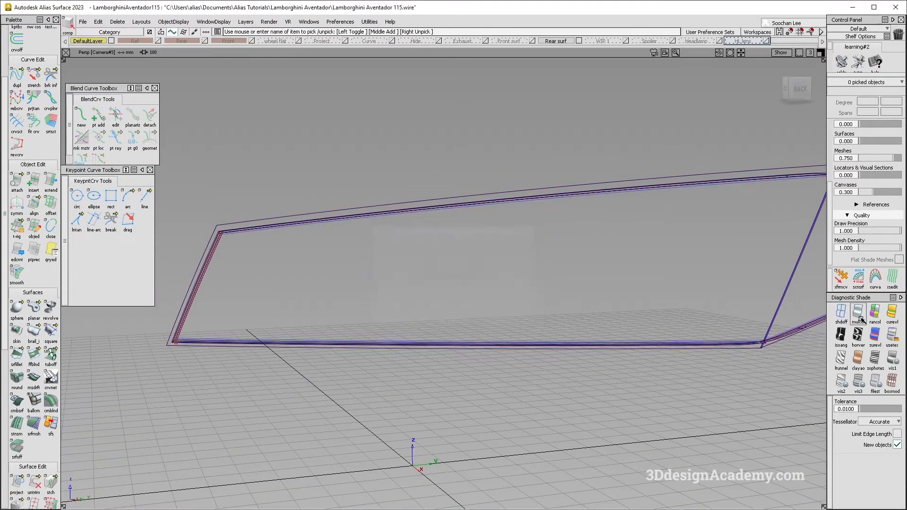
{"action": "left_click", "coordinate": [858, 313]}
{"action": "left_click_drag", "start_coordinate": [274, 293], "coordinate": [226, 238], "text": "alt+shift"}
{"action": "right_click_drag", "start_coordinate": [226, 237], "coordinate": [233, 250], "text": "alt+shift"}
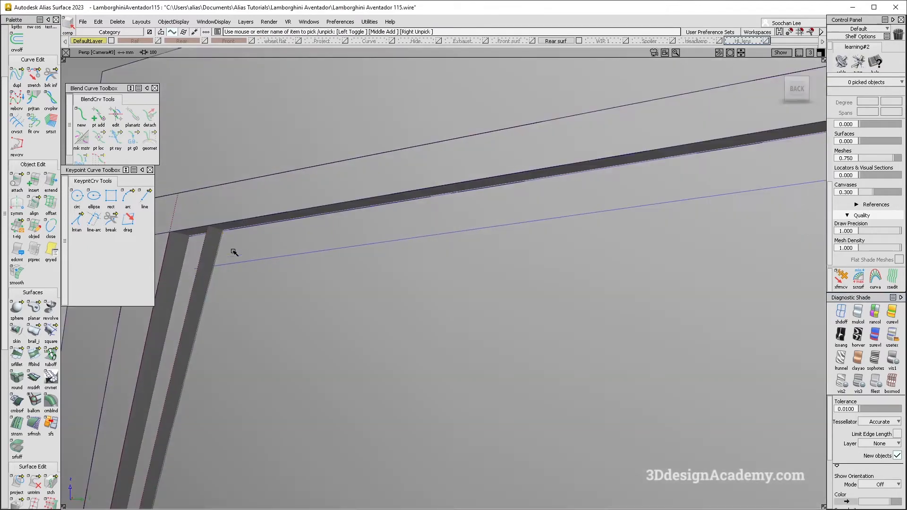
{"action": "right_click_drag", "start_coordinate": [296, 276], "coordinate": [235, 328], "text": "alt+shift"}
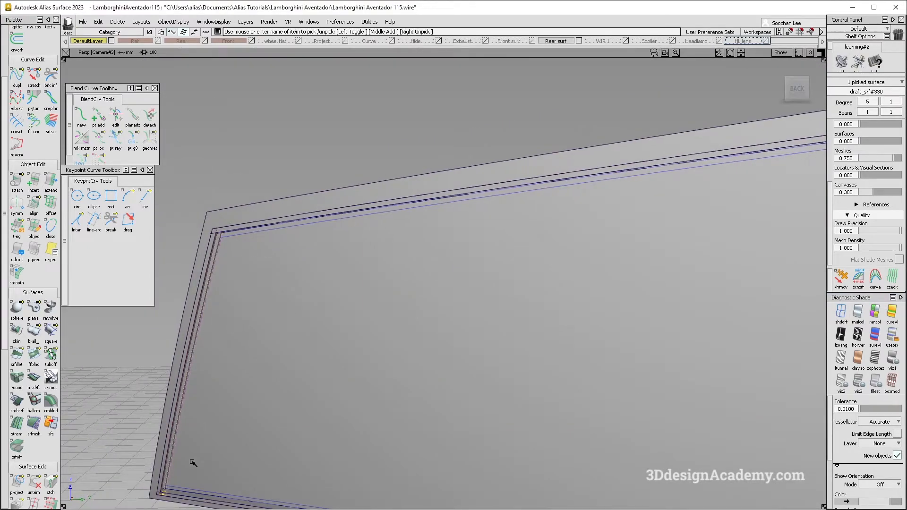
Step: Adjust both ends of the left side curve on the large surface to slightly overlap the upper and lower curves, using Extrapolate extension with Merge
{"action": "left_click", "coordinate": [410, 296]}
{"action": "right_click_drag", "start_coordinate": [239, 237], "coordinate": [287, 213], "text": "alt+shift"}
{"action": "left_click_drag", "start_coordinate": [287, 213], "coordinate": [285, 264], "text": "alt+shift"}
{"action": "left_click_drag", "start_coordinate": [285, 287], "coordinate": [258, 187], "text": "ctrl+shift"}
{"action": "double_click", "coordinate": [47, 184]}
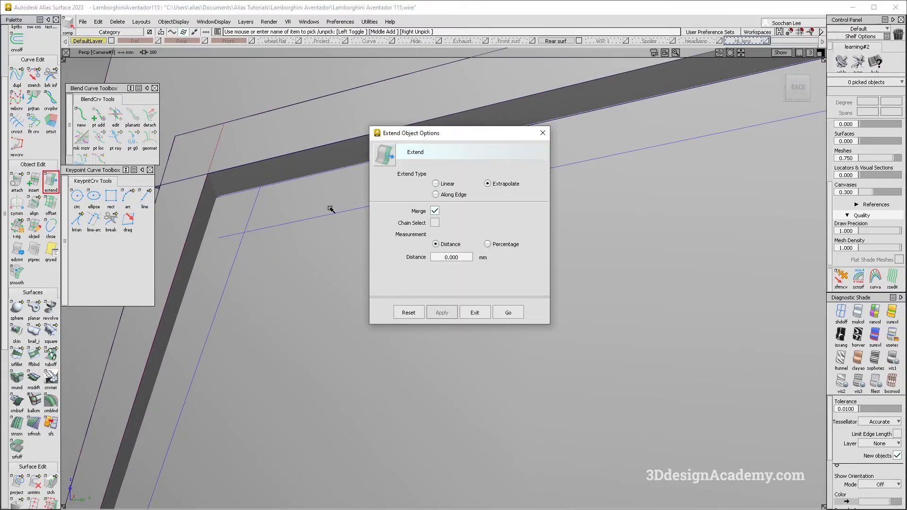
{"action": "left_click", "coordinate": [509, 312]}
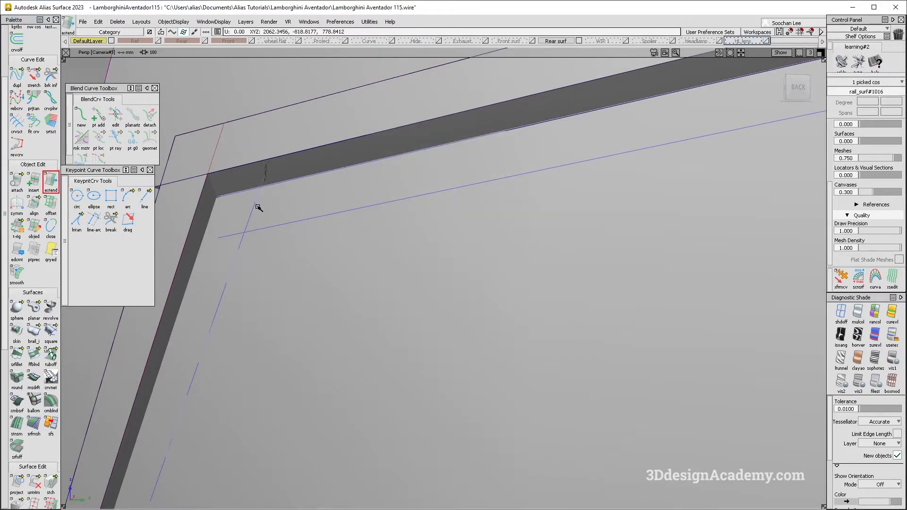
{"action": "left_click_drag", "start_coordinate": [238, 259], "coordinate": [310, 299], "text": "alt+shift"}
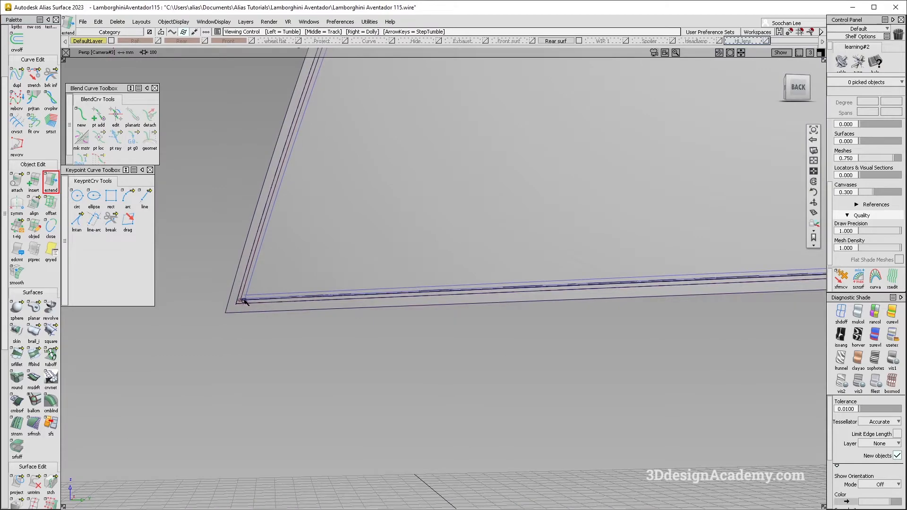
{"action": "left_click_drag", "start_coordinate": [245, 301], "coordinate": [315, 270]}
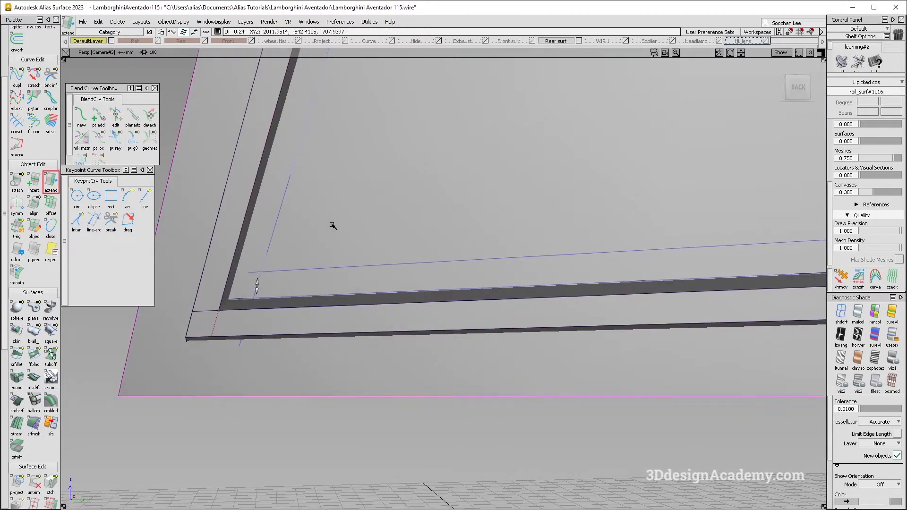
Step: Trim the excess of the lower flange strip where it meets the centre corner
{"action": "right_click_drag", "start_coordinate": [451, 268], "coordinate": [551, 259], "text": "alt+shift"}
{"action": "middle_click_drag", "start_coordinate": [551, 259], "coordinate": [482, 253], "text": "alt+shift"}
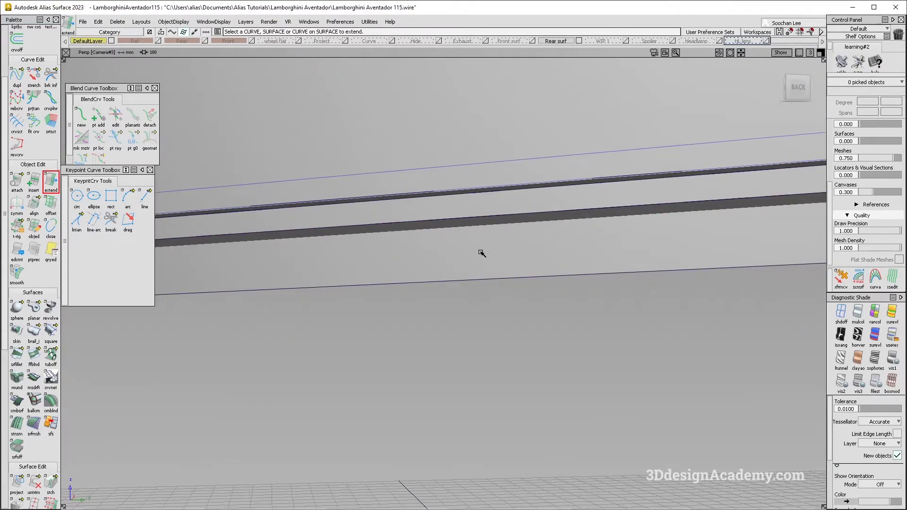
{"action": "right_click_drag", "start_coordinate": [482, 253], "coordinate": [560, 218], "text": "alt+shift"}
{"action": "middle_click_drag", "start_coordinate": [560, 217], "coordinate": [283, 286], "text": "alt+shift"}
{"action": "left_click", "coordinate": [622, 318], "text": "alt+shift"}
{"action": "right_click_drag", "start_coordinate": [622, 319], "coordinate": [642, 326], "text": "alt+shift"}
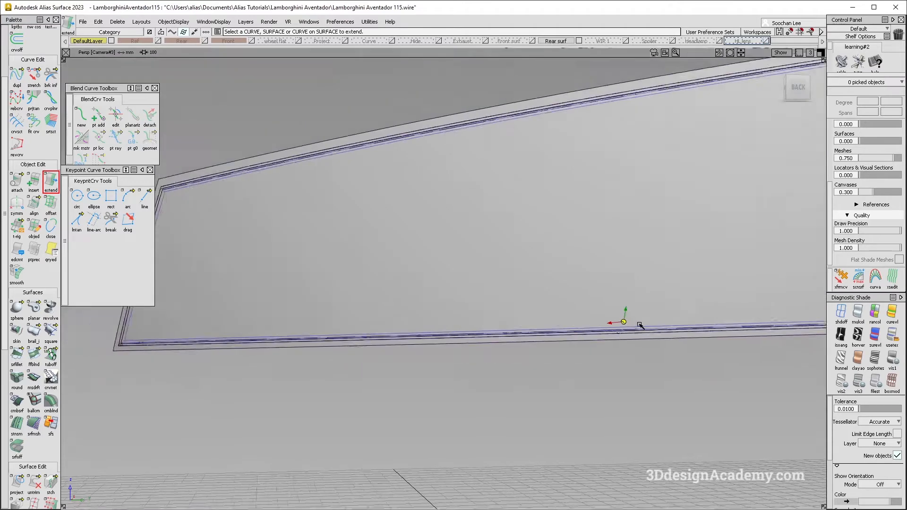
{"action": "middle_click_drag", "start_coordinate": [643, 326], "coordinate": [320, 299], "text": "alt+shift"}
{"action": "left_click", "coordinate": [307, 343], "text": "alt+shift"}
{"action": "right_click_drag", "start_coordinate": [308, 343], "coordinate": [395, 313], "text": "alt+shift"}
{"action": "left_click_drag", "start_coordinate": [395, 314], "coordinate": [297, 400], "text": "alt+shift"}
{"action": "left_click", "coordinate": [33, 482]}
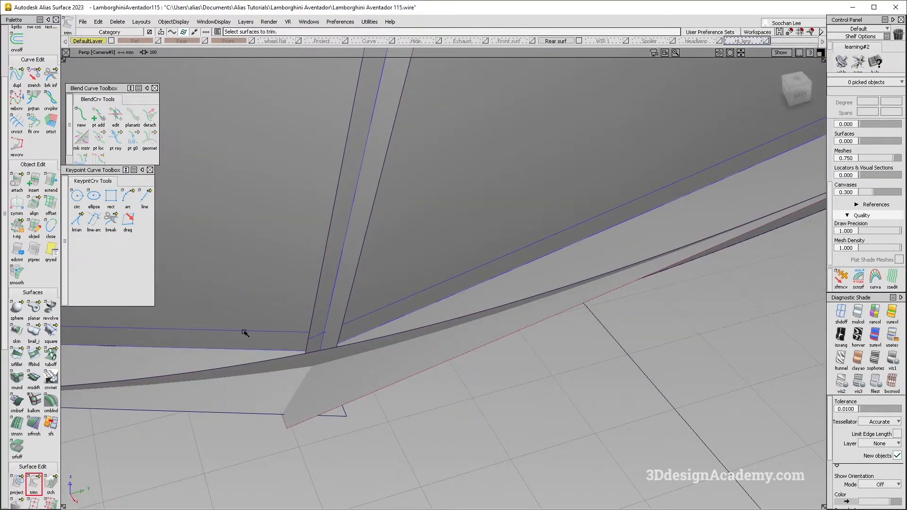
{"action": "left_click", "coordinate": [357, 329]}
Step: Examine the left half's flange strips and surface curves between the centre edge and the outer corners
{"action": "left_click_drag", "start_coordinate": [356, 322], "coordinate": [391, 241], "text": "alt+shift"}
{"action": "middle_click_drag", "start_coordinate": [390, 241], "coordinate": [393, 219], "text": "alt+shift"}
{"action": "left_click", "coordinate": [391, 183], "text": "alt+shift"}
{"action": "right_click_drag", "start_coordinate": [392, 183], "coordinate": [433, 169], "text": "alt+shift"}
{"action": "left_click_drag", "start_coordinate": [432, 169], "coordinate": [362, 229], "text": "alt+shift"}
{"action": "right_click_drag", "start_coordinate": [347, 243], "coordinate": [246, 293], "text": "alt+shift"}
{"action": "middle_click_drag", "start_coordinate": [245, 293], "coordinate": [456, 236], "text": "alt+shift"}
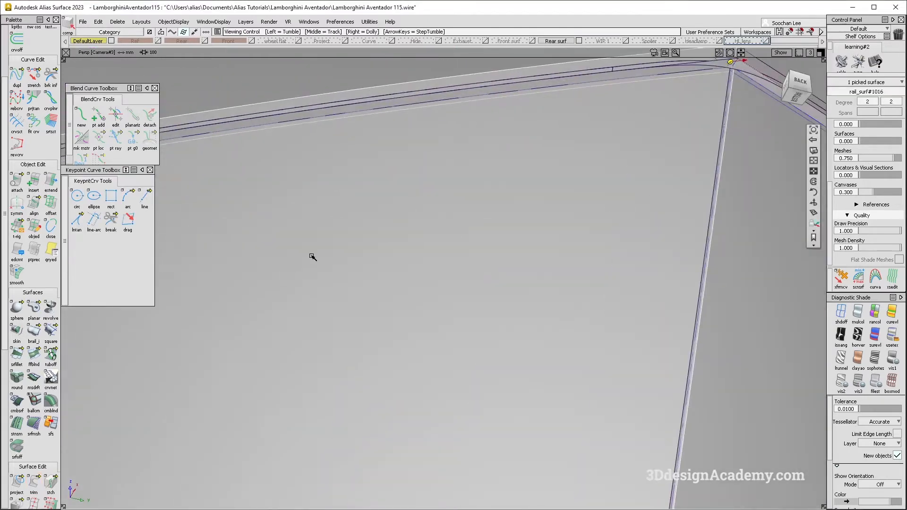
{"action": "middle_click_drag", "start_coordinate": [270, 266], "coordinate": [701, 222], "text": "alt+shift"}
{"action": "right_click_drag", "start_coordinate": [425, 232], "coordinate": [288, 284], "text": "alt+shift"}
{"action": "middle_click_drag", "start_coordinate": [288, 284], "coordinate": [466, 263], "text": "alt+shift"}
{"action": "right_click_drag", "start_coordinate": [466, 263], "coordinate": [345, 312], "text": "alt+shift"}
{"action": "left_click_drag", "start_coordinate": [345, 312], "coordinate": [307, 381], "text": "alt+shift"}
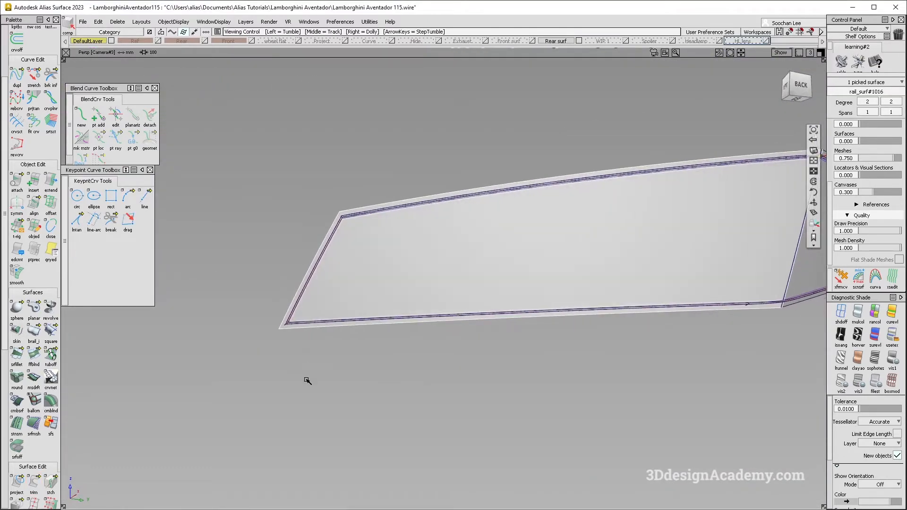
Step: Intersect the side and lower flange strips at the left half's lower outer corner
{"action": "right_click_drag", "start_coordinate": [290, 320], "coordinate": [331, 320], "text": "alt+shift"}
{"action": "left_click_drag", "start_coordinate": [327, 331], "coordinate": [326, 329], "text": "ctrl+shift"}
{"action": "right_click_drag", "start_coordinate": [312, 326], "coordinate": [346, 306], "text": "alt+shift"}
{"action": "mouse_move", "coordinate": [346, 306]}
{"action": "left_mouse_down", "text": "alt+shift"}
{"action": "mouse_move", "coordinate": [221, 339]}
{"action": "mouse_move", "coordinate": [203, 359]}
{"action": "left_mouse_up", "text": "alt+shift"}
{"action": "right_click_drag", "start_coordinate": [307, 399], "coordinate": [341, 402], "text": "alt+shift"}
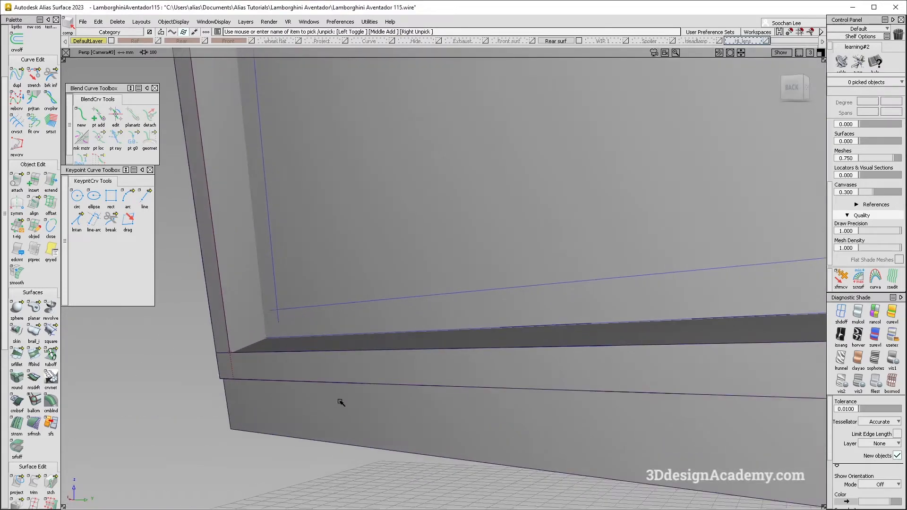
{"action": "left_click_drag", "start_coordinate": [277, 319], "coordinate": [282, 326], "text": "alt+shift"}
{"action": "left_click", "coordinate": [266, 319]}
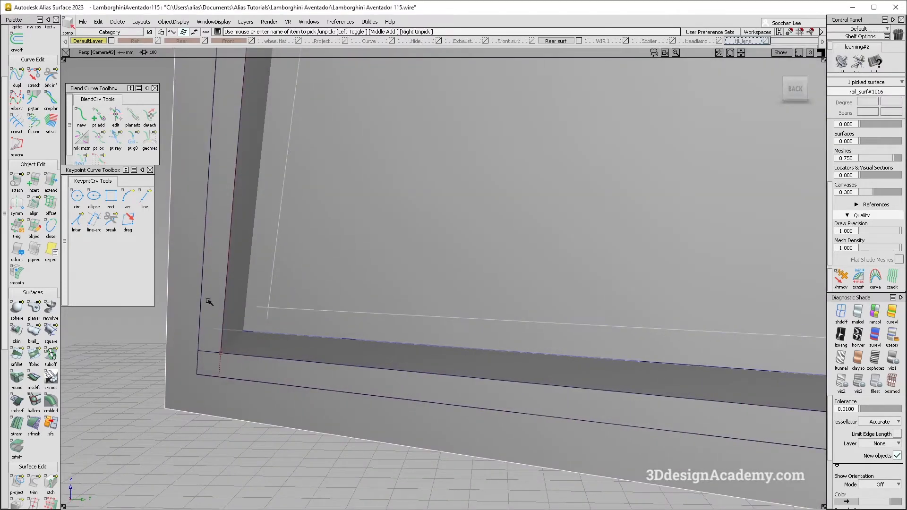
{"action": "left_click_drag", "start_coordinate": [216, 253], "coordinate": [216, 247], "text": "ctrl+shift"}
{"action": "left_click_drag", "start_coordinate": [17, 482], "coordinate": [49, 483]}
{"action": "left_click", "coordinate": [236, 318]}
{"action": "right_click_drag", "start_coordinate": [546, 320], "coordinate": [257, 342], "text": "alt+shift"}
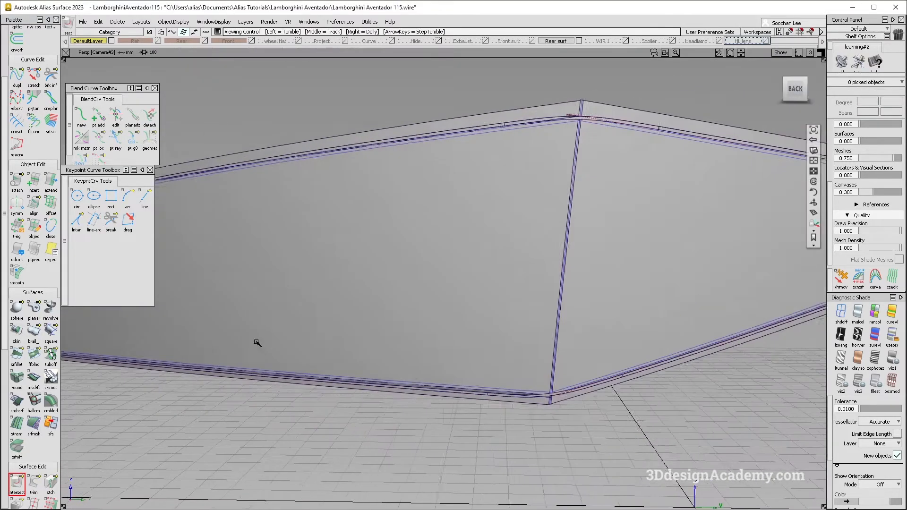
Step: Intersect the side and upper flange strips at the left half's upper outer corner
{"action": "middle_click_drag", "start_coordinate": [551, 399], "coordinate": [333, 391], "text": "alt+shift"}
{"action": "right_click_drag", "start_coordinate": [349, 381], "coordinate": [285, 373], "text": "alt+shift"}
{"action": "middle_click_drag", "start_coordinate": [237, 369], "coordinate": [538, 352], "text": "alt+shift"}
{"action": "right_click_drag", "start_coordinate": [308, 275], "coordinate": [402, 255], "text": "alt+shift"}
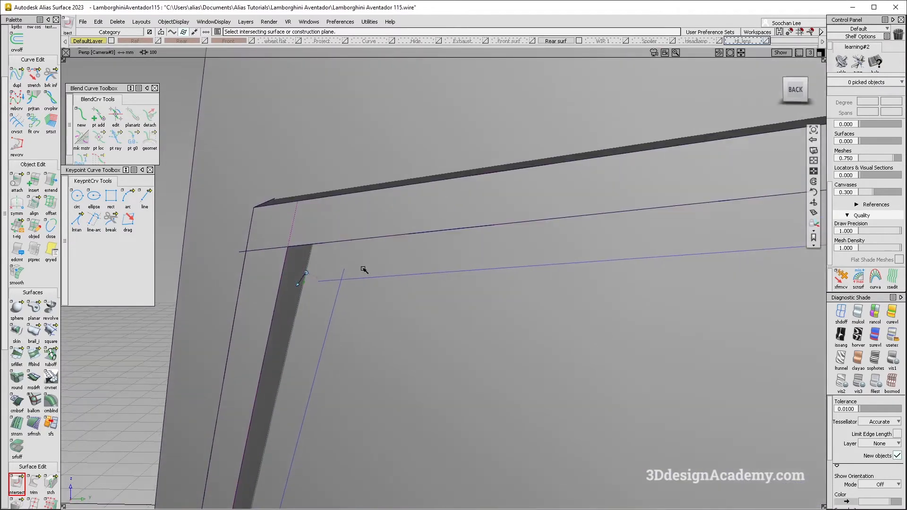
{"action": "left_click", "coordinate": [375, 334]}
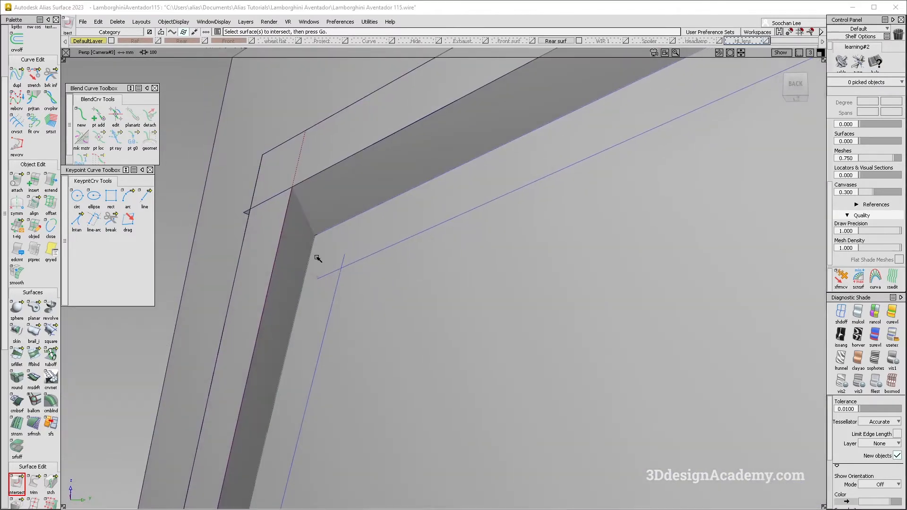
{"action": "left_click_drag", "start_coordinate": [318, 259], "coordinate": [265, 279], "text": "ctrl+shift"}
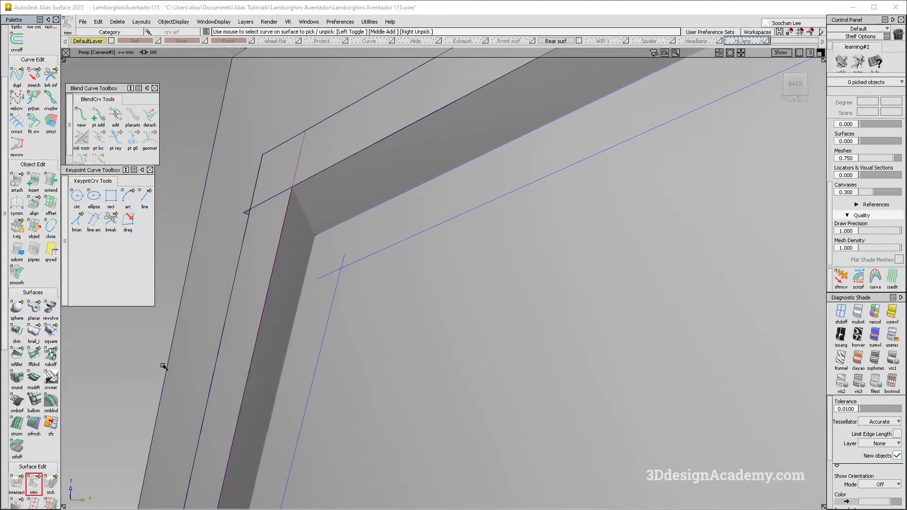
Step: Trim the left large surface along its projected boundary curves, removing the margin outside the flange strips
{"action": "left_click", "coordinate": [324, 251]}
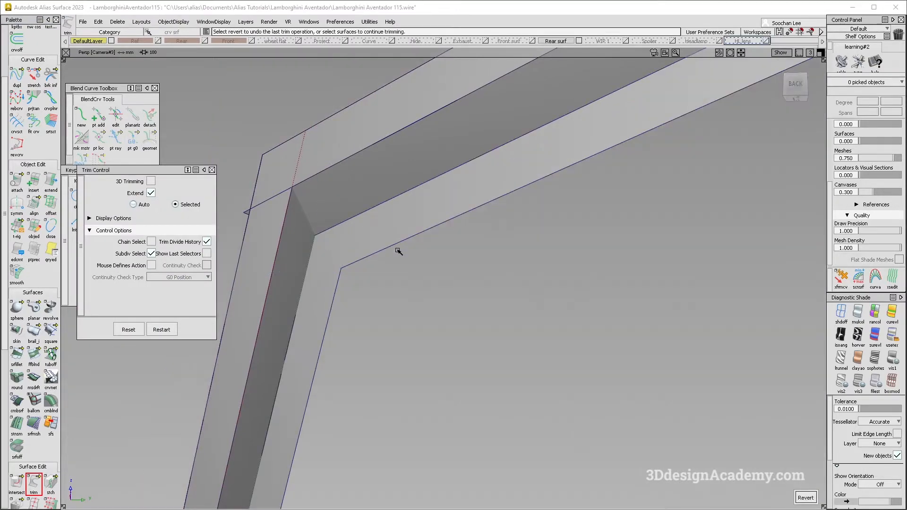
{"action": "scroll", "coordinate": [395, 250], "scroll_direction": "down", "scroll_amount": 5}
{"action": "scroll", "coordinate": [308, 272], "scroll_direction": "up", "scroll_amount": 2}
{"action": "right_click_drag", "start_coordinate": [357, 243], "coordinate": [294, 231], "text": "alt+shift"}
{"action": "left_click_drag", "start_coordinate": [294, 231], "coordinate": [270, 237], "text": "alt+shift"}
{"action": "right_click_drag", "start_coordinate": [270, 237], "coordinate": [391, 276], "text": "alt+shift"}
{"action": "left_click_drag", "start_coordinate": [391, 276], "coordinate": [303, 275], "text": "alt+shift"}
{"action": "middle_click_drag", "start_coordinate": [303, 420], "coordinate": [299, 230], "text": "alt+shift"}
{"action": "left_click_drag", "start_coordinate": [220, 382], "coordinate": [433, 326], "text": "alt+shift"}
{"action": "key", "text": "Escape"}
{"action": "left_click", "coordinate": [247, 391]}
Step: Examine the trimmed left half and the flange strips at the upper centre corner
{"action": "middle_click_drag", "start_coordinate": [433, 326], "coordinate": [307, 333], "text": "alt+shift"}
{"action": "right_click_drag", "start_coordinate": [307, 333], "coordinate": [454, 294], "text": "alt+shift"}
{"action": "left_click_drag", "start_coordinate": [453, 293], "coordinate": [571, 272], "text": "alt+shift"}
{"action": "middle_click_drag", "start_coordinate": [571, 272], "coordinate": [395, 345], "text": "alt+shift"}
{"action": "right_click_drag", "start_coordinate": [441, 291], "coordinate": [473, 264], "text": "alt+shift"}
{"action": "left_click_drag", "start_coordinate": [473, 265], "coordinate": [383, 215], "text": "alt+shift"}
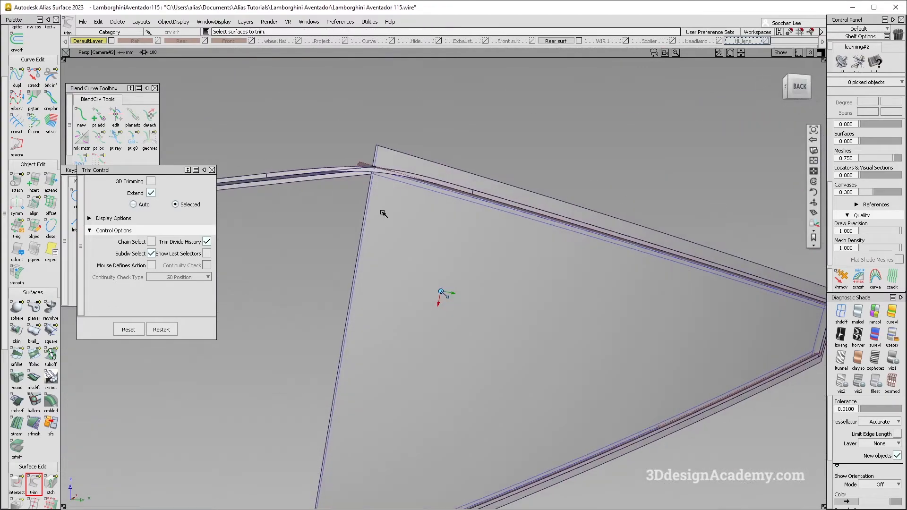
{"action": "left_click", "coordinate": [375, 170], "text": "alt+shift"}
{"action": "right_click_drag", "start_coordinate": [375, 169], "coordinate": [402, 170], "text": "alt+shift"}
Step: Extend the right side curve on the large surface across the upper curve at the upper outer corner
{"action": "left_click_drag", "start_coordinate": [402, 171], "coordinate": [426, 227], "text": "alt+shift"}
{"action": "right_click_drag", "start_coordinate": [425, 227], "coordinate": [369, 256], "text": "alt+shift"}
{"action": "middle_click_drag", "start_coordinate": [573, 348], "coordinate": [507, 269], "text": "alt+shift"}
{"action": "left_click", "coordinate": [581, 308], "text": "alt+shift"}
{"action": "right_click_drag", "start_coordinate": [582, 308], "coordinate": [676, 289], "text": "alt+shift"}
{"action": "left_click_drag", "start_coordinate": [579, 328], "coordinate": [565, 302], "text": "ctrl+shift"}
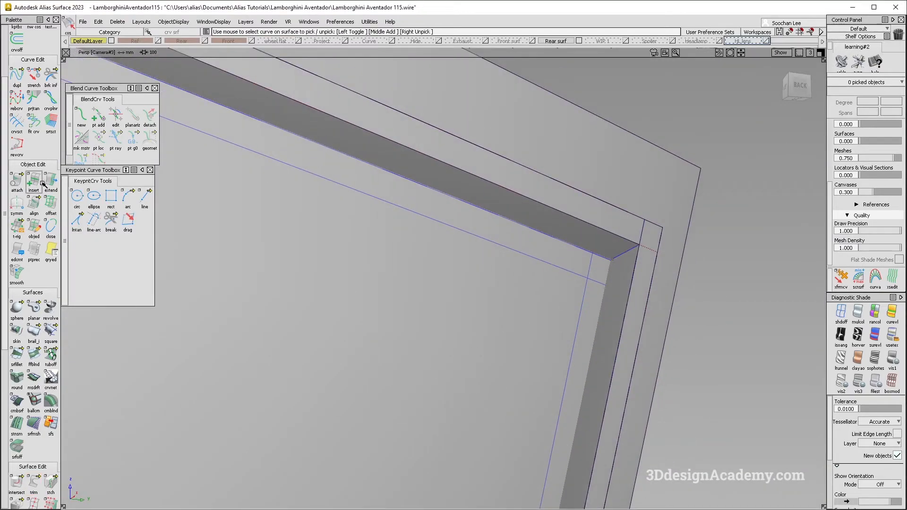
{"action": "left_click", "coordinate": [622, 277]}
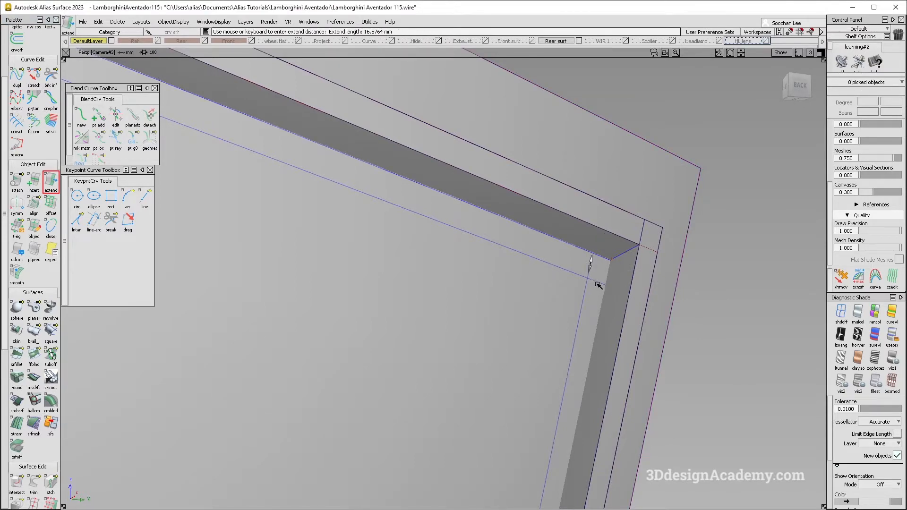
{"action": "left_click_drag", "start_coordinate": [558, 277], "coordinate": [551, 279]}
Step: Adjust the curve ends on the right large surface so the side and lower curves cross at the lower outer corner
{"action": "right_click_drag", "start_coordinate": [569, 316], "coordinate": [529, 397], "text": "alt+shift"}
{"action": "middle_click_drag", "start_coordinate": [529, 397], "coordinate": [518, 312], "text": "alt+shift"}
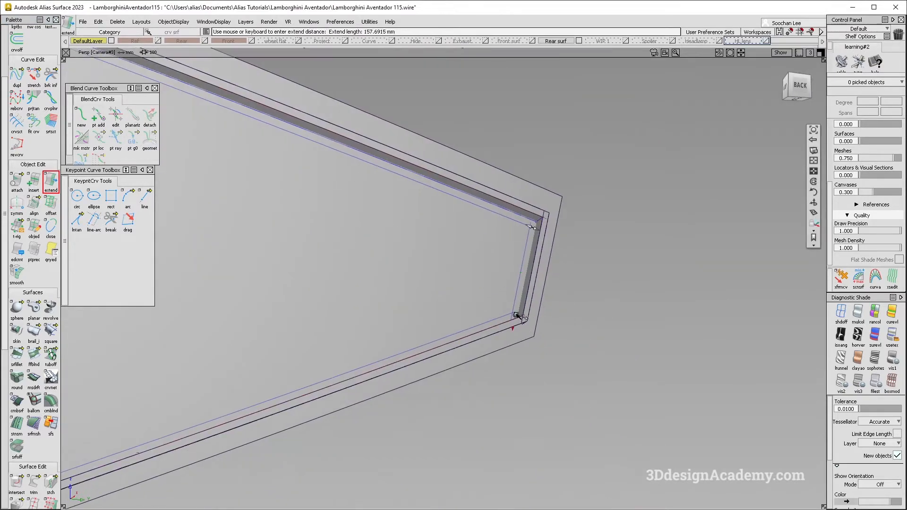
{"action": "left_click_drag", "start_coordinate": [517, 315], "coordinate": [505, 318], "text": "alt+shift"}
{"action": "left_click", "coordinate": [505, 318]}
{"action": "left_click", "coordinate": [567, 340]}
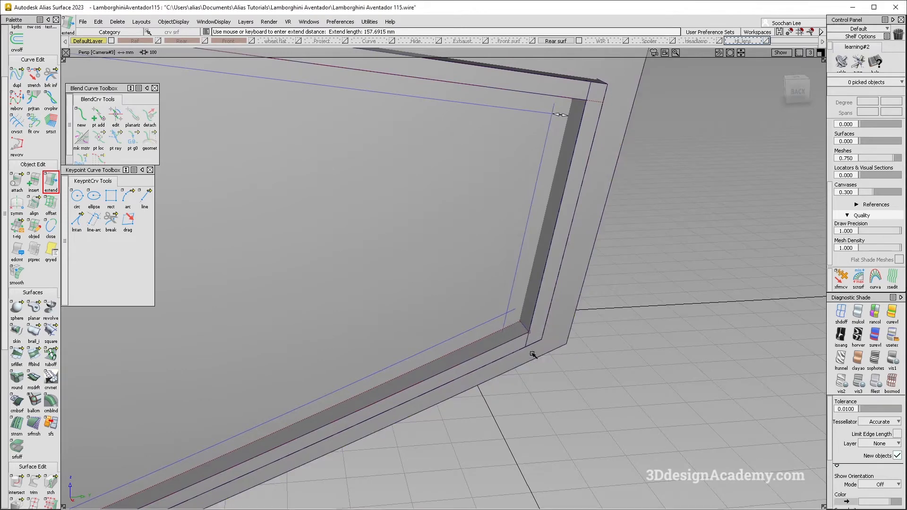
{"action": "right_click_drag", "start_coordinate": [517, 333], "coordinate": [529, 307], "text": "alt+shift"}
{"action": "left_click_drag", "start_coordinate": [528, 308], "coordinate": [222, 334], "text": "alt+shift"}
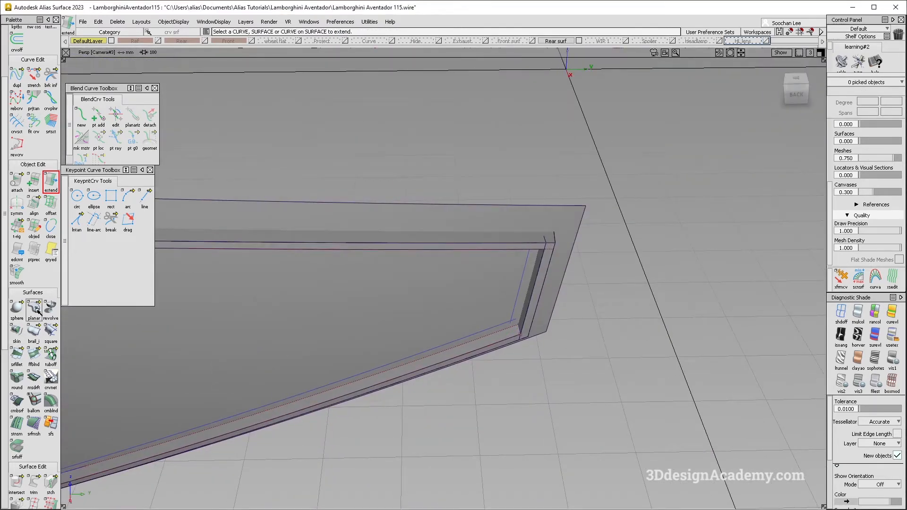
Step: Extend the lower flange strip slightly at the right half's lower outer corner
{"action": "double_click", "coordinate": [50, 182]}
{"action": "left_click", "coordinate": [511, 312]}
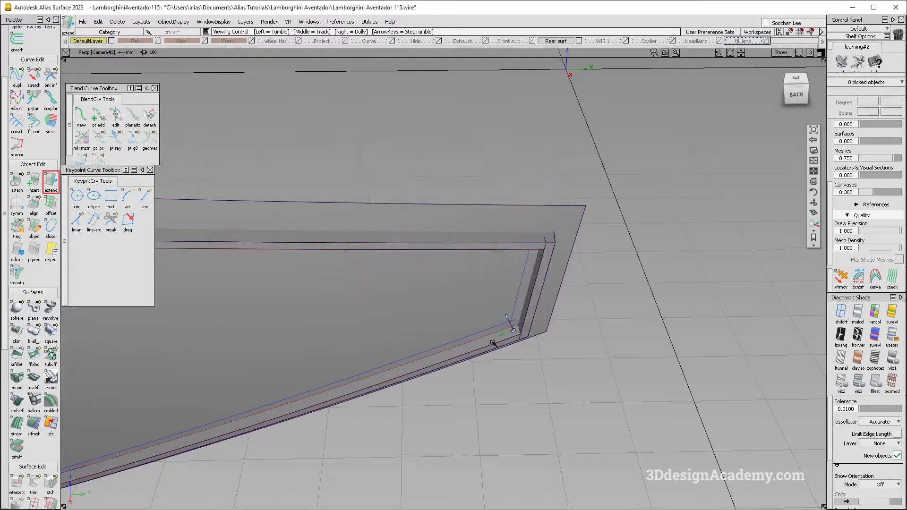
{"action": "left_click_drag", "start_coordinate": [495, 342], "coordinate": [519, 324], "text": "alt+shift"}
{"action": "left_click", "coordinate": [516, 316]}
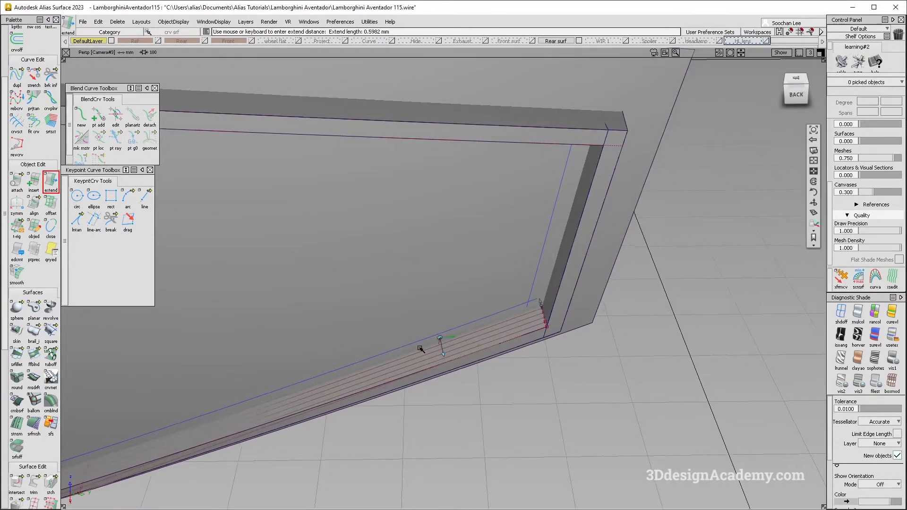
{"action": "right_click_drag", "start_coordinate": [436, 341], "coordinate": [526, 298], "text": "alt+shift"}
{"action": "middle_click_drag", "start_coordinate": [526, 298], "coordinate": [506, 302], "text": "alt+shift"}
Step: Intersect the left and right lower flange strips at the centre corner
{"action": "left_click_drag", "start_coordinate": [398, 279], "coordinate": [314, 346], "text": "alt+shift"}
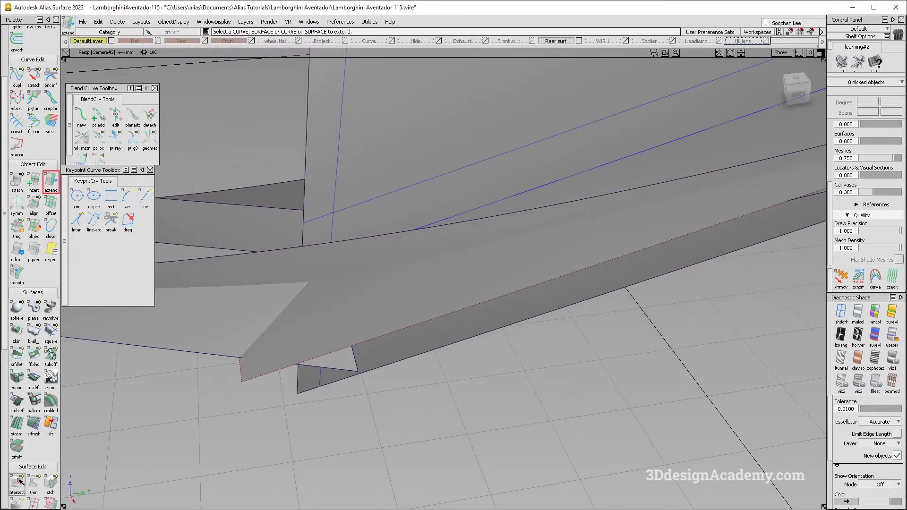
{"action": "left_click", "coordinate": [256, 311]}
{"action": "left_click_drag", "start_coordinate": [376, 307], "coordinate": [376, 333], "text": "alt+shift"}
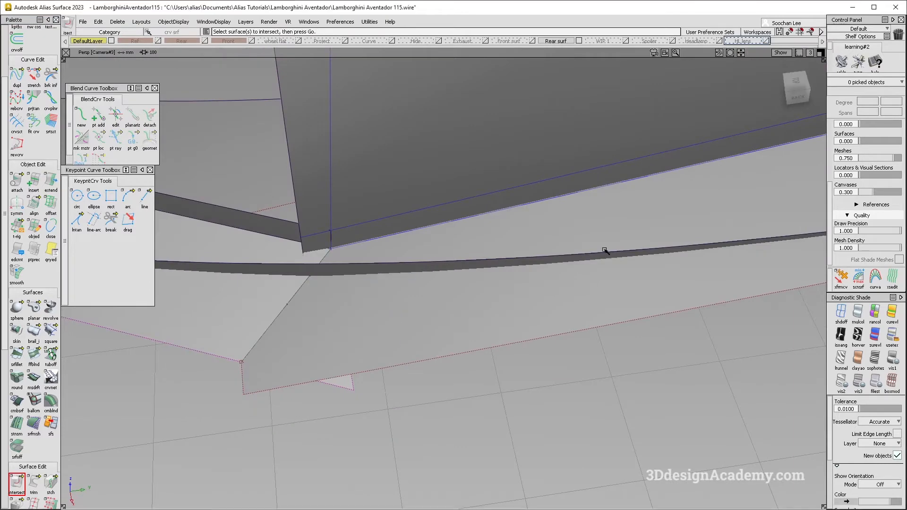
{"action": "left_click", "coordinate": [582, 255]}
{"action": "left_click_drag", "start_coordinate": [583, 254], "coordinate": [587, 272], "text": "alt+shift"}
{"action": "middle_click_drag", "start_coordinate": [723, 189], "coordinate": [616, 228], "text": "alt+shift"}
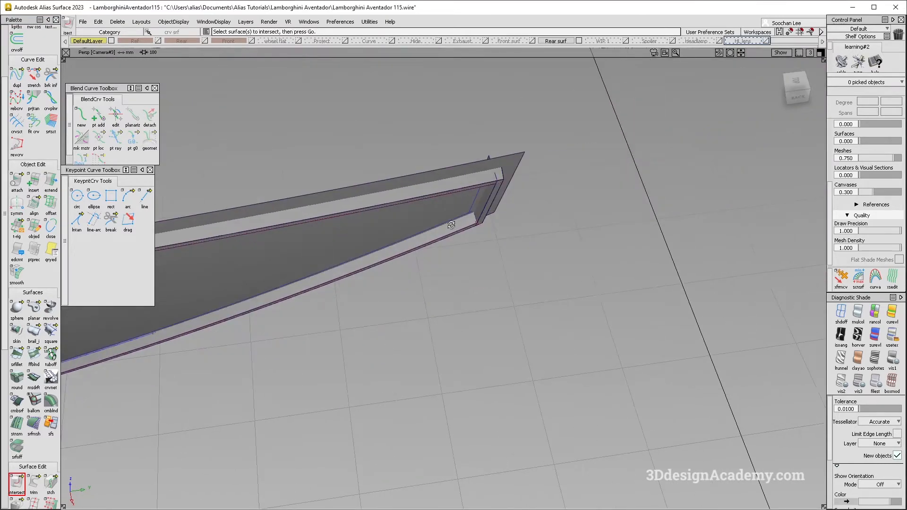
Step: Delete the incomplete intersection curves between the right lower flange strip and the large surface
{"action": "right_click_drag", "start_coordinate": [451, 225], "coordinate": [517, 203], "text": "alt+shift"}
{"action": "left_click_drag", "start_coordinate": [516, 203], "coordinate": [450, 221], "text": "alt+shift"}
{"action": "middle_click_drag", "start_coordinate": [450, 221], "coordinate": [484, 286], "text": "alt+shift"}
{"action": "mouse_move", "coordinate": [484, 285]}
{"action": "left_mouse_down", "text": "alt+shift"}
{"action": "mouse_move", "coordinate": [517, 267]}
{"action": "mouse_move", "coordinate": [484, 268]}
{"action": "mouse_move", "coordinate": [504, 260]}
{"action": "left_mouse_up", "text": "alt+shift"}
{"action": "left_click", "coordinate": [327, 267], "text": "alt+shift"}
{"action": "right_click_drag", "start_coordinate": [326, 267], "coordinate": [355, 273], "text": "alt+shift"}
{"action": "middle_click_drag", "start_coordinate": [340, 263], "coordinate": [400, 296], "text": "ctrl+shift"}
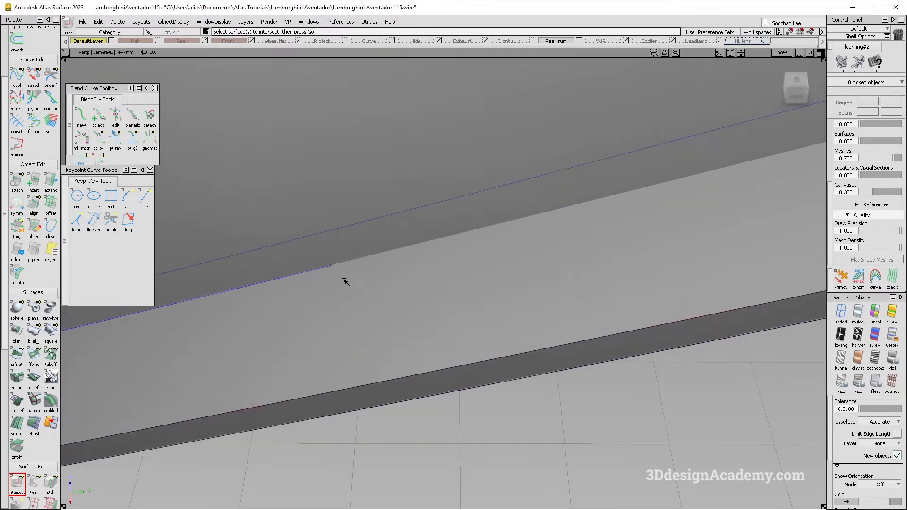
{"action": "left_click", "coordinate": [325, 269], "text": "ctrl+alt"}
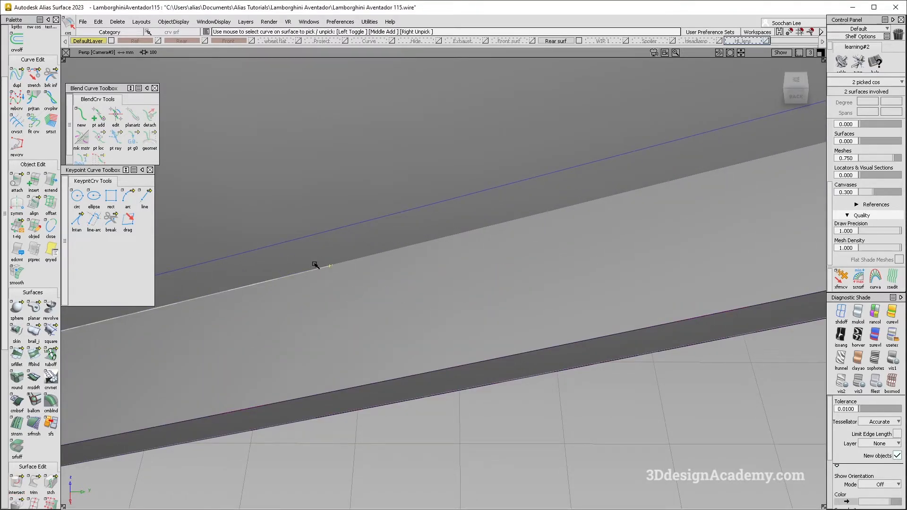
{"action": "key", "text": "Delete"}
{"action": "key", "text": "Return"}
Step: Intersect the right lower flange strip with the side strip at the outer corner and trim its excess
{"action": "left_click_drag", "start_coordinate": [225, 393], "coordinate": [178, 258], "text": "ctrl+shift"}
{"action": "left_click", "coordinate": [18, 482]}
{"action": "mouse_move", "coordinate": [399, 260]}
{"action": "right_mouse_down", "text": "alt+shift"}
{"action": "mouse_move", "coordinate": [586, 262]}
{"action": "mouse_move", "coordinate": [571, 214]}
{"action": "mouse_move", "coordinate": [562, 224]}
{"action": "right_mouse_up", "text": "alt+shift"}
{"action": "left_click_drag", "start_coordinate": [545, 325], "coordinate": [492, 156], "text": "ctrl+shift"}
{"action": "left_click", "coordinate": [18, 482]}
{"action": "left_click", "coordinate": [512, 238]}
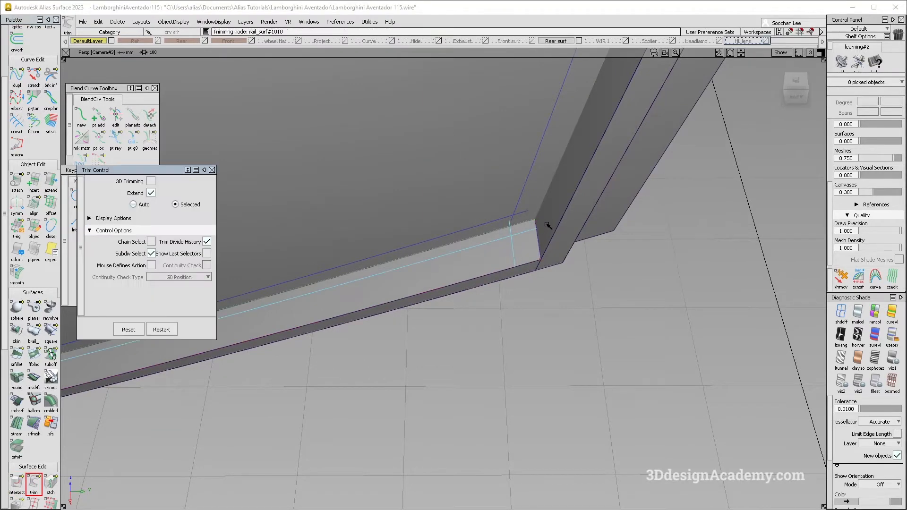
{"action": "left_click_drag", "start_coordinate": [547, 224], "coordinate": [526, 197], "text": "alt+shift"}
{"action": "middle_click_drag", "start_coordinate": [526, 197], "coordinate": [463, 307], "text": "alt+shift"}
{"action": "left_click_drag", "start_coordinate": [394, 433], "coordinate": [375, 289], "text": "ctrl+shift"}
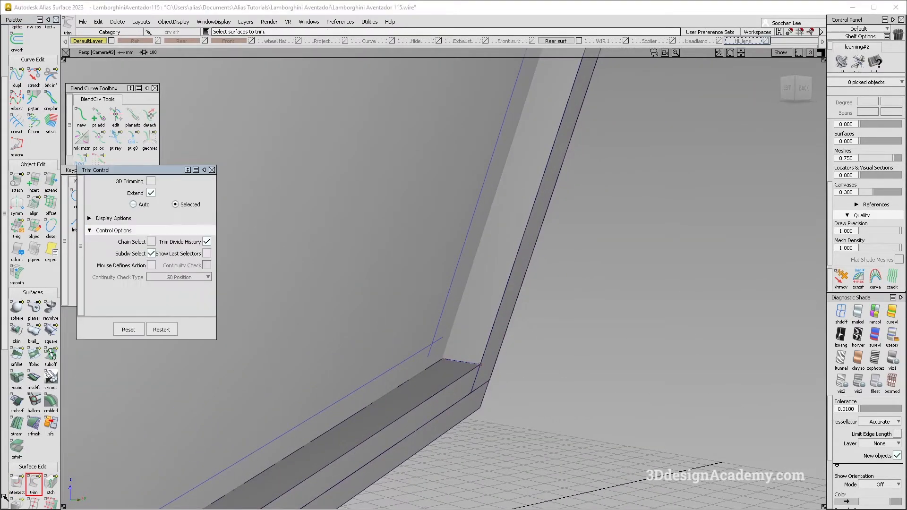
Step: Intersect the right side flange strip with the adjoining strips at the lower and upper outer corners
{"action": "left_click", "coordinate": [452, 295]}
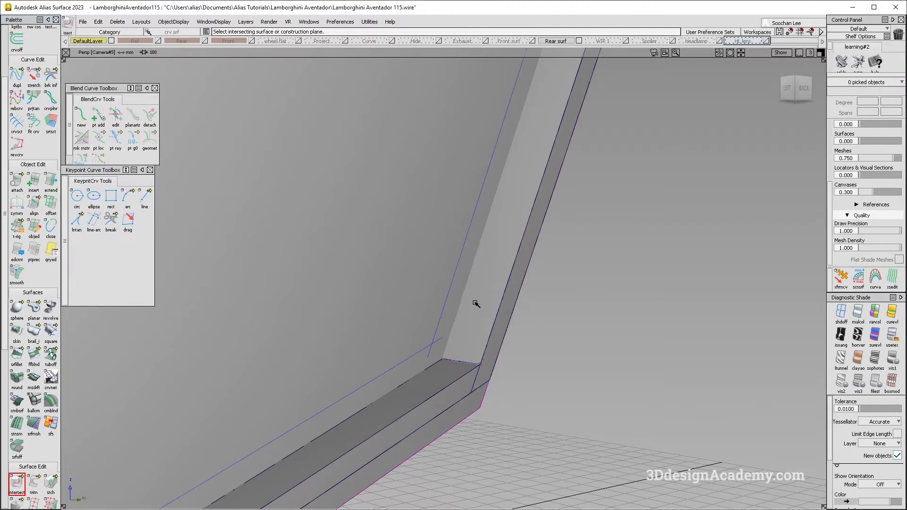
{"action": "left_click", "coordinate": [464, 345], "text": "alt+shift"}
{"action": "right_click_drag", "start_coordinate": [463, 344], "coordinate": [440, 368], "text": "alt+shift"}
{"action": "mouse_move", "coordinate": [440, 368]}
{"action": "left_mouse_down", "text": "alt+shift"}
{"action": "mouse_move", "coordinate": [473, 350]}
{"action": "mouse_move", "coordinate": [433, 355]}
{"action": "mouse_move", "coordinate": [528, 236]}
{"action": "left_mouse_up", "text": "alt+shift"}
{"action": "right_click_drag", "start_coordinate": [481, 328], "coordinate": [467, 345], "text": "alt+shift"}
{"action": "left_click_drag", "start_coordinate": [466, 345], "coordinate": [492, 253], "text": "alt+shift"}
{"action": "left_click_drag", "start_coordinate": [459, 364], "coordinate": [460, 357], "text": "alt+shift"}
{"action": "left_click", "coordinate": [460, 356]}
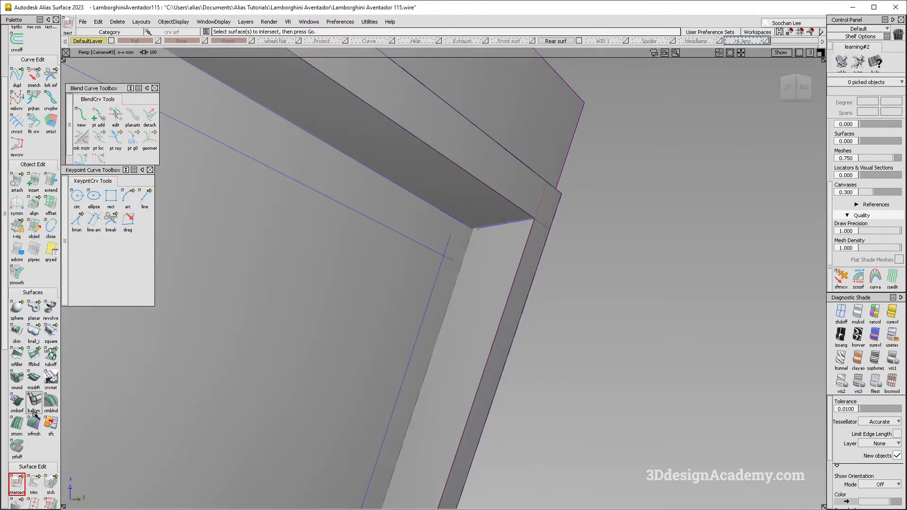
Step: Untrim the right side flange strip and trim it again between its upper and lower outer corners
{"action": "left_click", "coordinate": [38, 478]}
{"action": "left_click", "coordinate": [479, 256]}
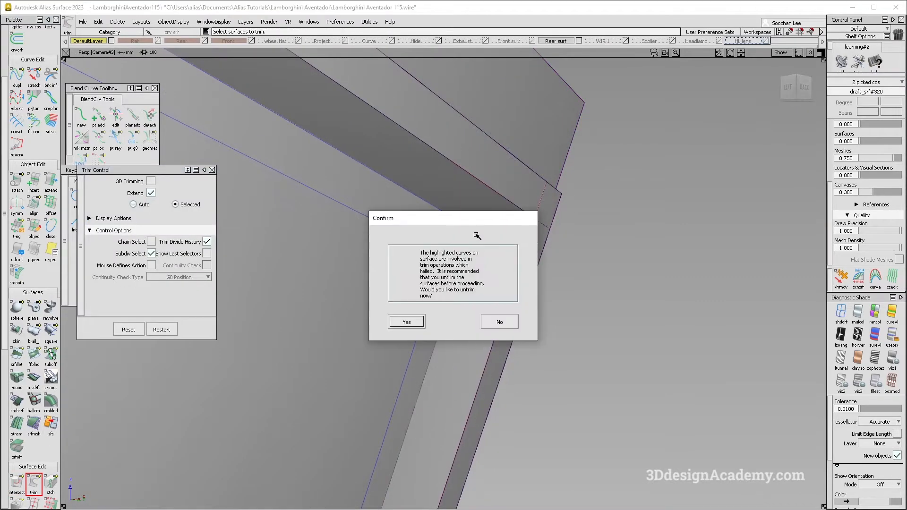
{"action": "key", "text": "Return"}
{"action": "left_click", "coordinate": [485, 272]}
{"action": "right_click_drag", "start_coordinate": [484, 272], "coordinate": [498, 310], "text": "alt+shift"}
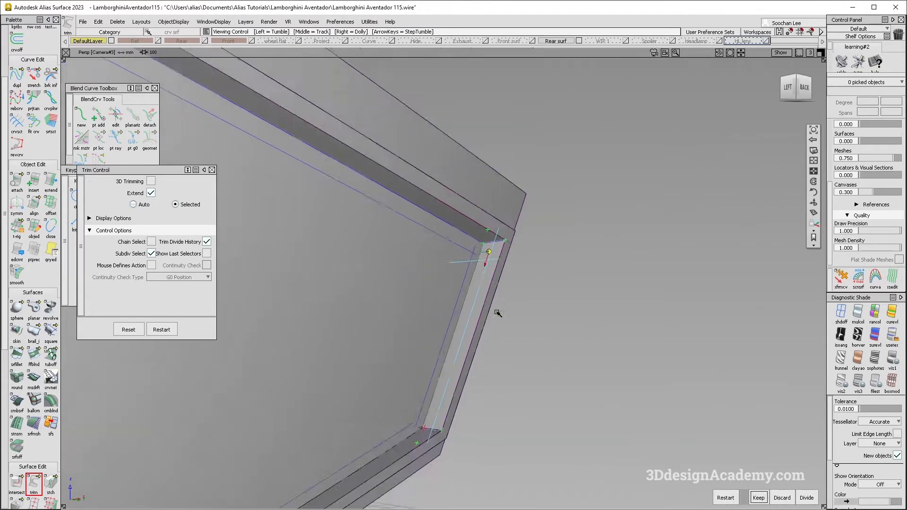
{"action": "left_click_drag", "start_coordinate": [498, 310], "coordinate": [435, 427], "text": "alt+shift"}
{"action": "key", "text": "space"}
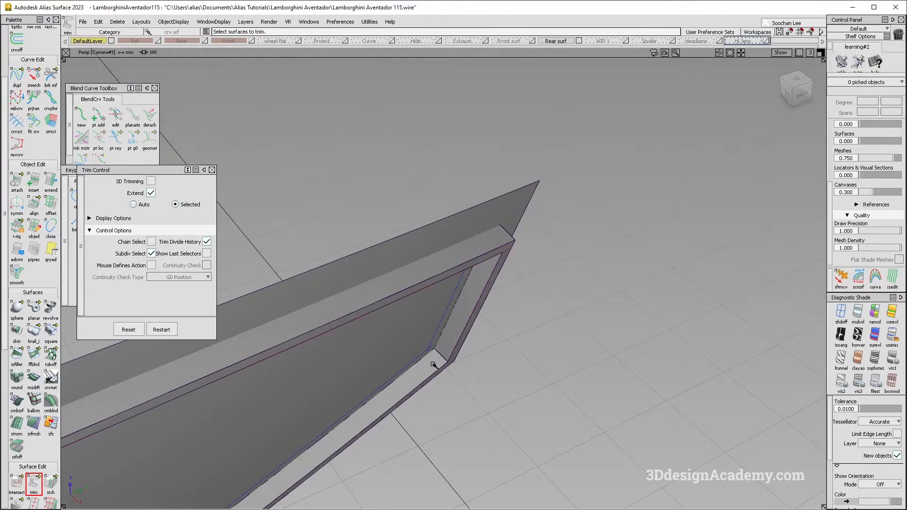
Step: Untrim the upper right flange strip and trim it again at the outer corner
{"action": "left_click_drag", "start_coordinate": [433, 365], "coordinate": [449, 205], "text": "alt+shift"}
{"action": "left_click", "coordinate": [476, 223]}
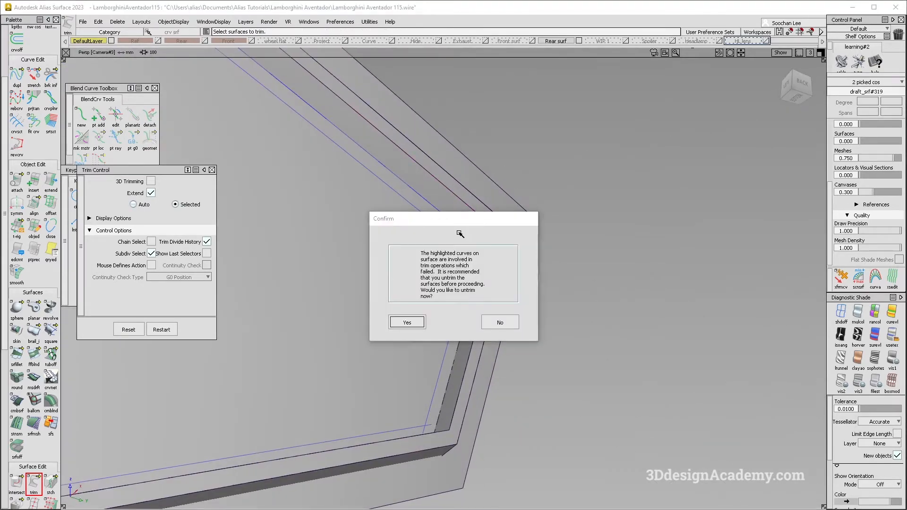
{"action": "key", "text": "Return"}
{"action": "left_click", "coordinate": [486, 250]}
{"action": "right_click_drag", "start_coordinate": [395, 223], "coordinate": [322, 189], "text": "alt+shift"}
{"action": "middle_click_drag", "start_coordinate": [321, 189], "coordinate": [558, 321], "text": "alt+shift"}
{"action": "right_click_drag", "start_coordinate": [557, 322], "coordinate": [605, 311], "text": "alt+shift"}
Step: Delete the faulty curve-on-surface where the upper flange strips meet at the centre corner
{"action": "right_click_drag", "start_coordinate": [405, 166], "coordinate": [491, 220], "text": "alt+shift"}
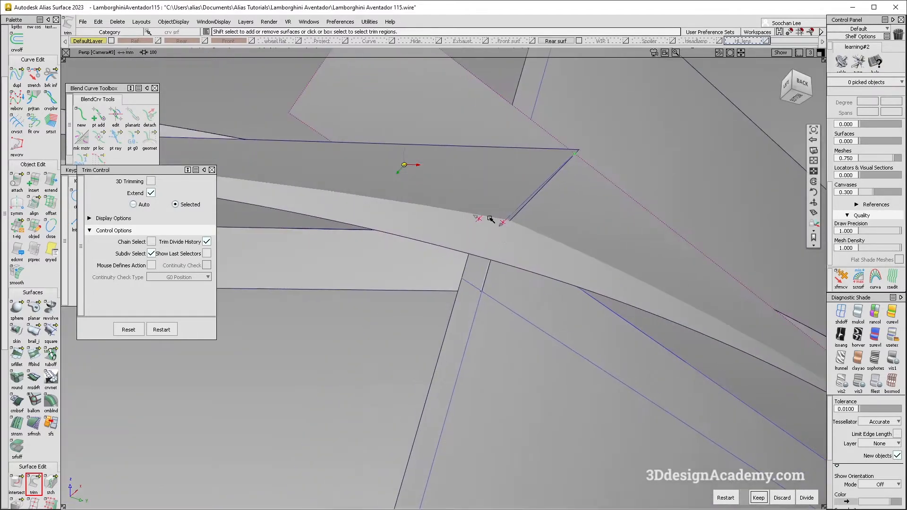
{"action": "left_click_drag", "start_coordinate": [490, 219], "coordinate": [571, 170], "text": "alt+shift"}
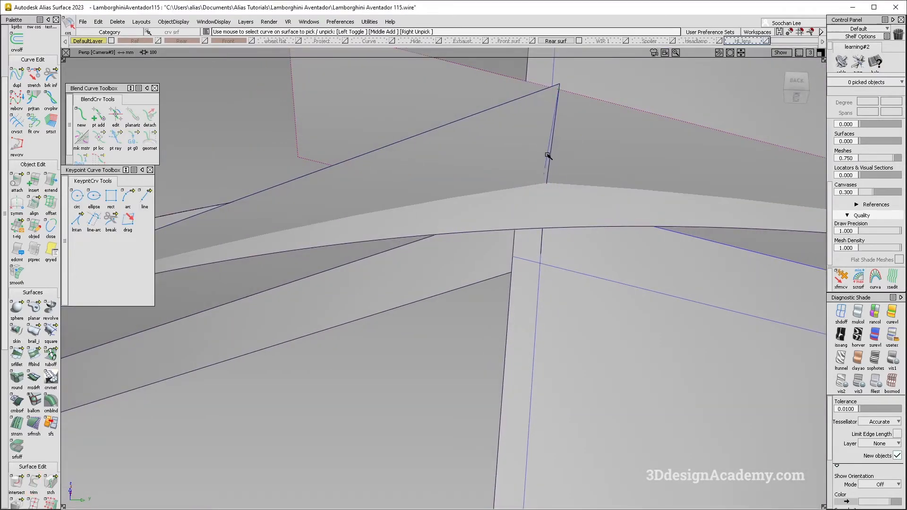
{"action": "left_click", "coordinate": [547, 156]}
{"action": "left_click", "coordinate": [559, 161]}
{"action": "key", "text": "Delete"}
{"action": "key", "text": "Return"}
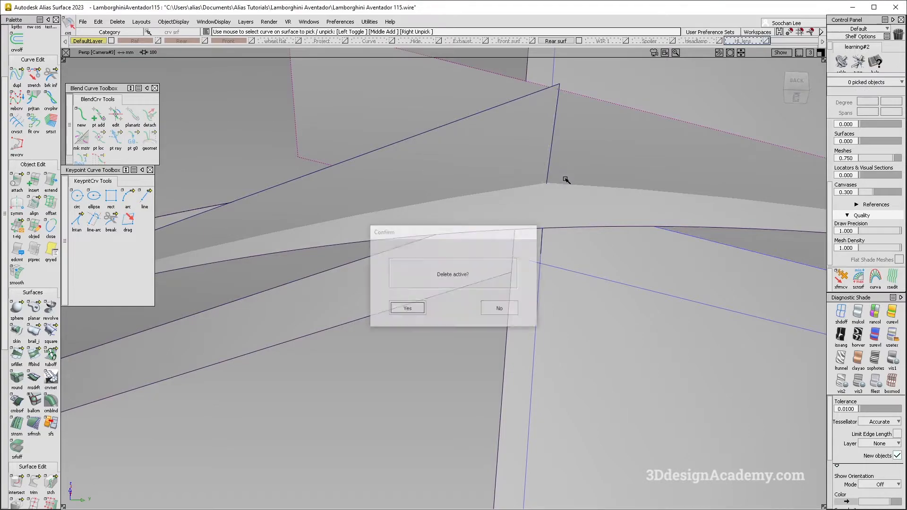
Step: Project the corner edge onto the adjoining upper flange strip at the centre corner, using the view direction as vector
{"action": "left_click", "coordinate": [548, 184], "text": "alt+shift"}
{"action": "mouse_move", "coordinate": [548, 184]}
{"action": "left_mouse_down", "text": "alt+shift"}
{"action": "mouse_move", "coordinate": [531, 221]}
{"action": "mouse_move", "coordinate": [555, 133]}
{"action": "mouse_move", "coordinate": [543, 218]}
{"action": "mouse_move", "coordinate": [545, 203]}
{"action": "mouse_move", "coordinate": [496, 229]}
{"action": "mouse_move", "coordinate": [486, 265]}
{"action": "mouse_move", "coordinate": [532, 274]}
{"action": "left_mouse_up", "text": "alt+shift"}
{"action": "left_click_drag", "start_coordinate": [16, 484], "coordinate": [52, 485]}
{"action": "left_click", "coordinate": [540, 171]}
{"action": "scroll", "coordinate": [540, 172], "scroll_direction": "down", "scroll_amount": 5}
{"action": "left_click_drag", "start_coordinate": [540, 172], "coordinate": [550, 208], "text": "alt+shift"}
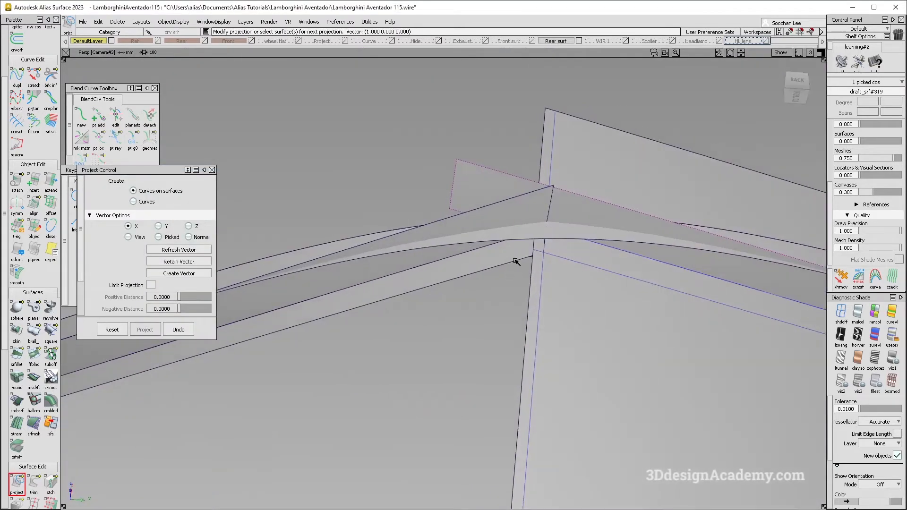
{"action": "left_click", "coordinate": [129, 237]}
{"action": "right_click_drag", "start_coordinate": [622, 254], "coordinate": [476, 237], "text": "alt+shift"}
{"action": "left_click_drag", "start_coordinate": [476, 236], "coordinate": [476, 264], "text": "ctrl+shift"}
Step: Trim the upper flange strip's excess at the centre corner and the lower right strip's excess at the outer corner
{"action": "left_click", "coordinate": [29, 478]}
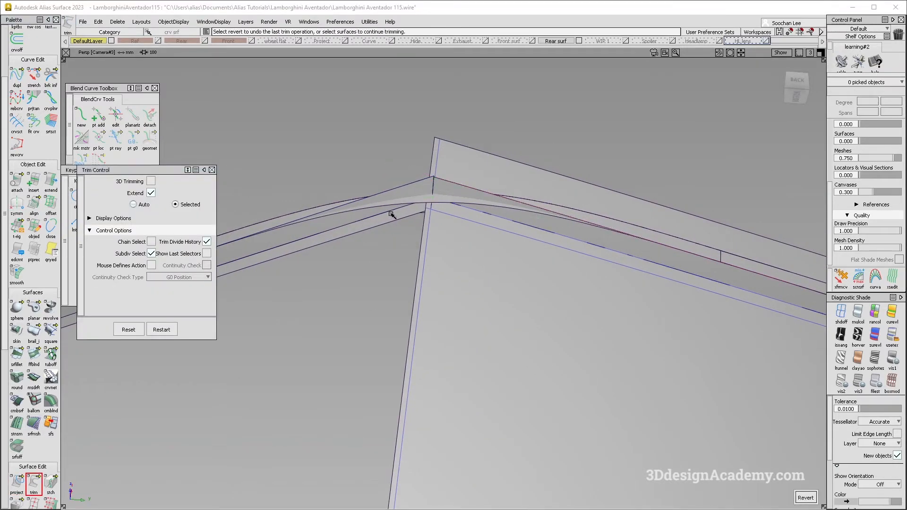
{"action": "left_click", "coordinate": [492, 223]}
{"action": "right_click_drag", "start_coordinate": [567, 270], "coordinate": [461, 280], "text": "alt+shift"}
{"action": "left_click_drag", "start_coordinate": [461, 280], "coordinate": [482, 312], "text": "alt+shift"}
{"action": "right_click_drag", "start_coordinate": [734, 321], "coordinate": [803, 319], "text": "alt+shift"}
{"action": "left_click_drag", "start_coordinate": [707, 311], "coordinate": [709, 329], "text": "alt+shift"}
{"action": "left_click", "coordinate": [713, 320]}
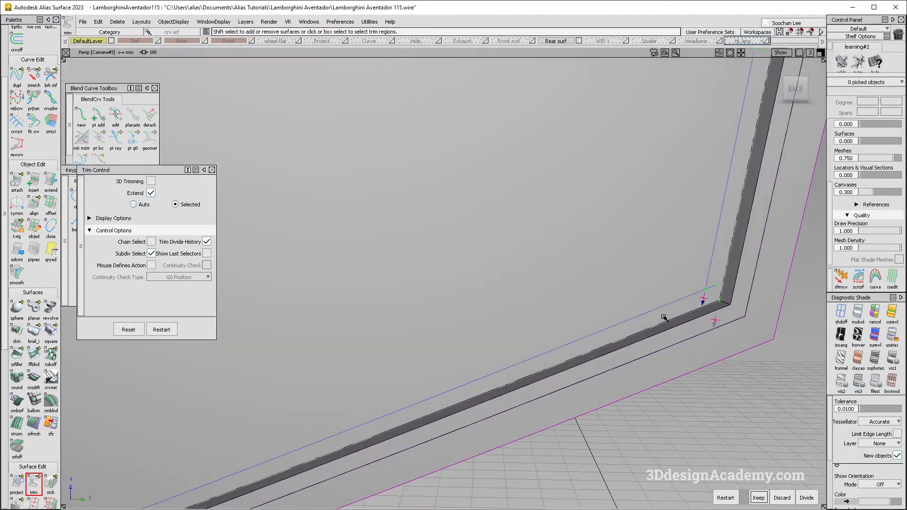
{"action": "key", "text": "space"}
Step: Trim the excess ends of the lower flange strips at the lower centre corner
{"action": "right_click_drag", "start_coordinate": [654, 304], "coordinate": [561, 353], "text": "alt+shift"}
{"action": "left_click_drag", "start_coordinate": [561, 353], "coordinate": [556, 373], "text": "alt+shift"}
{"action": "right_click_drag", "start_coordinate": [440, 406], "coordinate": [529, 378], "text": "alt+shift"}
{"action": "left_click_drag", "start_coordinate": [529, 378], "coordinate": [453, 451], "text": "alt+shift"}
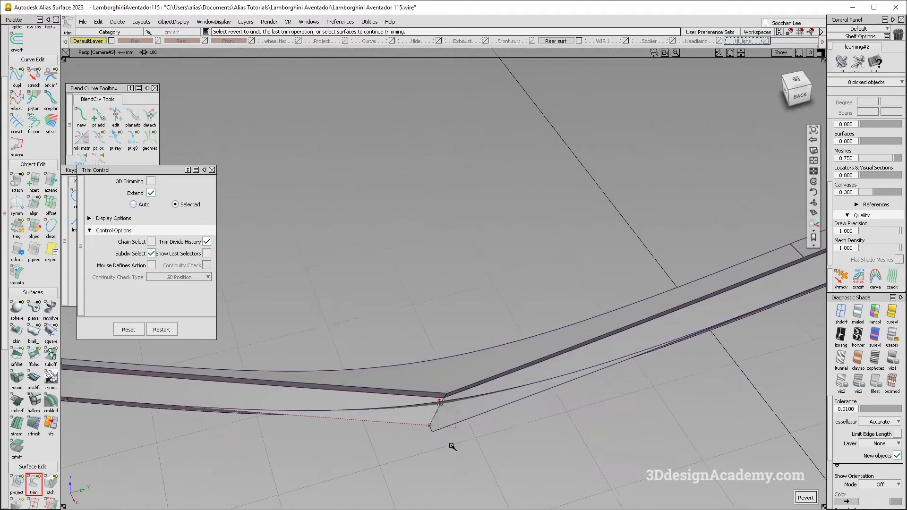
{"action": "right_click_drag", "start_coordinate": [395, 417], "coordinate": [269, 409], "text": "alt+shift"}
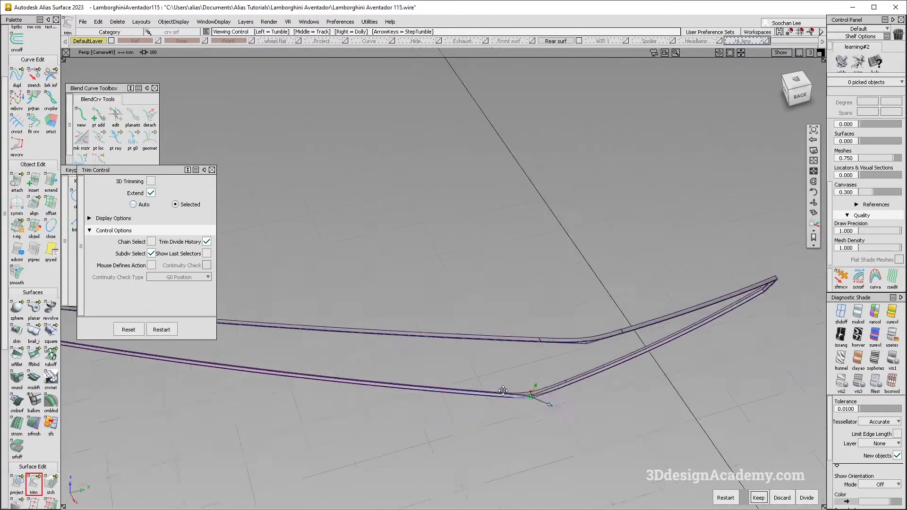
{"action": "middle_click_drag", "start_coordinate": [269, 409], "coordinate": [636, 376], "text": "alt+shift"}
{"action": "mouse_move", "coordinate": [440, 359]}
{"action": "left_mouse_down", "text": "alt+shift"}
{"action": "mouse_move", "coordinate": [411, 302]}
{"action": "mouse_move", "coordinate": [436, 328]}
{"action": "mouse_move", "coordinate": [427, 352]}
{"action": "mouse_move", "coordinate": [407, 324]}
{"action": "mouse_move", "coordinate": [440, 402]}
{"action": "left_mouse_up", "text": "alt+shift"}
{"action": "key", "text": "space"}
Step: Intersect the left side flange strip with the lower strip at the lower left corner
{"action": "left_click_drag", "start_coordinate": [441, 409], "coordinate": [381, 266], "text": "ctrl+shift"}
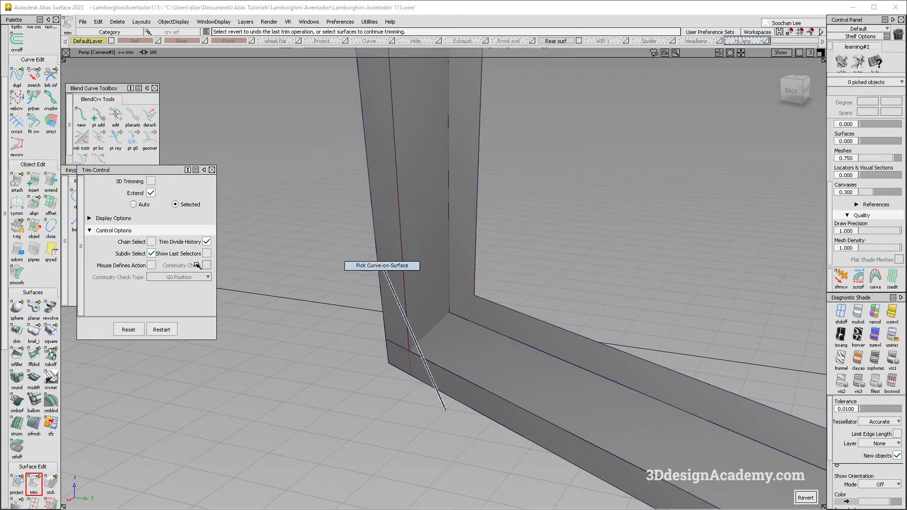
{"action": "left_click", "coordinate": [17, 483]}
{"action": "left_click_drag", "start_coordinate": [17, 482], "coordinate": [60, 485]}
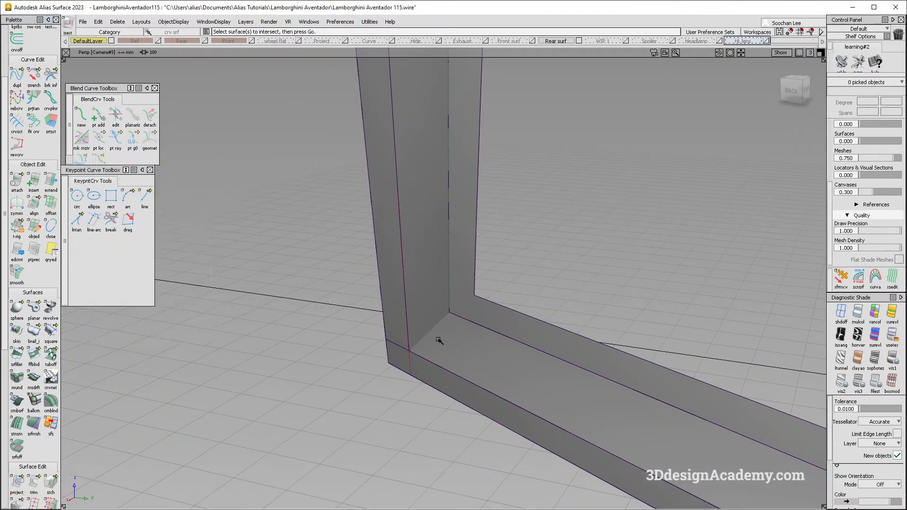
{"action": "left_click_drag", "start_coordinate": [438, 338], "coordinate": [427, 307], "text": "alt+shift"}
{"action": "left_click_drag", "start_coordinate": [390, 342], "coordinate": [378, 279], "text": "ctrl+shift"}
Step: Trim the lower and left side flange strips along their intersection at the lower left corner
{"action": "left_click", "coordinate": [37, 487]}
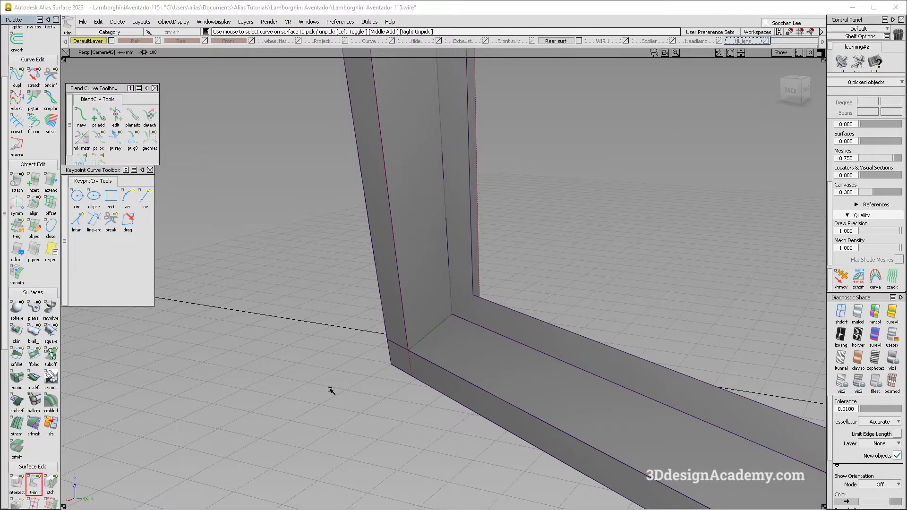
{"action": "left_click", "coordinate": [466, 350]}
{"action": "left_click", "coordinate": [422, 296]}
{"action": "key", "text": "Return"}
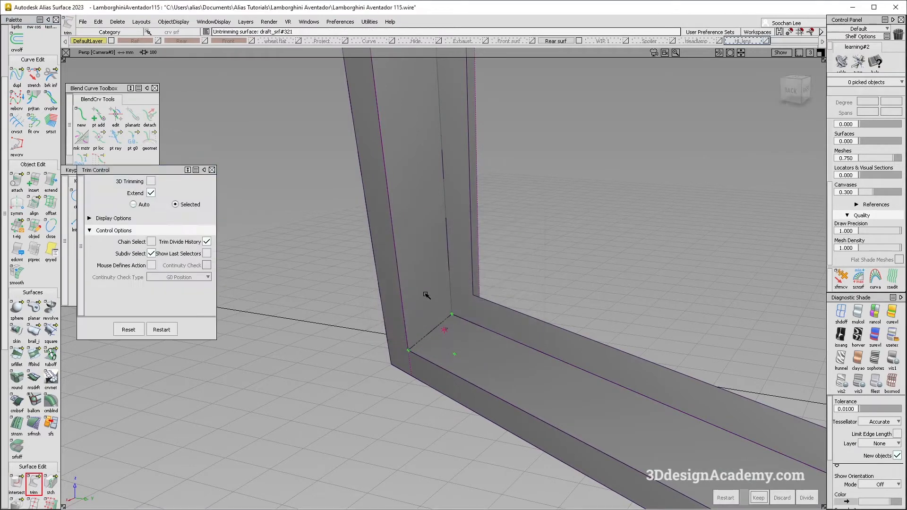
{"action": "right_click_drag", "start_coordinate": [425, 296], "coordinate": [438, 284], "text": "alt+shift"}
{"action": "left_click_drag", "start_coordinate": [438, 283], "coordinate": [452, 326], "text": "alt+shift"}
{"action": "right_click_drag", "start_coordinate": [452, 326], "coordinate": [434, 276], "text": "alt+shift"}
Step: Intersect the left side and upper flange strips at the upper left corner and trim their excess
{"action": "left_click_drag", "start_coordinate": [316, 377], "coordinate": [273, 229], "text": "ctrl+shift"}
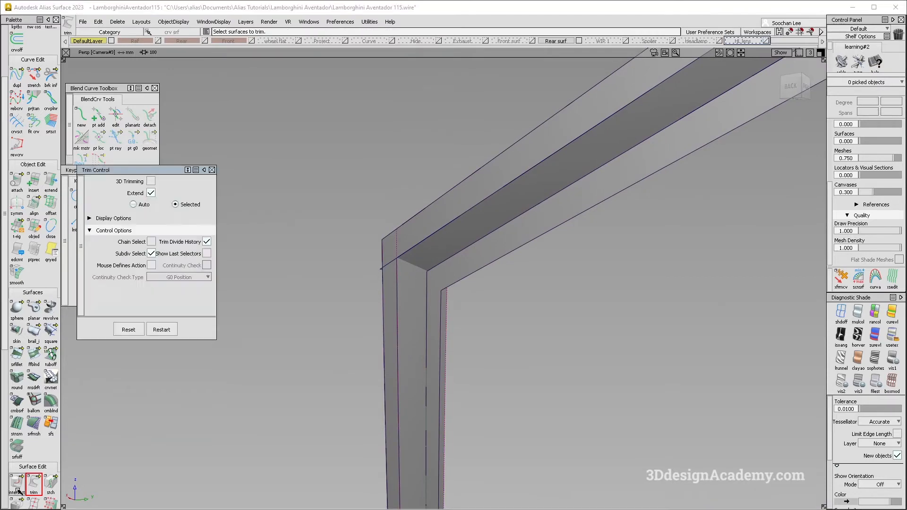
{"action": "left_click", "coordinate": [488, 226]}
{"action": "left_click_drag", "start_coordinate": [416, 351], "coordinate": [370, 227], "text": "ctrl+shift"}
{"action": "left_click", "coordinate": [33, 483]}
{"action": "left_click", "coordinate": [406, 278]}
{"action": "left_click", "coordinate": [438, 239]}
{"action": "key", "text": "space"}
Step: Select all the trimmed flange surfaces of the frame and delete their construction history
{"action": "right_click_drag", "start_coordinate": [533, 225], "coordinate": [543, 288], "text": "alt+shift"}
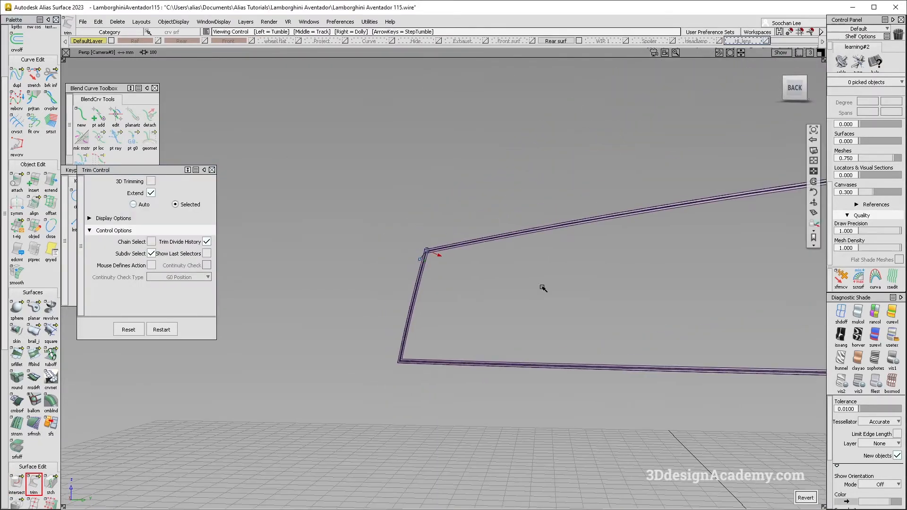
{"action": "left_click_drag", "start_coordinate": [631, 247], "coordinate": [473, 238], "text": "alt+shift"}
{"action": "right_click_drag", "start_coordinate": [529, 195], "coordinate": [522, 274], "text": "alt+shift"}
{"action": "left_click_drag", "start_coordinate": [523, 274], "coordinate": [642, 319], "text": "alt+shift"}
{"action": "left_click_drag", "start_coordinate": [501, 350], "coordinate": [484, 314], "text": "alt+shift"}
{"action": "mouse_move", "coordinate": [484, 314]}
{"action": "right_mouse_down", "text": "alt+shift"}
{"action": "mouse_move", "coordinate": [463, 355]}
{"action": "mouse_move", "coordinate": [433, 348]}
{"action": "right_mouse_up", "text": "alt+shift"}
{"action": "left_click_drag", "start_coordinate": [432, 347], "coordinate": [378, 324], "text": "alt+shift"}
{"action": "left_click_drag", "start_coordinate": [312, 200], "coordinate": [230, 296], "text": "ctrl+shift"}
{"action": "middle_click_drag", "start_coordinate": [251, 221], "coordinate": [313, 214], "text": "alt+shift"}
{"action": "left_click_drag", "start_coordinate": [252, 229], "coordinate": [766, 448]}
{"action": "left_click", "coordinate": [116, 21]}
{"action": "left_click", "coordinate": [118, 44]}
Step: Switch to the Photos app and examine how the tail light and grille recess are shaped in the reference pictures
{"action": "key", "text": "alt+Tab"}
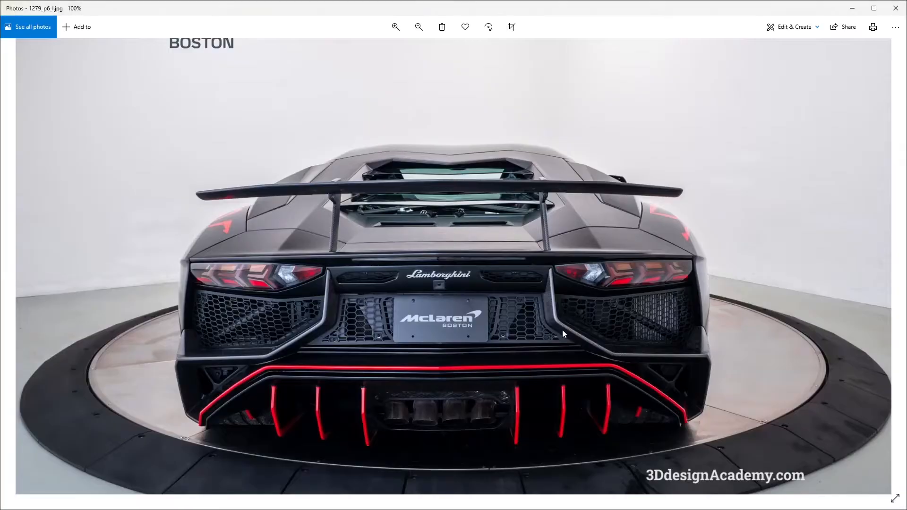
{"action": "key", "text": "alt+Tab"}
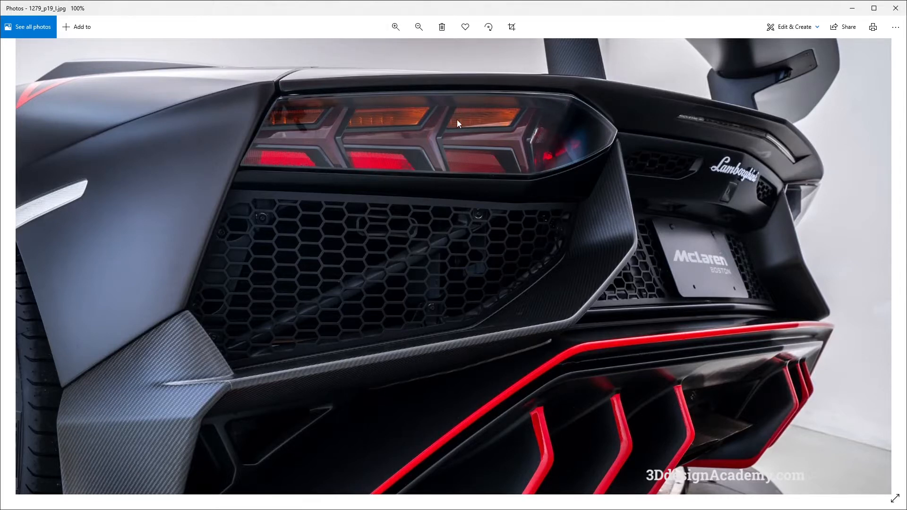
{"action": "key", "text": "alt+Tab"}
{"action": "key", "text": "alt+Tab"}
{"action": "key", "text": "alt+Tab"}
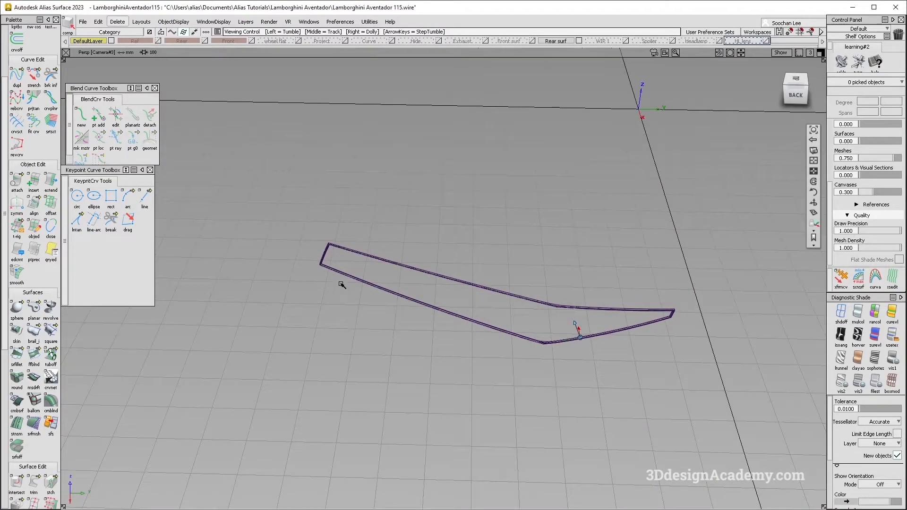
Step: Start a multi-surface draft and add the frame's lower left, left side and upper left inner edges as input curves
{"action": "scroll", "coordinate": [324, 263], "scroll_direction": "up", "scroll_amount": 9}
{"action": "left_click_drag", "start_coordinate": [362, 291], "coordinate": [338, 274], "text": "alt+shift"}
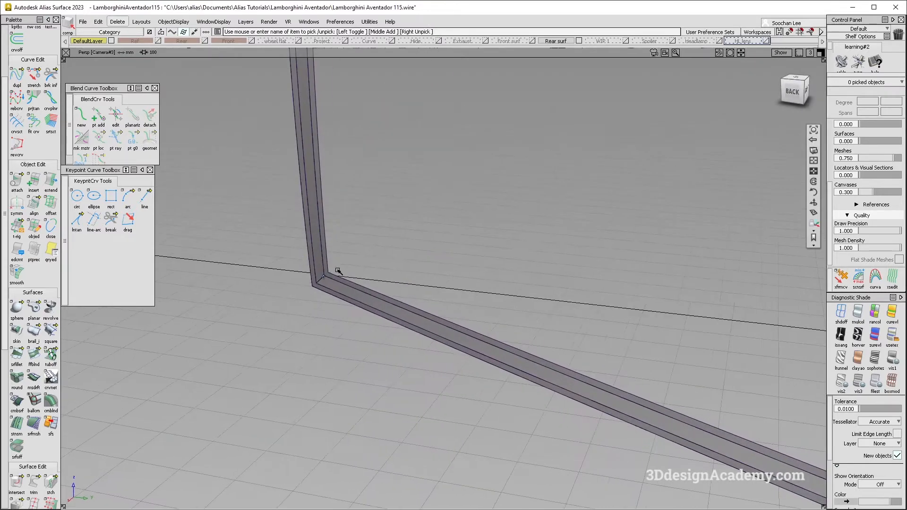
{"action": "scroll", "coordinate": [338, 273], "scroll_direction": "up", "scroll_amount": 3}
{"action": "left_click_drag", "start_coordinate": [330, 366], "coordinate": [284, 195], "text": "ctrl+shift"}
{"action": "left_click", "coordinate": [40, 374]}
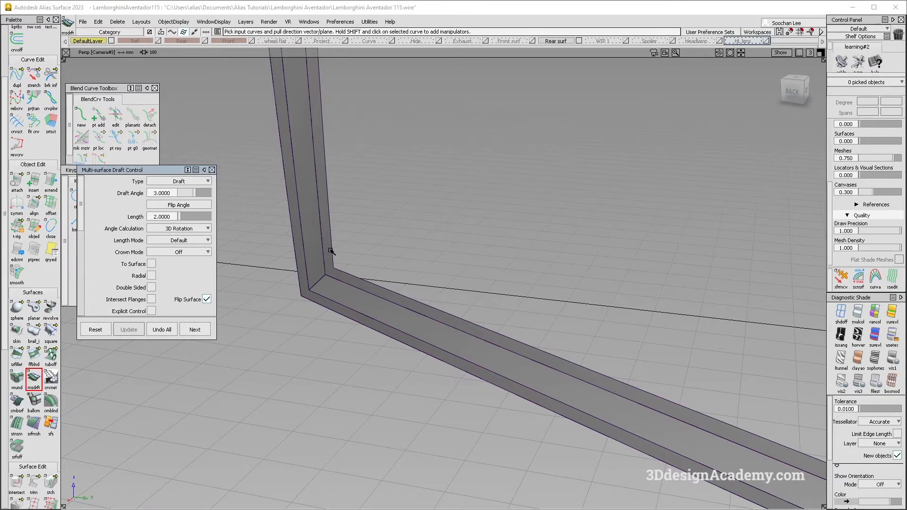
{"action": "left_click", "coordinate": [372, 285]}
{"action": "left_click_drag", "start_coordinate": [372, 285], "coordinate": [442, 224], "text": "alt+shift"}
{"action": "scroll", "coordinate": [351, 140], "scroll_direction": "up", "scroll_amount": 5, "text": "alt+shift"}
{"action": "left_click", "coordinate": [362, 140]}
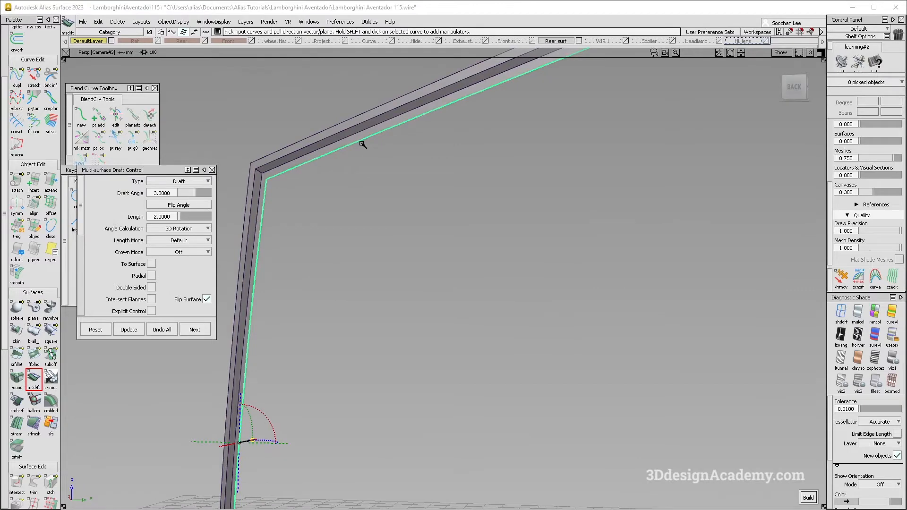
Step: Add the frame's upper right, lower right and right side inner edges to the multi-surface draft
{"action": "scroll", "coordinate": [362, 141], "scroll_direction": "down", "scroll_amount": 5, "text": "alt+shift"}
{"action": "middle_click_drag", "start_coordinate": [551, 189], "coordinate": [353, 201], "text": "alt+shift"}
{"action": "scroll", "coordinate": [352, 200], "scroll_direction": "up", "scroll_amount": 3, "text": "alt+shift"}
{"action": "middle_click_drag", "start_coordinate": [583, 107], "coordinate": [438, 195], "text": "alt+shift"}
{"action": "scroll", "coordinate": [331, 139], "scroll_direction": "up", "scroll_amount": 5}
{"action": "left_click", "coordinate": [360, 163]}
{"action": "scroll", "coordinate": [360, 162], "scroll_direction": "down", "scroll_amount": 8}
{"action": "left_click_drag", "start_coordinate": [416, 218], "coordinate": [431, 305], "text": "alt+shift"}
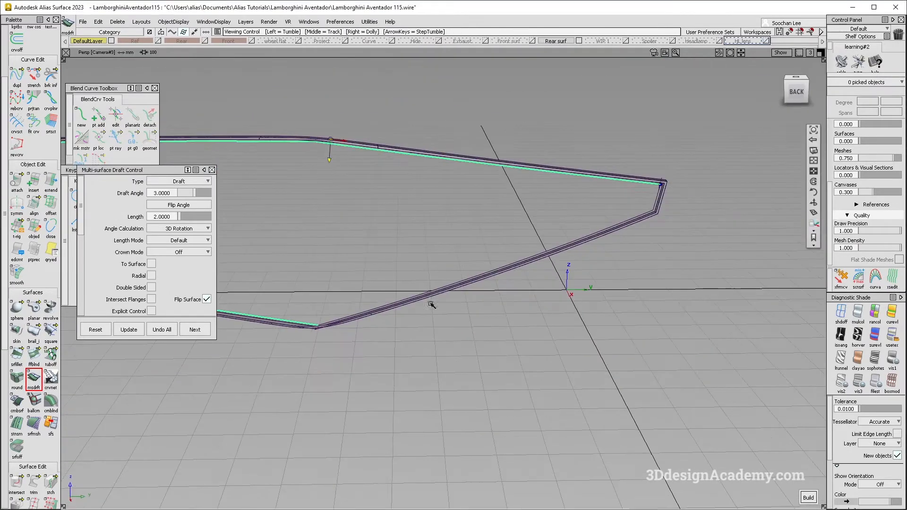
{"action": "left_click", "coordinate": [498, 268]}
{"action": "scroll", "coordinate": [667, 194], "scroll_direction": "up", "scroll_amount": 3, "text": "alt+shift"}
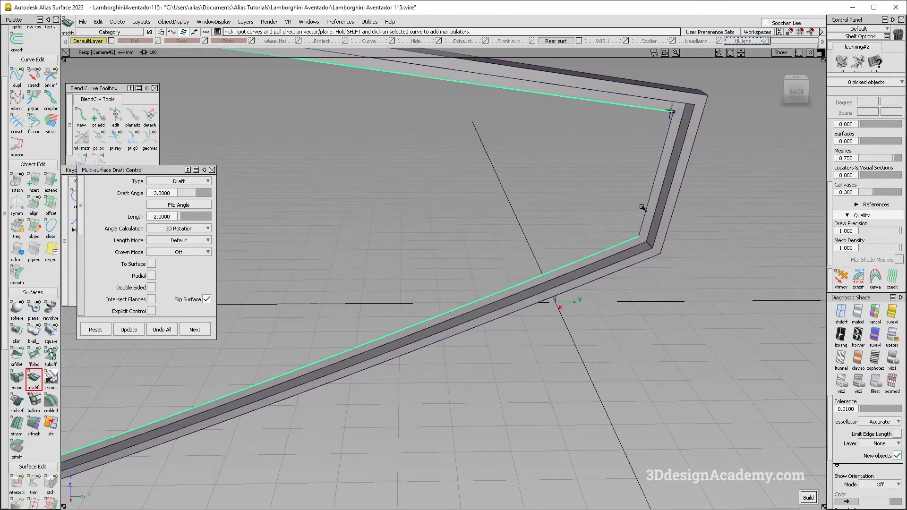
{"action": "left_click", "coordinate": [647, 206]}
Step: Build the draft surfaces with a 3-degree angle and extend them inward to a length of about 98.65 mm
{"action": "right_click_drag", "start_coordinate": [648, 206], "coordinate": [447, 226], "text": "alt+shift"}
{"action": "key", "text": "space"}
{"action": "left_click_drag", "start_coordinate": [447, 227], "coordinate": [471, 302], "text": "alt+shift"}
{"action": "left_click_drag", "start_coordinate": [650, 203], "coordinate": [534, 158]}
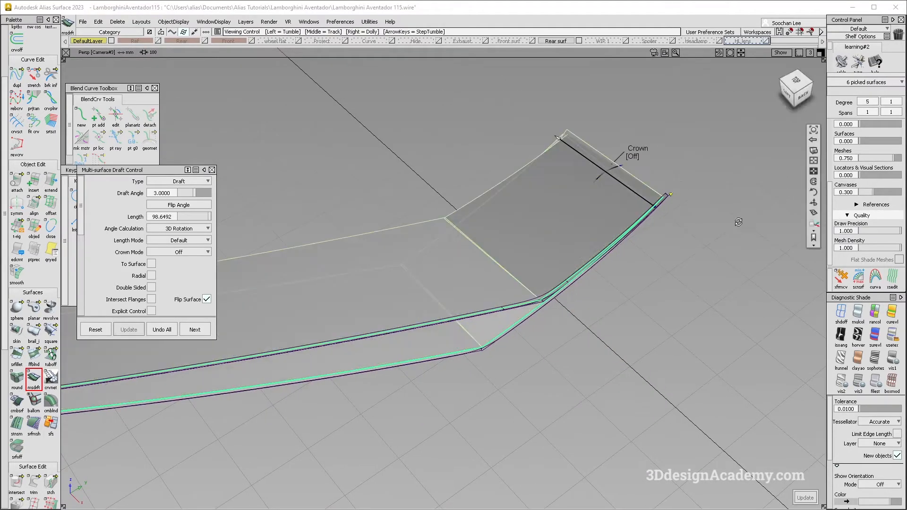
{"action": "left_click_drag", "start_coordinate": [747, 227], "coordinate": [769, 101], "text": "alt+shift"}
{"action": "left_click", "coordinate": [796, 90]}
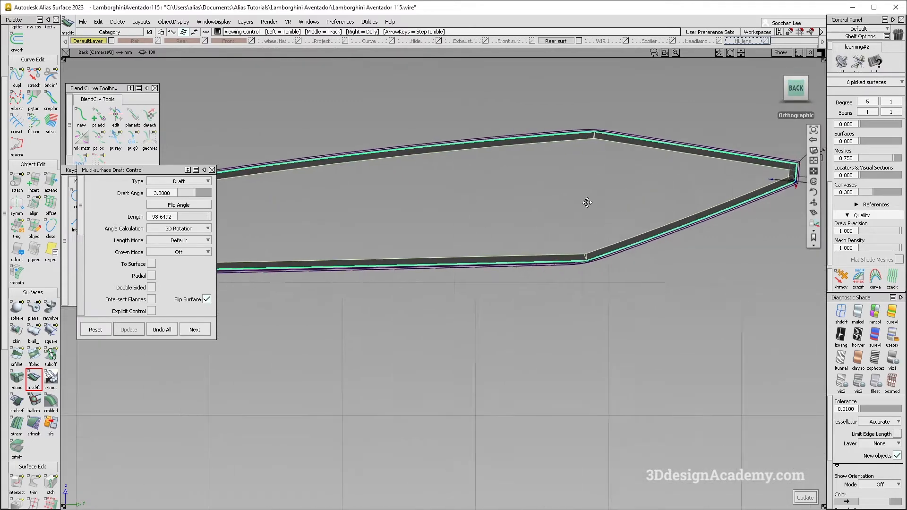
{"action": "left_click_drag", "start_coordinate": [397, 213], "coordinate": [524, 246], "text": "alt+shift"}
{"action": "right_click_drag", "start_coordinate": [548, 227], "coordinate": [452, 173], "text": "alt+shift"}
{"action": "right_click_drag", "start_coordinate": [452, 129], "coordinate": [466, 146], "text": "alt+shift"}
{"action": "left_click_drag", "start_coordinate": [466, 147], "coordinate": [456, 183], "text": "alt+shift"}
{"action": "middle_click_drag", "start_coordinate": [455, 182], "coordinate": [437, 175], "text": "alt+shift"}
Step: Enable Intersect Flanges with Trim Convert and update the draft so adjoining surfaces are mitred at the corners
{"action": "scroll", "coordinate": [172, 244], "scroll_direction": "down", "scroll_amount": 3}
{"action": "scroll", "coordinate": [172, 244], "scroll_direction": "down", "scroll_amount": 3}
{"action": "scroll", "coordinate": [170, 242], "scroll_direction": "up", "scroll_amount": 5}
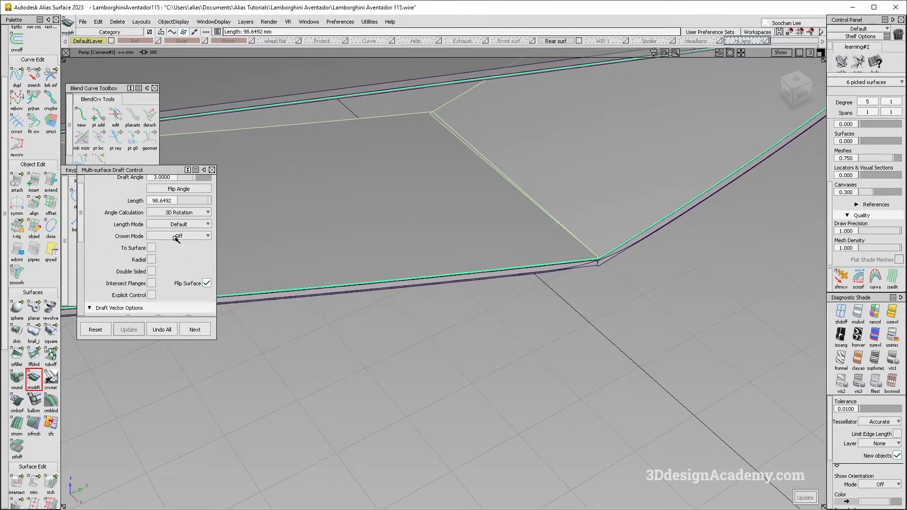
{"action": "left_click", "coordinate": [152, 283]}
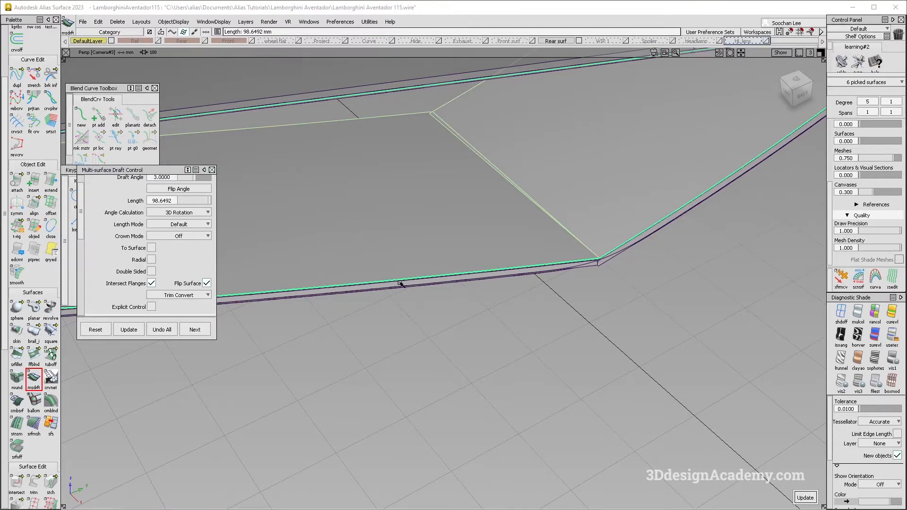
{"action": "left_click_drag", "start_coordinate": [471, 251], "coordinate": [472, 181], "text": "alt+shift"}
{"action": "right_click_drag", "start_coordinate": [472, 180], "coordinate": [487, 255], "text": "alt+shift"}
{"action": "right_click_drag", "start_coordinate": [499, 171], "coordinate": [472, 154], "text": "alt+shift"}
{"action": "left_click_drag", "start_coordinate": [472, 155], "coordinate": [444, 163], "text": "alt+shift"}
{"action": "right_click_drag", "start_coordinate": [444, 163], "coordinate": [286, 201], "text": "alt+shift"}
{"action": "middle_click_drag", "start_coordinate": [286, 201], "coordinate": [437, 225], "text": "alt+shift"}
{"action": "right_click_drag", "start_coordinate": [384, 206], "coordinate": [477, 208], "text": "alt+shift"}
{"action": "left_click_drag", "start_coordinate": [258, 213], "coordinate": [563, 235], "text": "alt+shift"}
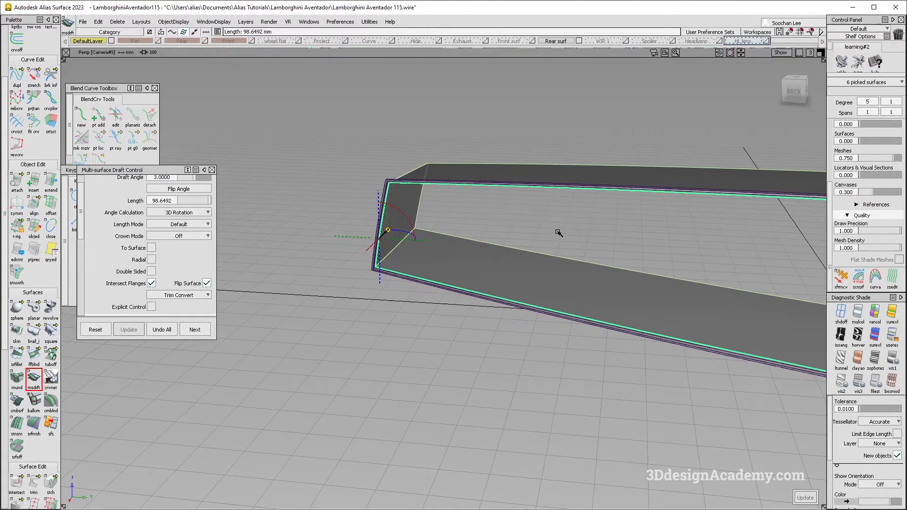
Step: Examine the drafted recess from several angles and compare it with the reference photo of the rear
{"action": "right_click_drag", "start_coordinate": [557, 233], "coordinate": [543, 251], "text": "alt+shift"}
{"action": "middle_click_drag", "start_coordinate": [543, 251], "coordinate": [446, 255], "text": "alt+shift"}
{"action": "left_click_drag", "start_coordinate": [446, 255], "coordinate": [341, 263], "text": "alt+shift"}
{"action": "right_click_drag", "start_coordinate": [341, 263], "coordinate": [354, 249], "text": "alt+shift"}
{"action": "left_click_drag", "start_coordinate": [355, 249], "coordinate": [307, 236], "text": "alt+shift"}
{"action": "left_click_drag", "start_coordinate": [349, 286], "coordinate": [390, 326], "text": "ctrl+shift"}
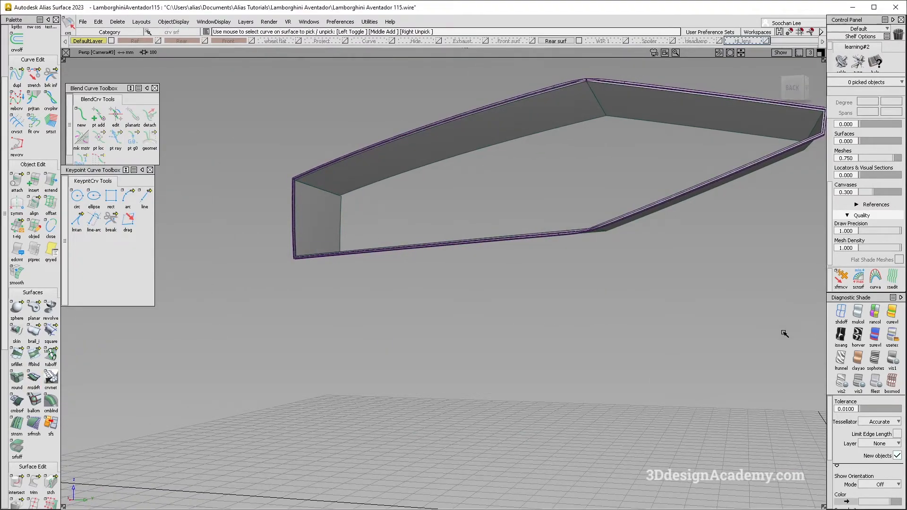
{"action": "left_click_drag", "start_coordinate": [390, 265], "coordinate": [478, 253], "text": "alt+shift"}
{"action": "key", "text": "alt+Tab"}
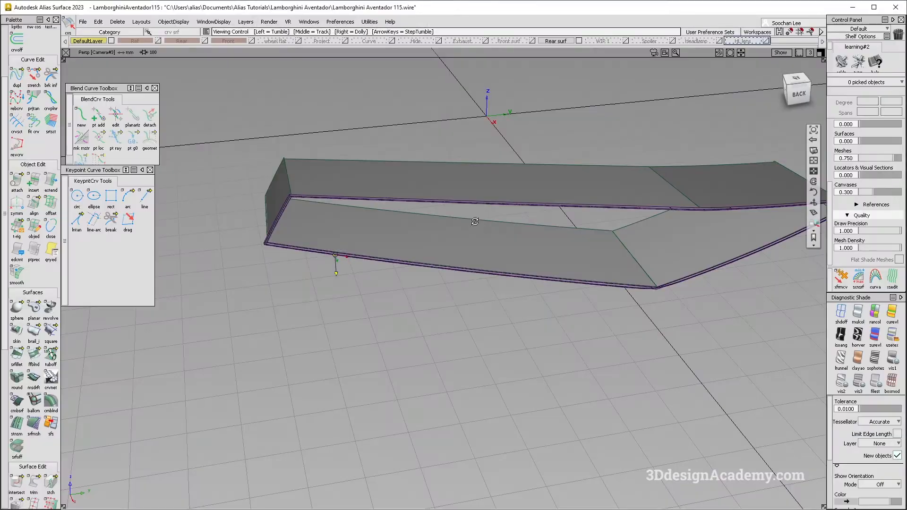
{"action": "mouse_move", "coordinate": [473, 217]}
{"action": "left_mouse_down", "text": "alt+shift"}
{"action": "mouse_move", "coordinate": [353, 218]}
{"action": "mouse_move", "coordinate": [430, 252]}
{"action": "left_mouse_up", "text": "alt+shift"}
Step: Draw an edit-point curve from the frame's lower centre corner straight up towards the upper edge
{"action": "left_click_drag", "start_coordinate": [302, 299], "coordinate": [254, 124], "text": "ctrl+shift"}
{"action": "scroll", "coordinate": [13, 84], "scroll_direction": "up", "scroll_amount": 3}
{"action": "scroll", "coordinate": [13, 84], "scroll_direction": "up", "scroll_amount": 2}
{"action": "left_click", "coordinate": [34, 85]}
{"action": "mouse_move", "coordinate": [635, 213]}
{"action": "left_mouse_down", "text": "alt+shift"}
{"action": "mouse_move", "coordinate": [652, 203]}
{"action": "mouse_move", "coordinate": [407, 162]}
{"action": "mouse_move", "coordinate": [409, 197]}
{"action": "mouse_move", "coordinate": [251, 193]}
{"action": "left_mouse_up", "text": "alt+shift"}
{"action": "left_click_drag", "start_coordinate": [543, 178], "coordinate": [610, 256], "text": "alt+shift"}
{"action": "right_click_drag", "start_coordinate": [590, 310], "coordinate": [643, 284], "text": "alt+shift"}
{"action": "left_click_drag", "start_coordinate": [643, 284], "coordinate": [629, 262], "text": "alt+shift"}
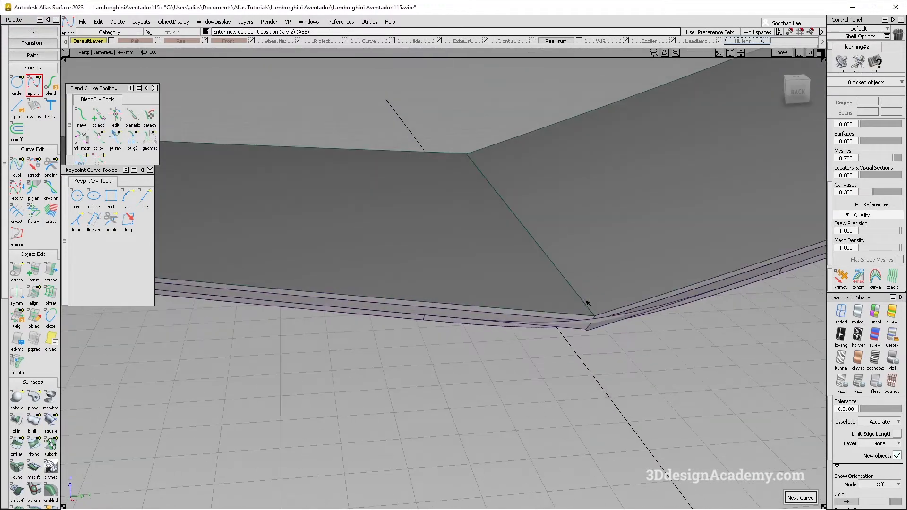
{"action": "left_click_drag", "start_coordinate": [611, 307], "coordinate": [665, 205], "text": "alt+shift"}
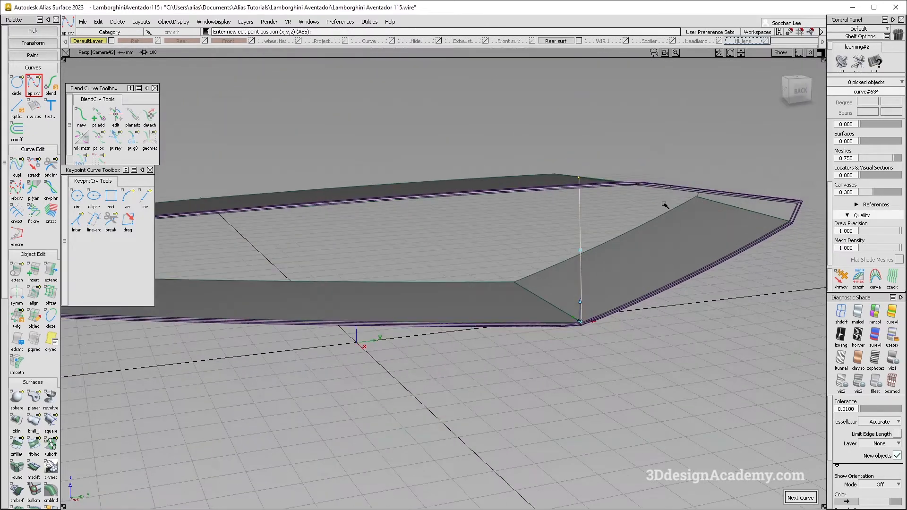
Step: Finish placing the edit-point curve across the frame's centre corner and compare it with the rear reference photo
{"action": "left_click", "coordinate": [581, 309], "text": "alt+shift"}
{"action": "left_click_drag", "start_coordinate": [517, 258], "coordinate": [547, 305], "text": "alt+shift"}
{"action": "left_click", "coordinate": [461, 128]}
{"action": "left_click_drag", "start_coordinate": [547, 308], "coordinate": [496, 181], "text": "ctrl+shift"}
{"action": "left_click_drag", "start_coordinate": [394, 226], "coordinate": [414, 219], "text": "alt+shift"}
{"action": "key", "text": "alt+Tab"}
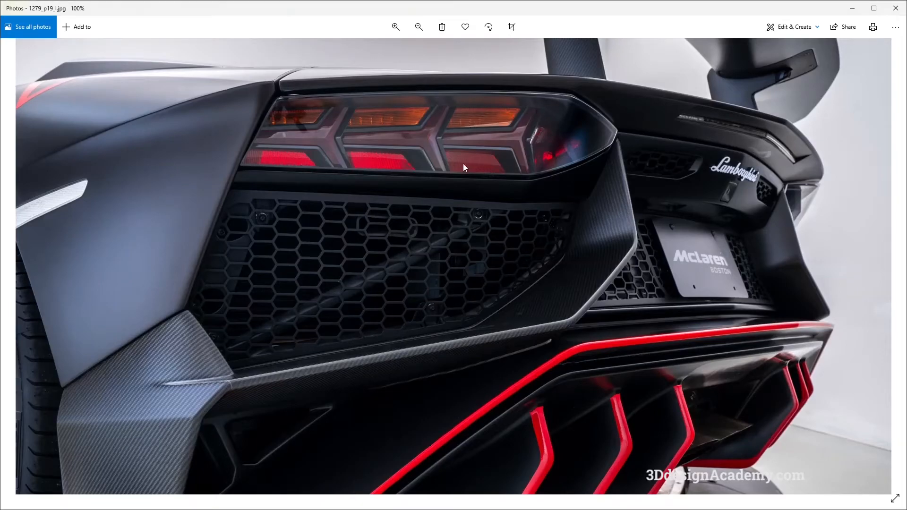
{"action": "key", "text": "alt+Tab"}
Step: Stretch the centre curve so its upper end lies on the mitred edge between the two upper draft surfaces
{"action": "left_click_drag", "start_coordinate": [512, 189], "coordinate": [474, 132], "text": "alt+shift"}
{"action": "left_click", "coordinate": [36, 165]}
{"action": "left_click", "coordinate": [492, 132]}
{"action": "left_click_drag", "start_coordinate": [431, 171], "coordinate": [440, 176], "text": "alt+shift"}
{"action": "left_click_drag", "start_coordinate": [440, 177], "coordinate": [440, 206], "text": "ctrl+shift"}
{"action": "left_click_drag", "start_coordinate": [438, 251], "coordinate": [416, 232], "text": "alt+shift"}
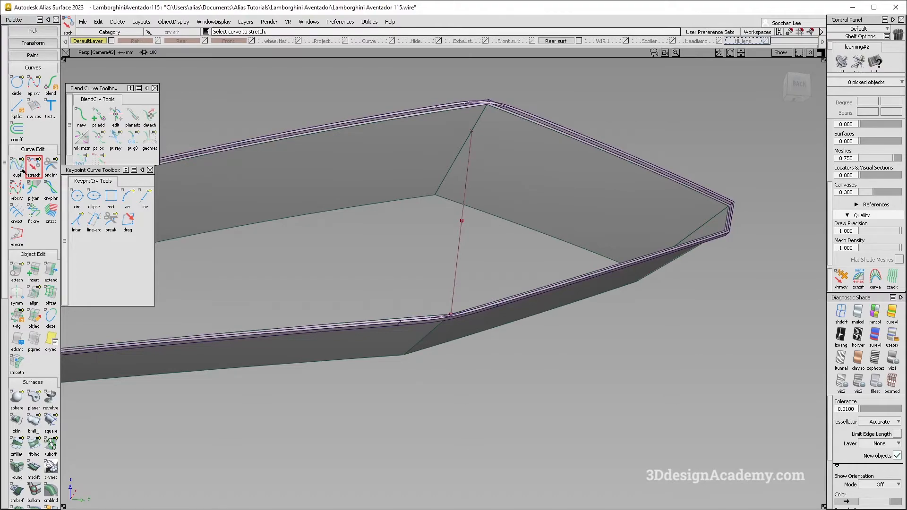
{"action": "left_click_drag", "start_coordinate": [405, 199], "coordinate": [465, 265], "text": "alt+shift"}
{"action": "left_click", "coordinate": [448, 246]}
{"action": "right_click_drag", "start_coordinate": [448, 246], "coordinate": [455, 266], "text": "alt+shift"}
{"action": "left_click_drag", "start_coordinate": [455, 266], "coordinate": [482, 158], "text": "alt+shift"}
Step: Enable Merge for Extend and shorten the long upper draft surface to the centre curve's upper end
{"action": "double_click", "coordinate": [44, 273]}
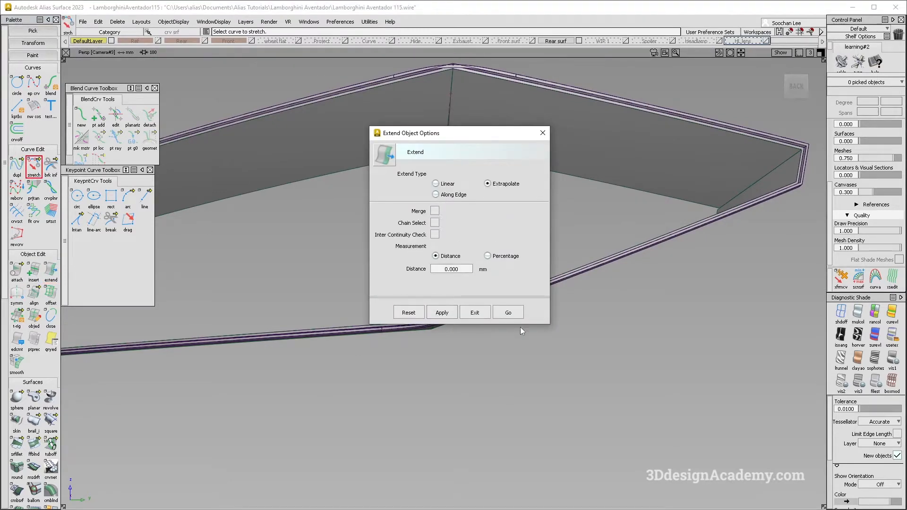
{"action": "left_click", "coordinate": [508, 312]}
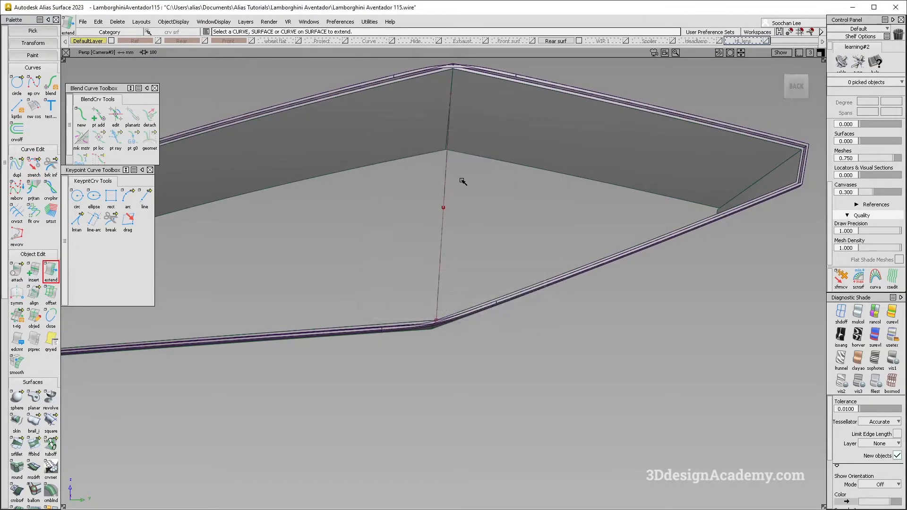
{"action": "double_click", "coordinate": [51, 273]}
{"action": "left_click", "coordinate": [435, 211]}
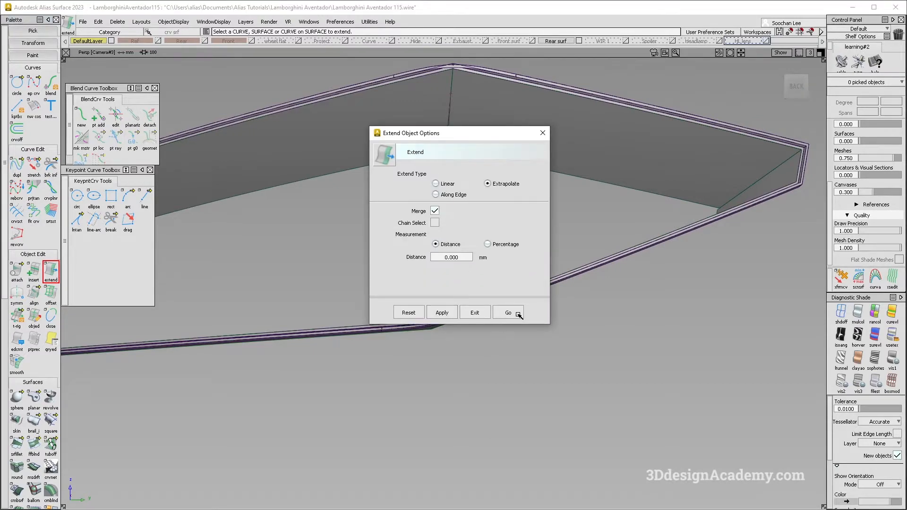
{"action": "left_click", "coordinate": [508, 312]}
{"action": "left_click", "coordinate": [428, 155]}
{"action": "key", "text": "Return"}
{"action": "left_click_drag", "start_coordinate": [451, 126], "coordinate": [378, 361]}
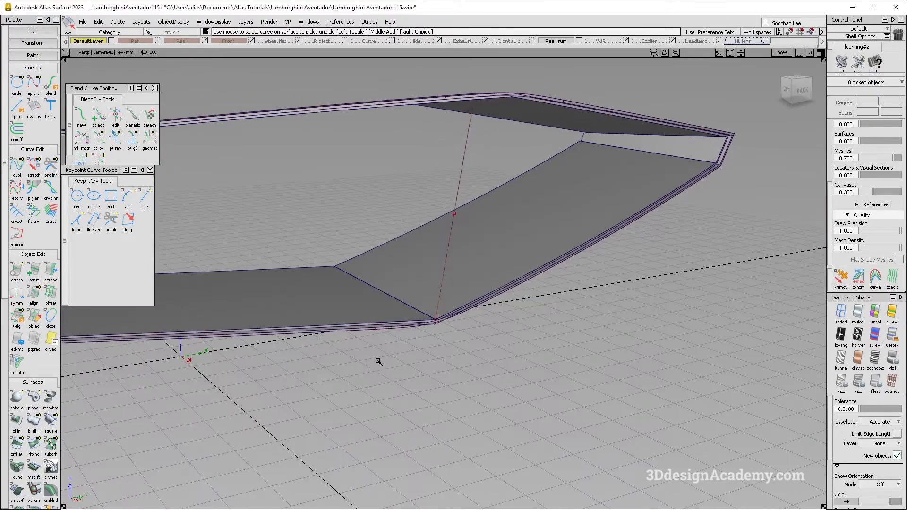
Step: Start a Birail with one generation curve and two rails, and try picking the centre curve and adjoining draft edge
{"action": "double_click", "coordinate": [34, 422]}
{"action": "left_click_drag", "start_coordinate": [430, 158], "coordinate": [482, 158]}
{"action": "left_click_drag", "start_coordinate": [482, 158], "coordinate": [413, 314], "text": "alt+shift"}
{"action": "left_click", "coordinate": [416, 125]}
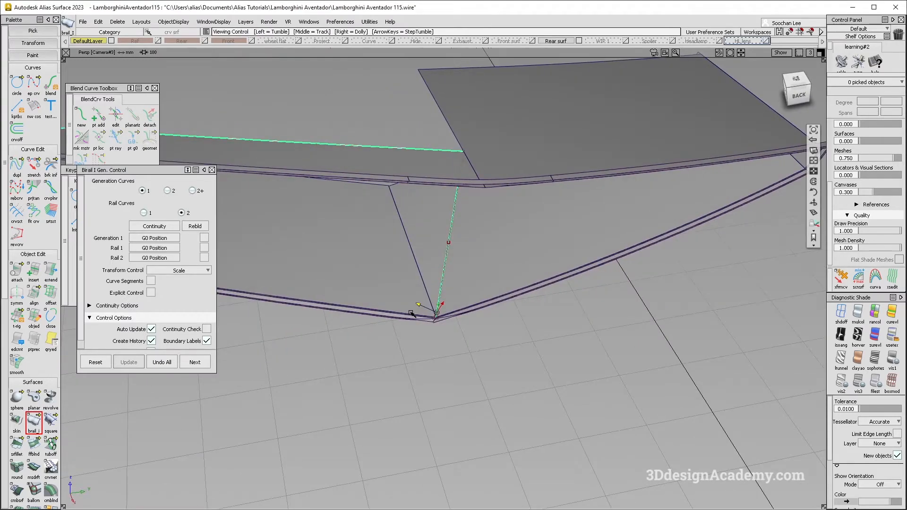
{"action": "right_click_drag", "start_coordinate": [415, 311], "coordinate": [463, 301], "text": "alt+shift"}
{"action": "left_click", "coordinate": [436, 332]}
{"action": "left_click", "coordinate": [615, 352], "text": "alt+shift"}
{"action": "right_click_drag", "start_coordinate": [617, 352], "coordinate": [650, 338], "text": "alt+shift"}
{"action": "mouse_move", "coordinate": [632, 302]}
{"action": "left_mouse_down", "text": "alt+shift"}
{"action": "mouse_move", "coordinate": [619, 245]}
{"action": "mouse_move", "coordinate": [600, 261]}
{"action": "mouse_move", "coordinate": [610, 283]}
{"action": "left_mouse_up", "text": "alt+shift"}
{"action": "left_click_drag", "start_coordinate": [673, 416], "coordinate": [671, 330], "text": "ctrl+shift"}
Step: Turn off shading and pick the centre curve as generation curve and the frame's long lower edge as first rail
{"action": "left_click", "coordinate": [842, 312]}
{"action": "left_click", "coordinate": [632, 368]}
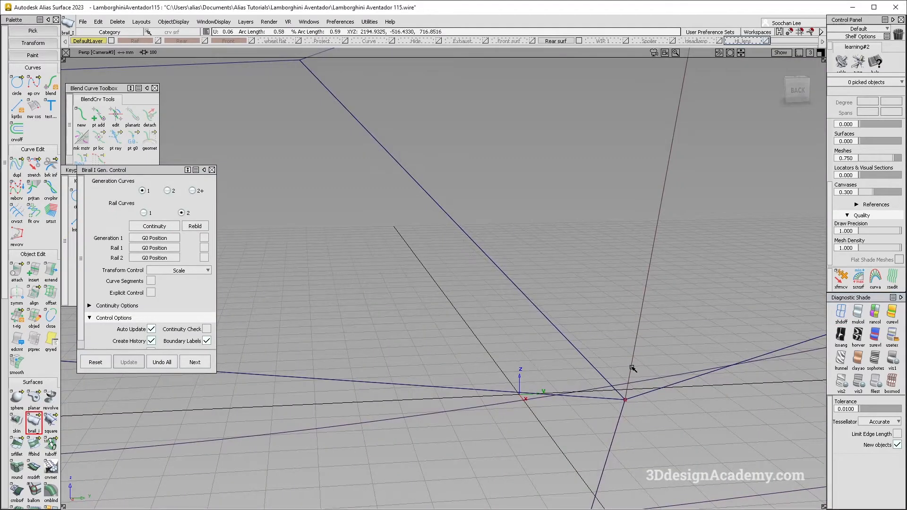
{"action": "left_click", "coordinate": [607, 399]}
{"action": "left_click", "coordinate": [625, 404]}
{"action": "middle_click_drag", "start_coordinate": [566, 404], "coordinate": [577, 336], "text": "alt+shift"}
{"action": "right_click_drag", "start_coordinate": [577, 336], "coordinate": [440, 263], "text": "alt+shift"}
{"action": "middle_click_drag", "start_coordinate": [440, 262], "coordinate": [570, 360], "text": "alt+shift"}
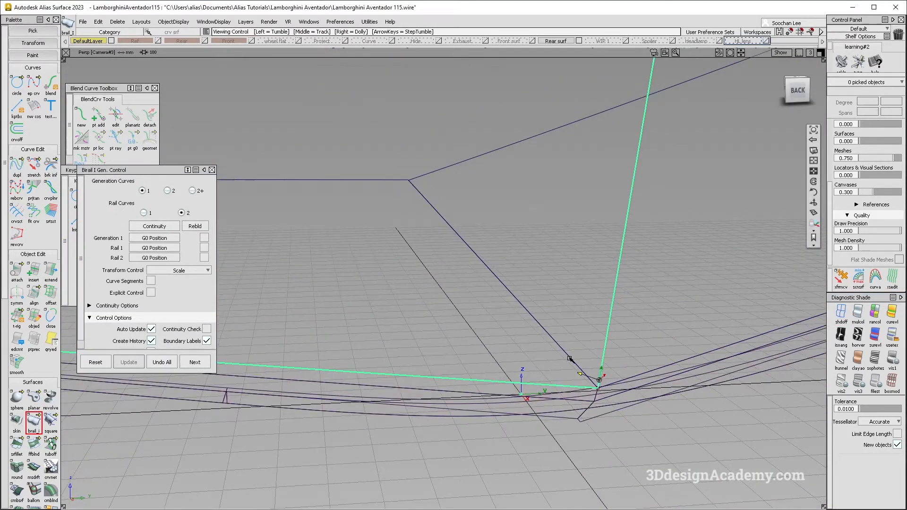
Step: Pick the inner edge of the long upper draft surface as second rail to build the birail surface
{"action": "left_click_drag", "start_coordinate": [570, 359], "coordinate": [600, 189], "text": "alt+shift"}
{"action": "middle_click_drag", "start_coordinate": [600, 189], "coordinate": [526, 311], "text": "alt+shift"}
{"action": "right_click_drag", "start_coordinate": [525, 311], "coordinate": [522, 256], "text": "alt+shift"}
{"action": "left_click_drag", "start_coordinate": [501, 170], "coordinate": [479, 204], "text": "alt+shift"}
{"action": "middle_click_drag", "start_coordinate": [483, 78], "coordinate": [499, 164], "text": "alt+shift"}
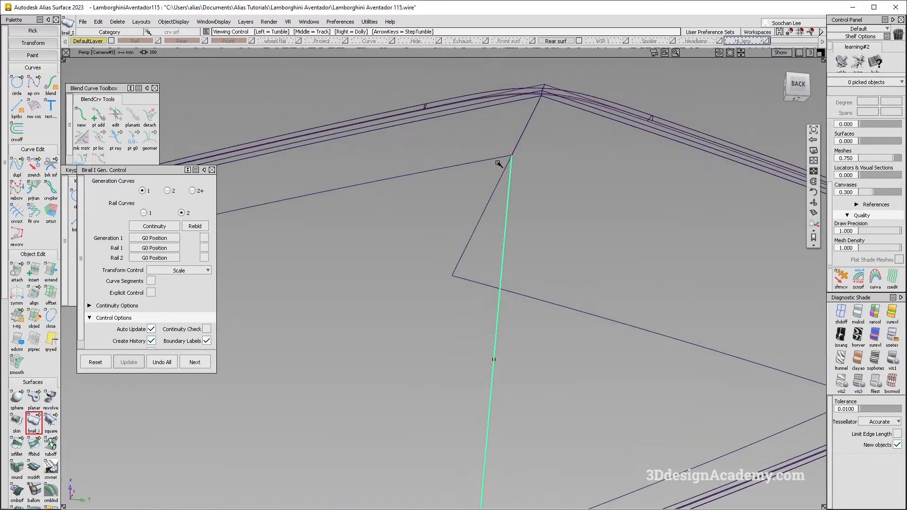
{"action": "left_click", "coordinate": [492, 159]}
{"action": "right_click_drag", "start_coordinate": [492, 159], "coordinate": [435, 233], "text": "alt+shift"}
{"action": "left_click_drag", "start_coordinate": [435, 233], "coordinate": [575, 251], "text": "alt+shift"}
{"action": "right_click_drag", "start_coordinate": [575, 251], "coordinate": [396, 237], "text": "alt+shift"}
{"action": "middle_click_drag", "start_coordinate": [397, 236], "coordinate": [566, 264], "text": "alt+shift"}
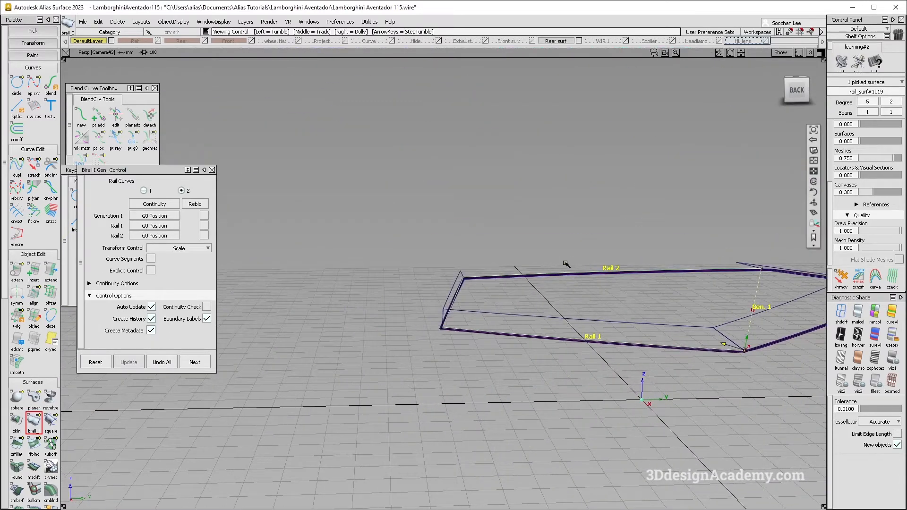
Step: Turn shading back on and examine the birail surface spanning the frame
{"action": "left_click_drag", "start_coordinate": [545, 379], "coordinate": [545, 258], "text": "ctrl+shift"}
{"action": "left_click", "coordinate": [859, 312]}
{"action": "middle_click_drag", "start_coordinate": [733, 328], "coordinate": [563, 309], "text": "alt+shift"}
{"action": "left_click_drag", "start_coordinate": [563, 310], "coordinate": [509, 329], "text": "alt+shift"}
Step: Study the rear grille recess in several Lamborghini Aventador reference photos and move the orange car's photo window aside
{"action": "key", "text": "alt+Tab"}
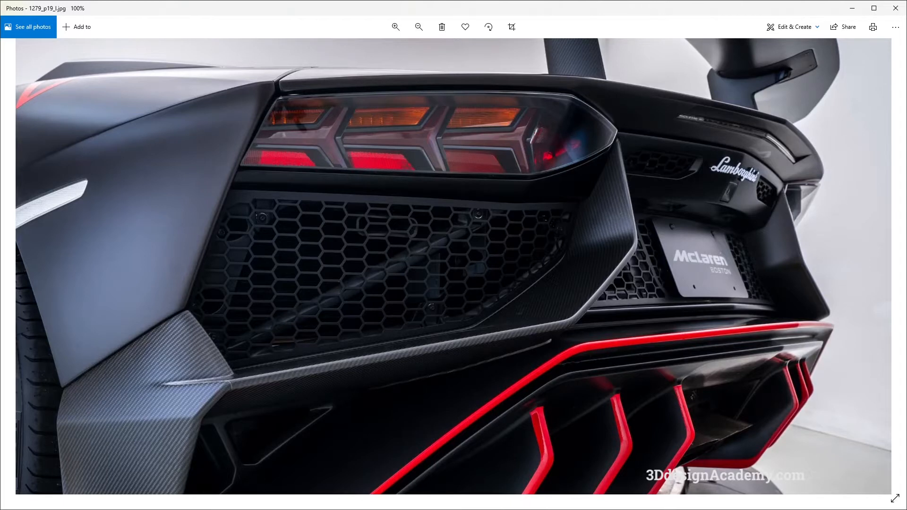
{"action": "key", "text": "Left"}
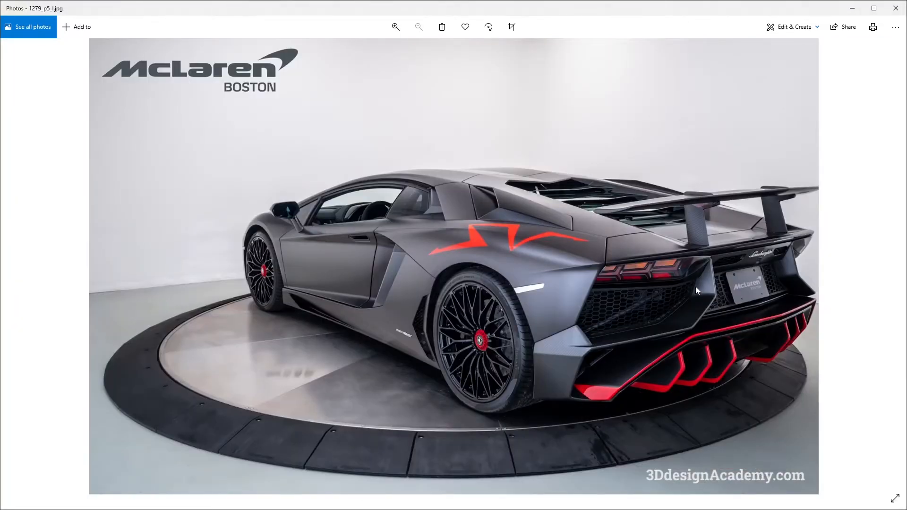
{"action": "double_click", "coordinate": [696, 286]}
{"action": "left_click_drag", "start_coordinate": [704, 294], "coordinate": [651, 309]}
{"action": "key", "text": "Right"}
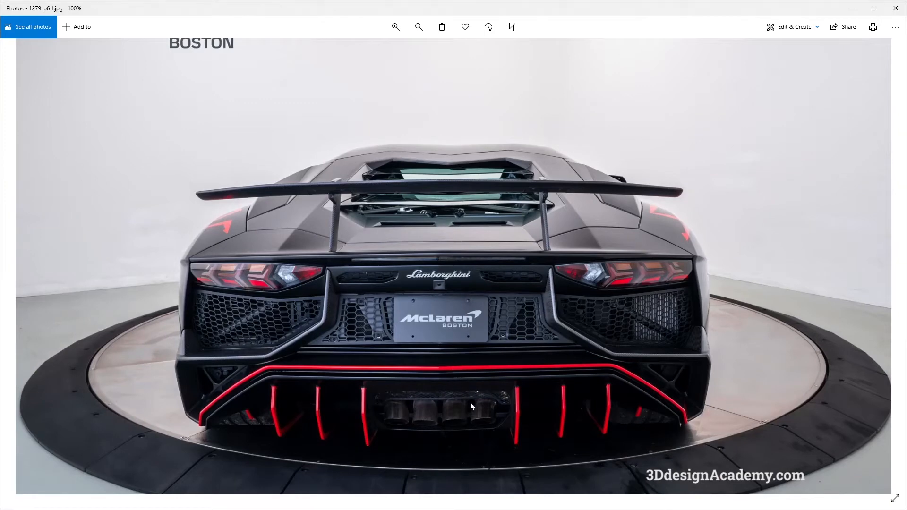
{"action": "key", "text": "Right"}
{"action": "key", "text": "Right"}
{"action": "key", "text": "Right"}
{"action": "key", "text": "Right"}
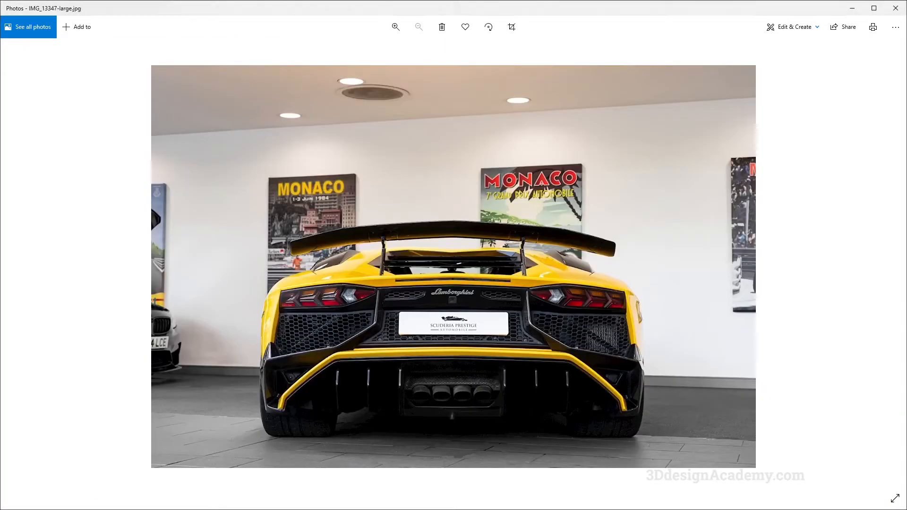
{"action": "key", "text": "alt+Tab"}
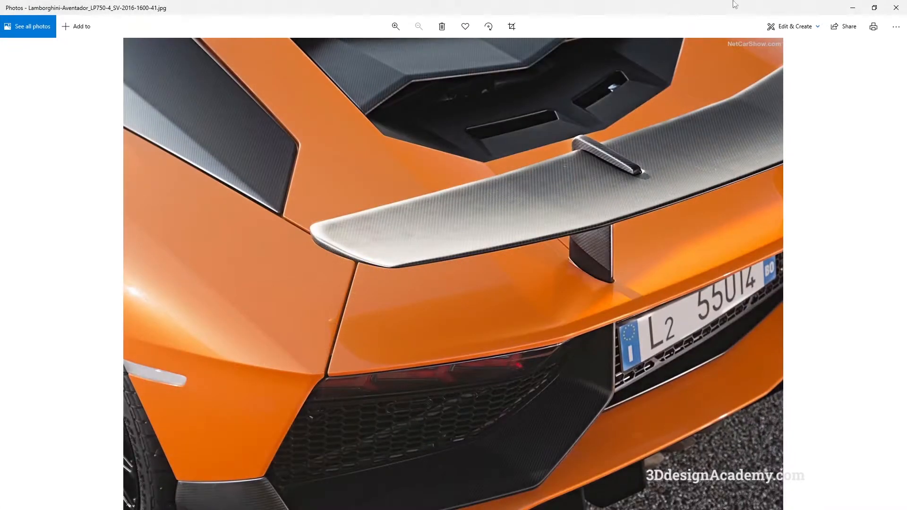
{"action": "double_click", "coordinate": [759, 8]}
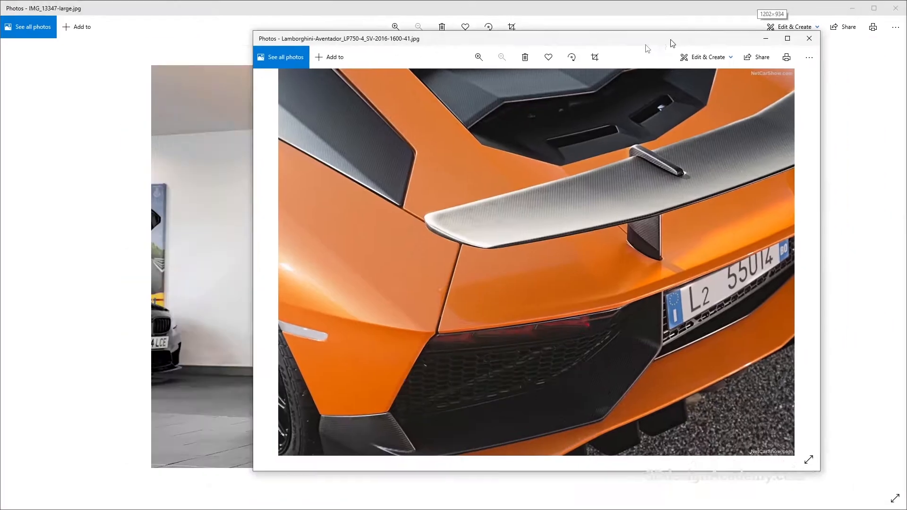
{"action": "right_click", "coordinate": [764, 215]}
{"action": "left_click", "coordinate": [778, 217]}
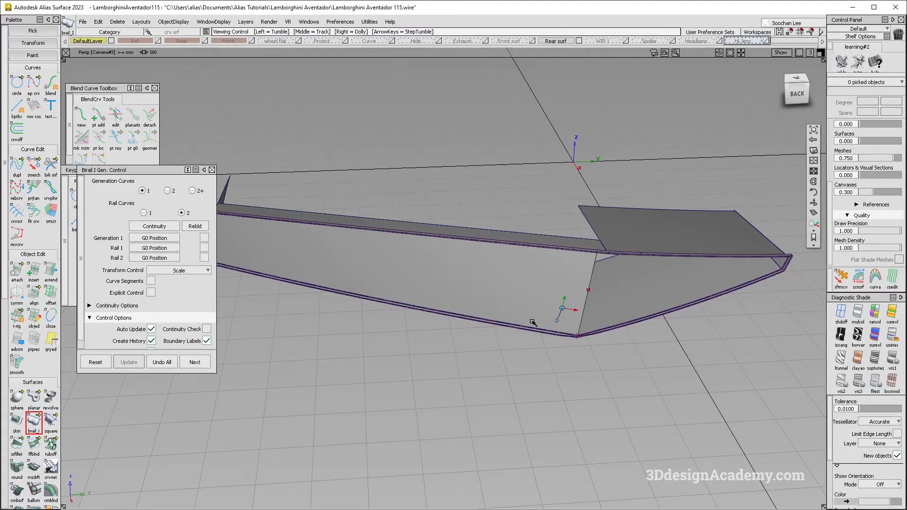
Step: Delete the birail surface spanning the frame's upper and lower edges
{"action": "left_click_drag", "start_coordinate": [531, 325], "coordinate": [465, 332], "text": "alt+shift"}
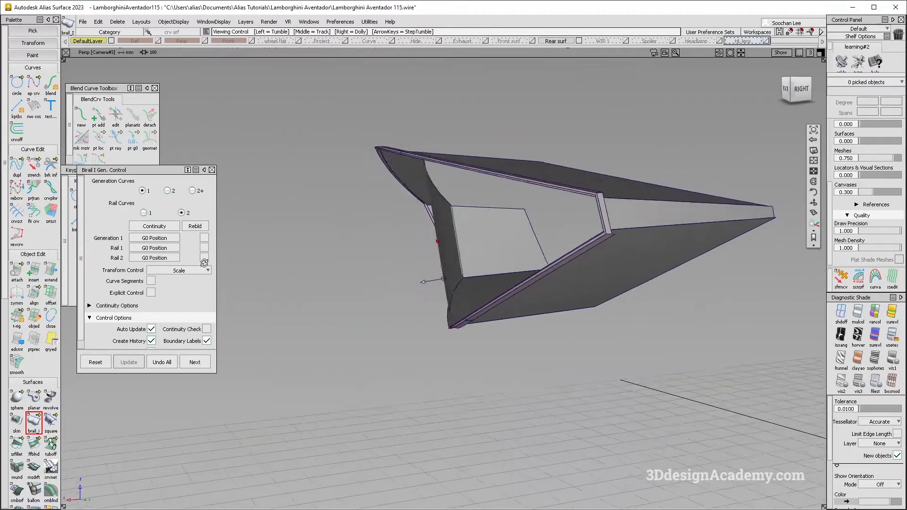
{"action": "left_click_drag", "start_coordinate": [204, 263], "coordinate": [227, 256], "text": "alt+shift"}
{"action": "left_click_drag", "start_coordinate": [406, 195], "coordinate": [453, 306], "text": "alt+shift"}
{"action": "scroll", "coordinate": [458, 323], "scroll_direction": "up", "scroll_amount": 5}
{"action": "left_click_drag", "start_coordinate": [479, 96], "coordinate": [438, 186], "text": "ctrl+shift"}
{"action": "left_click", "coordinate": [441, 178]}
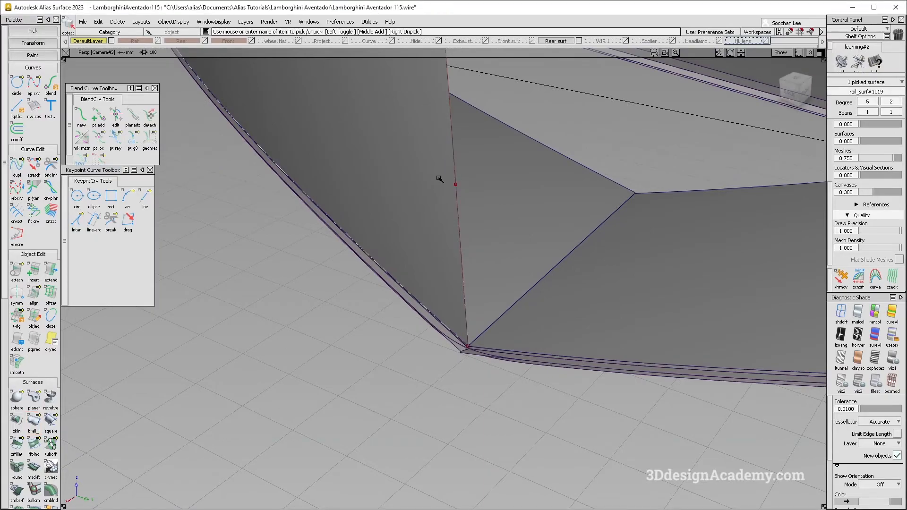
{"action": "key", "text": "Delete"}
{"action": "key", "text": "Return"}
Step: Compare the remaining draft surfaces with the close-up rear photos of the black and orange Aventadors
{"action": "key", "text": "alt+Tab"}
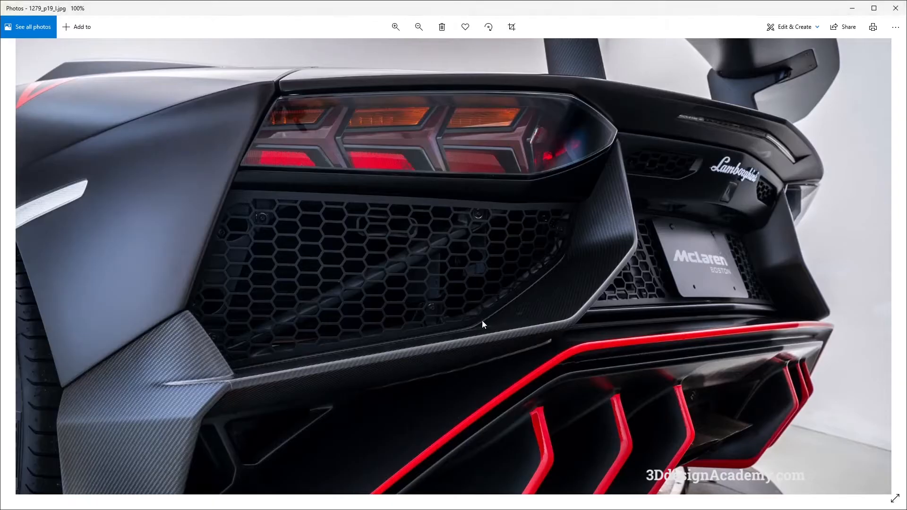
{"action": "key", "text": "alt+Tab"}
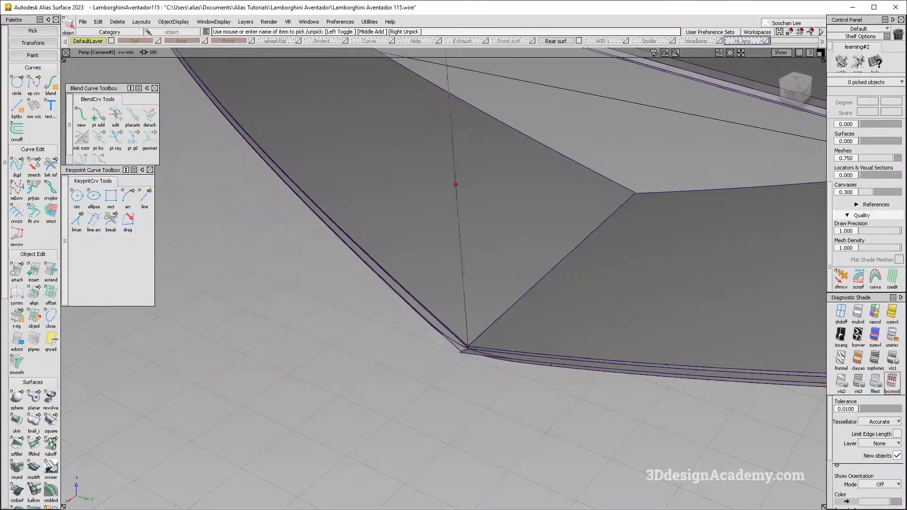
{"action": "key", "text": "alt+Tab"}
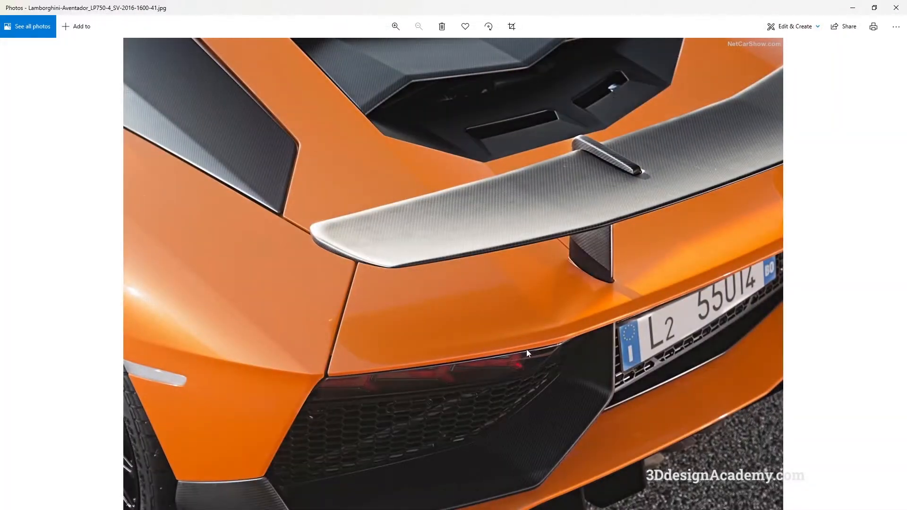
{"action": "double_click", "coordinate": [647, 10]}
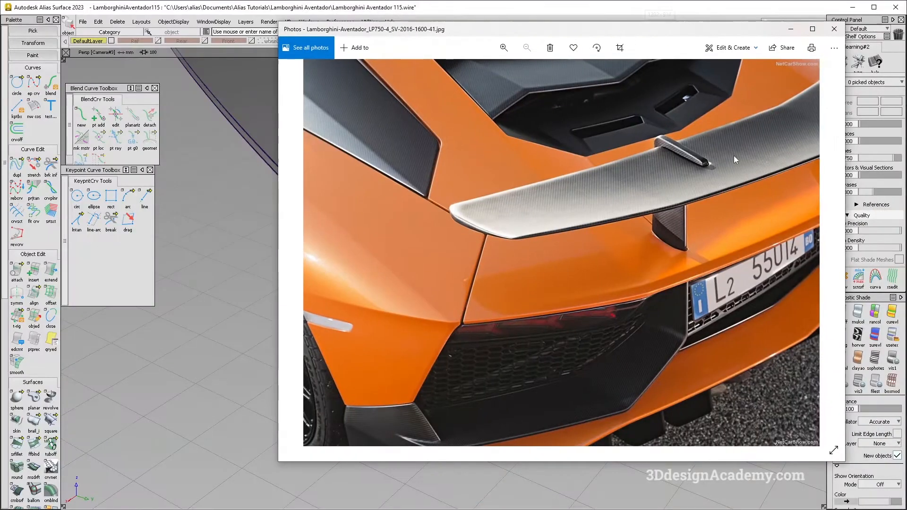
{"action": "right_click", "coordinate": [845, 124]}
{"action": "left_click", "coordinate": [853, 129]}
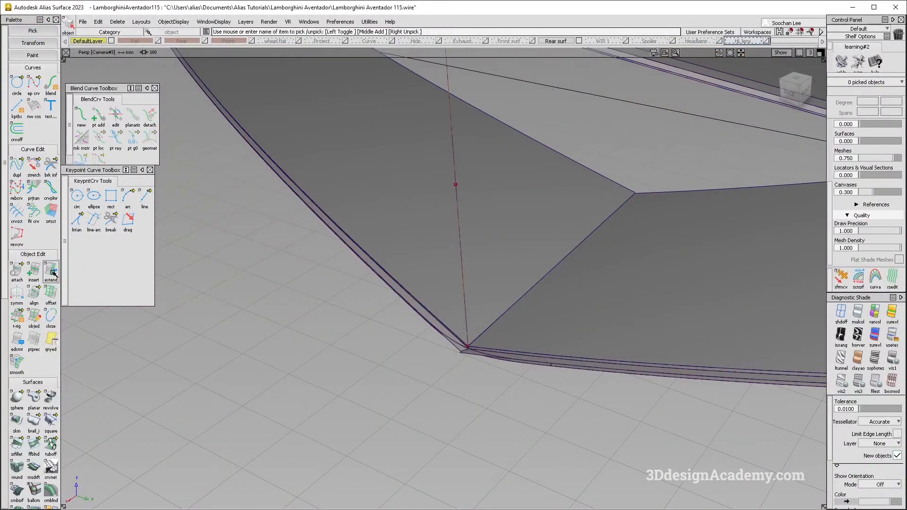
Step: Shorten the frame's long lower draft surface to a narrow strip with Extend
{"action": "double_click", "coordinate": [51, 272]}
{"action": "left_click", "coordinate": [509, 312]}
{"action": "left_click_drag", "start_coordinate": [615, 184], "coordinate": [429, 300]}
{"action": "scroll", "coordinate": [379, 310], "scroll_direction": "down", "scroll_amount": 5}
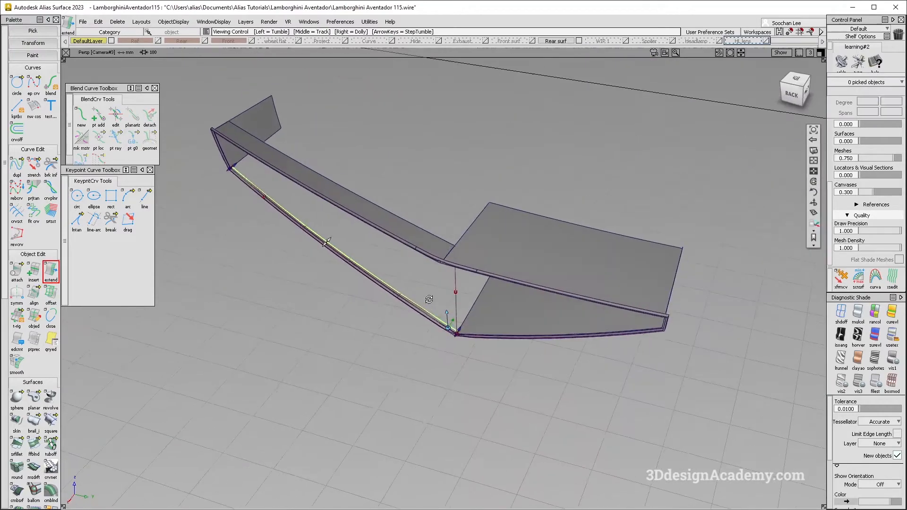
{"action": "scroll", "coordinate": [459, 324], "scroll_direction": "up", "scroll_amount": 5}
{"action": "left_click", "coordinate": [462, 349]}
Step: Stretch the centre curve so its ends meet the inner corners of the shortened upper and lower draft surfaces
{"action": "left_click", "coordinate": [40, 169]}
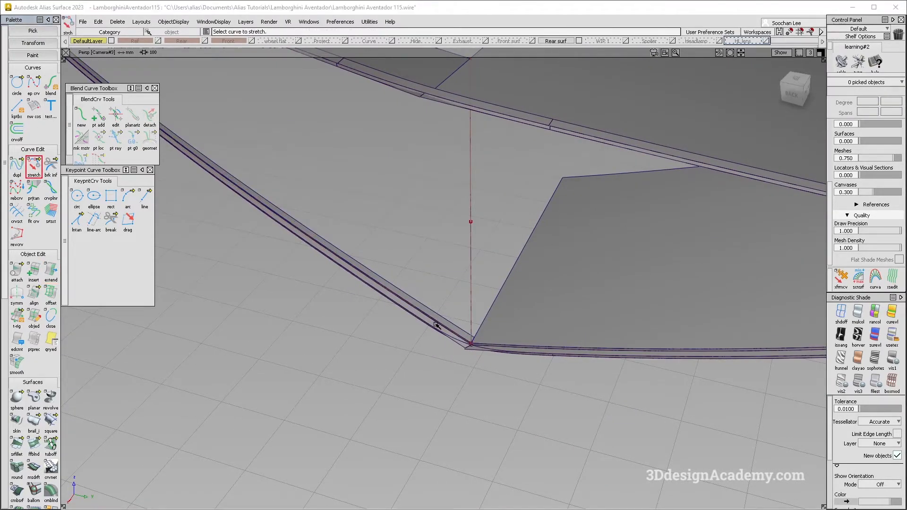
{"action": "left_click", "coordinate": [471, 325]}
{"action": "left_click_drag", "start_coordinate": [444, 356], "coordinate": [516, 204], "text": "alt+shift"}
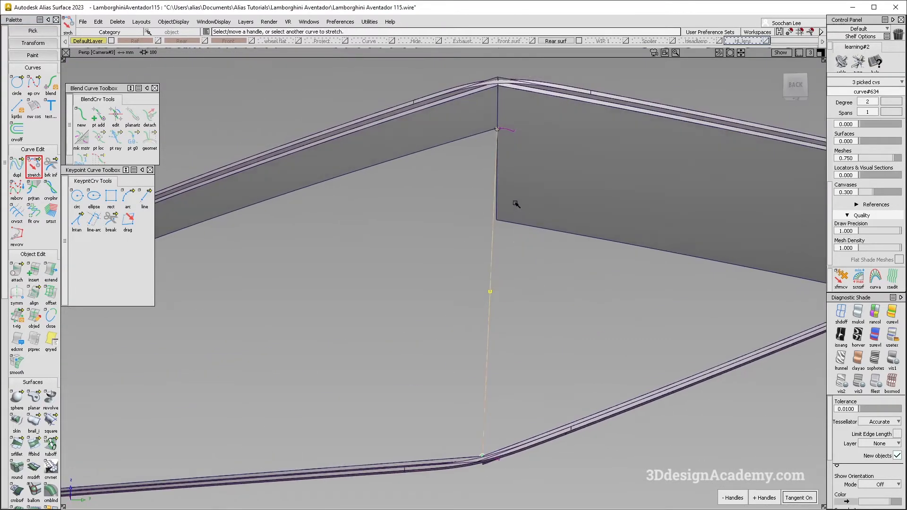
{"action": "left_click", "coordinate": [485, 115]}
Step: Examine the shortened draft surfaces and compare the recess with the rear reference photos
{"action": "right_click_drag", "start_coordinate": [486, 114], "coordinate": [453, 172], "text": "alt+shift"}
{"action": "left_click_drag", "start_coordinate": [452, 172], "coordinate": [516, 192], "text": "alt+shift"}
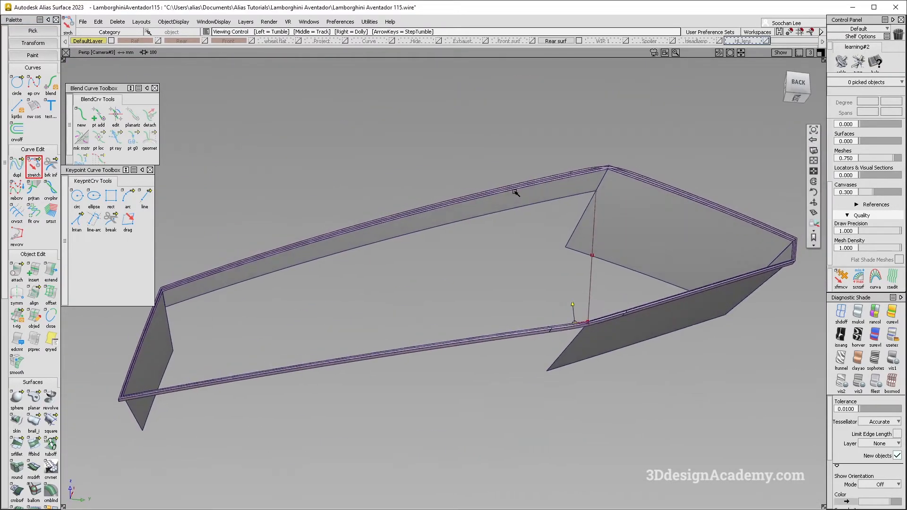
{"action": "key", "text": "alt+Tab"}
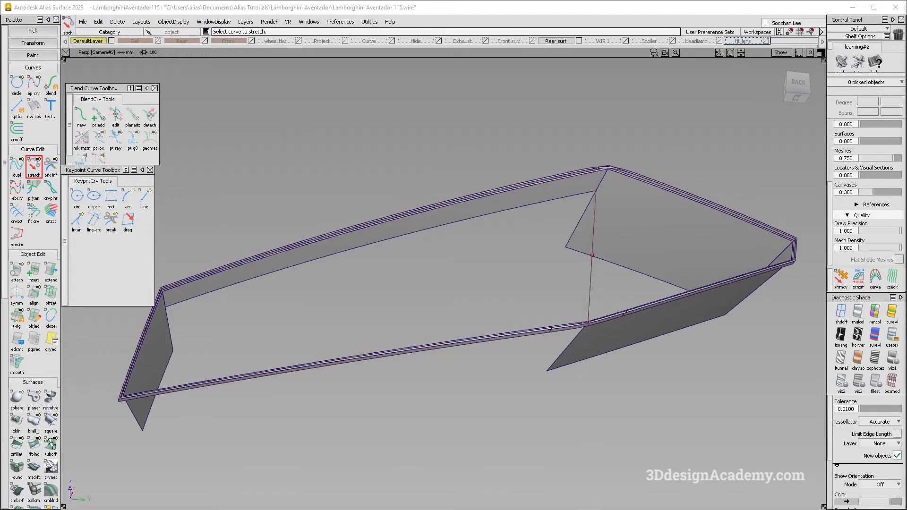
{"action": "key", "text": "alt+Tab"}
{"action": "key", "text": "Right"}
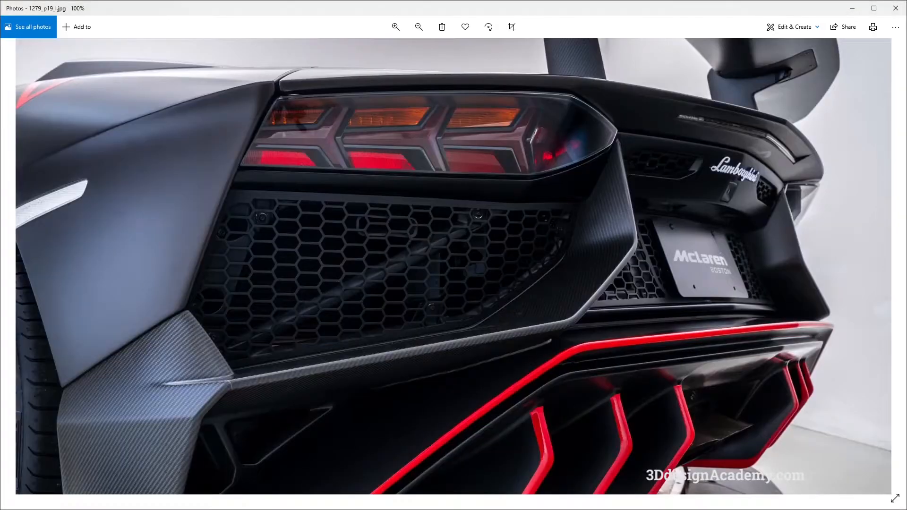
{"action": "key", "text": "Left"}
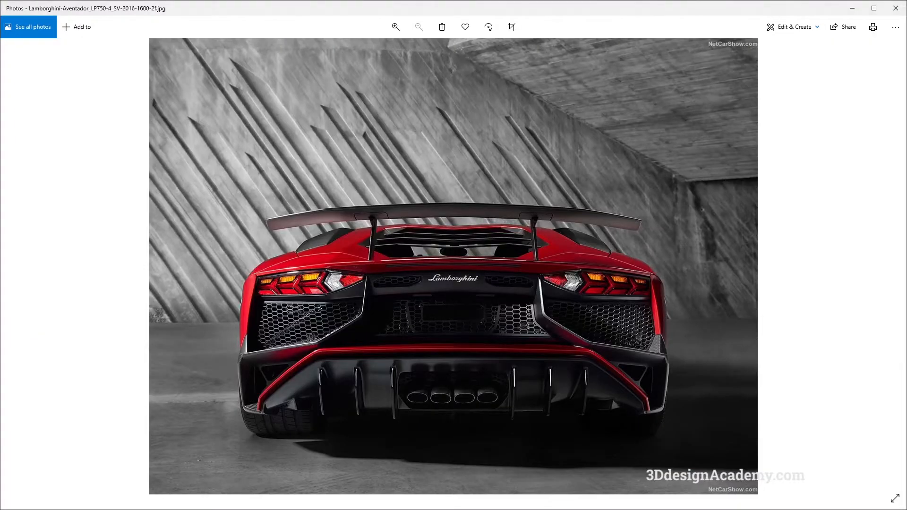
{"action": "key", "text": "Right"}
{"action": "key", "text": "alt+Tab"}
{"action": "key", "text": "alt+Tab"}
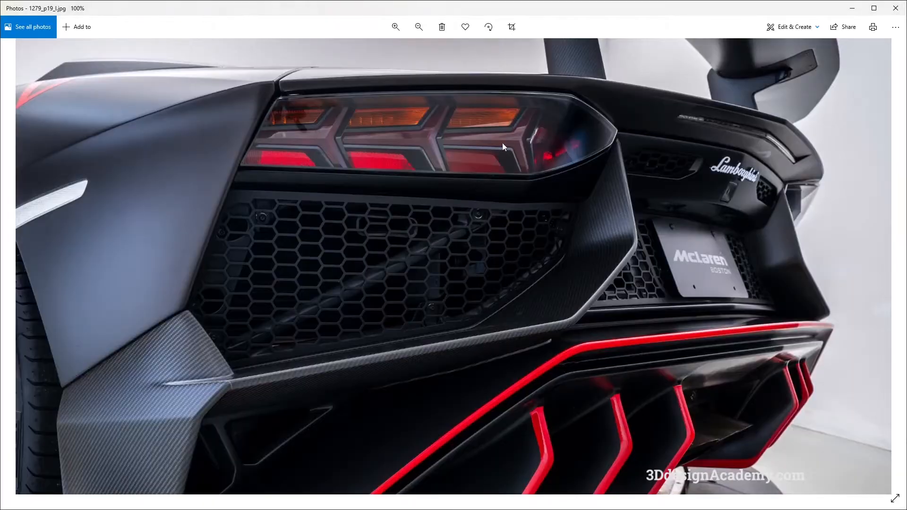
{"action": "key", "text": "alt+Tab"}
Step: Extend the inner edge of the frame's long upper draft surface by about 18 mm
{"action": "left_click_drag", "start_coordinate": [481, 293], "coordinate": [402, 272], "text": "alt+shift"}
{"action": "left_click", "coordinate": [53, 163]}
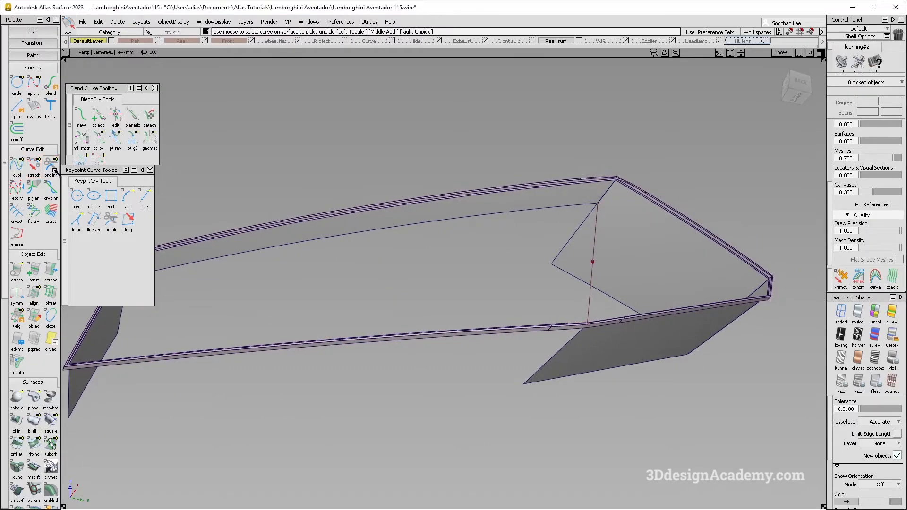
{"action": "left_click", "coordinate": [51, 272]}
{"action": "left_click", "coordinate": [442, 228]}
{"action": "left_click_drag", "start_coordinate": [442, 228], "coordinate": [541, 279]}
{"action": "key", "text": "alt+Tab"}
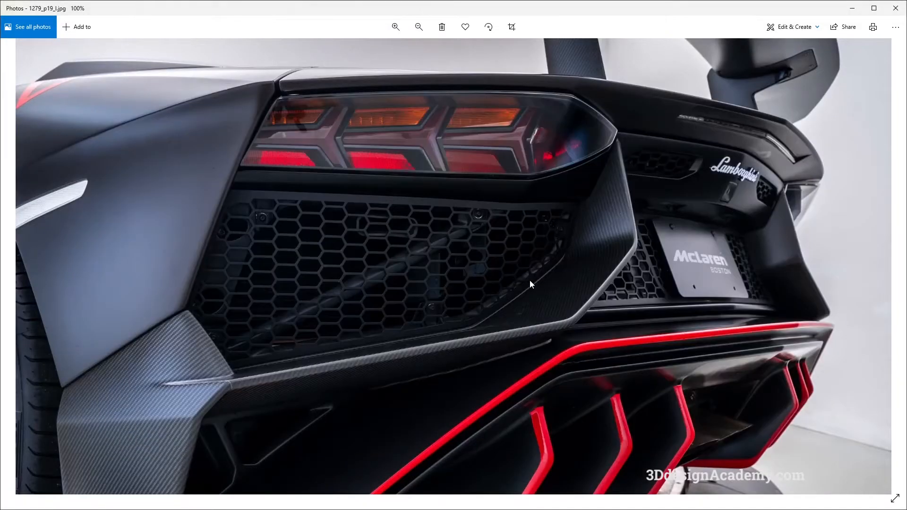
{"action": "key", "text": "alt+Tab"}
{"action": "left_click_drag", "start_coordinate": [543, 286], "coordinate": [515, 287], "text": "alt+shift"}
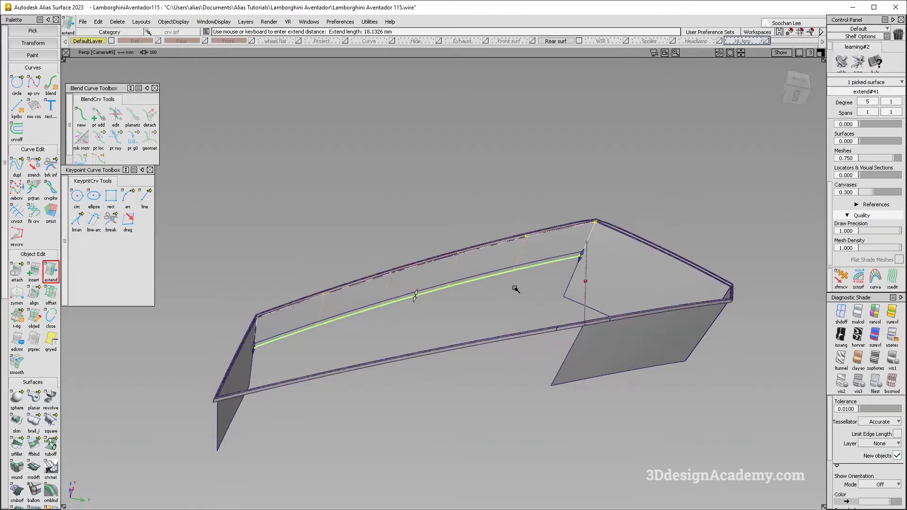
{"action": "right_click_drag", "start_coordinate": [584, 253], "coordinate": [662, 265], "text": "alt+shift"}
{"action": "left_click_drag", "start_coordinate": [662, 265], "coordinate": [698, 350], "text": "alt+shift"}
{"action": "left_click", "coordinate": [632, 328]}
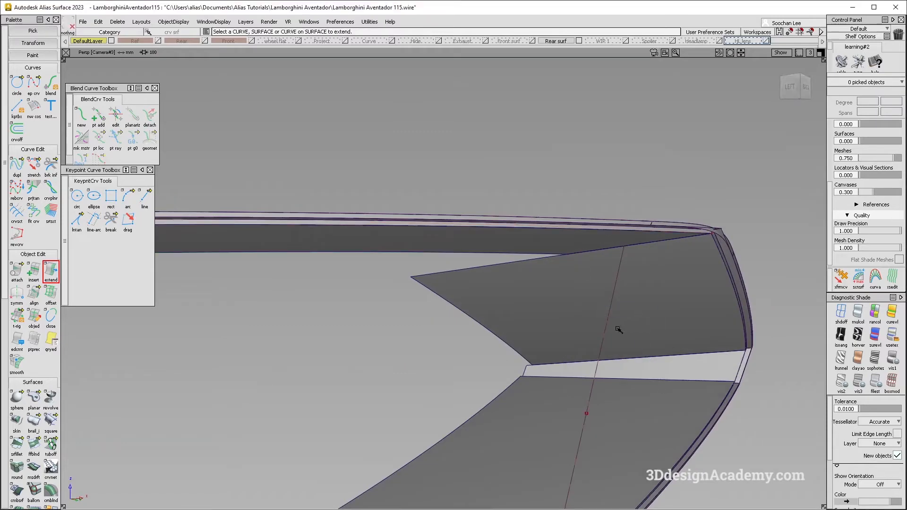
{"action": "middle_click_drag", "start_coordinate": [572, 320], "coordinate": [557, 274], "text": "alt+shift"}
Step: Stretch the centre curve's upper end to the inner corner of the extended upper draft surface
{"action": "left_click", "coordinate": [33, 166]}
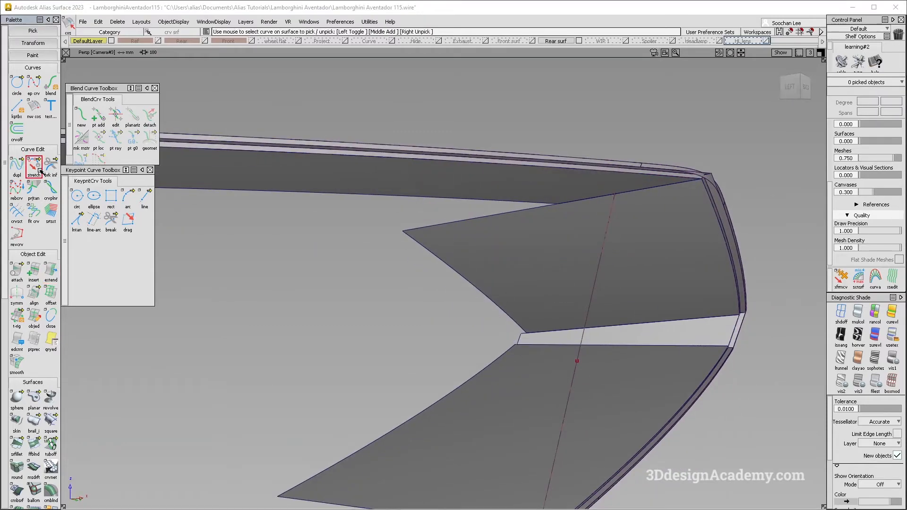
{"action": "left_click", "coordinate": [614, 199]}
{"action": "left_click_drag", "start_coordinate": [614, 202], "coordinate": [708, 262], "text": "alt+shift"}
{"action": "left_click", "coordinate": [797, 90]}
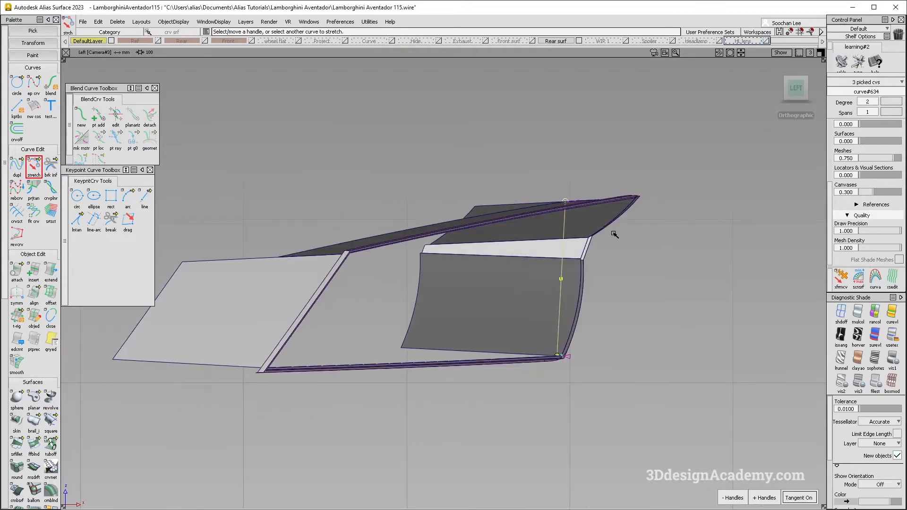
{"action": "key", "text": "alt+Tab"}
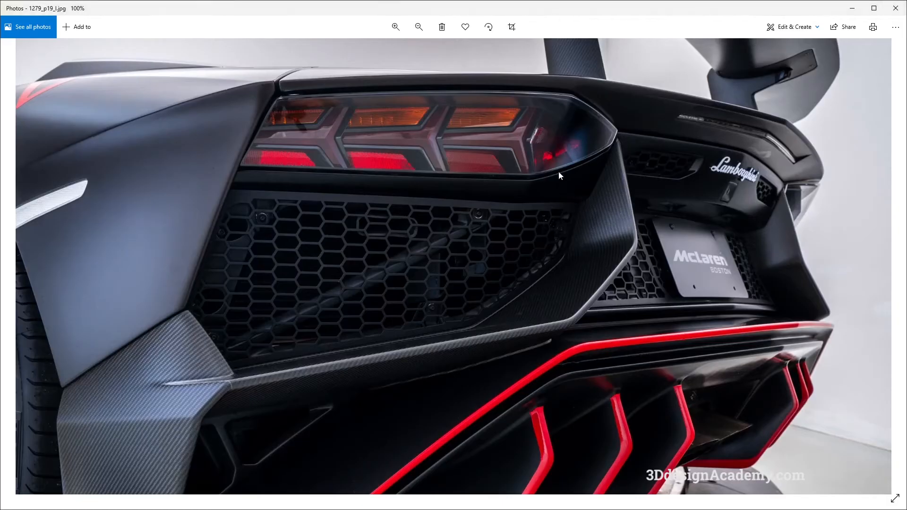
{"action": "key", "text": "alt+Tab"}
{"action": "left_click_drag", "start_coordinate": [575, 215], "coordinate": [360, 241], "text": "alt+shift"}
Step: Build a Birail surface from the centre curve, using the inner edges of the long upper and lower draft surfaces as two rails
{"action": "left_click", "coordinate": [788, 90]}
{"action": "mouse_move", "coordinate": [624, 349]}
{"action": "left_mouse_down", "text": "ctrl+shift"}
{"action": "mouse_move", "coordinate": [605, 284]}
{"action": "mouse_move", "coordinate": [553, 271]}
{"action": "left_mouse_up", "text": "ctrl+shift"}
{"action": "left_click", "coordinate": [34, 433]}
{"action": "left_click", "coordinate": [654, 275]}
{"action": "left_click_drag", "start_coordinate": [605, 294], "coordinate": [529, 421], "text": "alt+shift"}
{"action": "left_click", "coordinate": [607, 205]}
{"action": "left_click", "coordinate": [626, 375]}
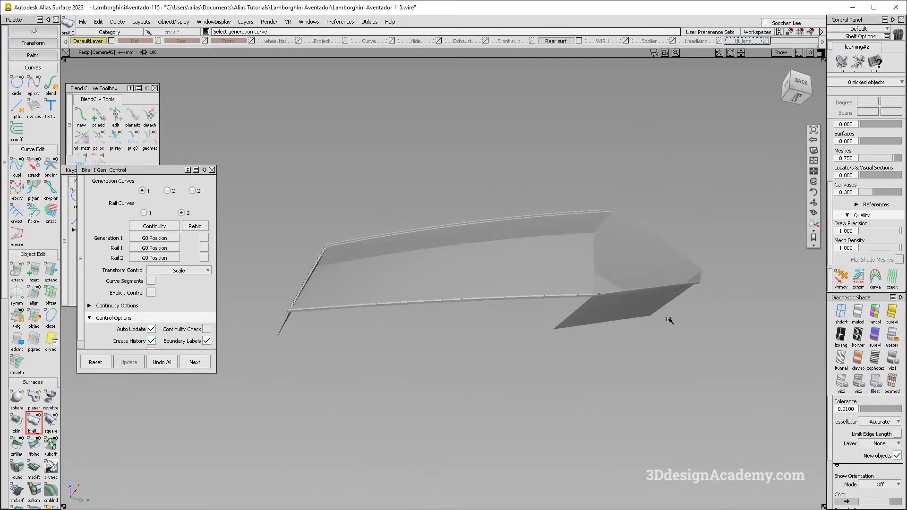
{"action": "right_click_drag", "start_coordinate": [669, 320], "coordinate": [690, 344], "text": "ctrl+shift"}
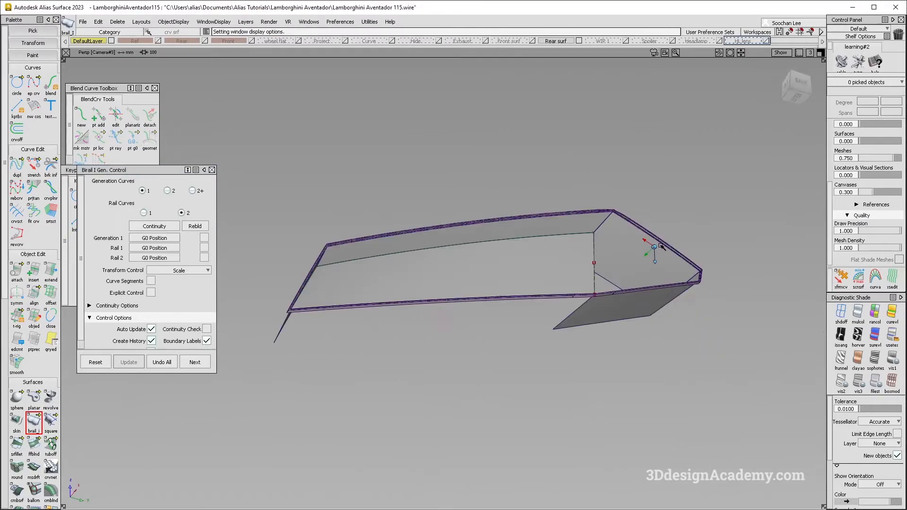
{"action": "right_click_drag", "start_coordinate": [653, 248], "coordinate": [671, 238], "text": "alt+shift"}
{"action": "left_click_drag", "start_coordinate": [488, 246], "coordinate": [497, 345], "text": "alt+shift"}
{"action": "left_click", "coordinate": [195, 362]}
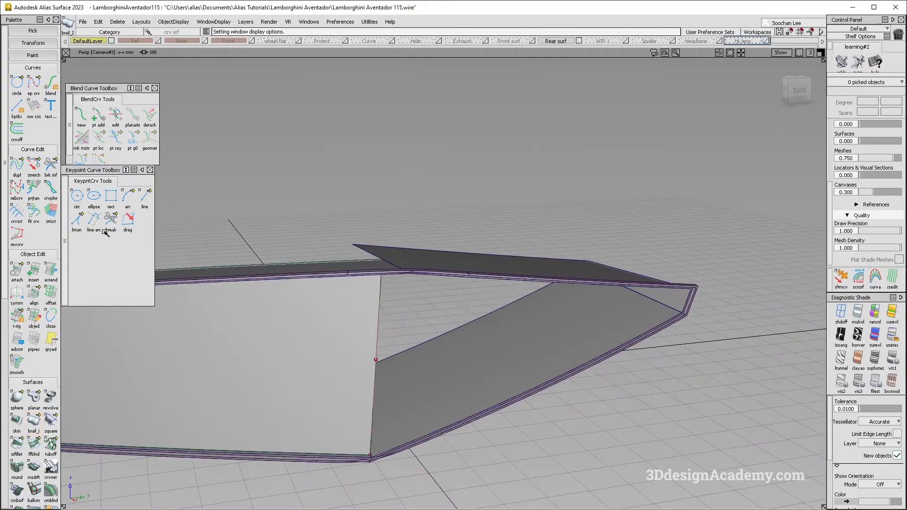
Step: Shorten the draft surfaces around the frame's pointed end to narrow strips with Extend
{"action": "left_click", "coordinate": [51, 270]}
{"action": "left_click", "coordinate": [398, 355]}
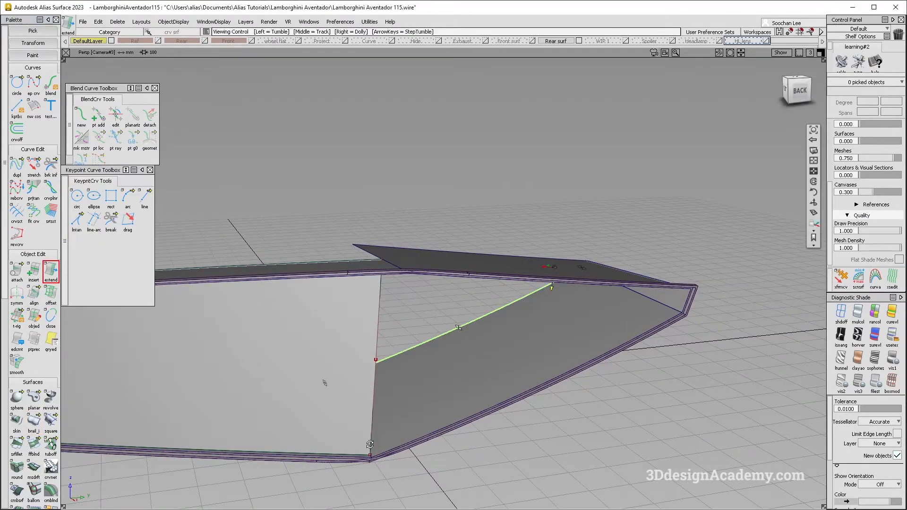
{"action": "left_click_drag", "start_coordinate": [325, 381], "coordinate": [317, 402], "text": "alt+shift"}
{"action": "right_click_drag", "start_coordinate": [318, 402], "coordinate": [290, 215], "text": "alt+shift"}
{"action": "left_click", "coordinate": [382, 470]}
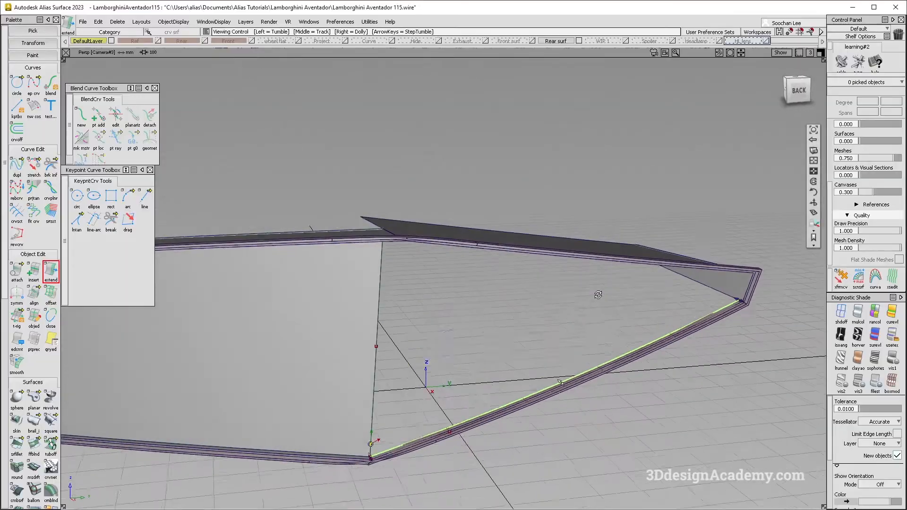
{"action": "left_click_drag", "start_coordinate": [614, 367], "coordinate": [455, 320]}
{"action": "right_click_drag", "start_coordinate": [455, 320], "coordinate": [296, 353], "text": "alt+shift"}
{"action": "left_click_drag", "start_coordinate": [296, 352], "coordinate": [447, 269], "text": "alt+shift"}
{"action": "middle_click_drag", "start_coordinate": [447, 269], "coordinate": [544, 266], "text": "alt+shift"}
{"action": "right_click_drag", "start_coordinate": [355, 255], "coordinate": [376, 249], "text": "alt+shift"}
{"action": "mouse_move", "coordinate": [377, 249]}
{"action": "left_mouse_down", "text": "alt+shift"}
{"action": "mouse_move", "coordinate": [379, 242]}
{"action": "mouse_move", "coordinate": [360, 245]}
{"action": "left_mouse_up", "text": "alt+shift"}
Step: Extend the grille surface's outer end by about 5 mm towards the frame's slanted-end draft surface
{"action": "left_click", "coordinate": [51, 271]}
{"action": "left_click_drag", "start_coordinate": [439, 259], "coordinate": [364, 240], "text": "alt+shift"}
{"action": "left_click", "coordinate": [353, 244]}
{"action": "left_click", "coordinate": [407, 312]}
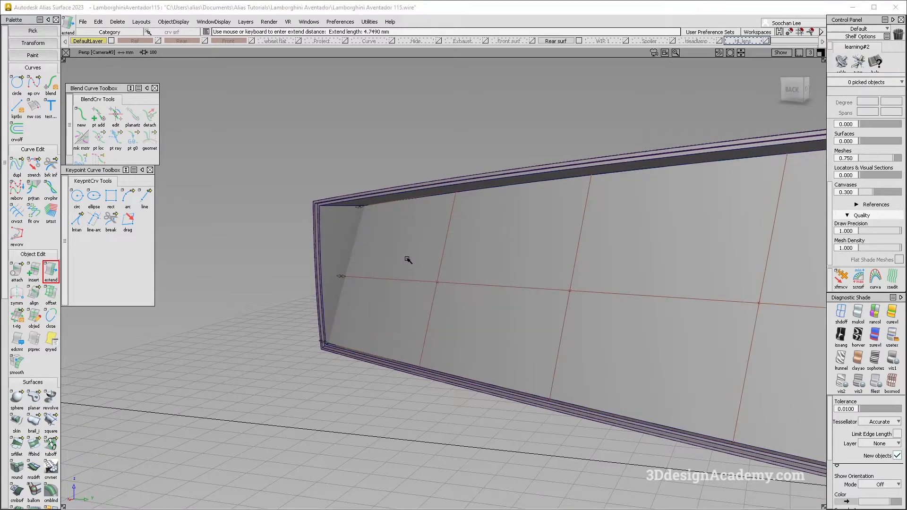
{"action": "key", "text": "alt+Tab"}
{"action": "key", "text": "alt+Tab"}
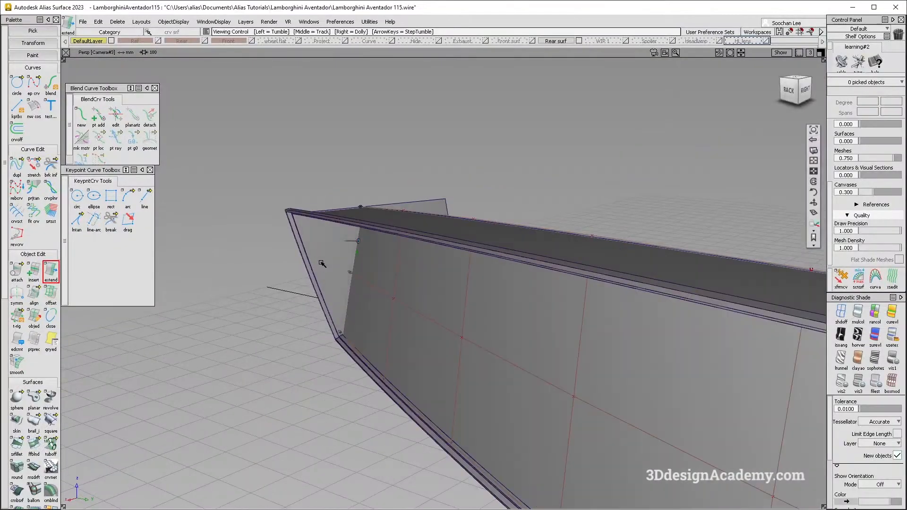
Step: Intersect the grille surface with the draft surface at the frame's slanted end
{"action": "scroll", "coordinate": [25, 463], "scroll_direction": "down", "scroll_amount": 2}
{"action": "scroll", "coordinate": [25, 463], "scroll_direction": "down", "scroll_amount": 2}
{"action": "left_click", "coordinate": [16, 447]}
{"action": "left_click", "coordinate": [347, 288]}
{"action": "left_click", "coordinate": [324, 257]}
{"action": "left_click_drag", "start_coordinate": [324, 257], "coordinate": [331, 267], "text": "alt+shift"}
Step: Trim away the excess surface at the frame's slanted end along the intersection
{"action": "left_click", "coordinate": [33, 447]}
{"action": "left_click", "coordinate": [439, 338]}
{"action": "right_click_drag", "start_coordinate": [440, 338], "coordinate": [407, 322], "text": "alt+shift"}
{"action": "left_click_drag", "start_coordinate": [407, 322], "coordinate": [265, 236], "text": "alt+shift"}
{"action": "right_click_drag", "start_coordinate": [265, 237], "coordinate": [292, 228], "text": "alt+shift"}
{"action": "left_click", "coordinate": [346, 231]}
{"action": "left_click", "coordinate": [347, 231]}
{"action": "left_click", "coordinate": [779, 497]}
Step: Turn off shading in the back view and delete the centre construction curve
{"action": "right_click_drag", "start_coordinate": [455, 261], "coordinate": [402, 265], "text": "alt+shift"}
{"action": "left_click_drag", "start_coordinate": [402, 265], "coordinate": [575, 346], "text": "alt+shift"}
{"action": "key", "text": "F7"}
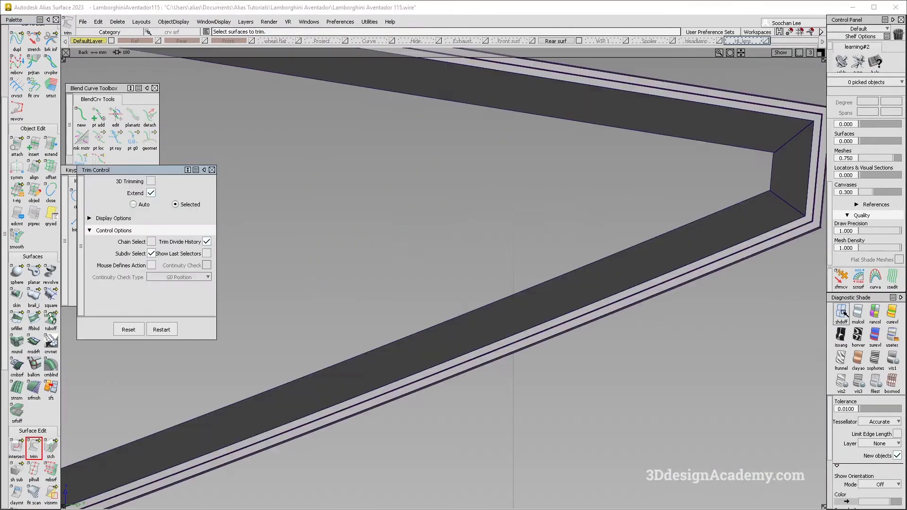
{"action": "right_click_drag", "start_coordinate": [496, 316], "coordinate": [475, 318], "text": "alt+shift"}
{"action": "middle_click_drag", "start_coordinate": [493, 318], "coordinate": [539, 326], "text": "alt+shift"}
{"action": "right_click_drag", "start_coordinate": [540, 326], "coordinate": [429, 303], "text": "alt+shift"}
{"action": "middle_click_drag", "start_coordinate": [428, 303], "coordinate": [577, 306], "text": "alt+shift"}
{"action": "right_click_drag", "start_coordinate": [578, 306], "coordinate": [483, 302], "text": "alt+shift"}
{"action": "middle_click_drag", "start_coordinate": [482, 302], "coordinate": [611, 294], "text": "alt+shift"}
{"action": "left_click_drag", "start_coordinate": [610, 293], "coordinate": [510, 234], "text": "ctrl+shift"}
{"action": "left_click_drag", "start_coordinate": [476, 245], "coordinate": [633, 333]}
{"action": "middle_click_drag", "start_coordinate": [529, 295], "coordinate": [561, 284], "text": "alt+shift"}
{"action": "key", "text": "Delete"}
{"action": "left_click", "coordinate": [499, 307]}
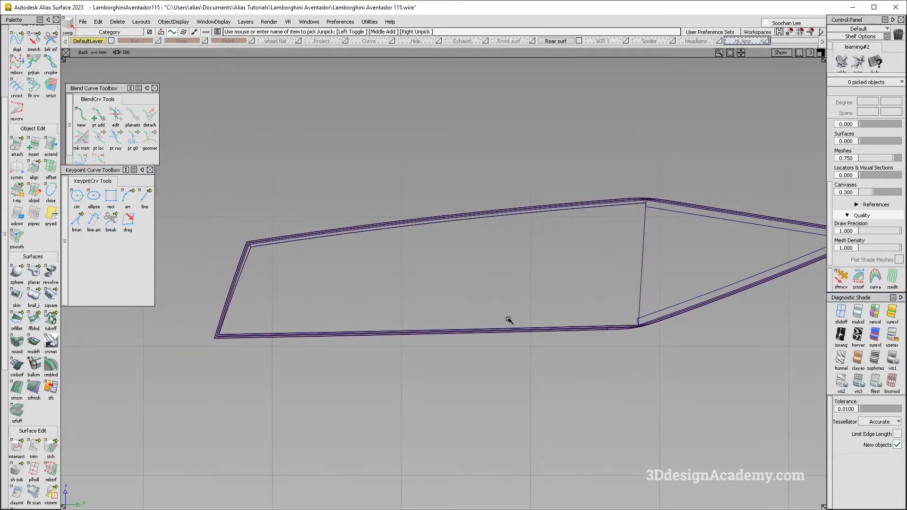
Step: Examine the rear photos of the white, yellow and red Aventadors for the division between tail light and grille, and compare with the recess
{"action": "key", "text": "alt+Tab"}
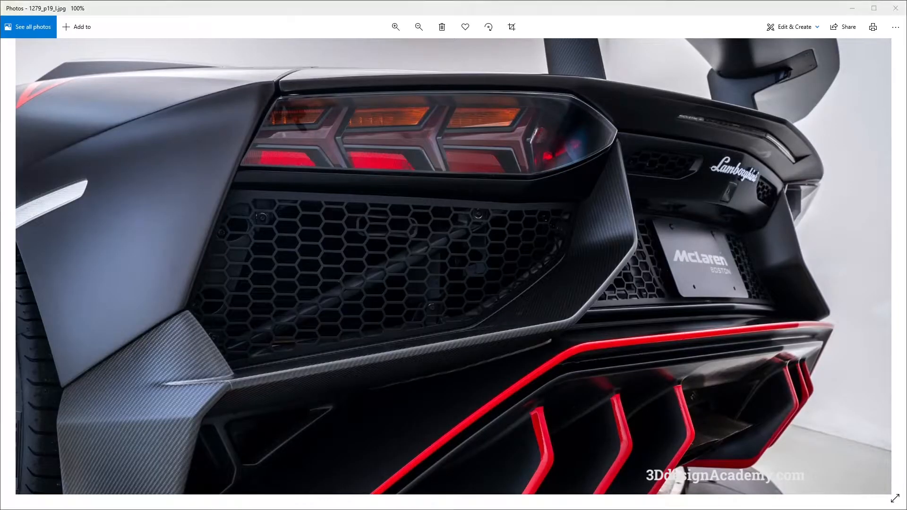
{"action": "key", "text": "Right"}
{"action": "key", "text": "Right"}
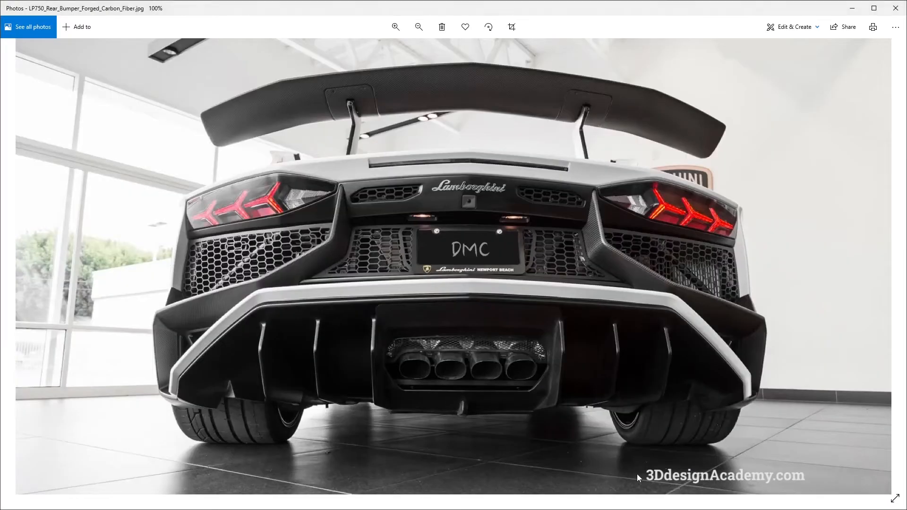
{"action": "key", "text": "Right"}
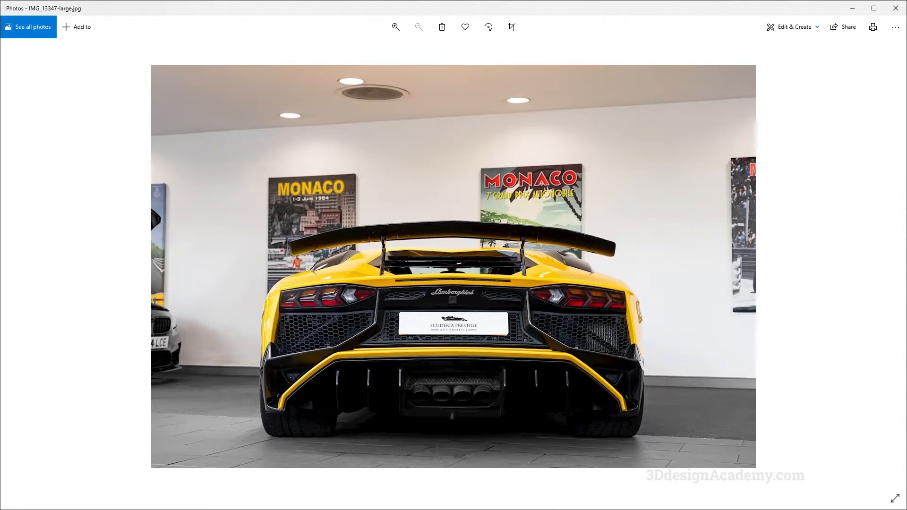
{"action": "key", "text": "Right"}
{"action": "key", "text": "Right"}
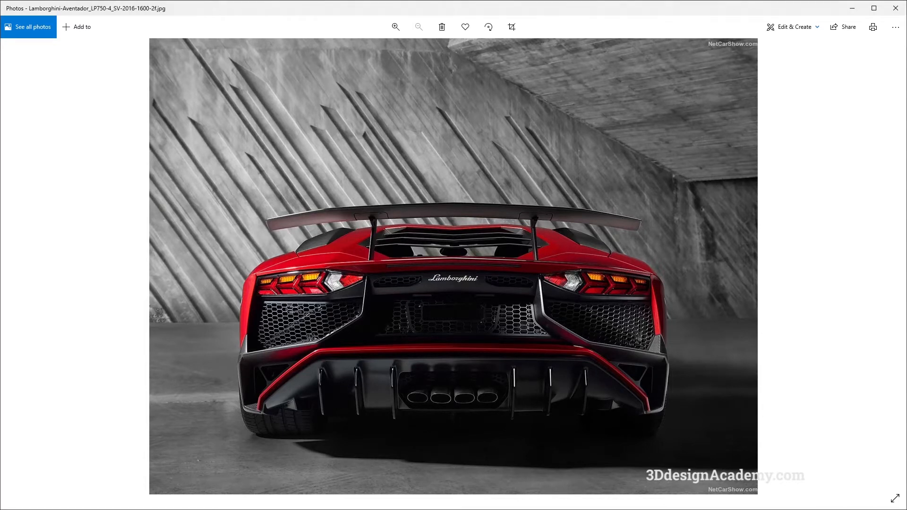
{"action": "key", "text": "alt+Tab"}
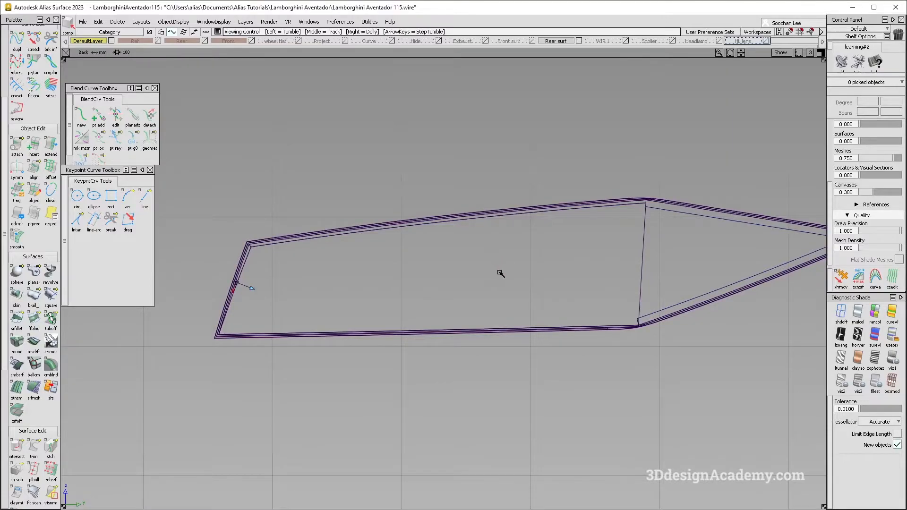
{"action": "middle_click_drag", "start_coordinate": [501, 272], "coordinate": [455, 284], "text": "alt+shift"}
{"action": "left_click_drag", "start_coordinate": [428, 328], "coordinate": [383, 148], "text": "ctrl+shift"}
{"action": "key", "text": "alt+Tab"}
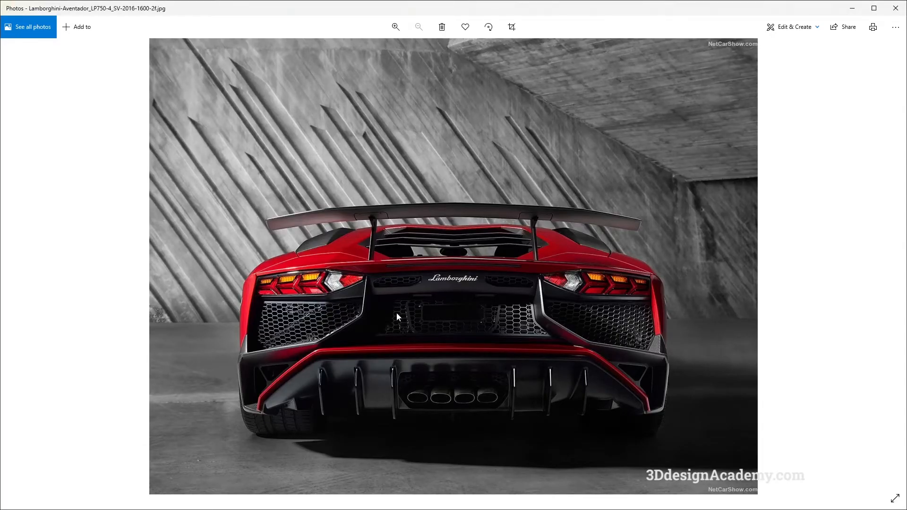
{"action": "key", "text": "alt+Tab"}
Step: Draw a straight edit-point curve lengthwise across the recess from the slanted end to just past the grille surface's inner edge
{"action": "scroll", "coordinate": [34, 113], "scroll_direction": "up", "scroll_amount": 3}
{"action": "left_click", "coordinate": [33, 84]}
{"action": "left_click", "coordinate": [151, 312]}
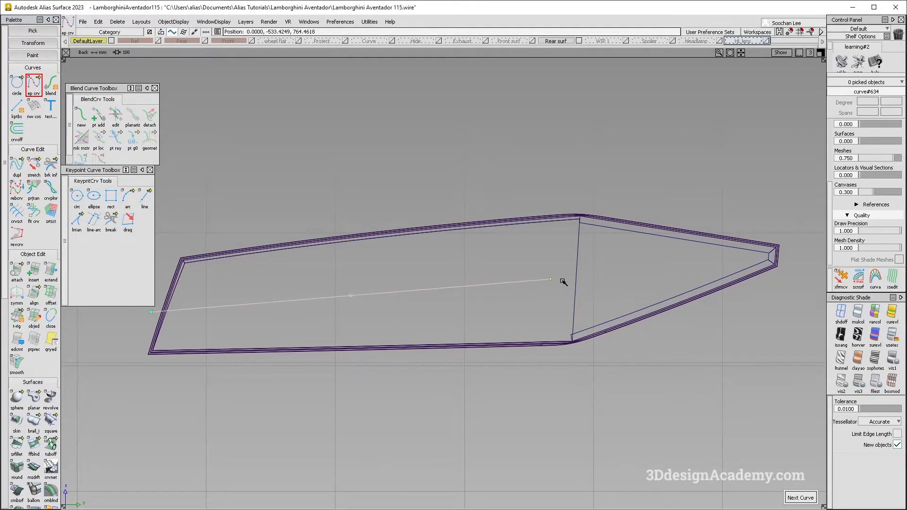
{"action": "middle_click_drag", "start_coordinate": [382, 299], "coordinate": [449, 287], "text": "alt+shift"}
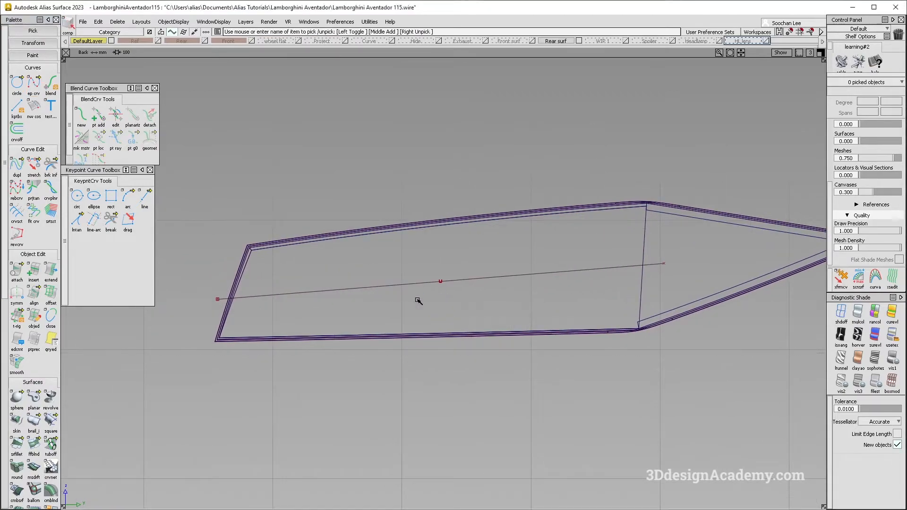
Step: Move the lengthwise curve slightly upward to match the tail light's lower edge in the red Aventador photo
{"action": "key", "text": "alt+Tab"}
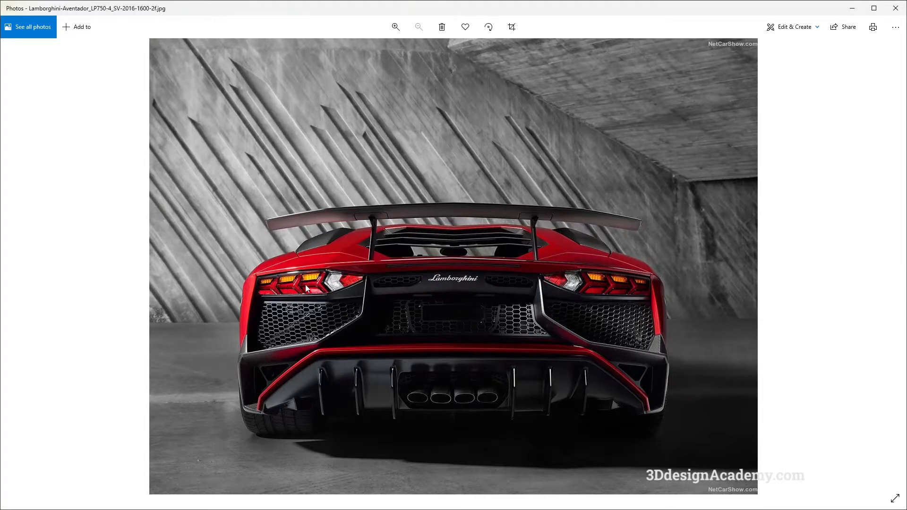
{"action": "key", "text": "alt+Tab"}
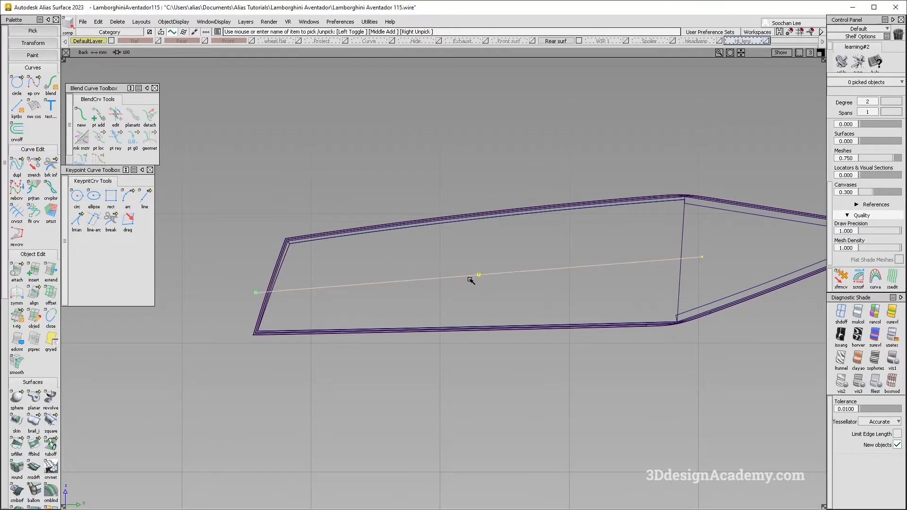
{"action": "right_click_drag", "start_coordinate": [510, 299], "coordinate": [509, 296]}
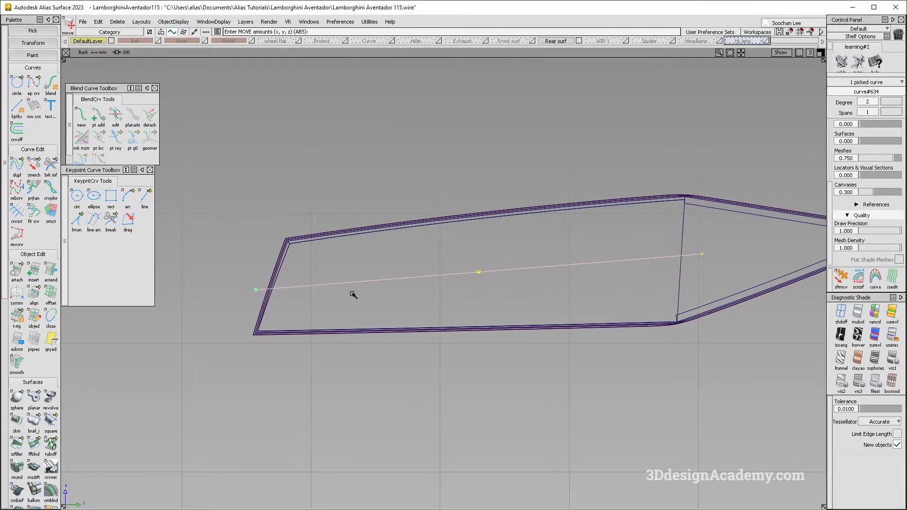
{"action": "key", "text": "alt+Tab"}
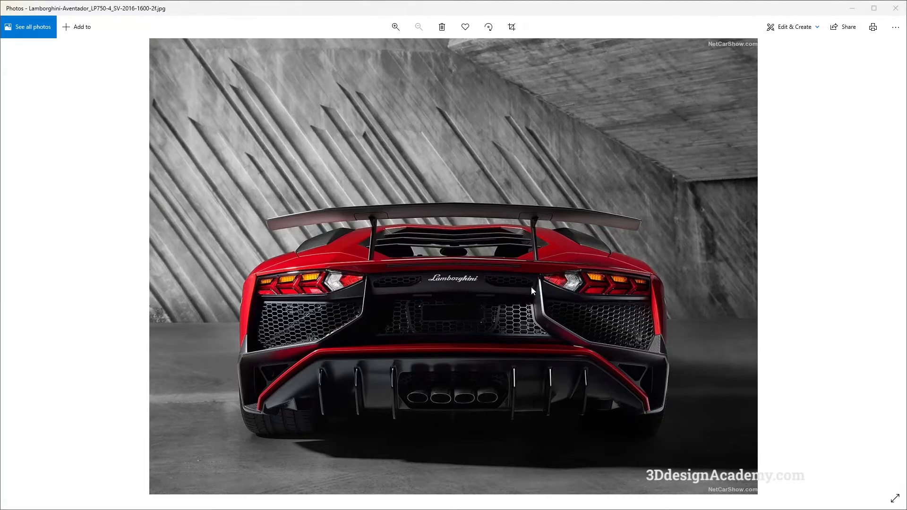
{"action": "key", "text": "alt+Tab"}
Step: Stretch both ends of the lengthwise curve onto the grille surface's inner edge and the frame's slanted end, checking the slope against the photo
{"action": "left_click", "coordinate": [37, 165]}
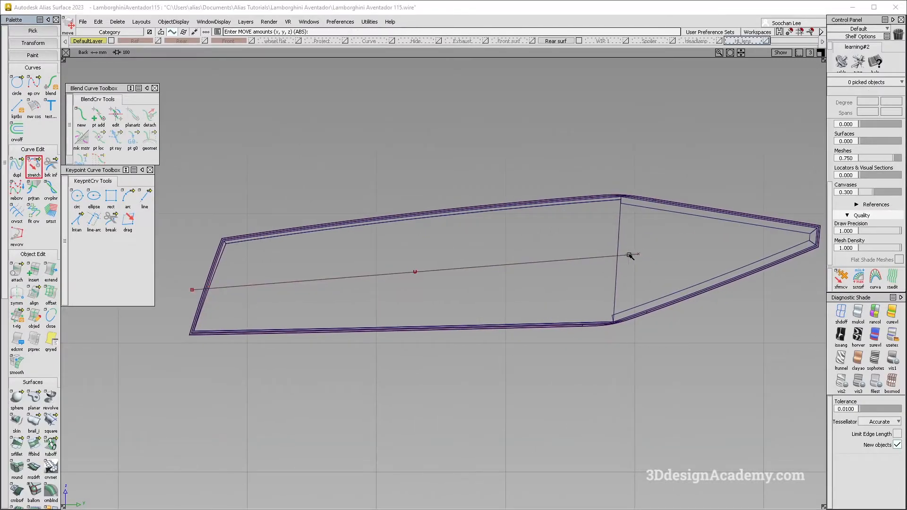
{"action": "left_click", "coordinate": [616, 256]}
{"action": "left_click_drag", "start_coordinate": [619, 242], "coordinate": [617, 261], "text": "ctrl+alt"}
{"action": "middle_click_drag", "start_coordinate": [318, 281], "coordinate": [371, 264], "text": "alt+shift"}
{"action": "left_click_drag", "start_coordinate": [377, 332], "coordinate": [375, 276], "text": "ctrl+shift"}
{"action": "key", "text": "alt+Tab"}
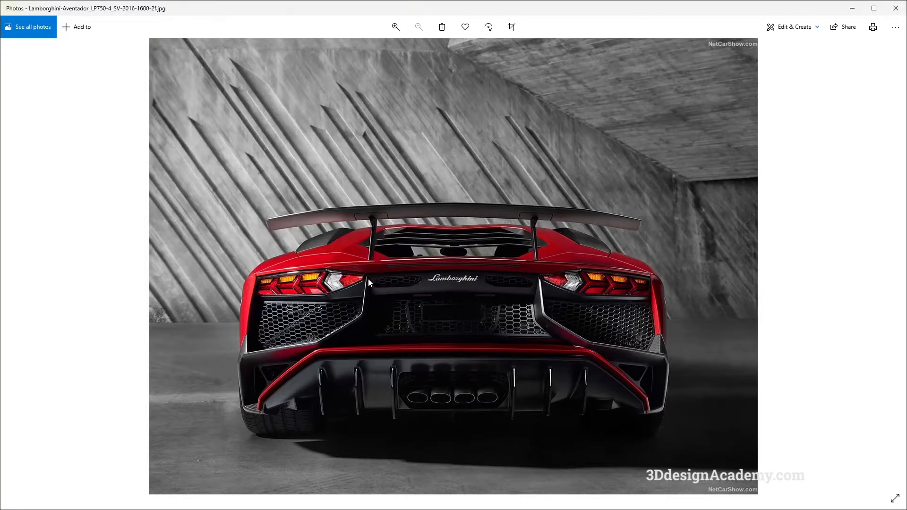
{"action": "key", "text": "alt+Tab"}
{"action": "left_click", "coordinate": [271, 271]}
{"action": "left_click_drag", "start_coordinate": [268, 260], "coordinate": [272, 274], "text": "ctrl+alt"}
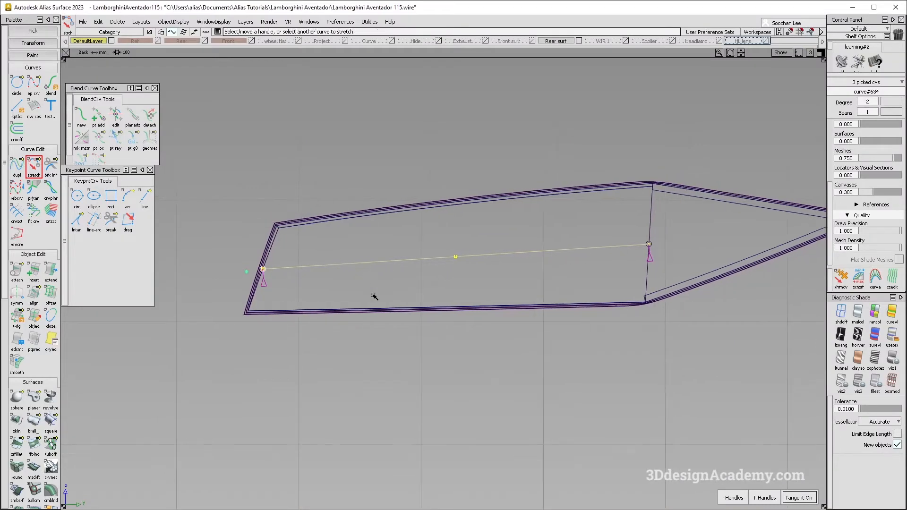
{"action": "key", "text": "alt+Tab"}
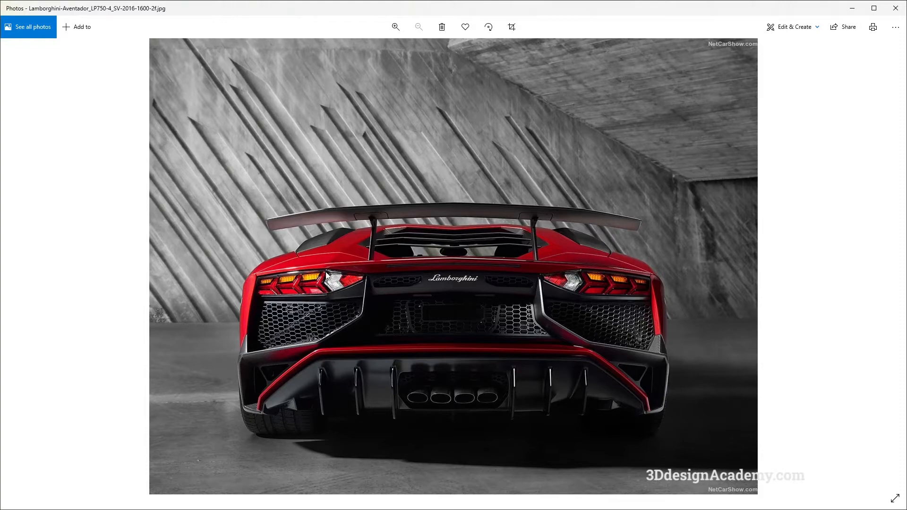
{"action": "key", "text": "alt+Tab"}
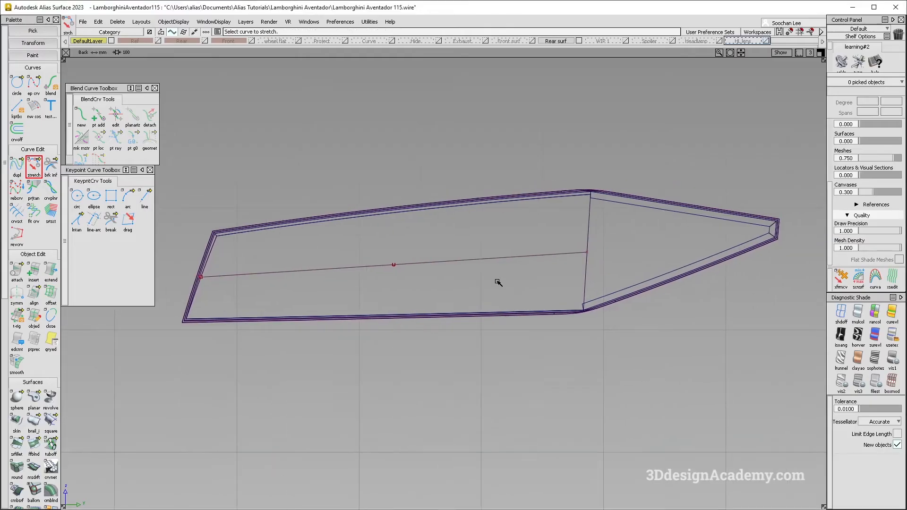
Step: Shorten the lengthwise curve's inner end by about 43 mm with Extend and check it against the red Aventador photo
{"action": "double_click", "coordinate": [48, 281]}
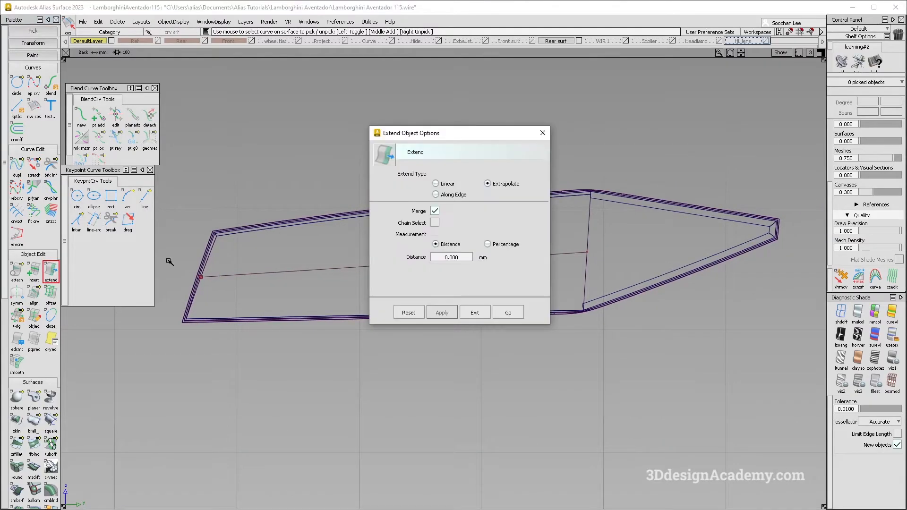
{"action": "left_click", "coordinate": [505, 310]}
{"action": "left_click", "coordinate": [553, 257]}
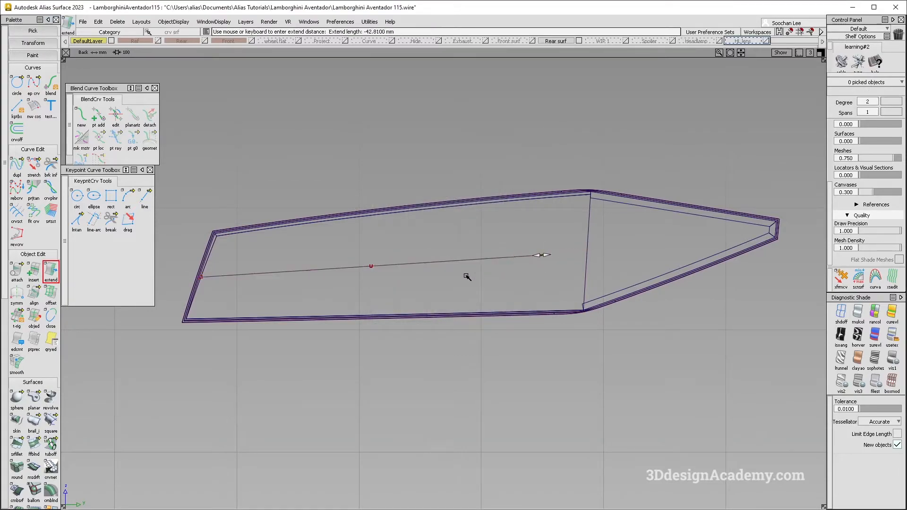
{"action": "key", "text": "alt+Tab"}
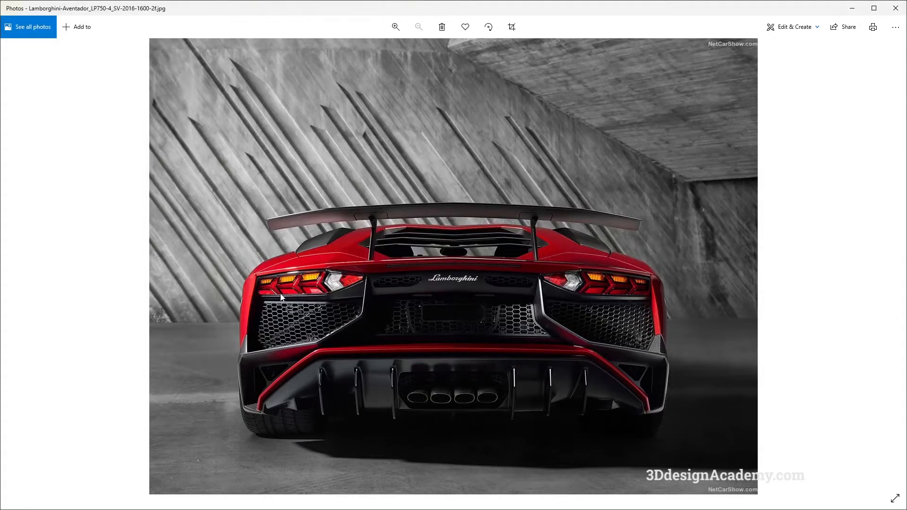
Step: Raise the lengthwise curve's degree so its CVs split it into three equal parts, and check the tail light segments in the red Aventador photo
{"action": "key", "text": "alt+Tab"}
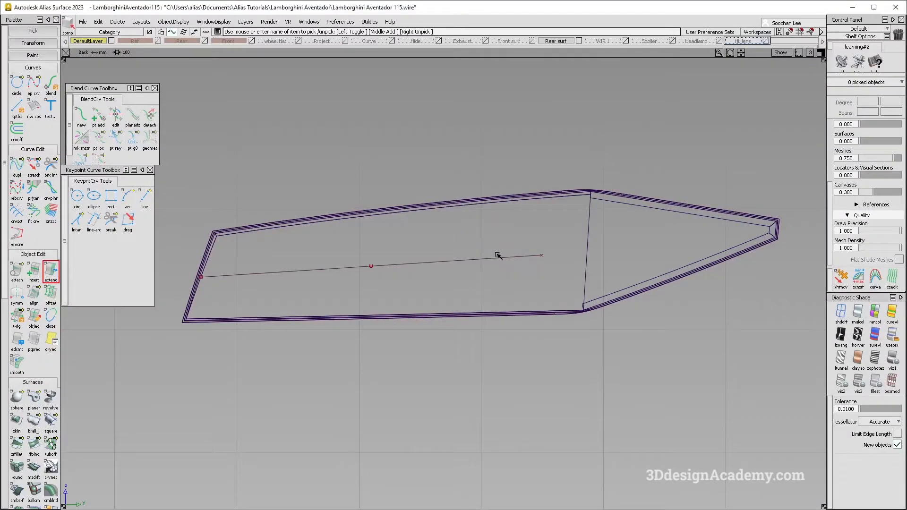
{"action": "left_click", "coordinate": [877, 104]}
{"action": "left_click", "coordinate": [874, 156]}
{"action": "left_click_drag", "start_coordinate": [344, 335], "coordinate": [310, 234], "text": "ctrl+shift"}
{"action": "key", "text": "alt+Tab"}
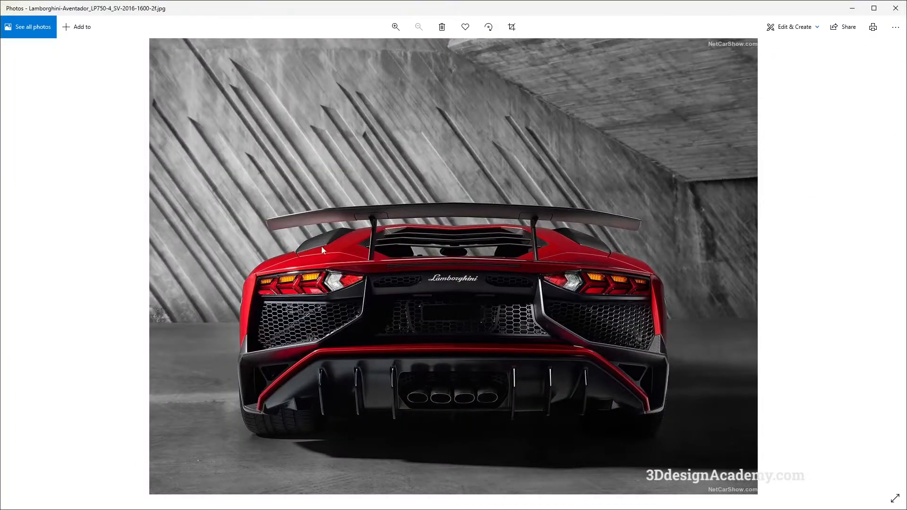
{"action": "key", "text": "alt+Tab"}
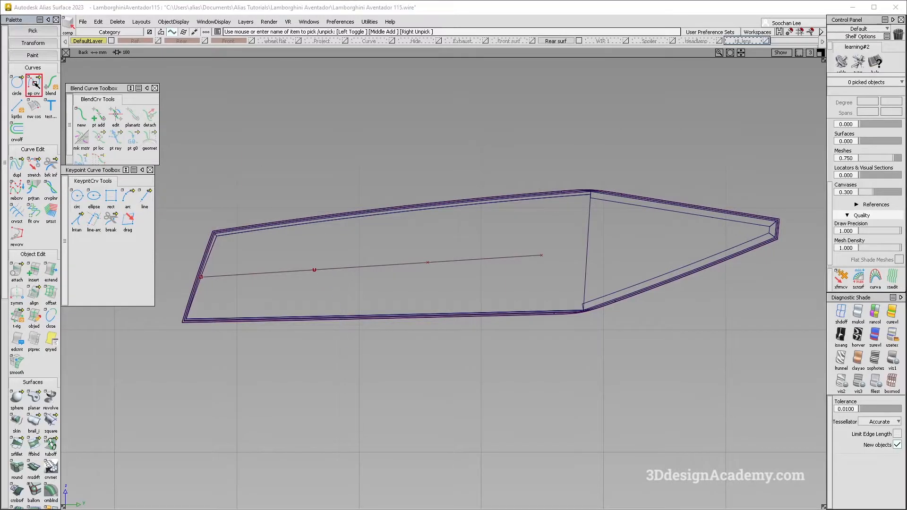
Step: Draw a straight slanted branch from the lengthwise curve's first inner CV up past the frame's upper edge, checking it against the photo
{"action": "left_click", "coordinate": [319, 262], "text": "ctrl"}
{"action": "left_click", "coordinate": [352, 203]}
{"action": "key", "text": "alt+Tab"}
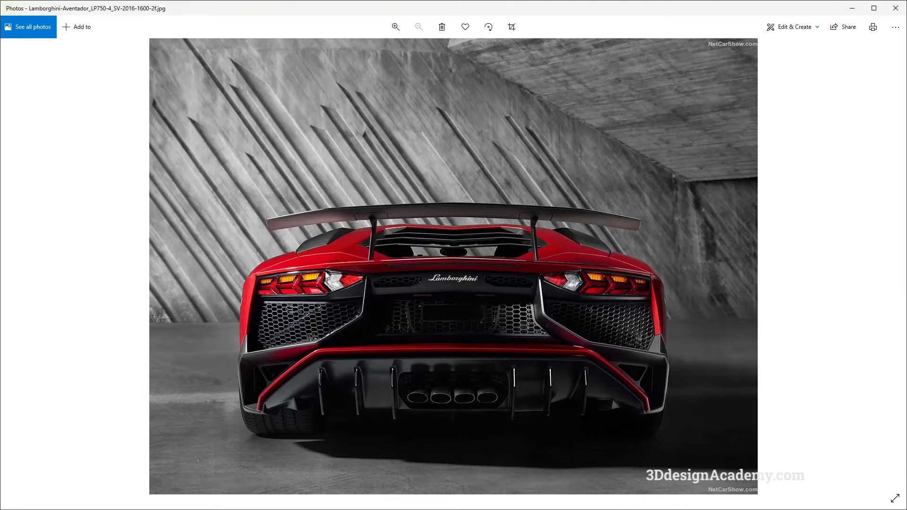
{"action": "key", "text": "alt+Tab"}
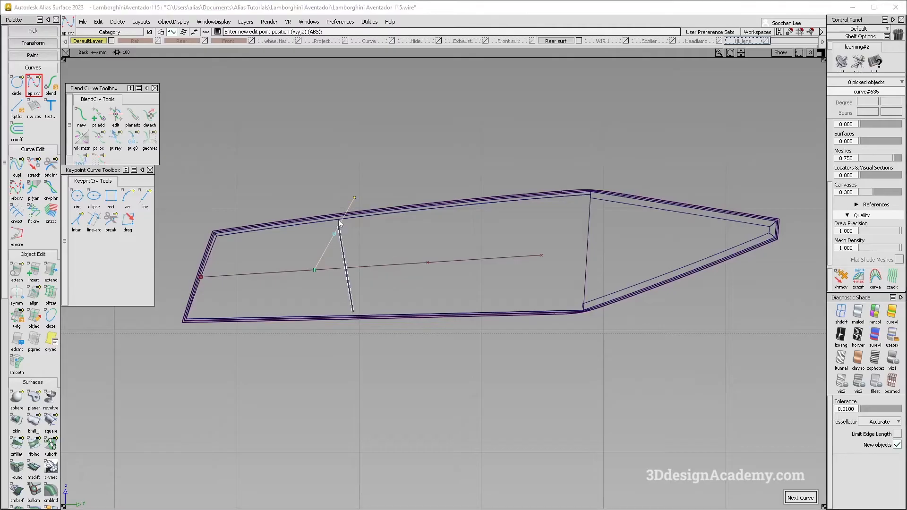
Step: Draw a vertical guide down from the branch's intersection with the upper edge, and a lower branch from the apex to the guide's lower-edge intersection
{"action": "left_click", "coordinate": [344, 220], "text": "ctrl+alt"}
{"action": "right_click", "coordinate": [355, 352]}
{"action": "left_click_drag", "start_coordinate": [379, 363], "coordinate": [368, 278], "text": "ctrl+shift"}
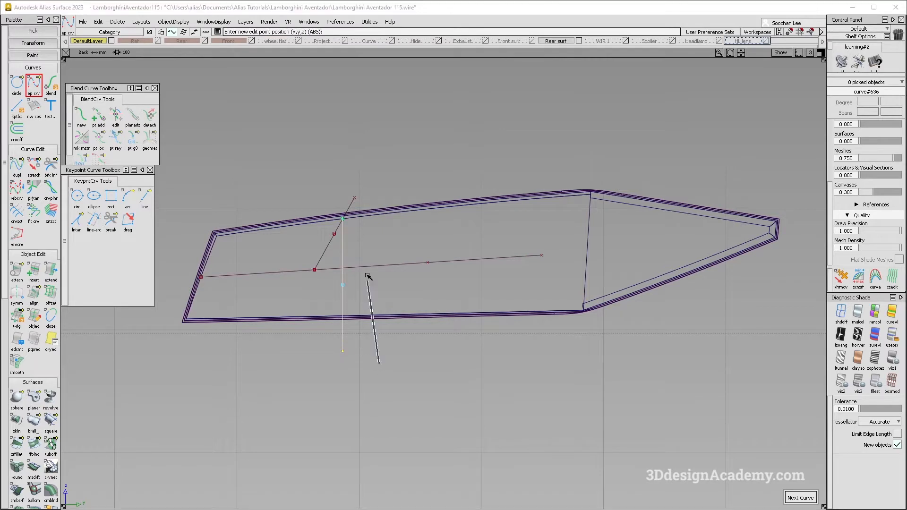
{"action": "left_click", "coordinate": [317, 278], "text": "ctrl+alt"}
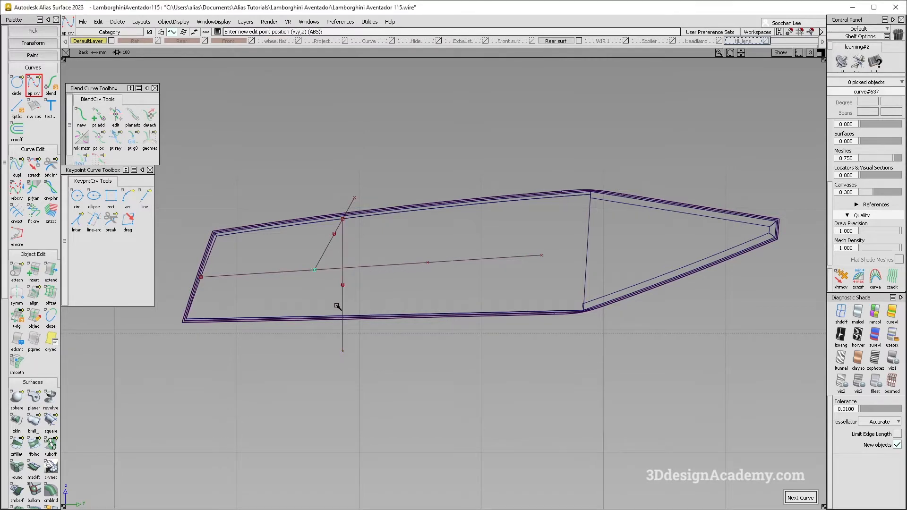
{"action": "left_click", "coordinate": [345, 315], "text": "ctrl+alt"}
{"action": "right_click_drag", "start_coordinate": [344, 315], "coordinate": [444, 275], "text": "alt+shift"}
Step: Try to copy the two branches and the vertical guide together onto the lengthwise curve's second inner CV
{"action": "key", "text": "space"}
{"action": "left_click_drag", "start_coordinate": [276, 223], "coordinate": [309, 251], "text": "ctrl+shift"}
{"action": "left_click", "coordinate": [308, 244]}
{"action": "left_click", "coordinate": [313, 271]}
{"action": "left_click", "coordinate": [344, 269]}
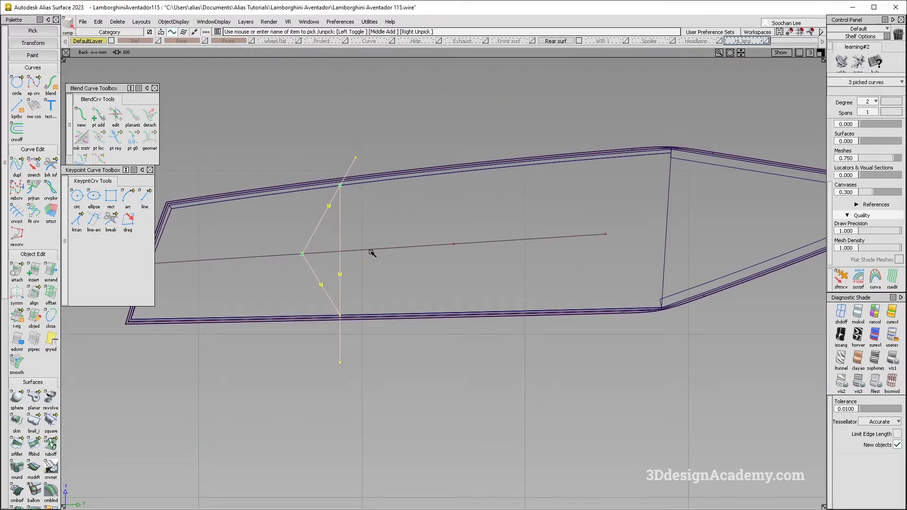
{"action": "key", "text": "ctrl+c"}
{"action": "key", "text": "ctrl+v"}
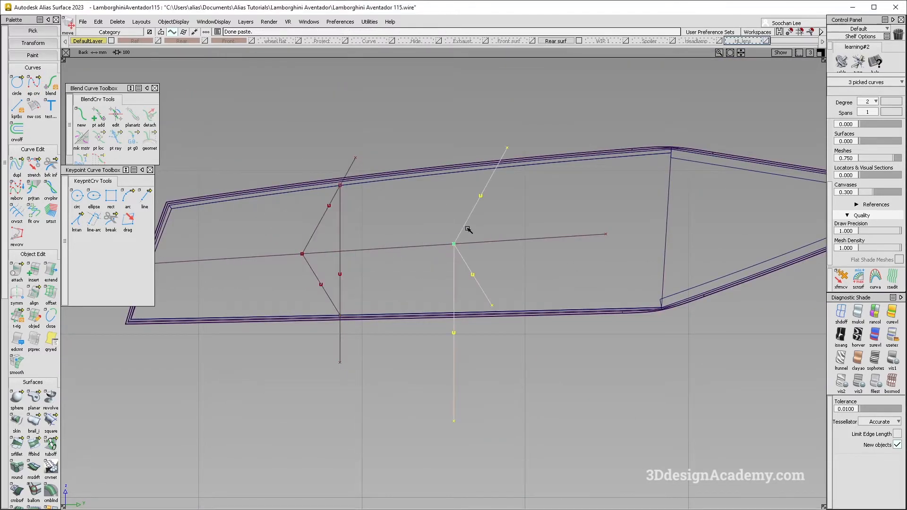
{"action": "middle_click_drag", "start_coordinate": [470, 232], "coordinate": [465, 234], "text": "alt+shift"}
{"action": "key", "text": "ctrl+z"}
Step: Copy the upper and lower branches onto the lengthwise curve's second inner CV and its inner end point
{"action": "middle_click_drag", "start_coordinate": [260, 298], "coordinate": [271, 247], "text": "ctrl+shift"}
{"action": "left_click", "coordinate": [284, 247], "text": "ctrl"}
{"action": "middle_click_drag", "start_coordinate": [433, 309], "coordinate": [378, 257], "text": "ctrl+shift"}
{"action": "left_click", "coordinate": [456, 231], "text": "ctrl"}
{"action": "key", "text": "ctrl+c"}
{"action": "key", "text": "ctrl+v"}
{"action": "middle_click_drag", "start_coordinate": [522, 257], "coordinate": [423, 279], "text": "alt+shift"}
{"action": "middle_click_drag", "start_coordinate": [399, 326], "coordinate": [444, 333], "text": "alt+shift"}
Step: Copy the vertical guide to where the middle upper branch crosses the recess's upper edge
{"action": "left_click_drag", "start_coordinate": [314, 239], "coordinate": [328, 257], "text": "ctrl+shift"}
{"action": "left_click", "coordinate": [329, 257]}
{"action": "middle_click_drag", "start_coordinate": [347, 278], "coordinate": [348, 278], "text": "ctrl+shift"}
{"action": "middle_click_drag", "start_coordinate": [314, 250], "coordinate": [345, 226], "text": "ctrl+shift"}
{"action": "left_click", "coordinate": [329, 225], "text": "ctrl"}
{"action": "mouse_move", "coordinate": [328, 229]}
{"action": "left_mouse_down", "text": "ctrl+alt"}
{"action": "mouse_move", "coordinate": [334, 215]}
{"action": "mouse_move", "coordinate": [364, 222]}
{"action": "left_mouse_up", "text": "ctrl+alt"}
Step: Copy the vertical guide to where the innermost upper branch crosses the recess's upper edge
{"action": "left_click_drag", "start_coordinate": [463, 231], "coordinate": [487, 253], "text": "ctrl+shift"}
{"action": "left_click", "coordinate": [481, 253]}
{"action": "middle_click_drag", "start_coordinate": [491, 256], "coordinate": [488, 210], "text": "ctrl+shift"}
{"action": "left_click", "coordinate": [475, 216], "text": "ctrl"}
{"action": "left_click_drag", "start_coordinate": [490, 208], "coordinate": [487, 203], "text": "ctrl+alt"}
{"action": "middle_click_drag", "start_coordinate": [448, 369], "coordinate": [450, 369], "text": "alt+shift"}
{"action": "left_click_drag", "start_coordinate": [449, 368], "coordinate": [401, 261], "text": "ctrl+shift"}
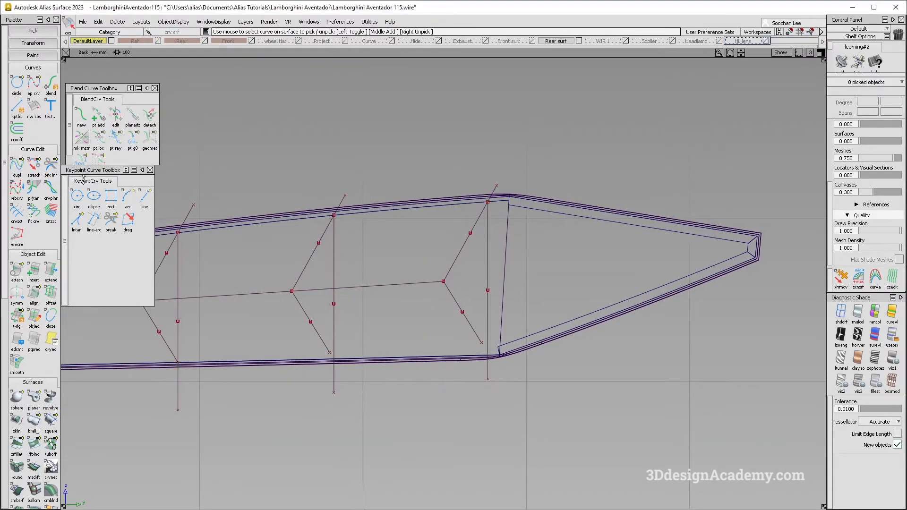
Step: Stretch the middle lower branch's free end onto the intersection of its vertical guide and the recess's lower edge
{"action": "double_click", "coordinate": [40, 166]}
{"action": "left_click", "coordinate": [330, 354]}
{"action": "right_click_drag", "start_coordinate": [331, 357], "coordinate": [576, 338], "text": "alt+shift"}
{"action": "middle_click_drag", "start_coordinate": [527, 340], "coordinate": [276, 347], "text": "alt+shift"}
{"action": "right_click_drag", "start_coordinate": [275, 347], "coordinate": [133, 397], "text": "alt+shift"}
{"action": "middle_click_drag", "start_coordinate": [132, 397], "coordinate": [349, 381], "text": "alt+shift"}
{"action": "middle_click_drag", "start_coordinate": [625, 294], "coordinate": [483, 317], "text": "alt+shift"}
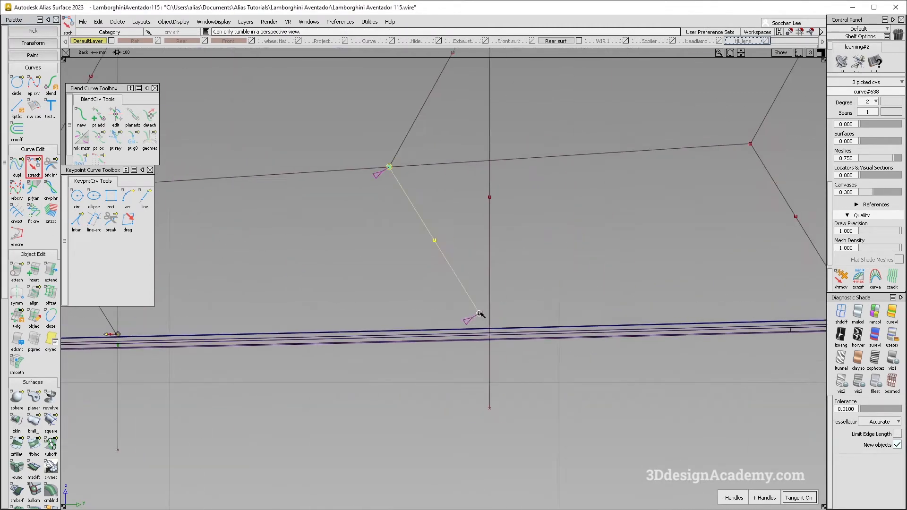
{"action": "left_click", "coordinate": [494, 326], "text": "alt+shift"}
{"action": "mouse_move", "coordinate": [495, 326]}
{"action": "right_mouse_down", "text": "alt+shift"}
{"action": "mouse_move", "coordinate": [541, 310]}
{"action": "mouse_move", "coordinate": [620, 306]}
{"action": "right_mouse_up", "text": "alt+shift"}
{"action": "left_click_drag", "start_coordinate": [472, 335], "coordinate": [480, 336], "text": "ctrl+alt"}
Step: Stretch the innermost lower branch's free end onto the intersection of its vertical guide and the recess's lower edge
{"action": "right_click_drag", "start_coordinate": [534, 315], "coordinate": [701, 301], "text": "alt+shift"}
{"action": "middle_click_drag", "start_coordinate": [702, 300], "coordinate": [384, 333], "text": "alt+shift"}
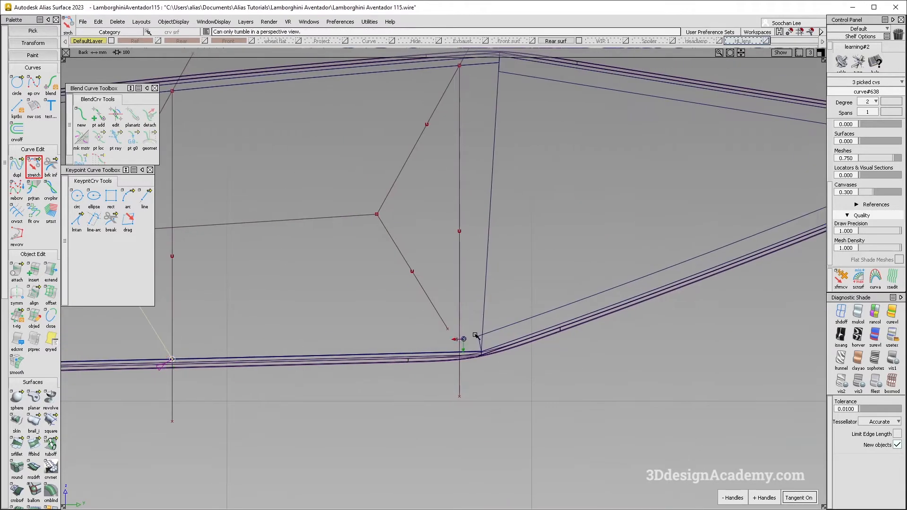
{"action": "right_click_drag", "start_coordinate": [462, 339], "coordinate": [462, 355], "text": "alt+shift"}
{"action": "left_click", "coordinate": [432, 314]}
{"action": "scroll", "coordinate": [457, 362], "scroll_direction": "up", "scroll_amount": 5}
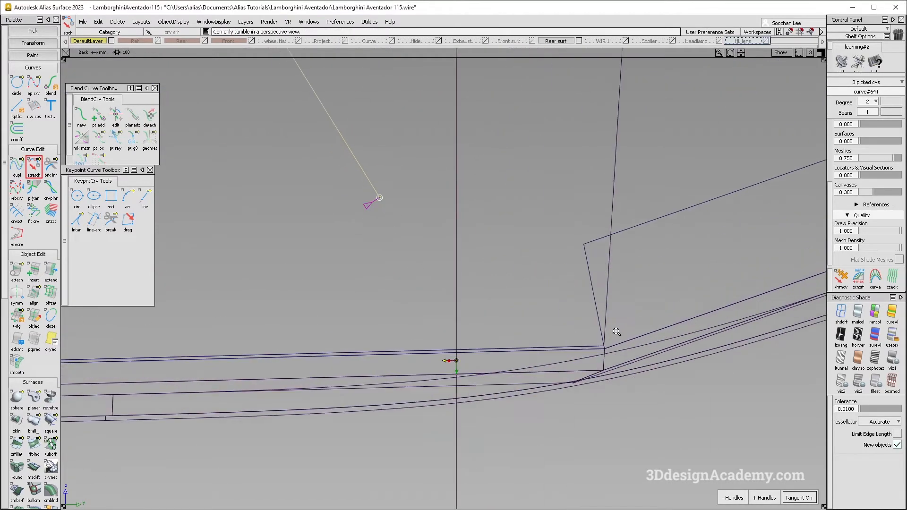
{"action": "left_click", "coordinate": [456, 350], "text": "ctrl+alt"}
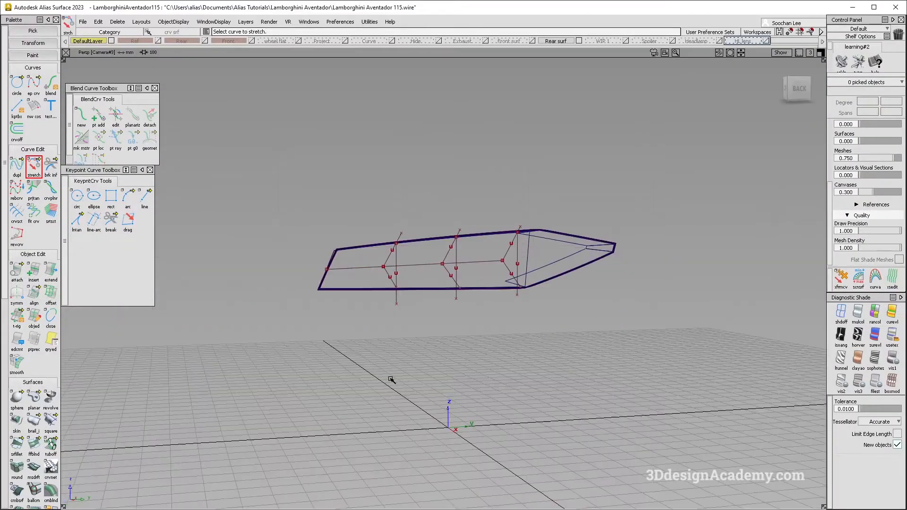
Step: Project the six branch curves and the lengthwise curve onto the recess's back surface along the X axis as curves on surface
{"action": "right_click_drag", "start_coordinate": [411, 312], "coordinate": [450, 348], "text": "alt+shift"}
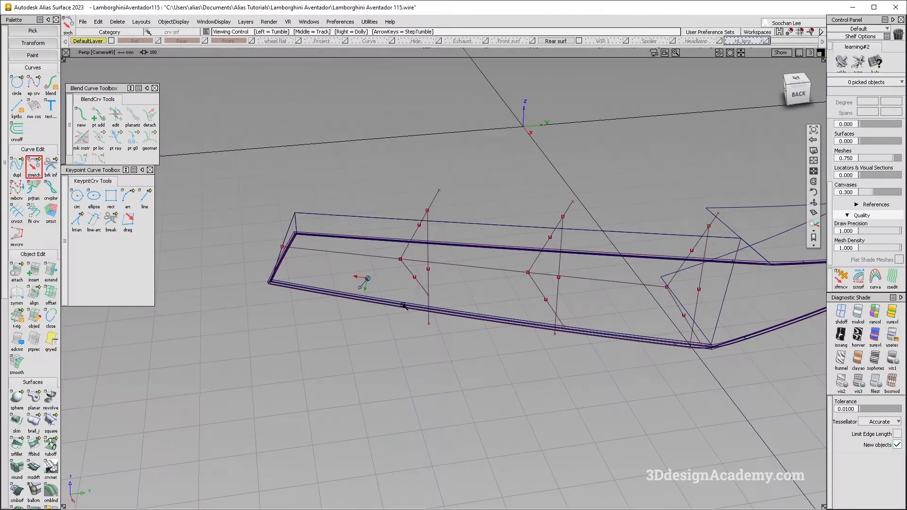
{"action": "left_click_drag", "start_coordinate": [506, 265], "coordinate": [483, 286], "text": "alt+shift"}
{"action": "left_click_drag", "start_coordinate": [511, 358], "coordinate": [428, 203], "text": "ctrl+shift"}
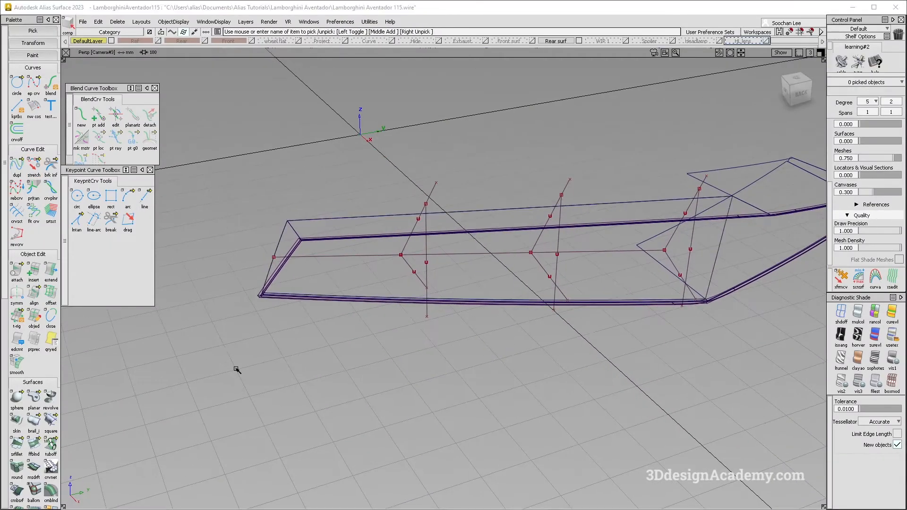
{"action": "scroll", "coordinate": [34, 439], "scroll_direction": "down", "scroll_amount": 5}
{"action": "left_click_drag", "start_coordinate": [18, 435], "coordinate": [34, 435]}
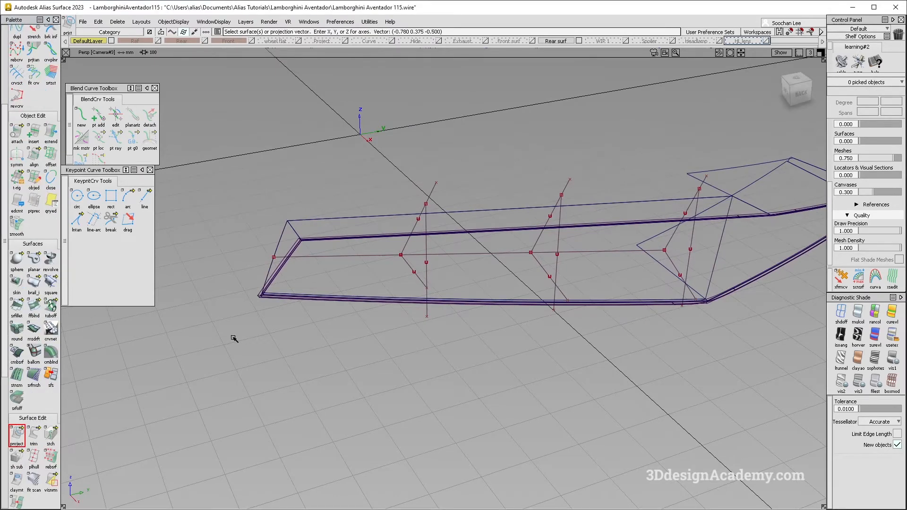
{"action": "middle_click_drag", "start_coordinate": [466, 268], "coordinate": [428, 280], "text": "alt+shift"}
{"action": "left_click", "coordinate": [407, 225]}
{"action": "key", "text": "space"}
{"action": "left_click", "coordinate": [367, 256]}
{"action": "left_click", "coordinate": [375, 282]}
{"action": "left_click", "coordinate": [500, 251]}
{"action": "left_click", "coordinate": [503, 278]}
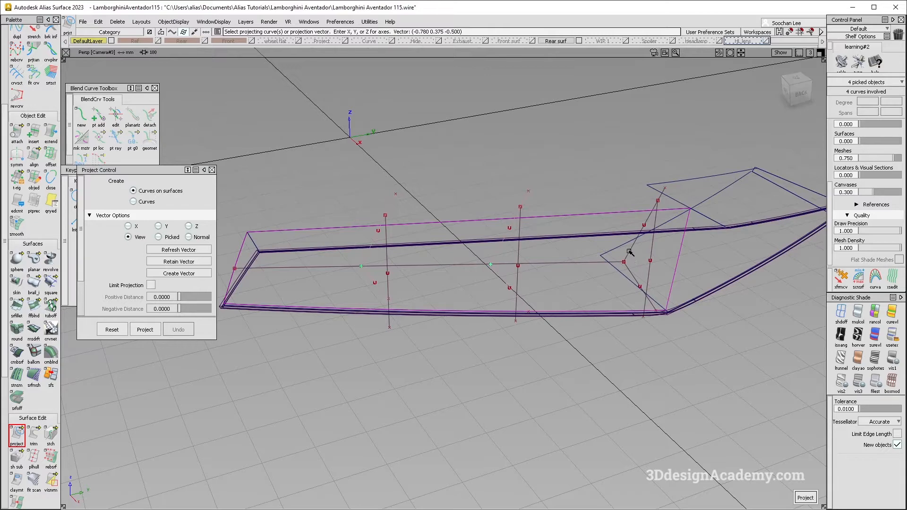
{"action": "left_click_drag", "start_coordinate": [457, 297], "coordinate": [491, 292], "text": "alt+shift"}
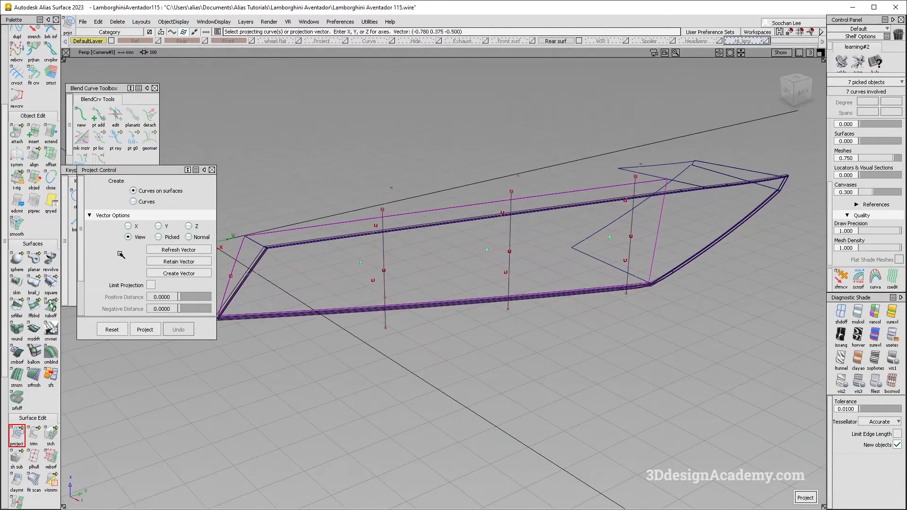
{"action": "left_click", "coordinate": [128, 227]}
{"action": "key", "text": "space"}
{"action": "left_click_drag", "start_coordinate": [506, 258], "coordinate": [470, 345], "text": "alt+shift"}
Step: Examine the tail light's branching ribs in the red Aventador photo and the dark Aventador's rear and close-up photos
{"action": "key", "text": "alt+Tab"}
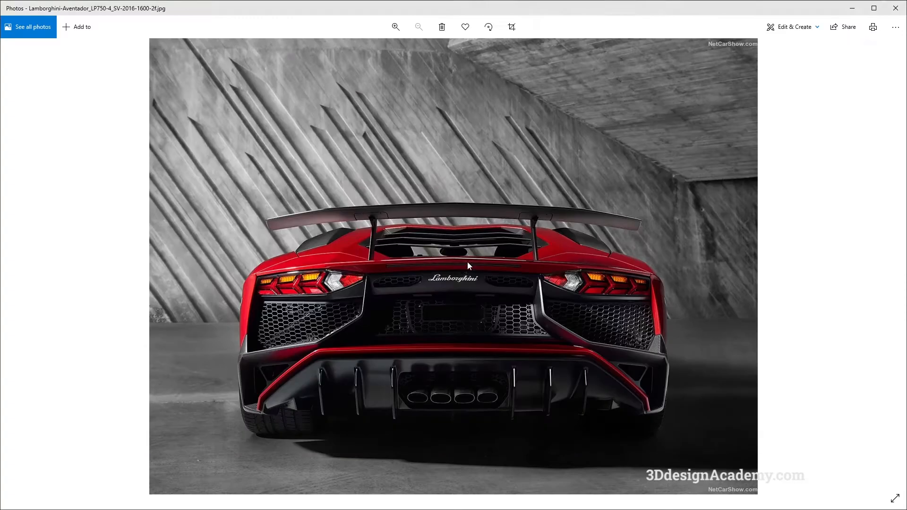
{"action": "key", "text": "alt+Tab"}
{"action": "key", "text": "alt+Tab"}
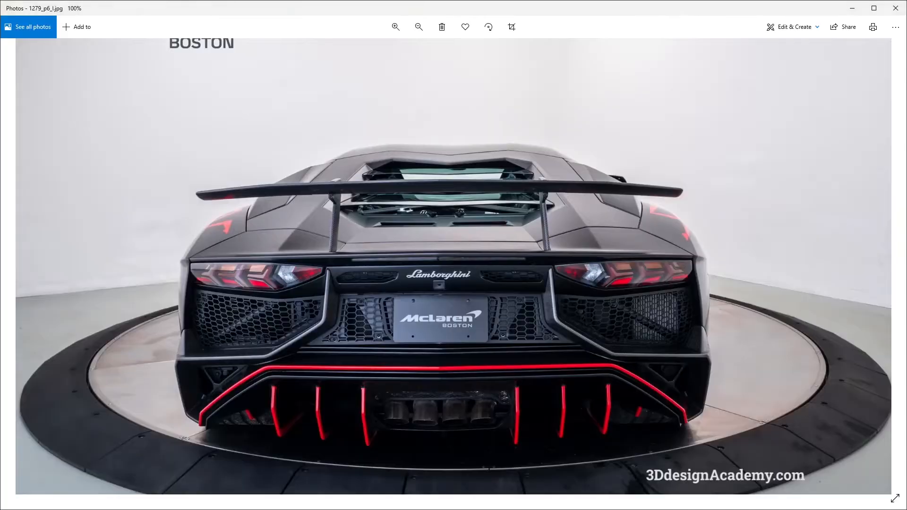
{"action": "key", "text": "alt+Tab"}
{"action": "key", "text": "alt+Tab"}
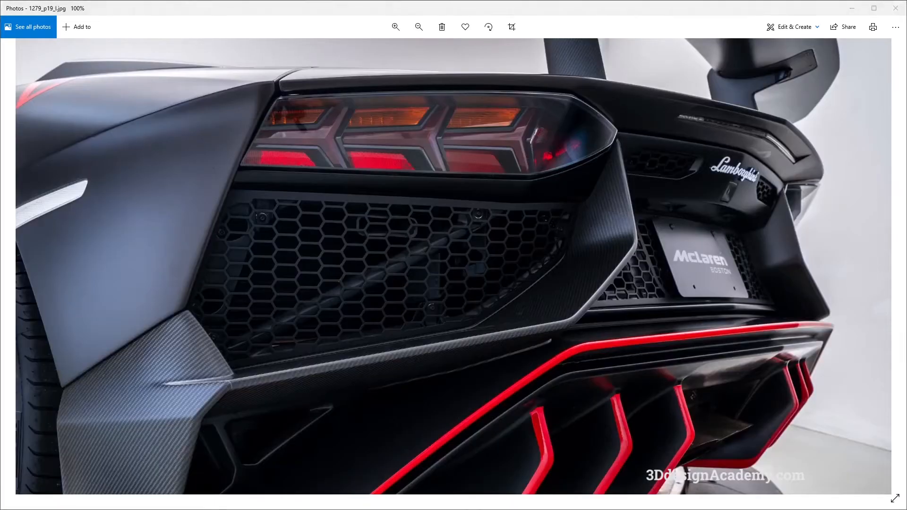
{"action": "key", "text": "alt+Tab"}
{"action": "key", "text": "alt+Tab"}
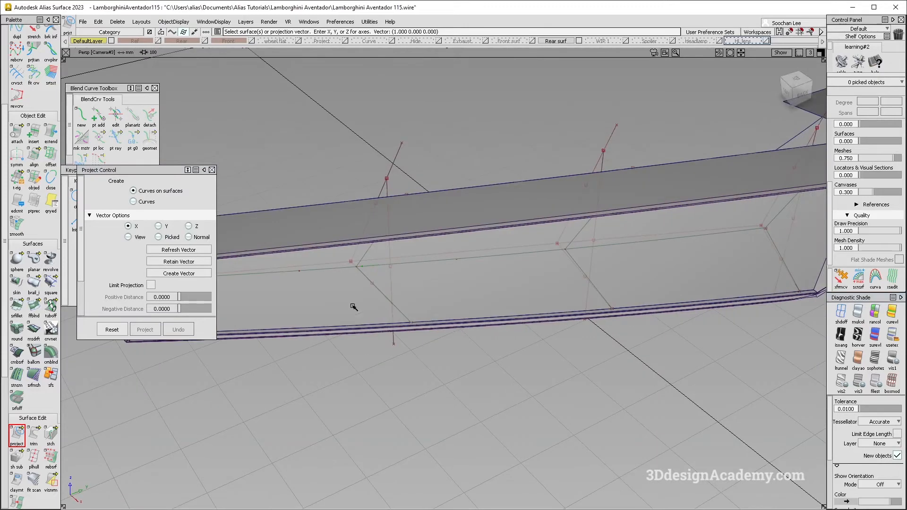
Step: Try to duplicate the first projected upper branch from the back surface as a free curve, comparing it with the close-up photo
{"action": "scroll", "coordinate": [21, 55], "scroll_direction": "up", "scroll_amount": 3}
{"action": "left_click", "coordinate": [17, 75]}
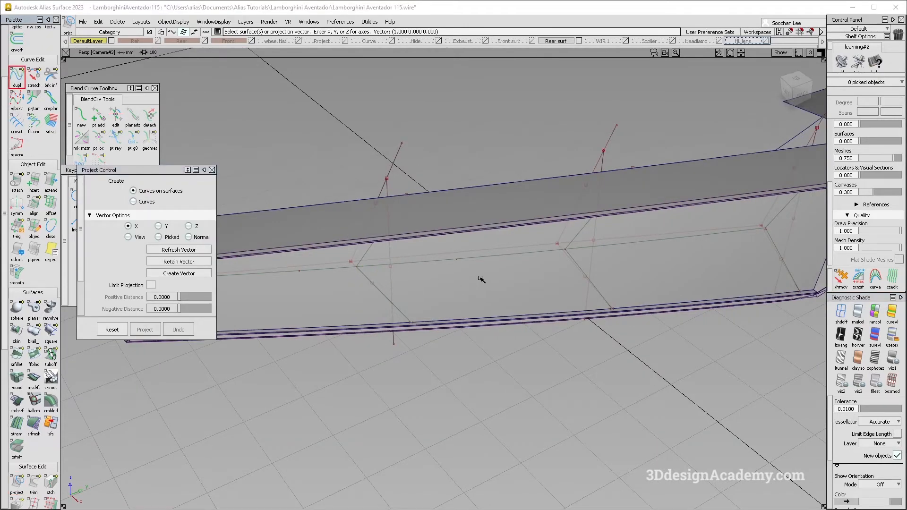
{"action": "left_click", "coordinate": [368, 256]}
{"action": "left_click_drag", "start_coordinate": [376, 303], "coordinate": [435, 263], "text": "alt+shift"}
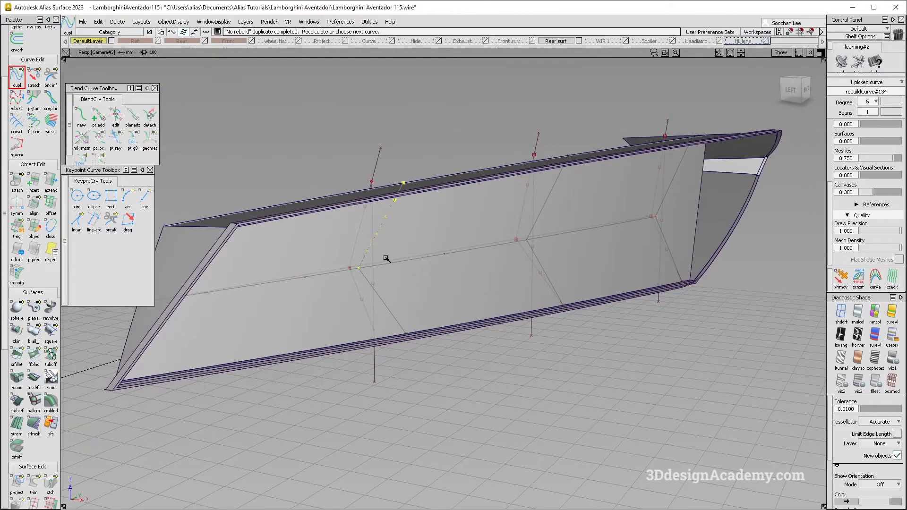
{"action": "key", "text": "alt+Tab"}
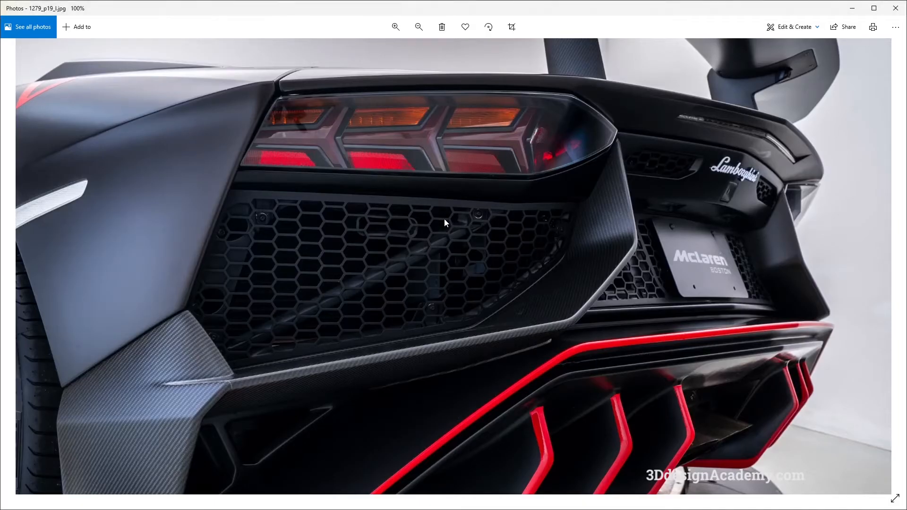
{"action": "key", "text": "alt+Tab"}
{"action": "left_click_drag", "start_coordinate": [412, 251], "coordinate": [400, 243], "text": "alt+shift"}
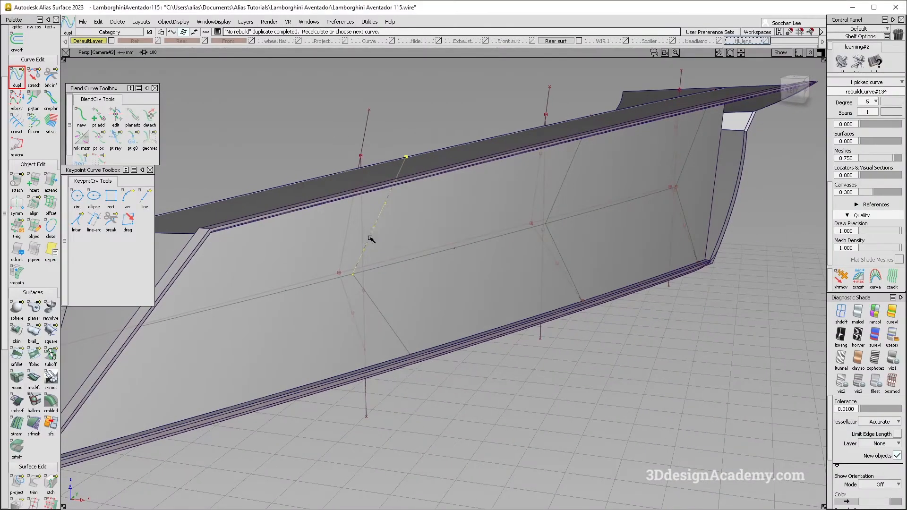
{"action": "left_click", "coordinate": [392, 244]}
Step: Fit degree 2, single-span curves to the six projected upper and lower branches on the back surface
{"action": "left_click", "coordinate": [31, 125]}
{"action": "left_click", "coordinate": [380, 212]}
{"action": "left_click_drag", "start_coordinate": [398, 297], "coordinate": [296, 259], "text": "alt+shift"}
{"action": "left_click", "coordinate": [389, 321]}
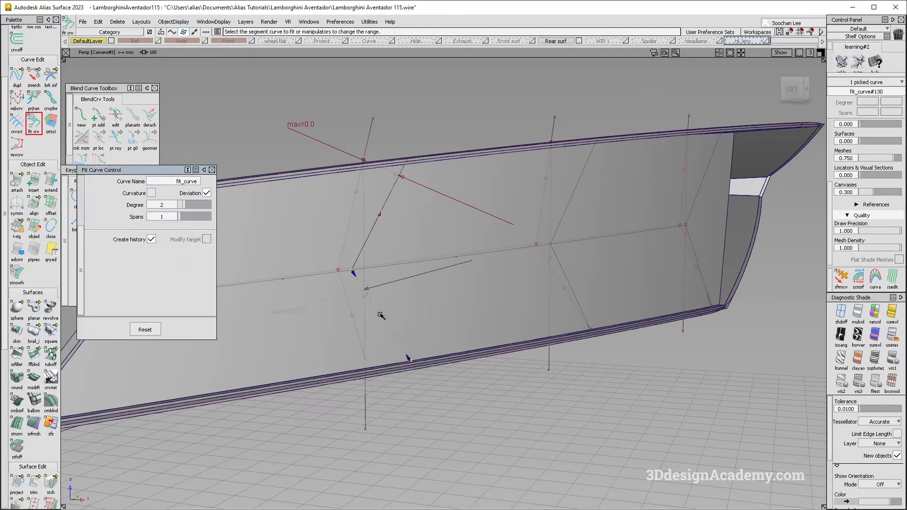
{"action": "left_click", "coordinate": [568, 213]}
{"action": "left_click", "coordinate": [573, 291]}
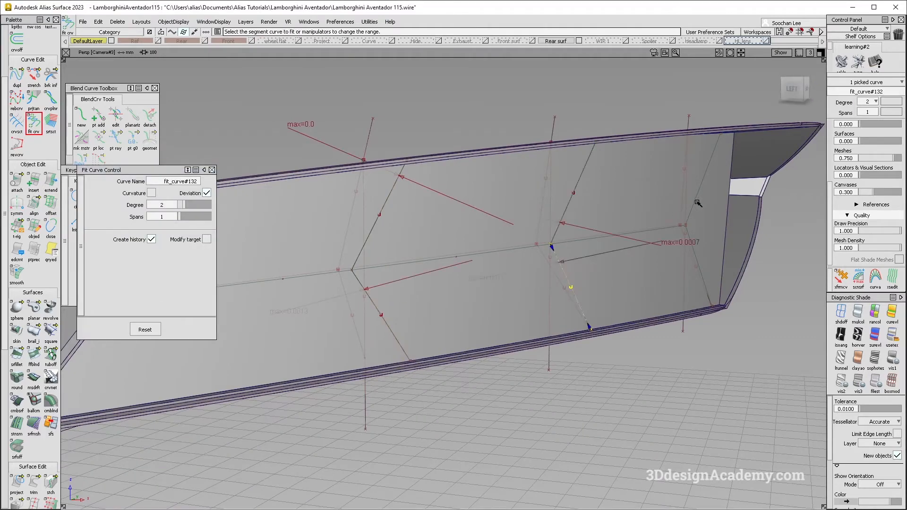
{"action": "left_click", "coordinate": [704, 190]}
{"action": "left_click", "coordinate": [697, 256]}
Step: Try to fit a degree 2, single-span curve to the projected lengthwise curve, shortening its range to a branch junction
{"action": "key", "text": "alt+Tab"}
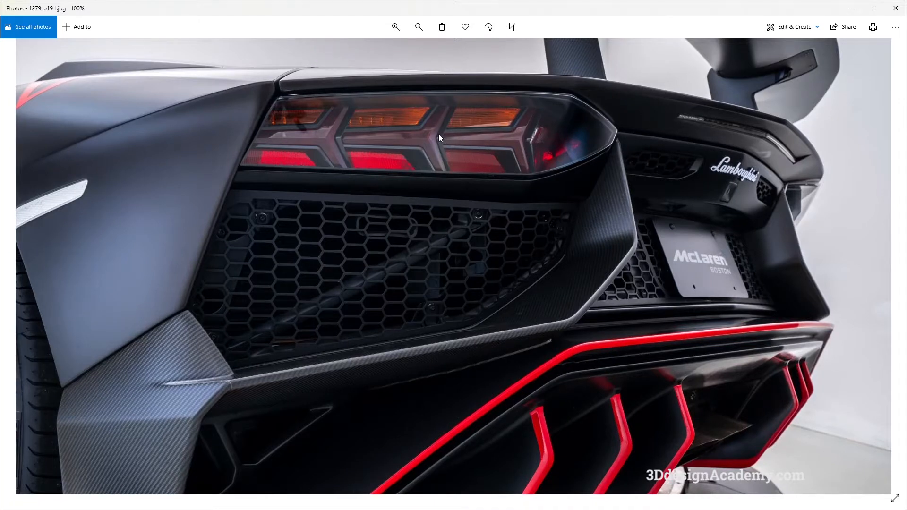
{"action": "key", "text": "alt+Tab"}
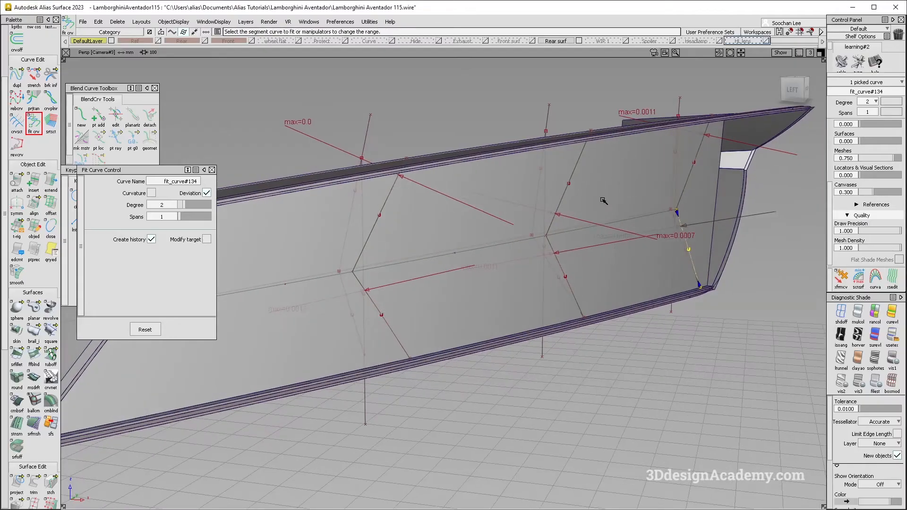
{"action": "left_click", "coordinate": [568, 235]}
{"action": "left_click", "coordinate": [567, 234]}
{"action": "left_click", "coordinate": [566, 234]}
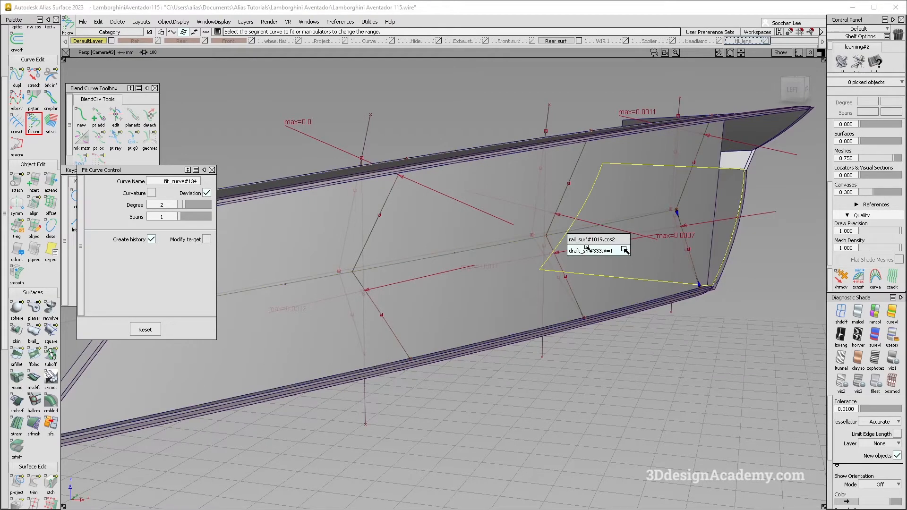
{"action": "left_click", "coordinate": [587, 239]}
{"action": "left_click_drag", "start_coordinate": [588, 244], "coordinate": [313, 314], "text": "alt+shift"}
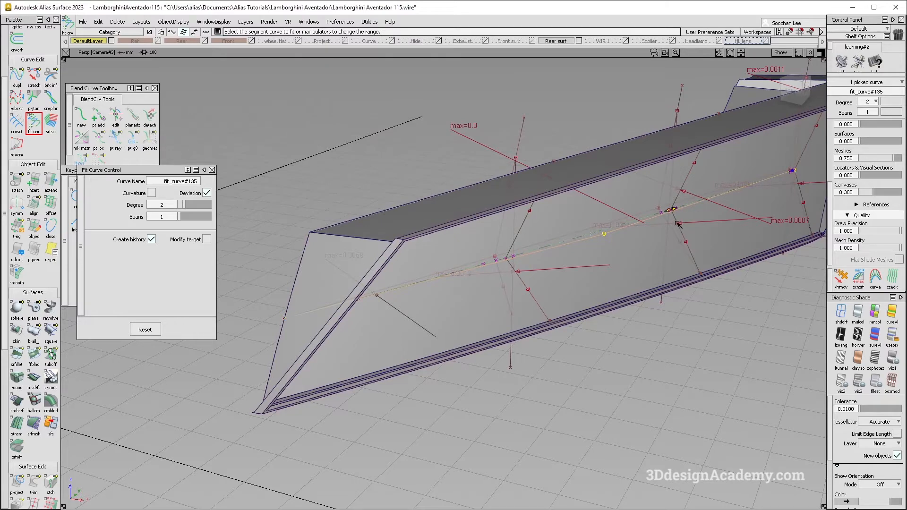
{"action": "right_click_drag", "start_coordinate": [537, 253], "coordinate": [772, 185], "text": "alt+shift"}
{"action": "middle_click_drag", "start_coordinate": [772, 184], "coordinate": [601, 241], "text": "alt+shift"}
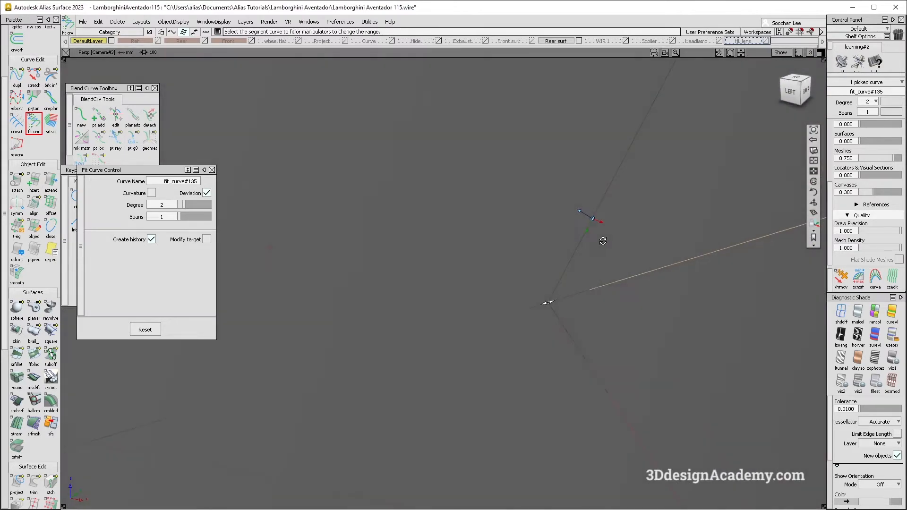
Step: Fit a degree 2, single-span curve to the projected lengthwise curve, limiting its range to between the second and third branch junctions
{"action": "left_click", "coordinate": [842, 313]}
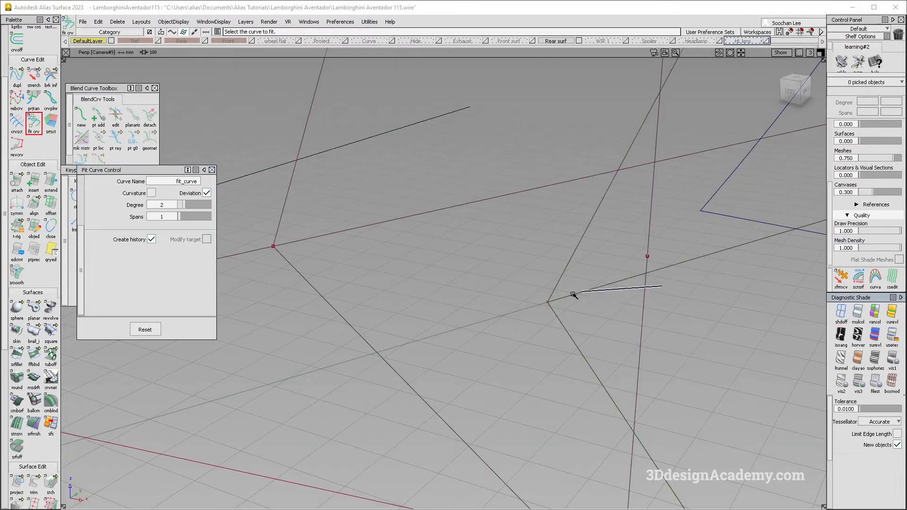
{"action": "key", "text": "ctrl+q"}
{"action": "left_click", "coordinate": [572, 293]}
{"action": "key", "text": "ctrl+q"}
{"action": "left_click", "coordinate": [586, 290]}
{"action": "left_click", "coordinate": [600, 309]}
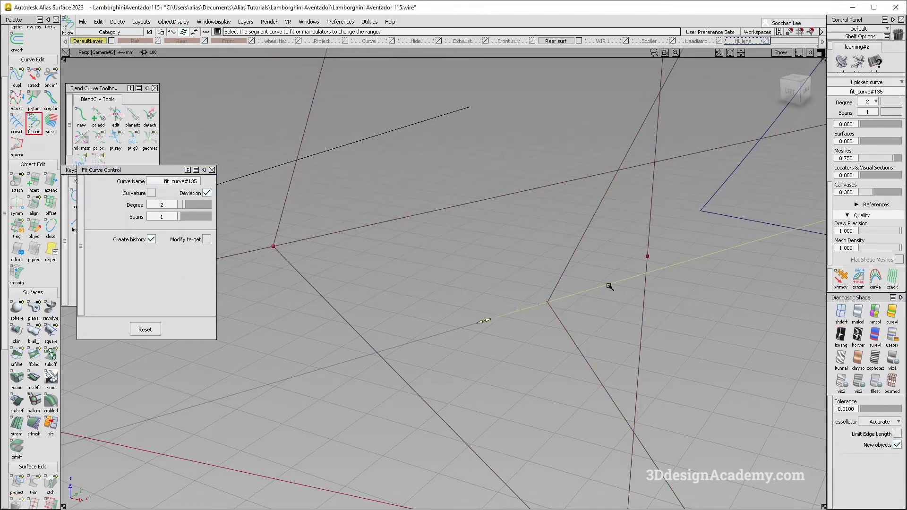
{"action": "left_click_drag", "start_coordinate": [610, 286], "coordinate": [660, 183], "text": "alt+shift"}
{"action": "left_click_drag", "start_coordinate": [806, 89], "coordinate": [592, 249], "text": "alt+shift"}
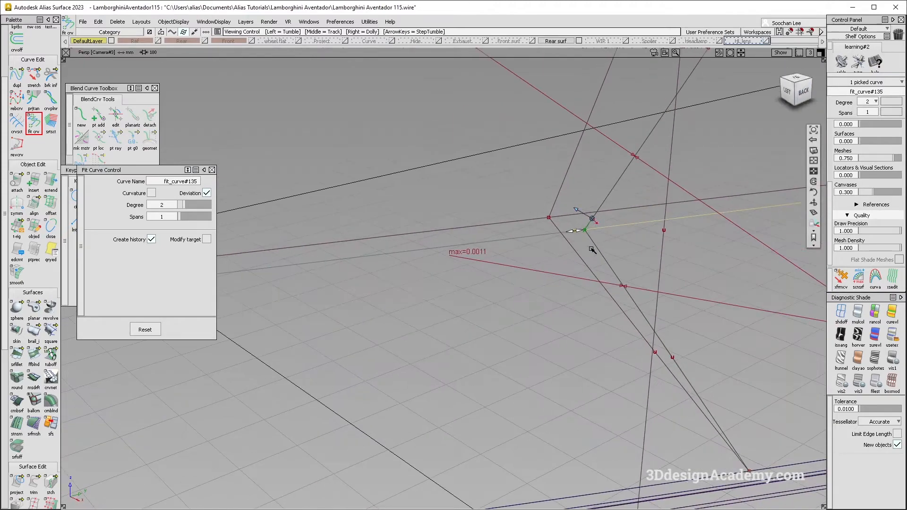
{"action": "right_click_drag", "start_coordinate": [586, 230], "coordinate": [437, 301], "text": "alt+shift"}
Step: Fit a second degree 2, single-span curve to the lengthwise curve, covering the range between the first and second branch junctions
{"action": "key", "text": "space"}
{"action": "left_click", "coordinate": [431, 241]}
{"action": "middle_click_drag", "start_coordinate": [431, 241], "coordinate": [577, 237], "text": "alt+shift"}
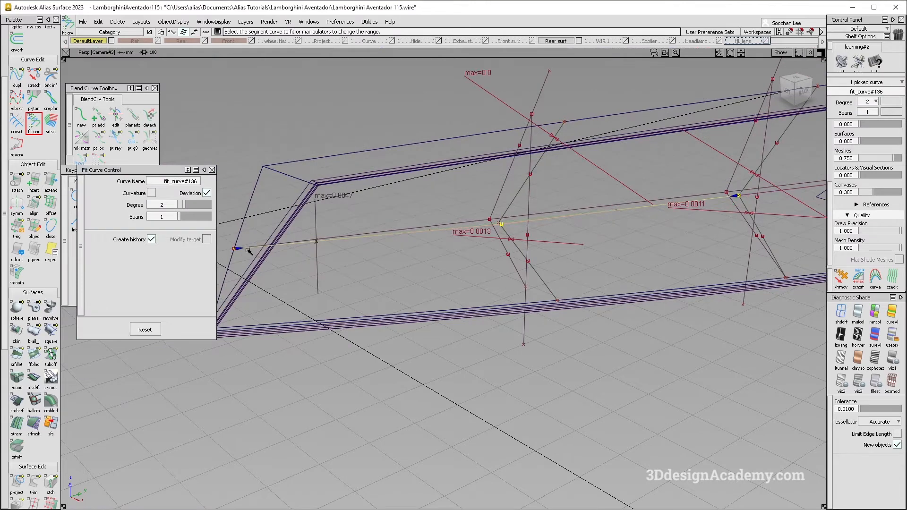
{"action": "middle_click_drag", "start_coordinate": [573, 229], "coordinate": [650, 203], "text": "alt+shift"}
{"action": "middle_click_drag", "start_coordinate": [455, 268], "coordinate": [542, 262], "text": "alt+shift"}
{"action": "left_click_drag", "start_coordinate": [460, 310], "coordinate": [435, 235], "text": "ctrl+shift"}
Step: Fit a third degree 2, single-span curve to the lengthwise curve from the first branch junction to the recess's slanted end
{"action": "left_click", "coordinate": [430, 237]}
{"action": "middle_click_drag", "start_coordinate": [360, 249], "coordinate": [402, 251], "text": "alt+shift"}
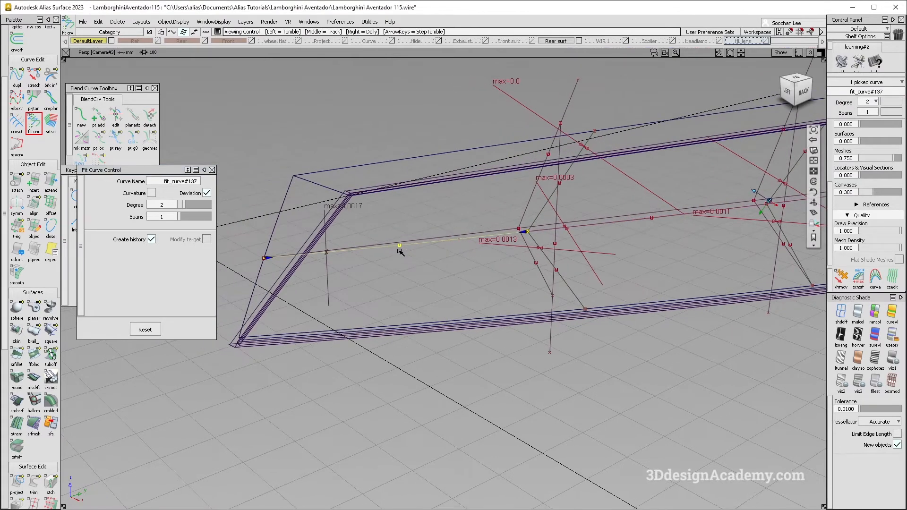
{"action": "key", "text": "alt+Tab"}
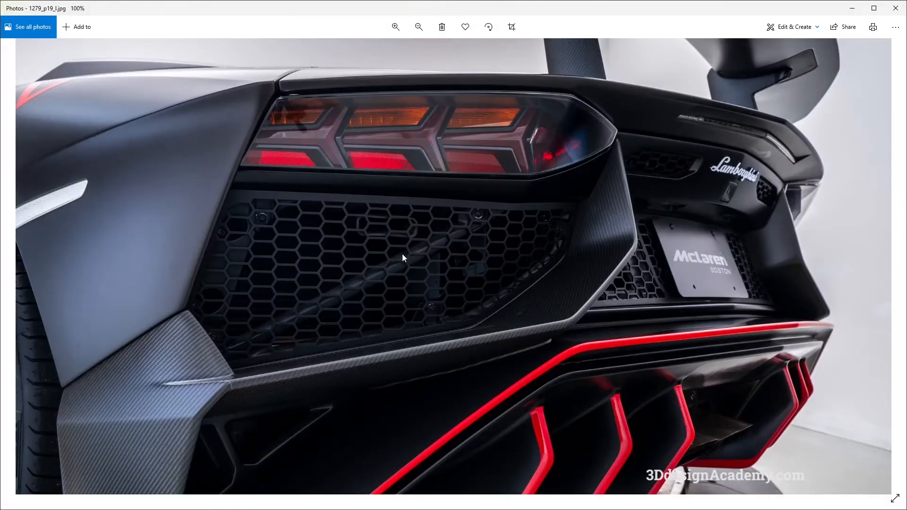
{"action": "key", "text": "alt+Tab"}
{"action": "middle_click_drag", "start_coordinate": [613, 249], "coordinate": [457, 264], "text": "alt+shift"}
{"action": "left_click_drag", "start_coordinate": [457, 263], "coordinate": [455, 227], "text": "ctrl+shift"}
{"action": "left_click_drag", "start_coordinate": [409, 284], "coordinate": [491, 255], "text": "alt+shift"}
{"action": "left_click_drag", "start_coordinate": [591, 189], "coordinate": [586, 248], "text": "ctrl+shift"}
{"action": "left_click", "coordinate": [574, 300]}
{"action": "left_click_drag", "start_coordinate": [473, 274], "coordinate": [517, 256], "text": "alt+shift"}
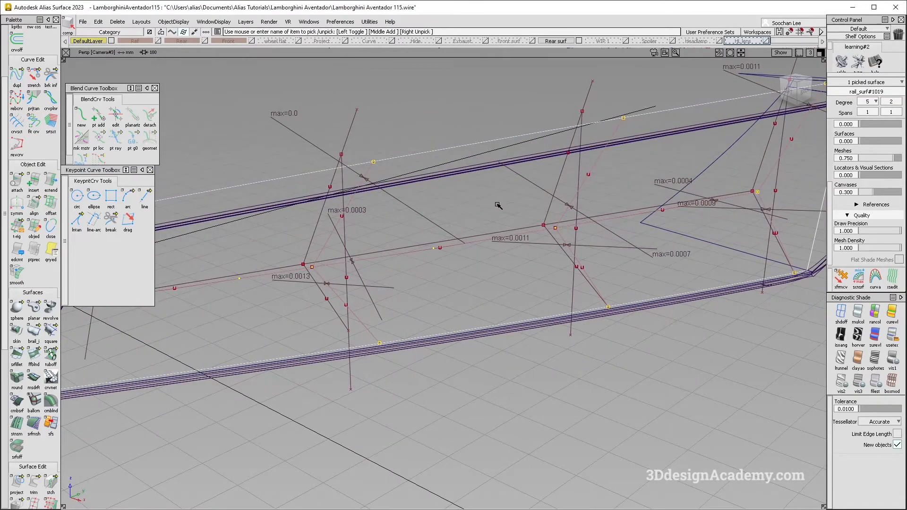
{"action": "left_click", "coordinate": [475, 316]}
{"action": "right_click_drag", "start_coordinate": [475, 314], "coordinate": [435, 262], "text": "alt+shift"}
{"action": "left_click_drag", "start_coordinate": [435, 263], "coordinate": [426, 243], "text": "alt+shift"}
{"action": "middle_click_drag", "start_coordinate": [426, 244], "coordinate": [373, 258], "text": "alt+shift"}
{"action": "left_click_drag", "start_coordinate": [360, 86], "coordinate": [279, 145], "text": "ctrl+shift"}
Step: Create a layer named Taillamp and assign all the tail light's surfaces and curves to it
{"action": "left_click", "coordinate": [246, 22]}
{"action": "left_click", "coordinate": [248, 33]}
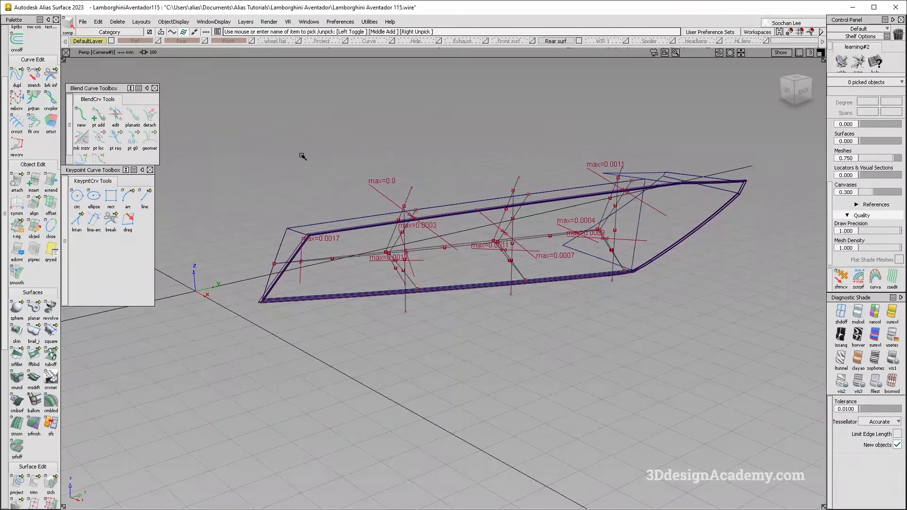
{"action": "left_click_drag", "start_coordinate": [312, 110], "coordinate": [256, 172], "text": "ctrl+shift"}
{"action": "left_click_drag", "start_coordinate": [233, 111], "coordinate": [538, 312]}
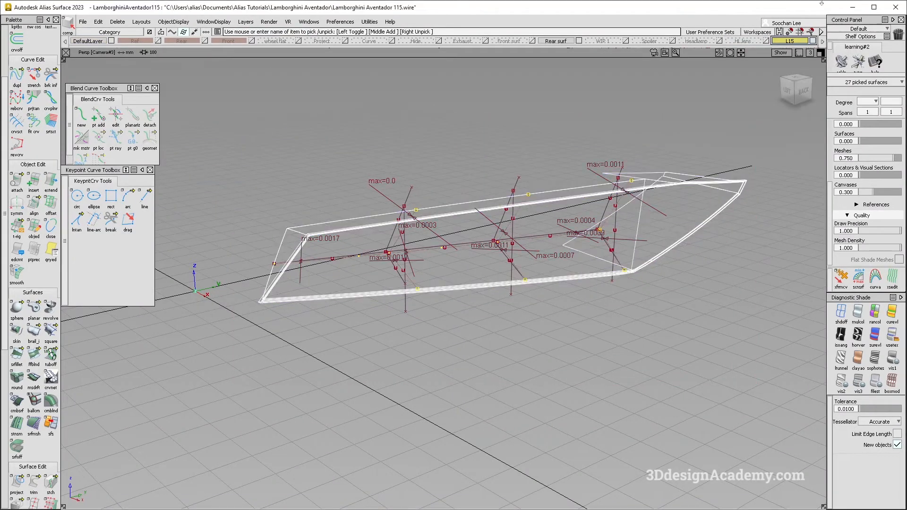
{"action": "left_click_drag", "start_coordinate": [307, 261], "coordinate": [767, 409], "text": "ctrl+shift"}
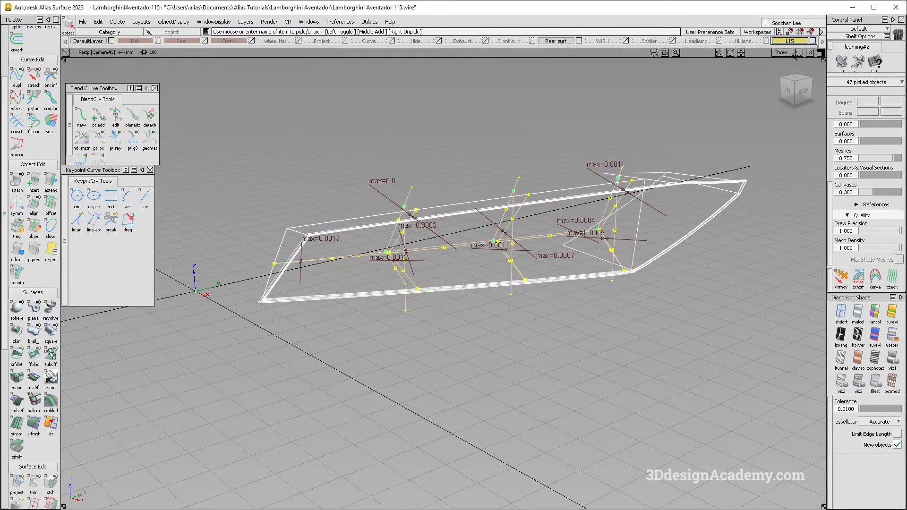
{"action": "right_click_drag", "start_coordinate": [796, 36], "coordinate": [799, 42]}
{"action": "left_click", "coordinate": [699, 146]}
{"action": "left_click_drag", "start_coordinate": [669, 98], "coordinate": [671, 112], "text": "alt+shift"}
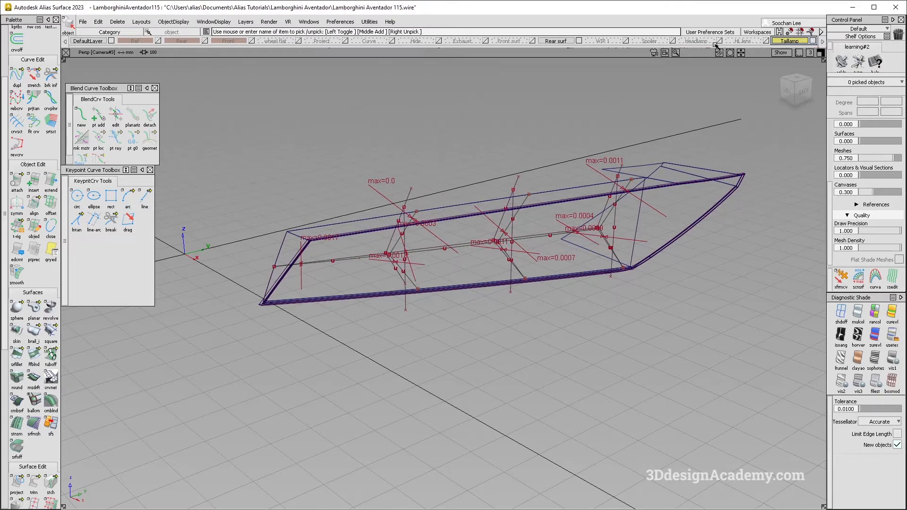
Step: Reassign the objects on the HL lens layer to the Headlamp layer
{"action": "right_click", "coordinate": [756, 41]}
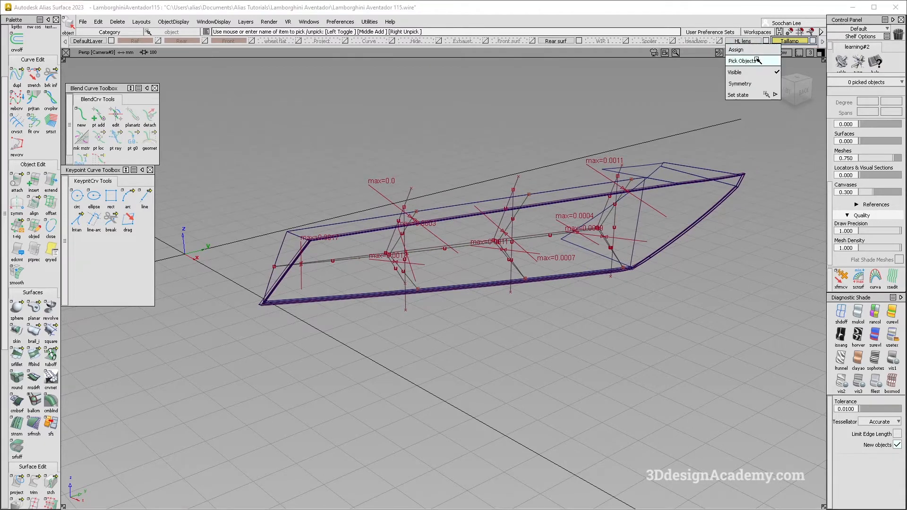
{"action": "left_click", "coordinate": [756, 60]}
{"action": "right_click", "coordinate": [704, 42]}
{"action": "left_click", "coordinate": [704, 49]}
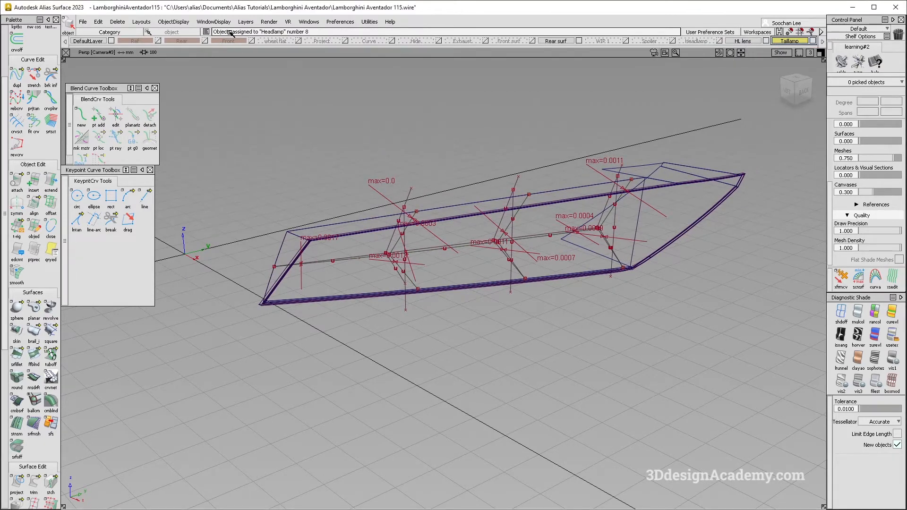
{"action": "left_click", "coordinate": [245, 21]}
{"action": "mouse_move", "coordinate": [264, 90]}
{"action": "left_click", "coordinate": [369, 90]}
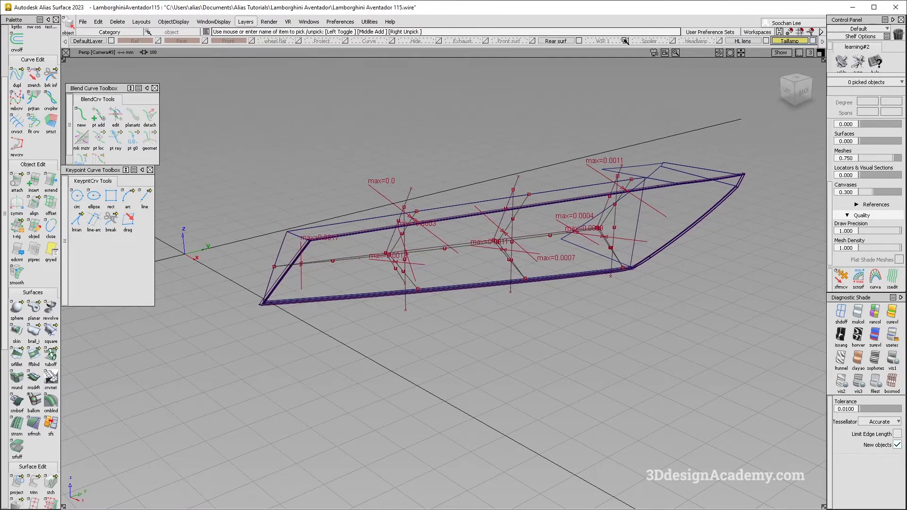
Step: Delete all objects on the WIP 1 layer
{"action": "left_click", "coordinate": [625, 41]}
{"action": "right_click", "coordinate": [603, 41]}
{"action": "left_click", "coordinate": [609, 61]}
{"action": "key", "text": "alt+space"}
{"action": "left_click_drag", "start_coordinate": [441, 150], "coordinate": [457, 160], "text": "alt+shift"}
{"action": "key", "text": "Delete"}
{"action": "key", "text": "Return"}
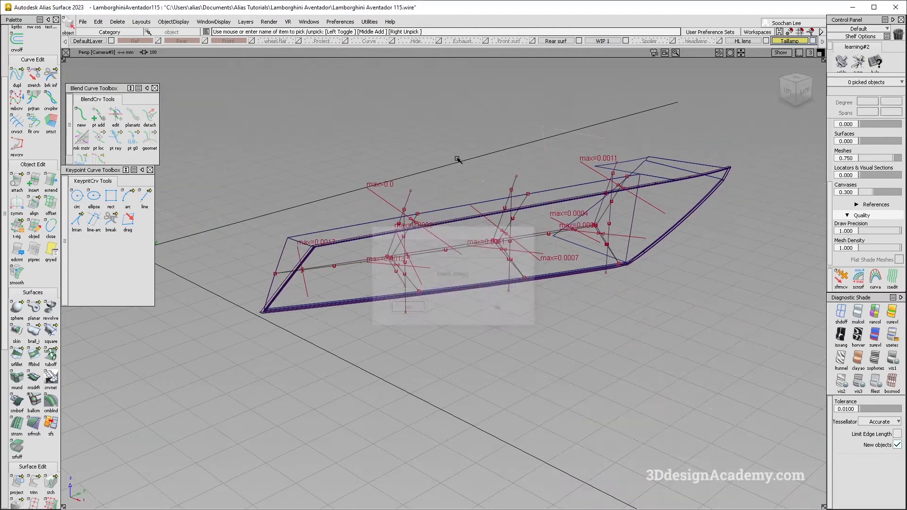
Step: Delete the unused WIP 1 and HL lens layers
{"action": "left_click", "coordinate": [248, 22]}
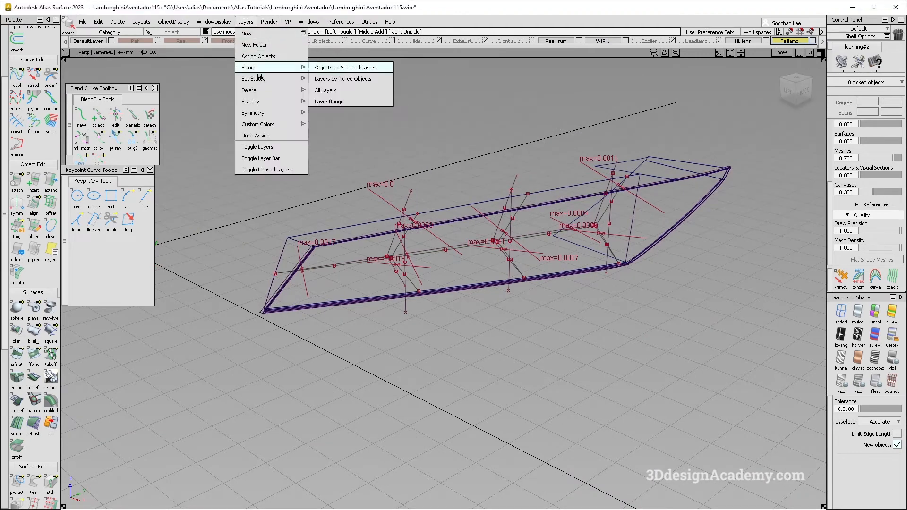
{"action": "mouse_move", "coordinate": [264, 90]}
{"action": "left_click", "coordinate": [340, 101]}
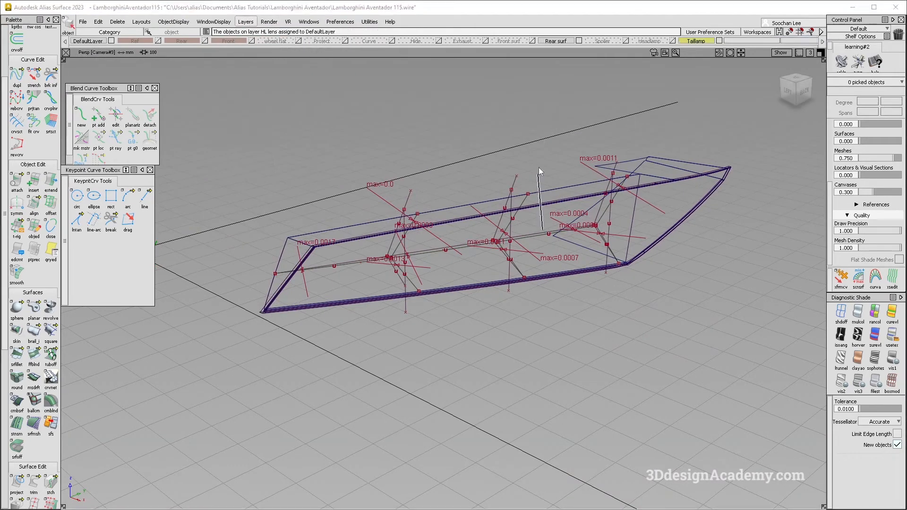
{"action": "left_click_drag", "start_coordinate": [529, 229], "coordinate": [437, 246], "text": "alt+shift"}
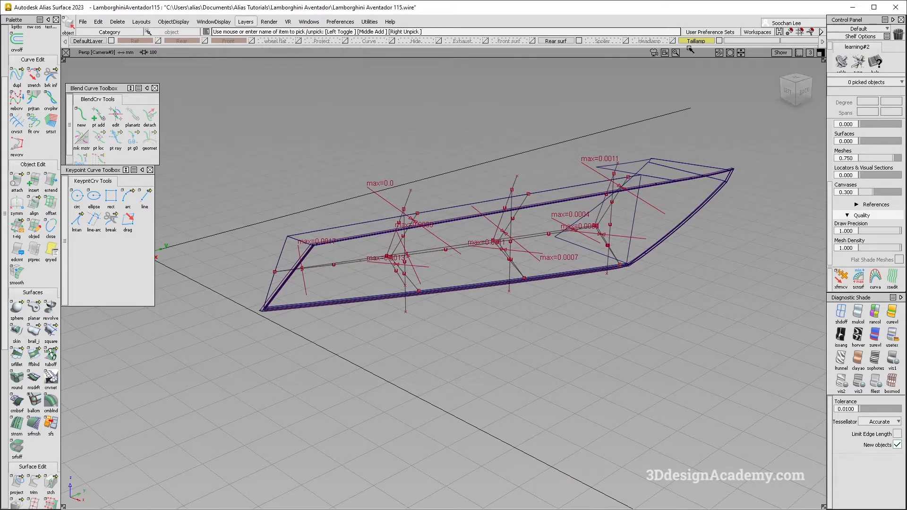
Step: Create a layer named Hide 2 for the recess's back surface and hide that layer
{"action": "left_click", "coordinate": [547, 214]}
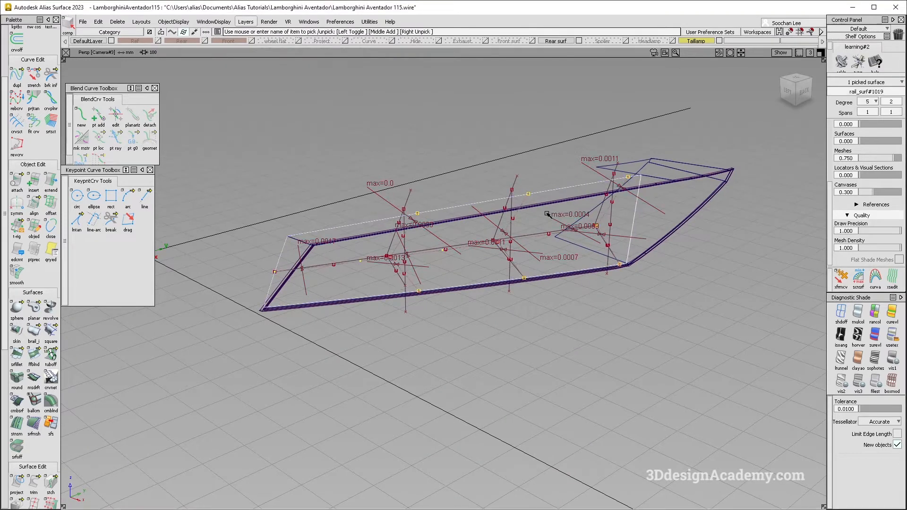
{"action": "left_click", "coordinate": [232, 22]}
{"action": "left_click", "coordinate": [244, 27]}
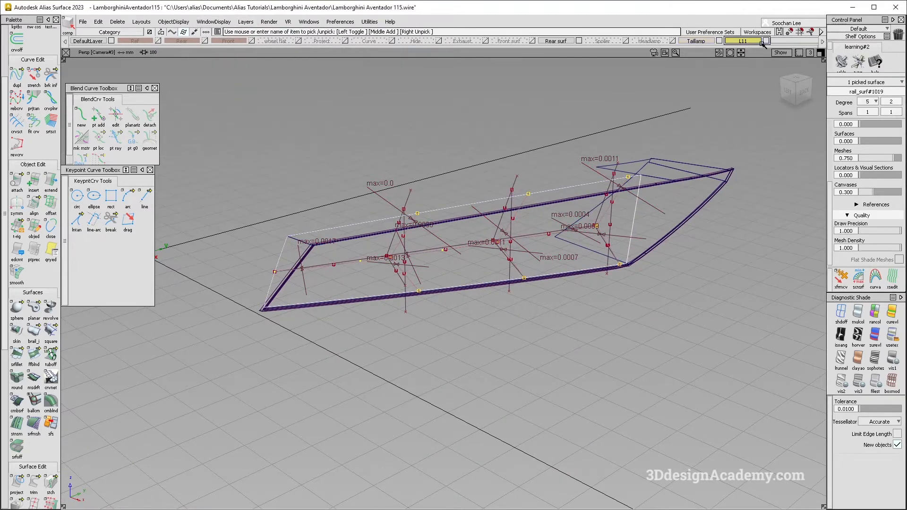
{"action": "left_click", "coordinate": [751, 42]}
{"action": "type", "text": "Hide 2"}
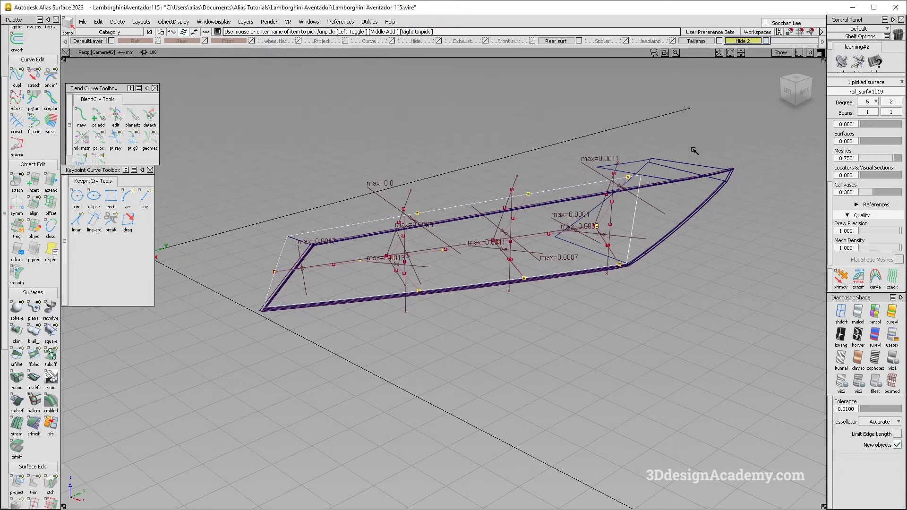
{"action": "left_click", "coordinate": [766, 42]}
Step: Assign the original lengthwise, branch and vertical guide curves to the hidden Hide 2 layer, keeping only the fitted curves visible
{"action": "right_click_drag", "start_coordinate": [534, 189], "coordinate": [594, 193], "text": "alt+shift"}
{"action": "left_click_drag", "start_coordinate": [593, 192], "coordinate": [638, 303], "text": "alt+shift"}
{"action": "left_click_drag", "start_coordinate": [644, 323], "coordinate": [637, 258], "text": "ctrl+shift"}
{"action": "left_click", "coordinate": [859, 312]}
{"action": "left_click_drag", "start_coordinate": [491, 270], "coordinate": [434, 253], "text": "alt+shift"}
{"action": "left_click", "coordinate": [436, 254]}
{"action": "left_click", "coordinate": [351, 250]}
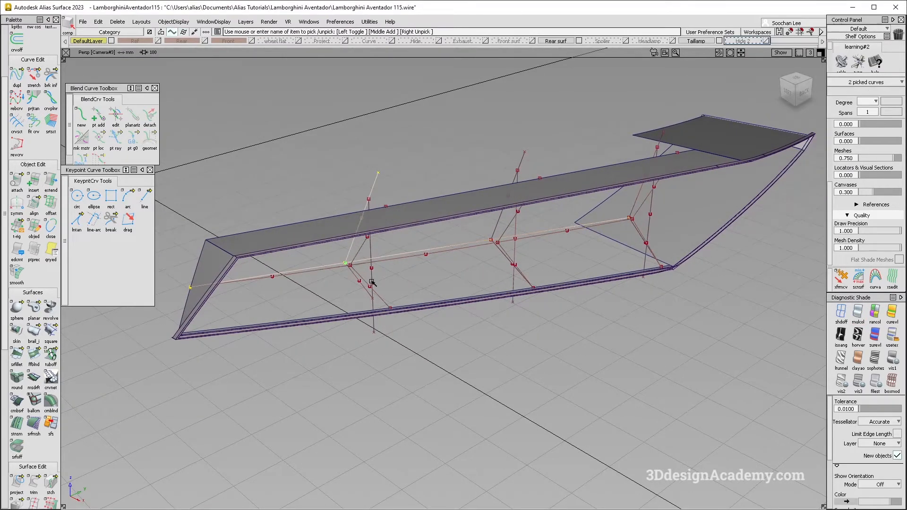
{"action": "left_click", "coordinate": [499, 250]}
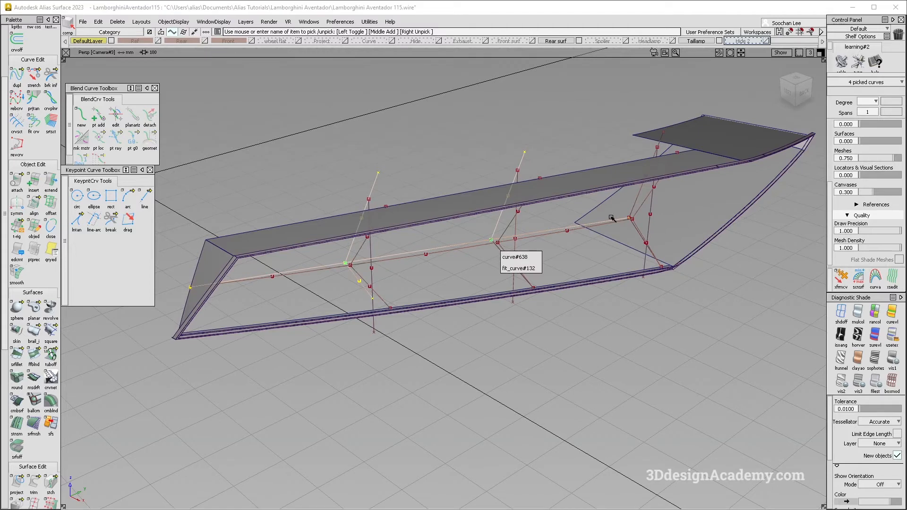
{"action": "left_click", "coordinate": [634, 229]}
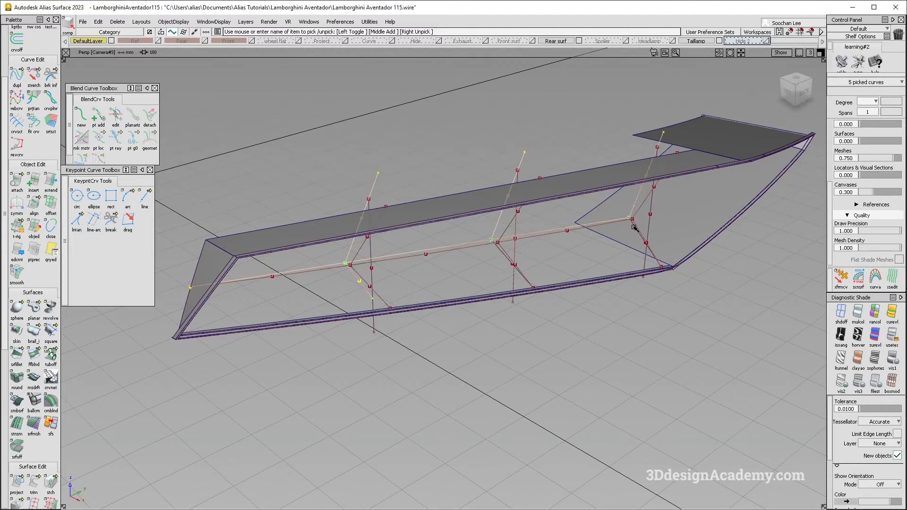
{"action": "left_click", "coordinate": [502, 251]}
{"action": "left_click", "coordinate": [515, 250]}
{"action": "left_click", "coordinate": [651, 218]}
{"action": "left_click", "coordinate": [370, 273]}
{"action": "left_click_drag", "start_coordinate": [754, 42], "coordinate": [751, 50]}
{"action": "left_click_drag", "start_coordinate": [427, 300], "coordinate": [403, 330], "text": "alt+shift"}
{"action": "left_click_drag", "start_coordinate": [404, 330], "coordinate": [386, 240], "text": "ctrl+shift"}
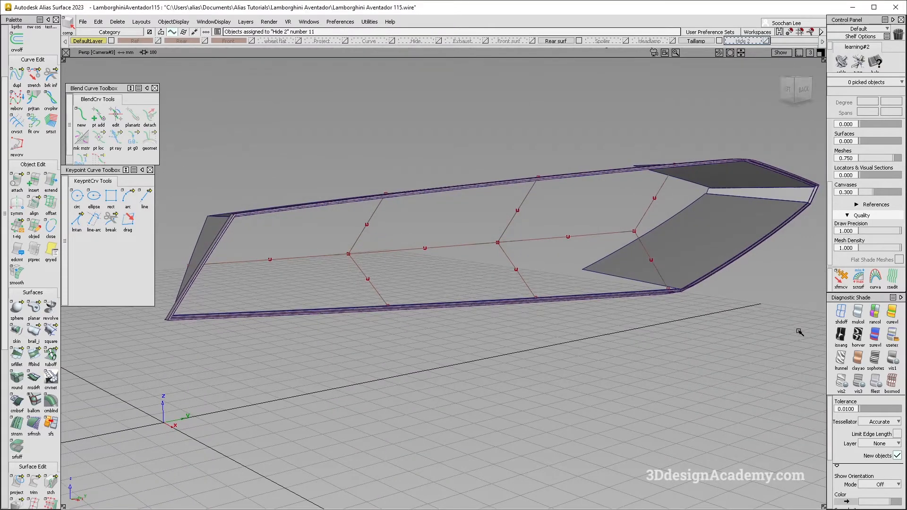
Step: Draw a straight edge point curve about 5.5 mm long along the X axis from the first branch junction
{"action": "key", "text": "F6"}
{"action": "left_click", "coordinate": [842, 313]}
{"action": "key", "text": "F8"}
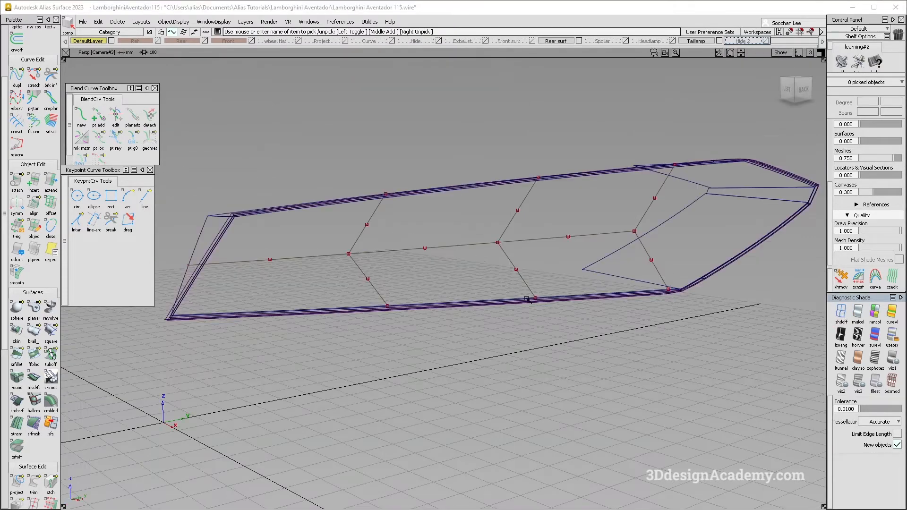
{"action": "left_click_drag", "start_coordinate": [304, 260], "coordinate": [327, 313], "text": "alt+shift"}
{"action": "right_click_drag", "start_coordinate": [306, 284], "coordinate": [366, 275], "text": "alt+shift"}
{"action": "middle_click_drag", "start_coordinate": [367, 274], "coordinate": [330, 291], "text": "alt+shift"}
{"action": "right_click_drag", "start_coordinate": [329, 292], "coordinate": [413, 287], "text": "alt+shift"}
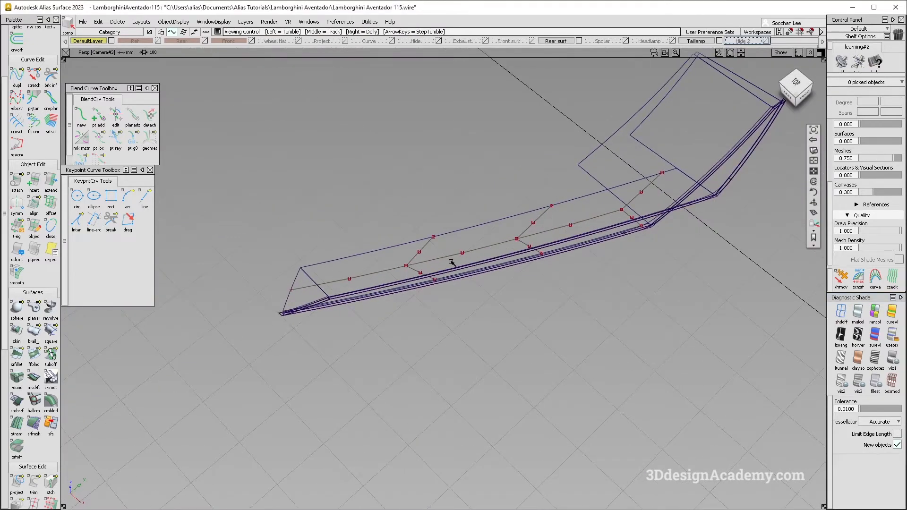
{"action": "scroll", "coordinate": [32, 84], "scroll_direction": "up", "scroll_amount": 3}
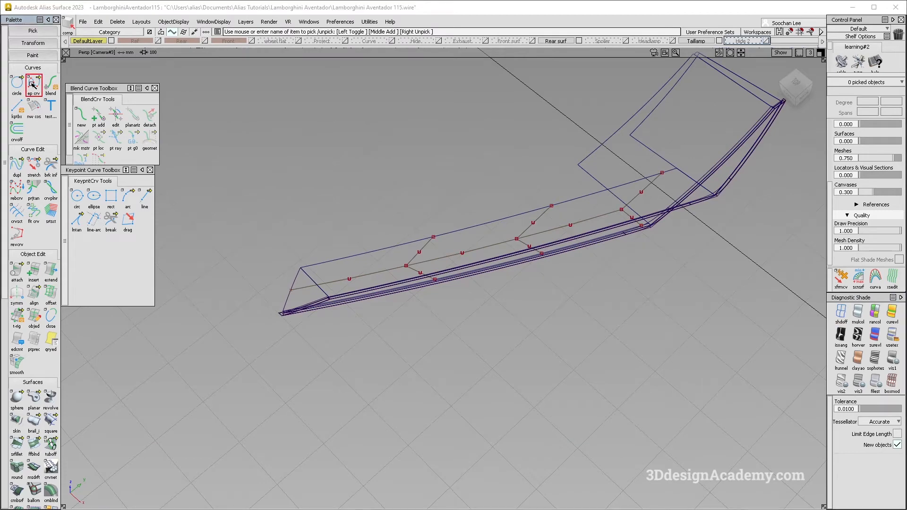
{"action": "scroll", "coordinate": [412, 268], "scroll_direction": "up", "scroll_amount": 3}
{"action": "left_click", "coordinate": [387, 263]}
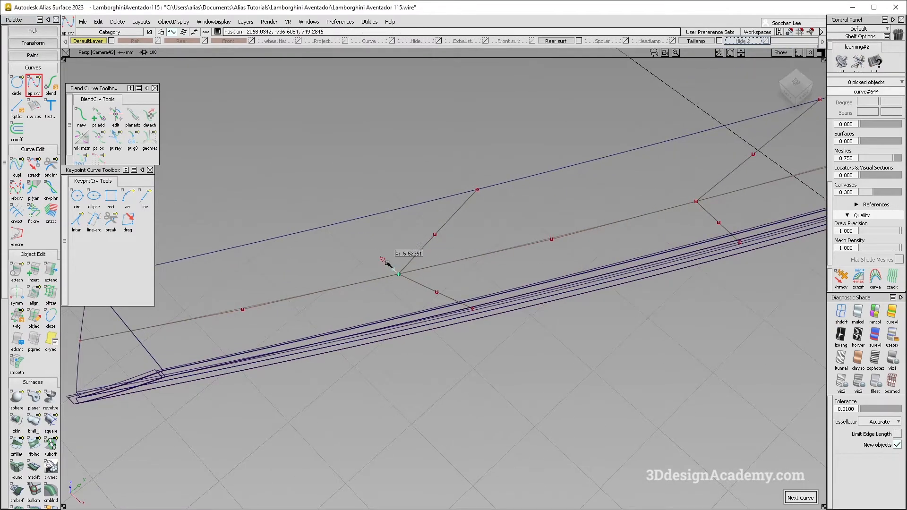
{"action": "mouse_move", "coordinate": [384, 317]}
{"action": "left_mouse_down", "text": "ctrl+shift"}
{"action": "mouse_move", "coordinate": [351, 213]}
{"action": "mouse_move", "coordinate": [375, 275]}
{"action": "left_mouse_up", "text": "ctrl+shift"}
{"action": "left_click", "coordinate": [391, 272]}
{"action": "mouse_move", "coordinate": [218, 344]}
{"action": "middle_mouse_down", "text": "alt+shift"}
{"action": "mouse_move", "coordinate": [264, 303]}
{"action": "mouse_move", "coordinate": [197, 316]}
{"action": "mouse_move", "coordinate": [234, 307]}
{"action": "middle_mouse_up", "text": "alt+shift"}
Step: Copy the short X-axis curve to the second branch junction and to the outer end of the lengthwise curve
{"action": "key", "text": "ctrl+c"}
{"action": "key", "text": "ctrl+v"}
{"action": "left_click", "coordinate": [511, 236], "text": "ctrl"}
{"action": "middle_click_drag", "start_coordinate": [513, 237], "coordinate": [282, 306], "text": "alt+shift"}
{"action": "key", "text": "ctrl+v"}
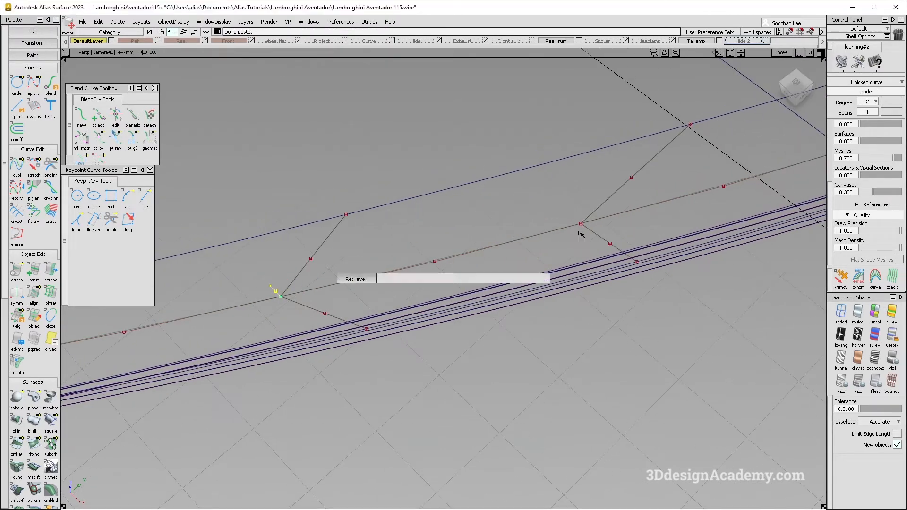
{"action": "left_click", "coordinate": [581, 232], "text": "ctrl"}
{"action": "middle_click_drag", "start_coordinate": [203, 328], "coordinate": [454, 273], "text": "alt+shift"}
{"action": "left_click_drag", "start_coordinate": [259, 333], "coordinate": [237, 245], "text": "ctrl+shift"}
Step: Stretch the ends of the outermost lengthwise curve segment onto the free ends of the short X-axis curves
{"action": "left_click", "coordinate": [41, 172]}
{"action": "left_click", "coordinate": [247, 301]}
{"action": "key", "text": "Return"}
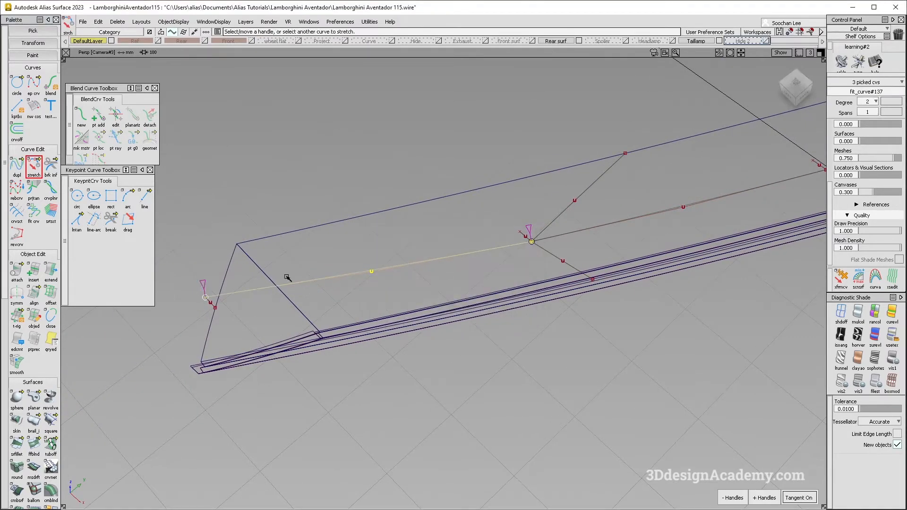
{"action": "middle_click_drag", "start_coordinate": [552, 271], "coordinate": [483, 291], "text": "alt+shift"}
{"action": "left_click", "coordinate": [480, 257]}
{"action": "key", "text": "Return"}
Step: Stretch the junction end of the inner lengthwise curve segment onto the second short X-axis curve, comparing with the taillight photo
{"action": "left_click_drag", "start_coordinate": [463, 258], "coordinate": [450, 247], "text": "ctrl"}
{"action": "middle_click_drag", "start_coordinate": [546, 229], "coordinate": [312, 279], "text": "alt+shift"}
{"action": "left_click", "coordinate": [561, 233]}
{"action": "left_click", "coordinate": [561, 231]}
{"action": "left_click_drag", "start_coordinate": [532, 238], "coordinate": [519, 201], "text": "ctrl"}
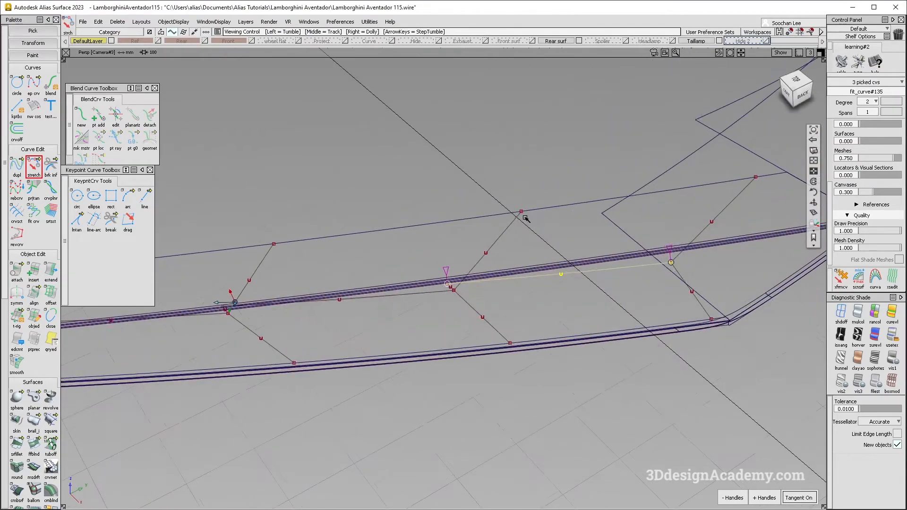
{"action": "key", "text": "alt+Tab"}
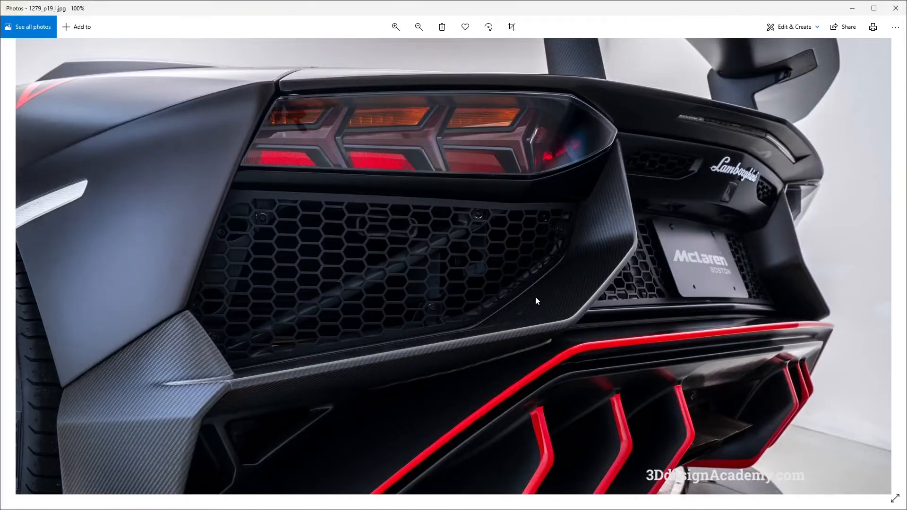
{"action": "key", "text": "alt+Tab"}
{"action": "left_click_drag", "start_coordinate": [404, 347], "coordinate": [369, 303], "text": "alt+shift"}
{"action": "left_click_drag", "start_coordinate": [420, 401], "coordinate": [398, 321], "text": "ctrl+shift"}
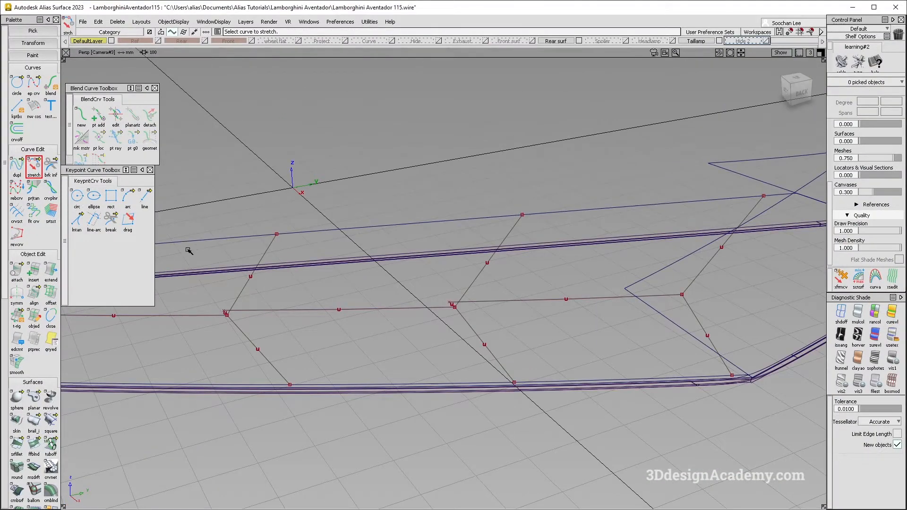
Step: Draw a short vertical edge point curve upward from the first branch junction in the Back view
{"action": "left_click", "coordinate": [36, 78]}
{"action": "left_click", "coordinate": [244, 286], "text": "ctrl+alt"}
{"action": "middle_click_drag", "start_coordinate": [338, 324], "coordinate": [452, 324], "text": "alt+shift"}
{"action": "left_click_drag", "start_coordinate": [321, 313], "coordinate": [307, 287], "text": "alt+shift"}
{"action": "right_click_drag", "start_coordinate": [345, 318], "coordinate": [373, 300], "text": "alt+shift"}
{"action": "left_click", "coordinate": [337, 303], "text": "ctrl"}
{"action": "key", "text": "F6"}
{"action": "key", "text": "F7"}
{"action": "right_click_drag", "start_coordinate": [234, 321], "coordinate": [350, 316], "text": "alt+shift"}
{"action": "middle_click_drag", "start_coordinate": [240, 293], "coordinate": [291, 313], "text": "alt+shift"}
{"action": "right_click_drag", "start_coordinate": [276, 318], "coordinate": [278, 307]}
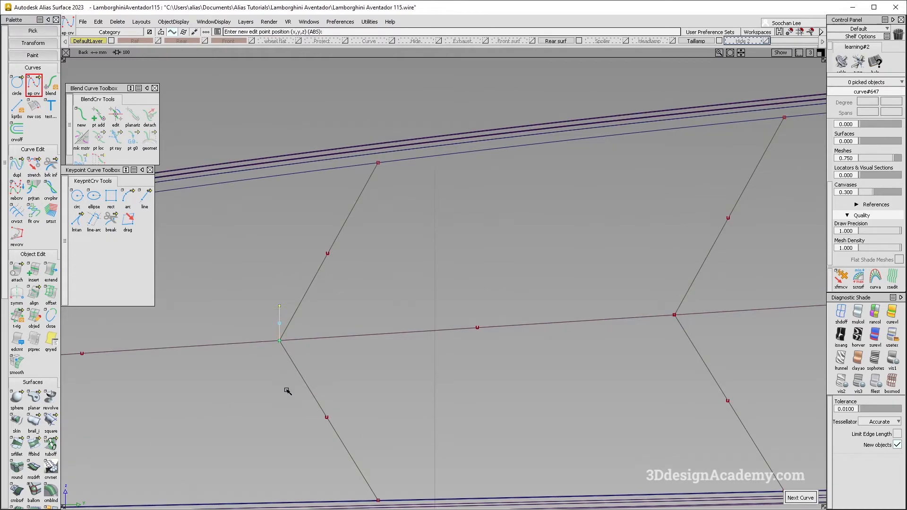
Step: Draw a matching short vertical edge point curve downward from the first branch junction, checking the taillight photo
{"action": "left_click", "coordinate": [280, 349], "text": "ctrl"}
{"action": "right_click_drag", "start_coordinate": [279, 349], "coordinate": [281, 382]}
{"action": "left_click", "coordinate": [800, 498]}
{"action": "left_click_drag", "start_coordinate": [804, 341], "coordinate": [614, 321], "text": "alt+shift"}
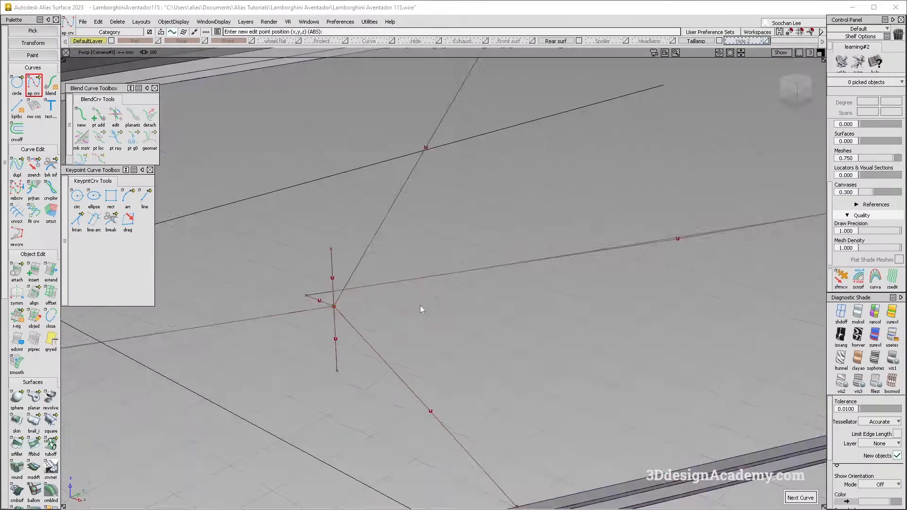
{"action": "left_click_drag", "start_coordinate": [420, 306], "coordinate": [648, 319], "text": "alt+shift"}
{"action": "left_click", "coordinate": [41, 173]}
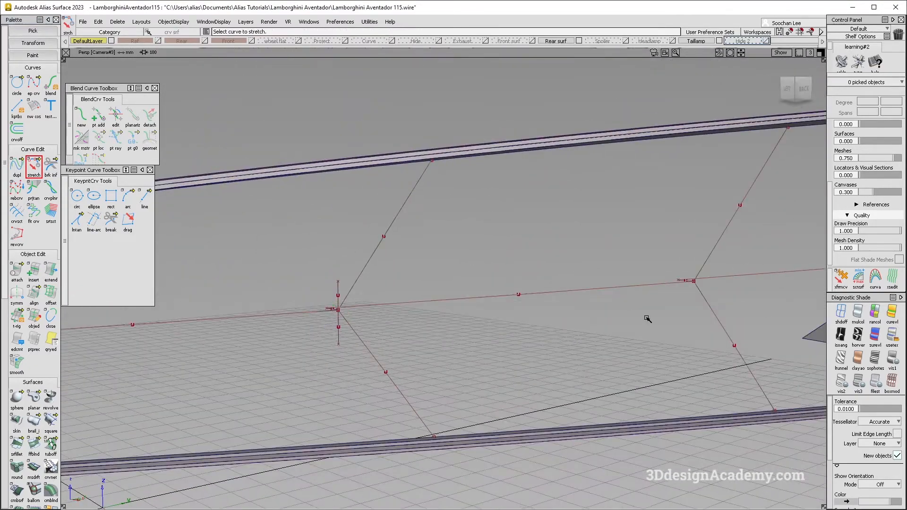
Step: Show the Hide 2 layer and draw a long vertical edge point curve spanning the recess height beside the first branch junction
{"action": "left_click", "coordinate": [767, 41]}
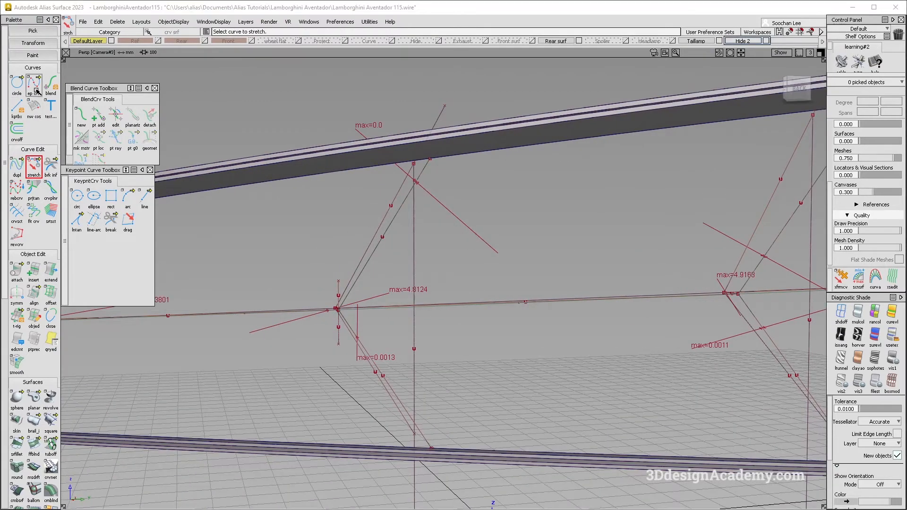
{"action": "left_click", "coordinate": [336, 174]}
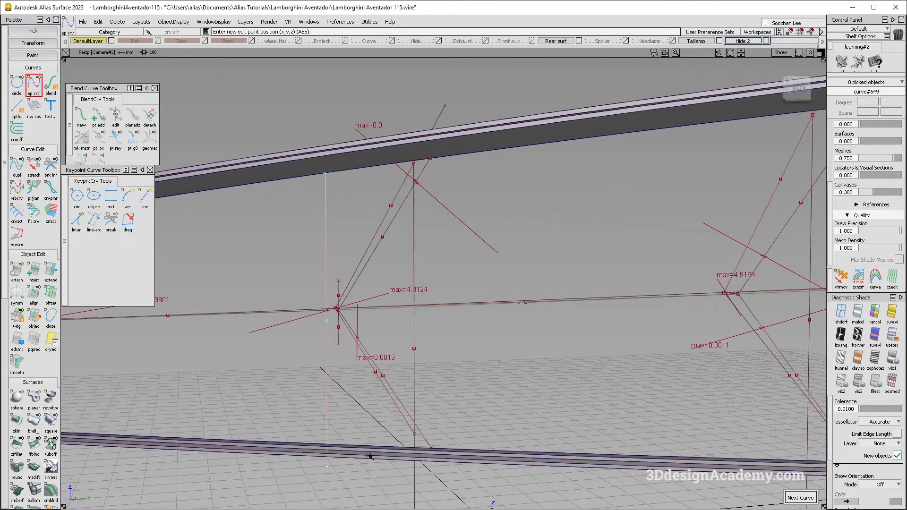
{"action": "scroll", "coordinate": [31, 456], "scroll_direction": "down", "scroll_amount": 3}
{"action": "left_click", "coordinate": [215, 314]}
{"action": "left_click", "coordinate": [327, 226]}
{"action": "left_click", "coordinate": [145, 329]}
{"action": "left_click_drag", "start_coordinate": [392, 267], "coordinate": [219, 280], "text": "alt+shift"}
{"action": "right_click_drag", "start_coordinate": [218, 280], "coordinate": [406, 253], "text": "alt+shift"}
{"action": "left_click_drag", "start_coordinate": [406, 253], "coordinate": [446, 246], "text": "alt+shift"}
{"action": "left_click", "coordinate": [503, 224], "text": "alt+shift"}
{"action": "right_click_drag", "start_coordinate": [503, 224], "coordinate": [478, 224], "text": "alt+shift"}
{"action": "mouse_move", "coordinate": [478, 224]}
{"action": "left_mouse_down", "text": "alt+shift"}
{"action": "mouse_move", "coordinate": [395, 236]}
{"action": "mouse_move", "coordinate": [377, 225]}
{"action": "mouse_move", "coordinate": [474, 248]}
{"action": "mouse_move", "coordinate": [455, 296]}
{"action": "mouse_move", "coordinate": [444, 280]}
{"action": "mouse_move", "coordinate": [506, 313]}
{"action": "mouse_move", "coordinate": [466, 273]}
{"action": "mouse_move", "coordinate": [516, 358]}
{"action": "mouse_move", "coordinate": [423, 217]}
{"action": "mouse_move", "coordinate": [446, 247]}
{"action": "mouse_move", "coordinate": [471, 251]}
{"action": "left_mouse_up", "text": "alt+shift"}
{"action": "mouse_move", "coordinate": [494, 178]}
{"action": "left_mouse_down", "text": "ctrl+shift"}
{"action": "mouse_move", "coordinate": [473, 214]}
{"action": "mouse_move", "coordinate": [397, 203]}
{"action": "mouse_move", "coordinate": [441, 251]}
{"action": "left_mouse_up", "text": "ctrl+shift"}
{"action": "left_click", "coordinate": [479, 206]}
{"action": "left_click", "coordinate": [316, 213]}
{"action": "scroll", "coordinate": [28, 125], "scroll_direction": "up", "scroll_amount": 5}
{"action": "left_click", "coordinate": [34, 84]}
{"action": "left_click", "coordinate": [474, 401]}
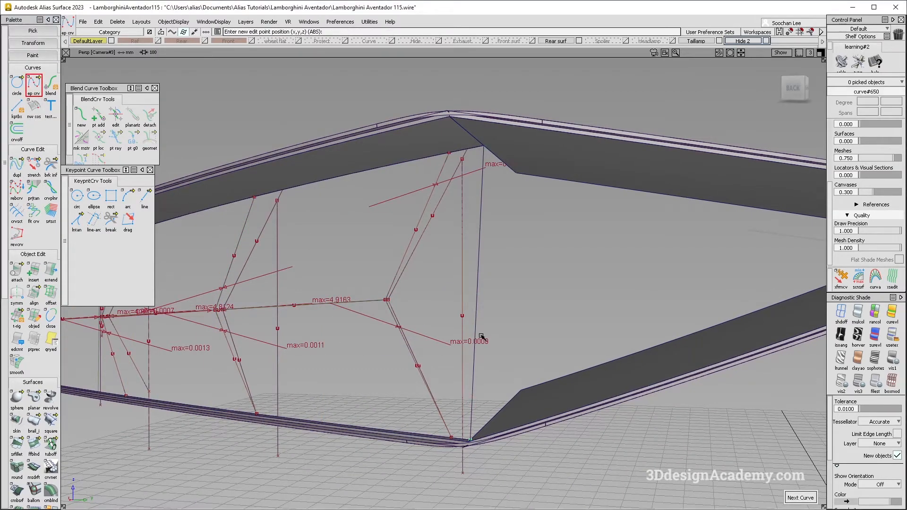
{"action": "right_click_drag", "start_coordinate": [477, 132], "coordinate": [478, 131]}
{"action": "left_click_drag", "start_coordinate": [470, 159], "coordinate": [358, 235], "text": "alt+shift"}
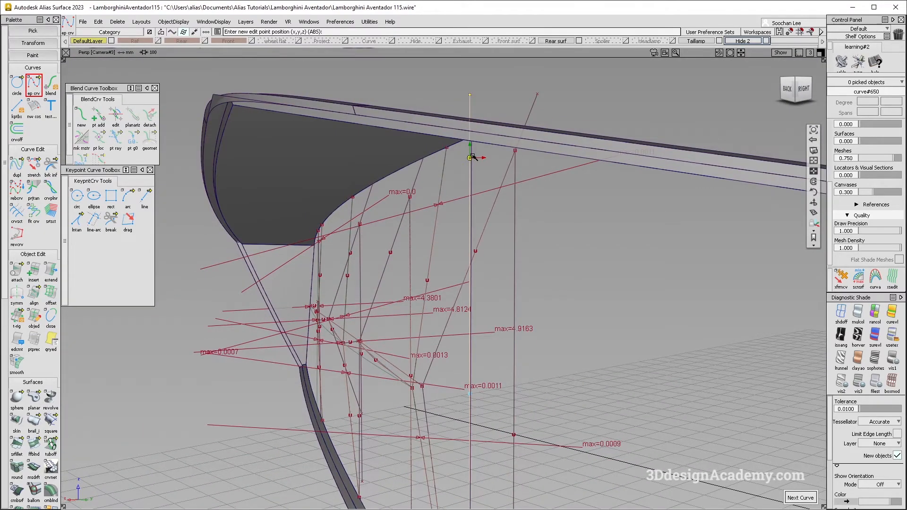
{"action": "left_click_drag", "start_coordinate": [312, 254], "coordinate": [475, 158], "text": "alt+shift"}
{"action": "left_click", "coordinate": [473, 165]}
{"action": "key", "text": "Delete"}
{"action": "key", "text": "Return"}
Step: Hide the Hide 2 layer so only the fitted curves and new guide curves remain around the first junction
{"action": "right_click_drag", "start_coordinate": [391, 271], "coordinate": [331, 279], "text": "alt+shift"}
{"action": "left_click_drag", "start_coordinate": [378, 279], "coordinate": [581, 193], "text": "alt+shift"}
{"action": "middle_click_drag", "start_coordinate": [582, 193], "coordinate": [506, 205], "text": "alt+shift"}
{"action": "left_click_drag", "start_coordinate": [507, 205], "coordinate": [563, 263], "text": "alt+shift"}
{"action": "left_click_drag", "start_coordinate": [697, 163], "coordinate": [561, 98], "text": "ctrl+shift"}
{"action": "left_click", "coordinate": [652, 225]}
{"action": "middle_click_drag", "start_coordinate": [635, 154], "coordinate": [655, 175], "text": "alt+shift"}
{"action": "left_click_drag", "start_coordinate": [438, 177], "coordinate": [440, 270], "text": "alt+shift"}
{"action": "right_click_drag", "start_coordinate": [308, 180], "coordinate": [324, 171], "text": "alt+shift"}
{"action": "left_click_drag", "start_coordinate": [324, 171], "coordinate": [389, 271], "text": "alt+shift"}
{"action": "left_click", "coordinate": [389, 272]}
{"action": "left_click", "coordinate": [768, 41]}
{"action": "middle_click_drag", "start_coordinate": [376, 183], "coordinate": [451, 186], "text": "alt+shift"}
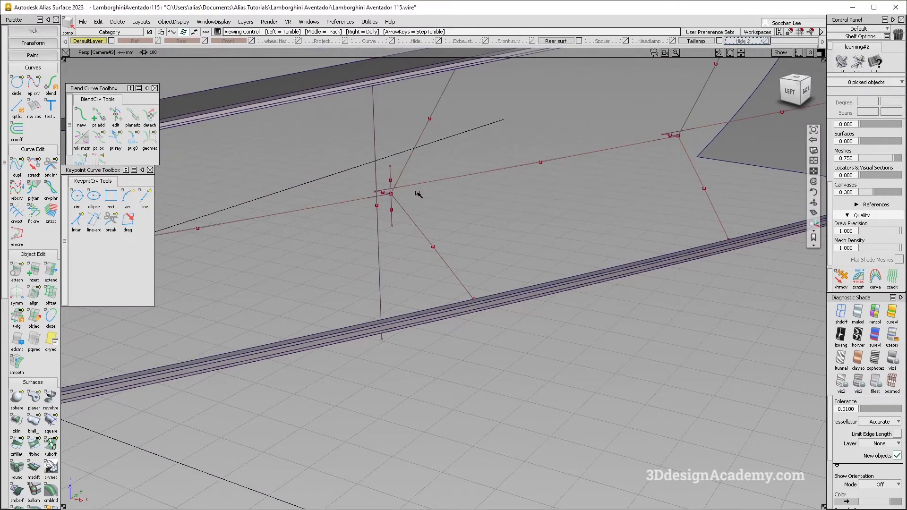
{"action": "right_click_drag", "start_coordinate": [399, 196], "coordinate": [431, 166], "text": "alt+shift"}
{"action": "left_click_drag", "start_coordinate": [432, 166], "coordinate": [420, 180], "text": "alt+shift"}
Step: Stretch the free ends of the two short vertical curves in the Left view so both slope symmetrically toward the short X-axis curve
{"action": "key", "text": "alt+Tab"}
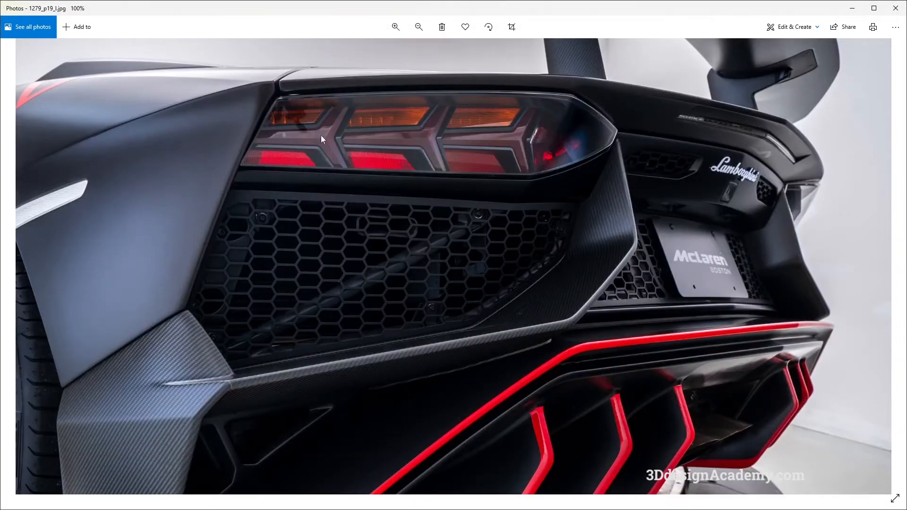
{"action": "key", "text": "alt+Tab"}
{"action": "left_click_drag", "start_coordinate": [409, 255], "coordinate": [416, 197], "text": "alt+shift"}
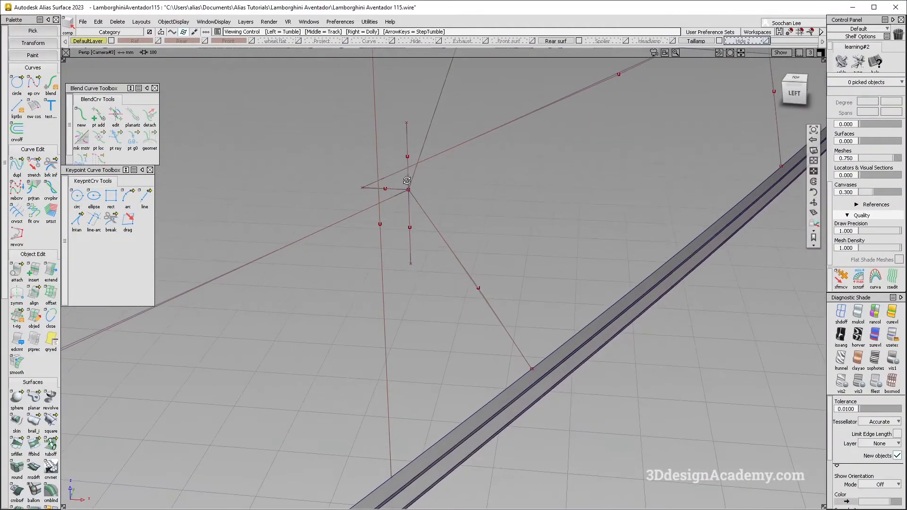
{"action": "left_click", "coordinate": [40, 176]}
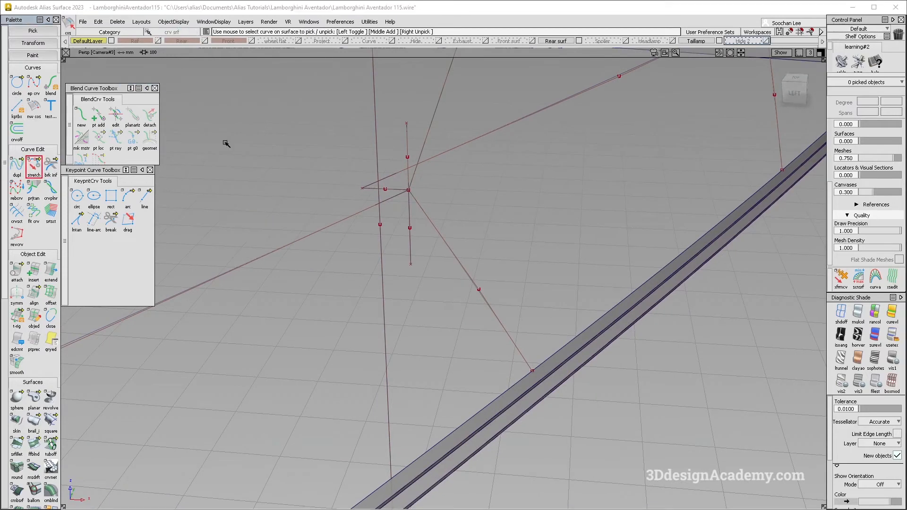
{"action": "left_click", "coordinate": [408, 132]}
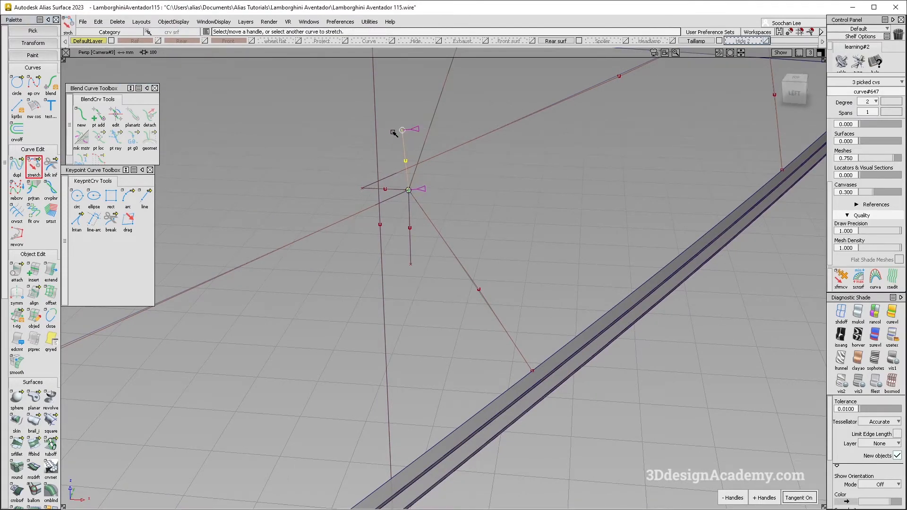
{"action": "left_click", "coordinate": [409, 232]}
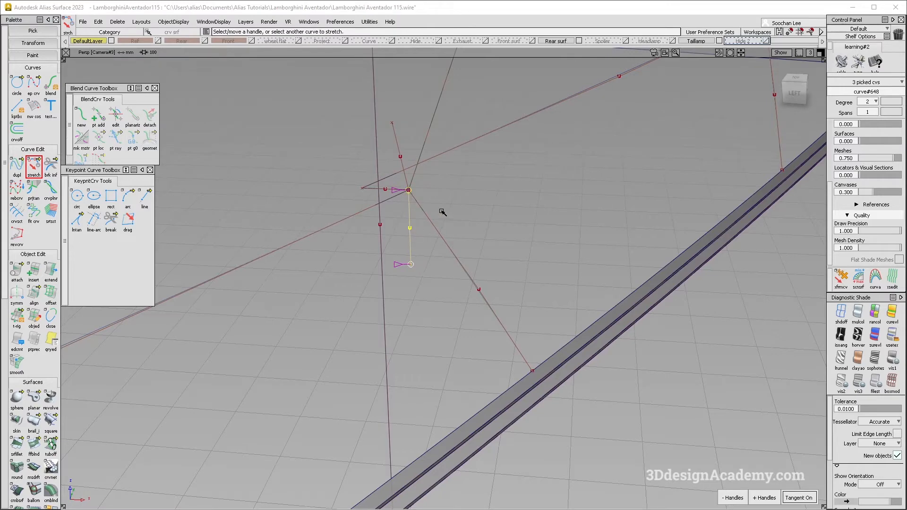
{"action": "left_click", "coordinate": [798, 92]}
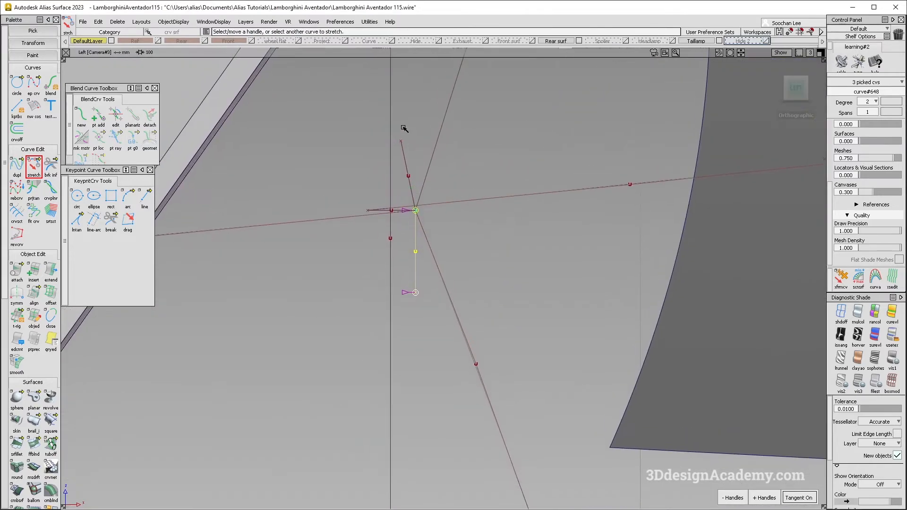
{"action": "middle_click", "coordinate": [402, 136], "text": "ctrl"}
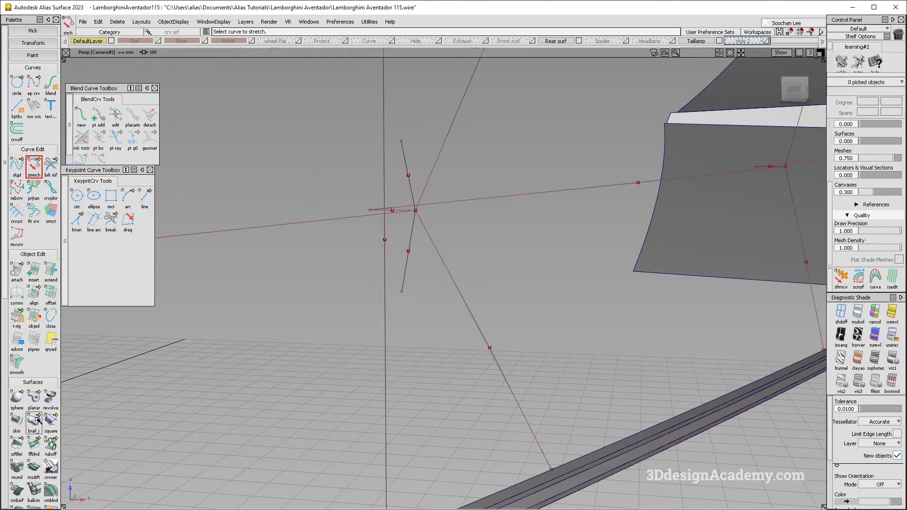
Step: Create two Monorail surfaces along the outermost lengthwise curve, using the upper and lower slanted curves as generation curves with one rail
{"action": "left_click", "coordinate": [37, 421]}
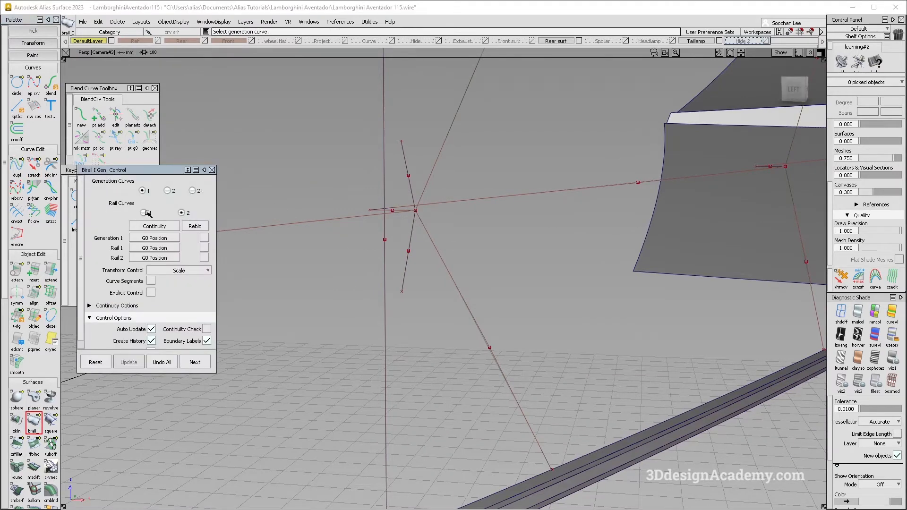
{"action": "left_click", "coordinate": [148, 213]}
{"action": "left_click", "coordinate": [409, 175]}
{"action": "left_click", "coordinate": [354, 217]}
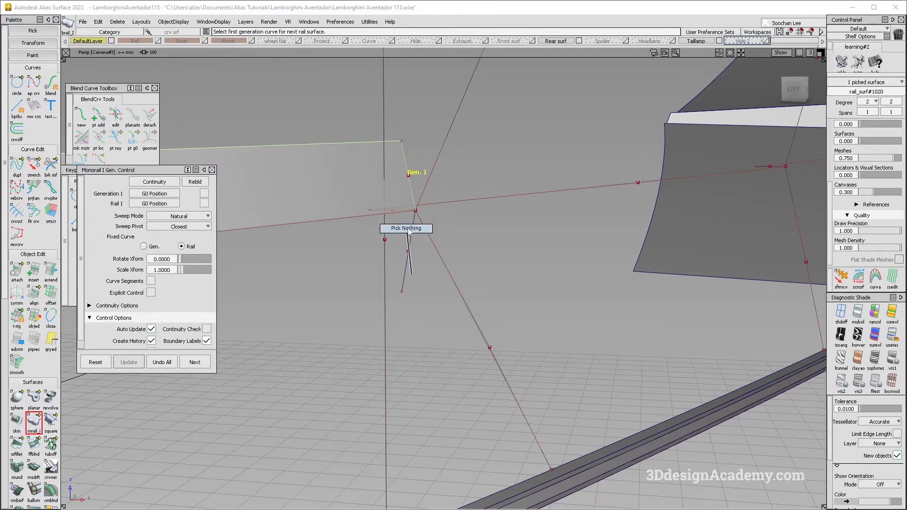
{"action": "left_click_drag", "start_coordinate": [407, 233], "coordinate": [407, 230], "text": "ctrl+shift"}
{"action": "left_click", "coordinate": [413, 229]}
{"action": "left_click", "coordinate": [369, 217]}
{"action": "left_click", "coordinate": [382, 238]}
{"action": "right_click_drag", "start_coordinate": [381, 240], "coordinate": [340, 236], "text": "alt+shift"}
{"action": "left_click_drag", "start_coordinate": [340, 236], "coordinate": [389, 222], "text": "alt+shift"}
{"action": "left_click_drag", "start_coordinate": [389, 224], "coordinate": [413, 230], "text": "ctrl+shift"}
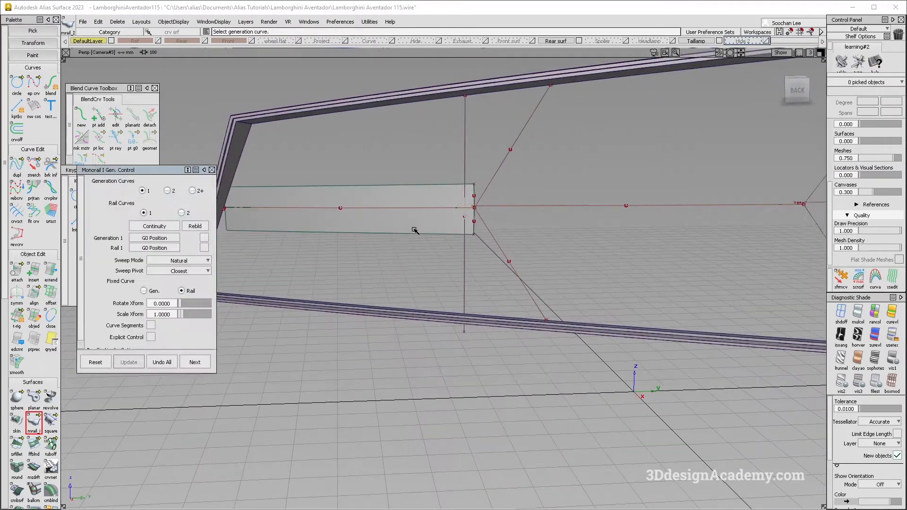
Step: Inspect the two rail surfaces against the taillight photo and turn off the diagnostic shading
{"action": "key", "text": "alt+Tab"}
{"action": "key", "text": "alt+Tab"}
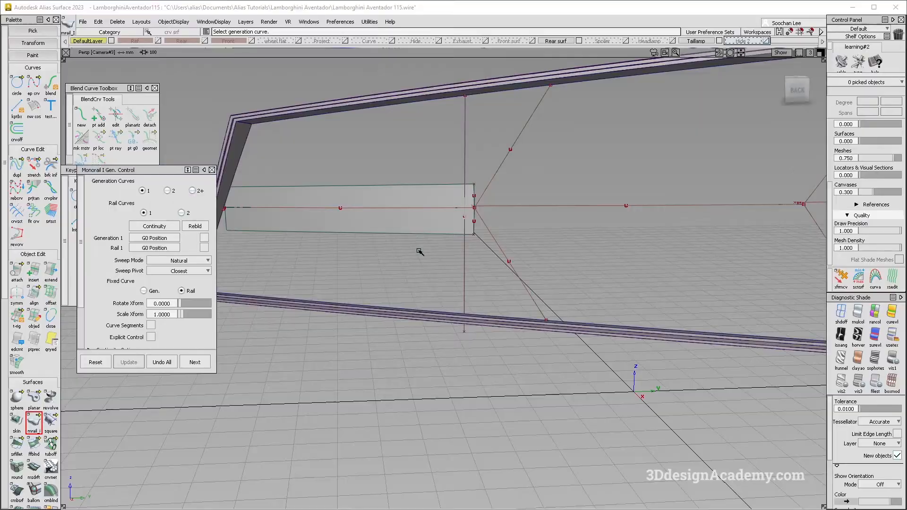
{"action": "left_click_drag", "start_coordinate": [413, 239], "coordinate": [306, 228], "text": "alt+shift"}
{"action": "right_click_drag", "start_coordinate": [306, 217], "coordinate": [350, 196], "text": "alt+shift"}
{"action": "left_click_drag", "start_coordinate": [350, 196], "coordinate": [425, 211], "text": "alt+shift"}
{"action": "middle_click_drag", "start_coordinate": [709, 322], "coordinate": [512, 330], "text": "alt+shift"}
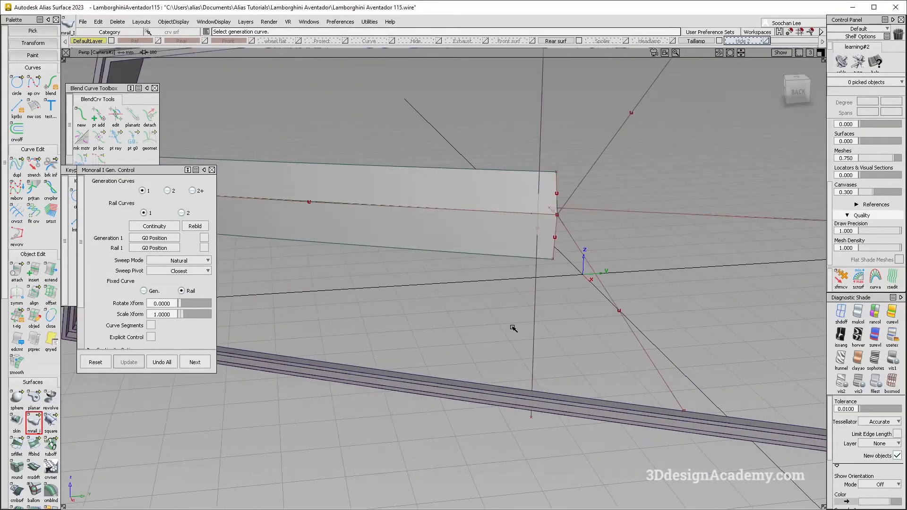
{"action": "left_click", "coordinate": [863, 311]}
{"action": "key", "text": "F7"}
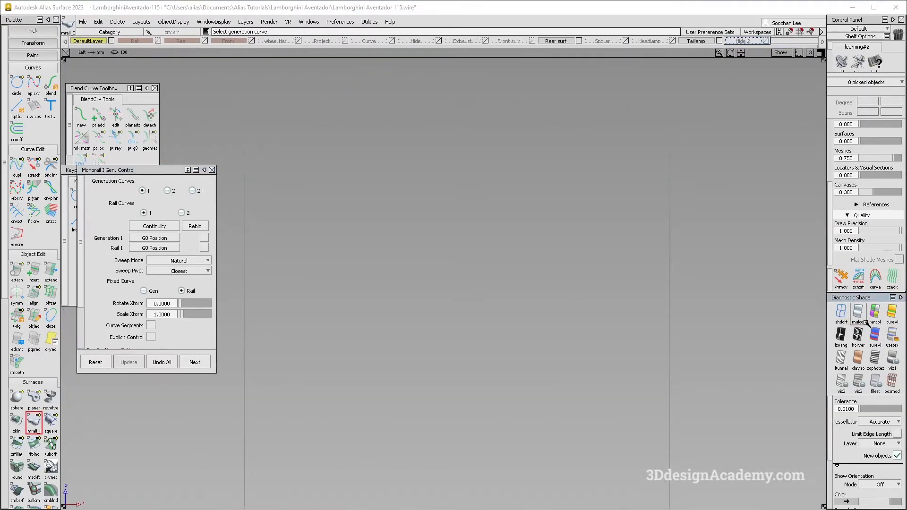
{"action": "left_click", "coordinate": [841, 313]}
{"action": "right_click_drag", "start_coordinate": [334, 320], "coordinate": [331, 362], "text": "alt+shift"}
{"action": "middle_click_drag", "start_coordinate": [330, 362], "coordinate": [456, 328], "text": "alt+shift"}
Step: Browse the rear reference photos in the Photos app to study the shape of the taillight's Y-shaped ribs
{"action": "key", "text": "alt+Tab"}
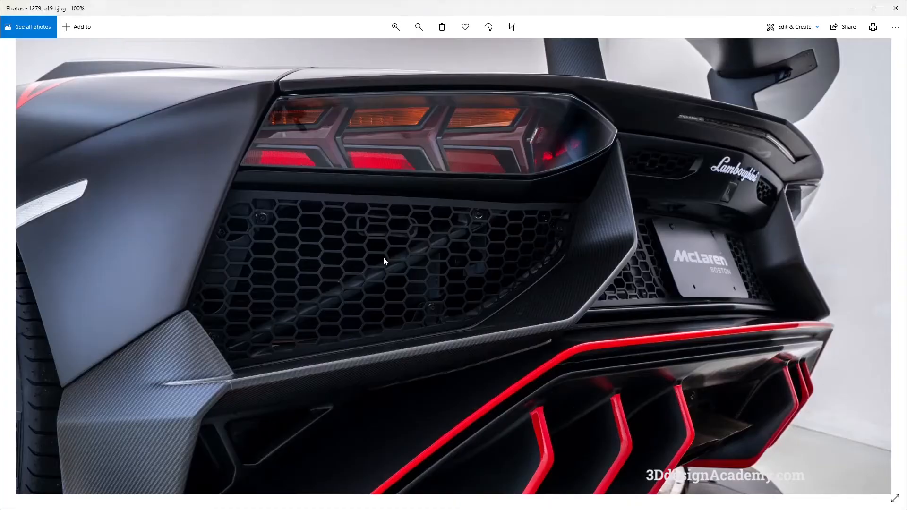
{"action": "key", "text": "Right"}
{"action": "key", "text": "Right"}
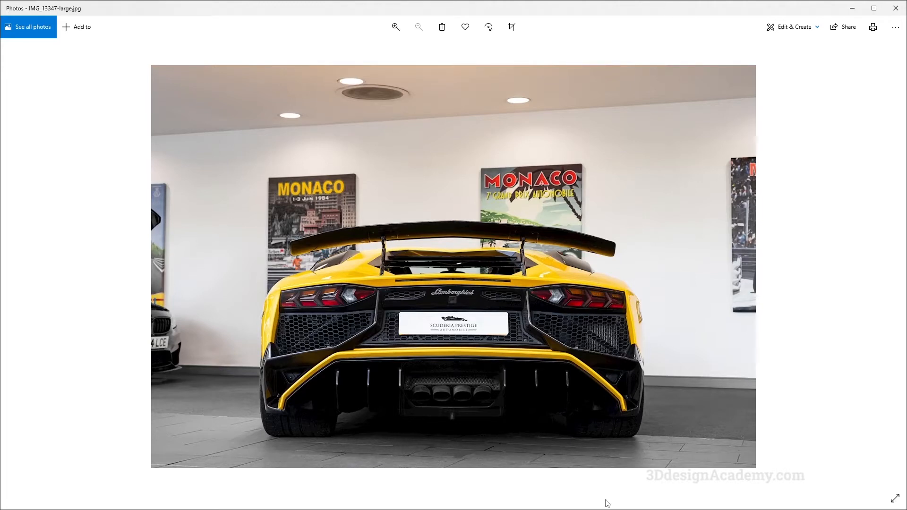
{"action": "key", "text": "Right"}
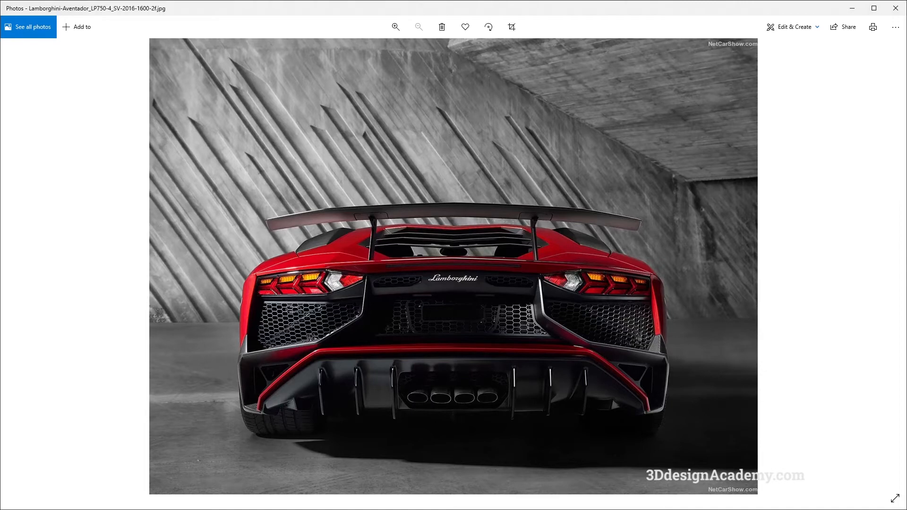
{"action": "key", "text": "Right"}
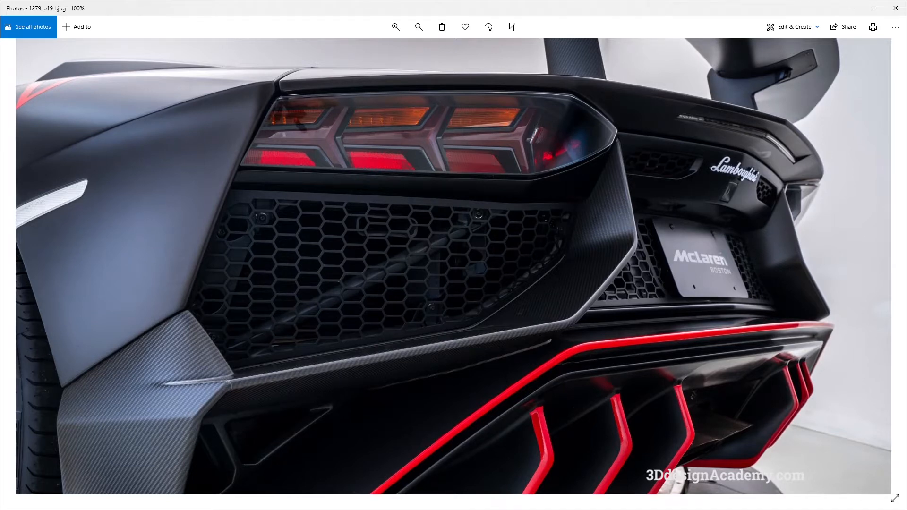
Step: Switch to Alias and delete the two trial rail surfaces with their slanted and short construction curves in the Back view
{"action": "key", "text": "alt+Tab"}
{"action": "right_click_drag", "start_coordinate": [457, 277], "coordinate": [440, 324], "text": "alt+shift"}
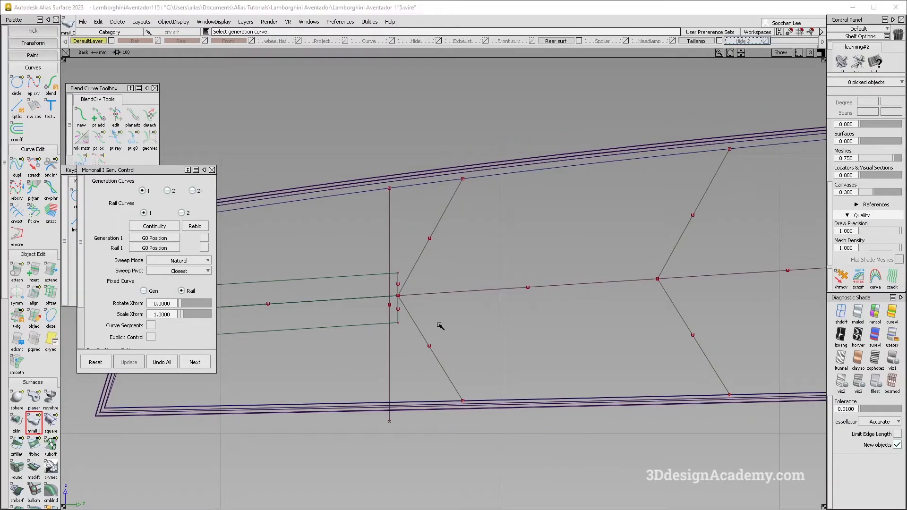
{"action": "left_click_drag", "start_coordinate": [361, 269], "coordinate": [359, 283], "text": "ctrl+shift"}
{"action": "left_click", "coordinate": [359, 276]}
{"action": "left_click", "coordinate": [368, 324]}
{"action": "key", "text": "Delete"}
{"action": "key", "text": "Return"}
{"action": "middle_click_drag", "start_coordinate": [388, 338], "coordinate": [398, 324], "text": "alt+shift"}
{"action": "left_click_drag", "start_coordinate": [400, 324], "coordinate": [404, 302], "text": "ctrl+shift"}
{"action": "left_click", "coordinate": [407, 270]}
{"action": "key", "text": "Delete"}
{"action": "left_click", "coordinate": [405, 304]}
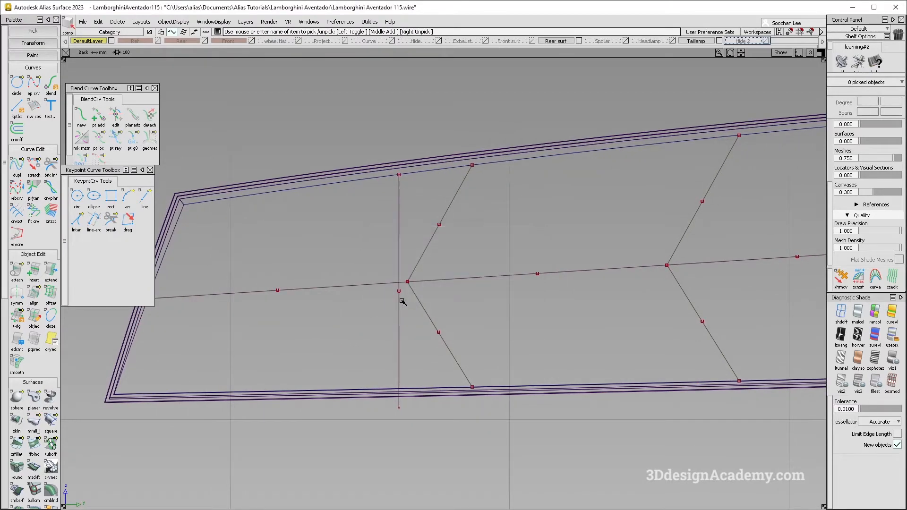
Step: Reveal the Hide 2 layer, assign the recess's large back surface to the Taillamp layer, and hide Hide 2 again
{"action": "key", "text": "alt+Tab"}
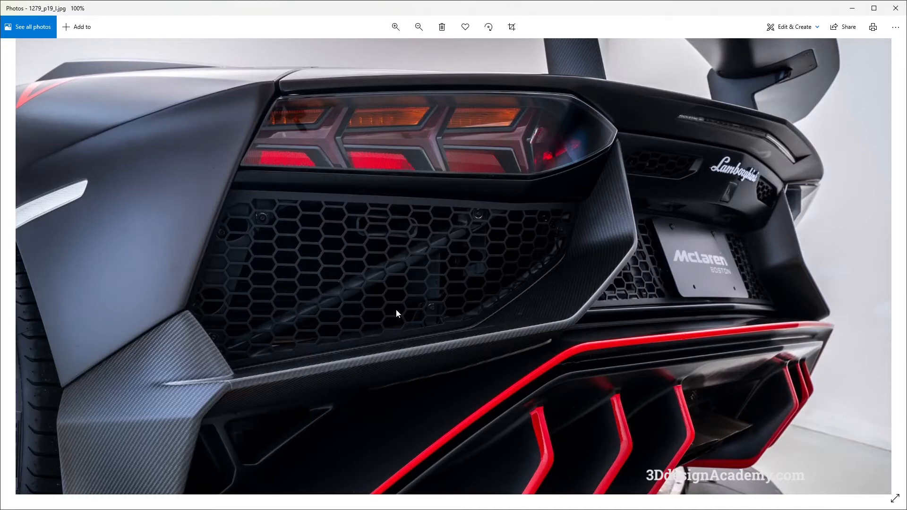
{"action": "key", "text": "alt+Tab"}
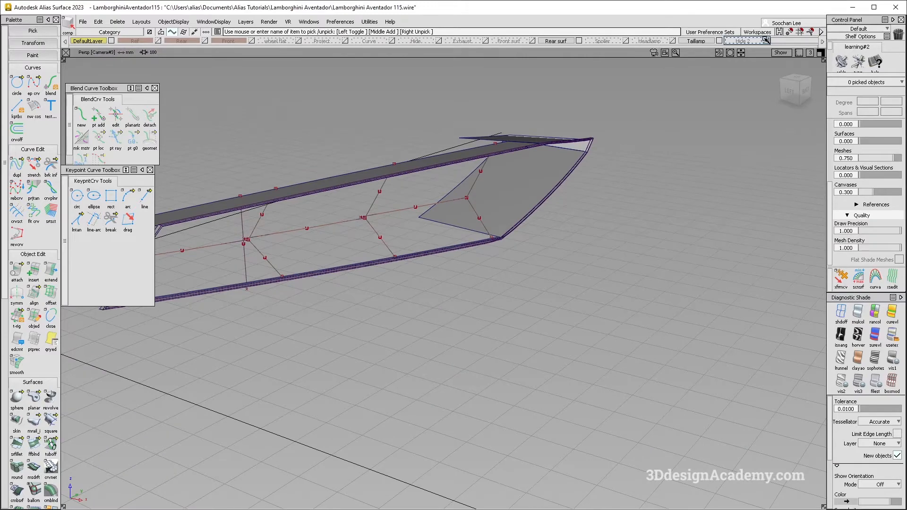
{"action": "left_click", "coordinate": [766, 41]}
{"action": "middle_click_drag", "start_coordinate": [430, 197], "coordinate": [568, 208], "text": "alt+shift"}
{"action": "left_click_drag", "start_coordinate": [567, 152], "coordinate": [476, 265], "text": "ctrl+shift"}
{"action": "left_click", "coordinate": [476, 265]}
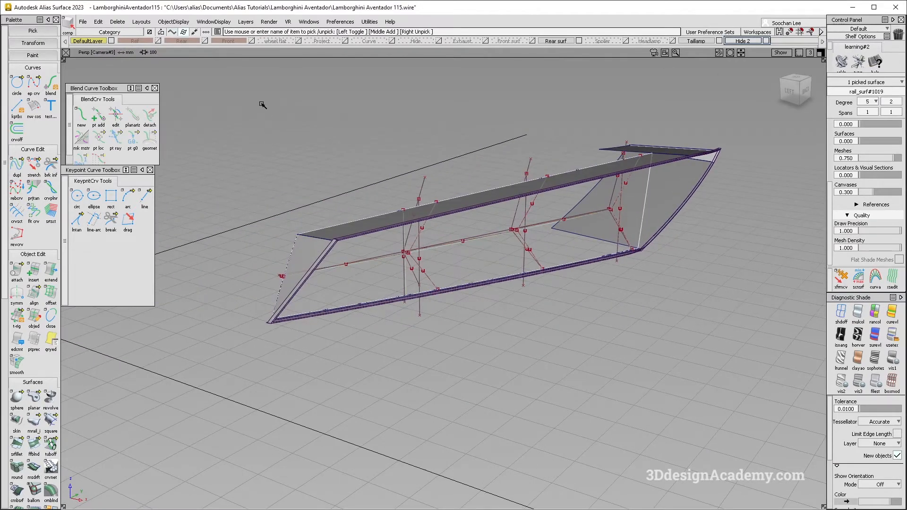
{"action": "right_click", "coordinate": [96, 44]}
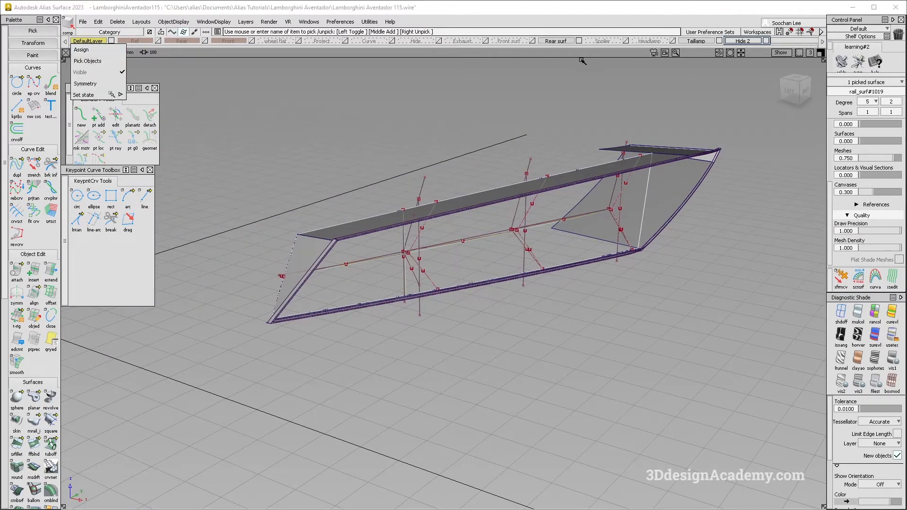
{"action": "left_click", "coordinate": [704, 34]}
{"action": "left_click", "coordinate": [586, 79]}
{"action": "right_click", "coordinate": [708, 42]}
{"action": "left_click", "coordinate": [704, 49]}
{"action": "left_click", "coordinate": [766, 41]}
Step: Turn on multi-color diagnostic shading and compare the shaded recess back with the rear reference photos
{"action": "left_click_drag", "start_coordinate": [437, 330], "coordinate": [437, 302], "text": "ctrl+shift"}
{"action": "left_click", "coordinate": [858, 311]}
{"action": "right_click_drag", "start_coordinate": [466, 248], "coordinate": [539, 236], "text": "alt+shift"}
{"action": "mouse_move", "coordinate": [539, 236]}
{"action": "left_mouse_down", "text": "alt+shift"}
{"action": "mouse_move", "coordinate": [433, 271]}
{"action": "mouse_move", "coordinate": [433, 283]}
{"action": "mouse_move", "coordinate": [421, 256]}
{"action": "mouse_move", "coordinate": [517, 221]}
{"action": "left_mouse_up", "text": "alt+shift"}
{"action": "key", "text": "alt+Tab"}
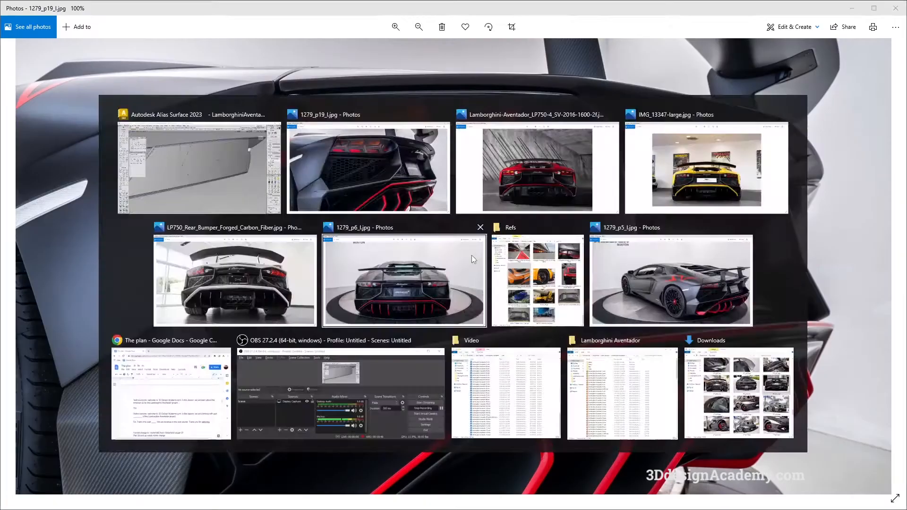
{"action": "key", "text": "alt+Tab"}
Step: Move the full-height vertical curve onto the first branch point and place pasted copies at the second and third branch points
{"action": "left_click_drag", "start_coordinate": [463, 258], "coordinate": [442, 259], "text": "alt+shift"}
{"action": "left_click_drag", "start_coordinate": [316, 156], "coordinate": [321, 166], "text": "ctrl+shift"}
{"action": "left_click_drag", "start_coordinate": [320, 166], "coordinate": [345, 196]}
{"action": "middle_click_drag", "start_coordinate": [316, 293], "coordinate": [348, 256], "text": "ctrl+shift"}
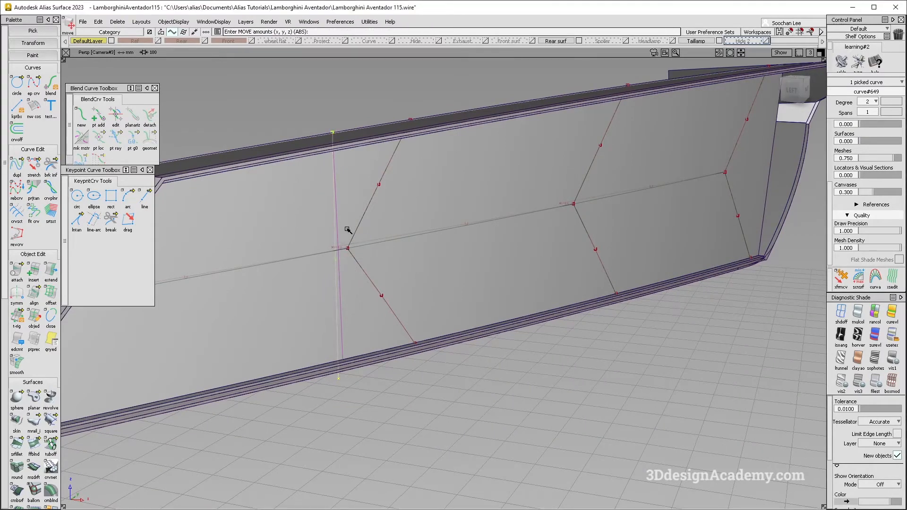
{"action": "key", "text": "ctrl+c"}
{"action": "key", "text": "ctrl+v"}
{"action": "left_click_drag", "start_coordinate": [575, 193], "coordinate": [569, 188], "text": "ctrl+alt"}
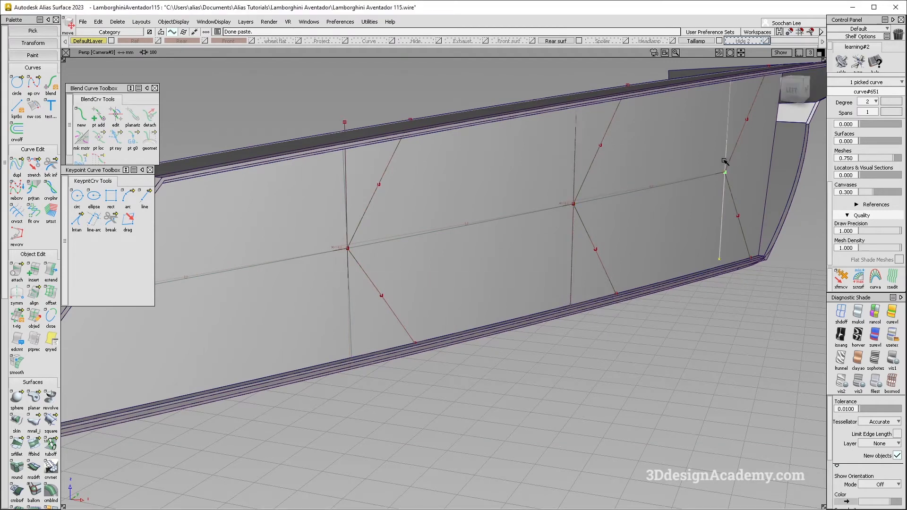
Step: Examine how the three vertical curves sit against the recess's back surface
{"action": "left_click_drag", "start_coordinate": [539, 215], "coordinate": [383, 248], "text": "alt+shift"}
{"action": "middle_click_drag", "start_coordinate": [383, 248], "coordinate": [428, 249], "text": "alt+shift"}
{"action": "left_click_drag", "start_coordinate": [397, 249], "coordinate": [388, 259], "text": "alt+shift"}
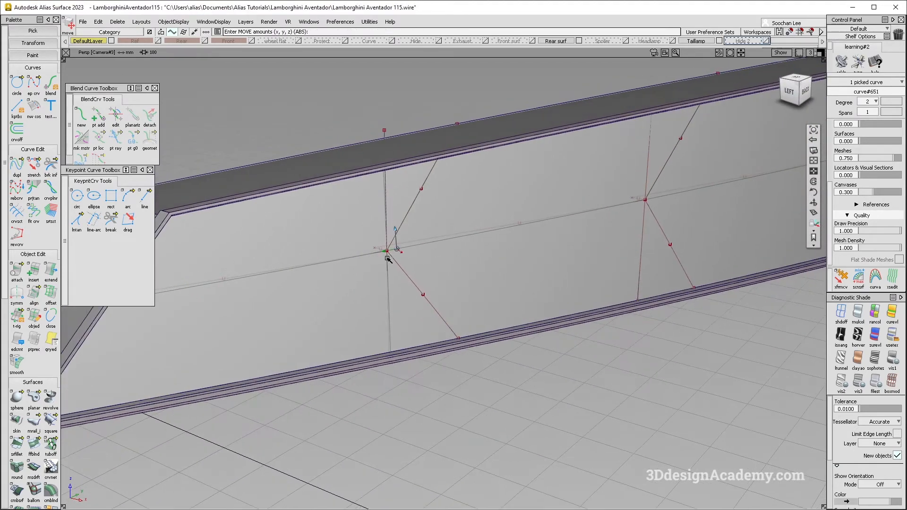
{"action": "right_click_drag", "start_coordinate": [388, 258], "coordinate": [410, 249], "text": "alt+shift"}
{"action": "left_click_drag", "start_coordinate": [410, 250], "coordinate": [418, 259], "text": "alt+shift"}
{"action": "key", "text": "super+Tab"}
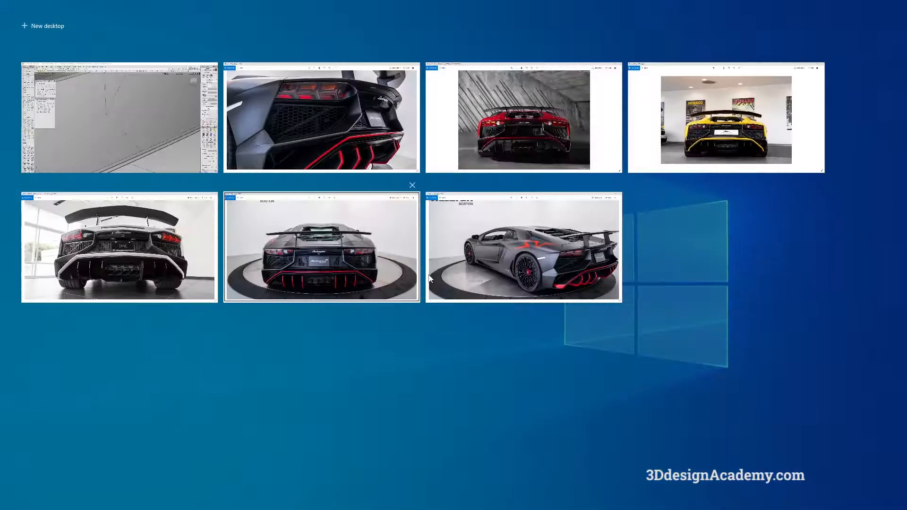
{"action": "key", "text": "Escape"}
{"action": "left_click_drag", "start_coordinate": [413, 266], "coordinate": [368, 268], "text": "alt+shift"}
{"action": "right_click_drag", "start_coordinate": [369, 268], "coordinate": [413, 237], "text": "alt+shift"}
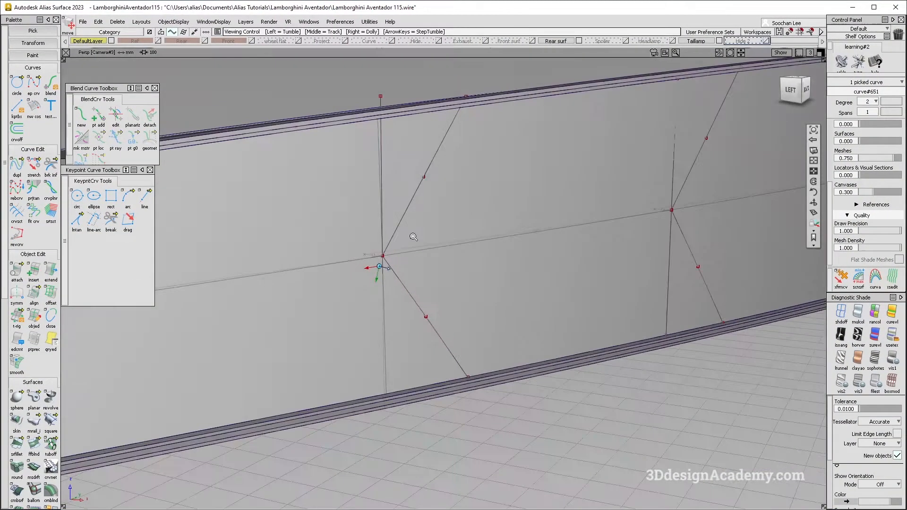
{"action": "left_click_drag", "start_coordinate": [413, 237], "coordinate": [418, 238], "text": "alt+shift"}
Step: Project the three vertical curves onto the recess's back surface along the X axis as curves on surface
{"action": "mouse_move", "coordinate": [366, 162]}
{"action": "left_mouse_down", "text": "ctrl+shift"}
{"action": "mouse_move", "coordinate": [383, 180]}
{"action": "mouse_move", "coordinate": [650, 162]}
{"action": "left_mouse_up", "text": "ctrl+shift"}
{"action": "left_click", "coordinate": [383, 184]}
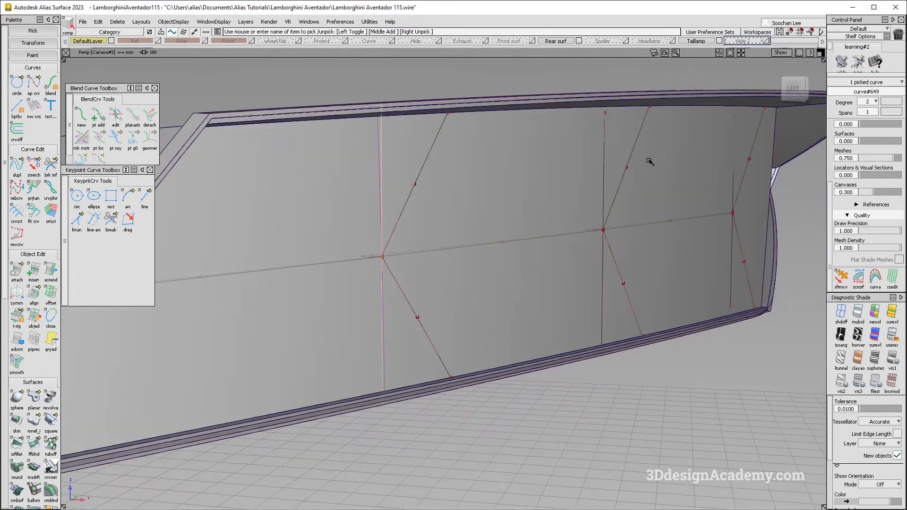
{"action": "scroll", "coordinate": [4, 436], "scroll_direction": "down", "scroll_amount": 3}
{"action": "left_click", "coordinate": [17, 472]}
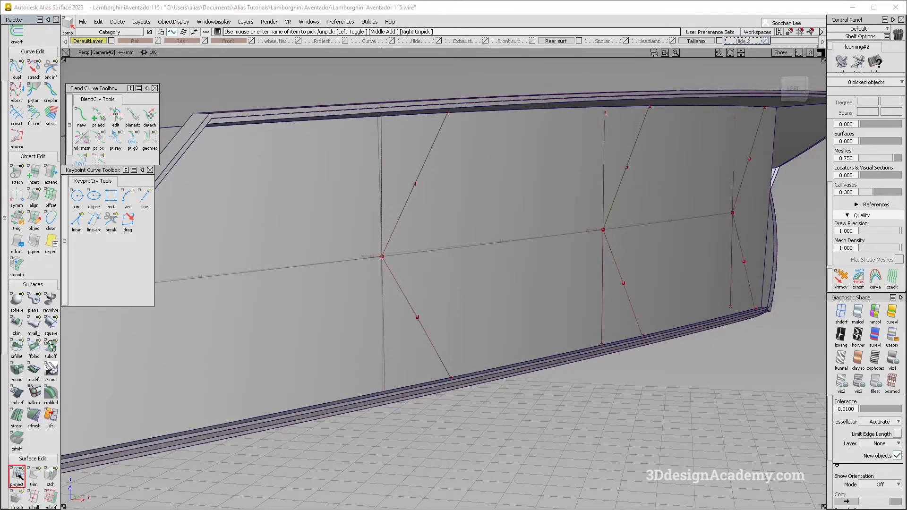
{"action": "left_click", "coordinate": [602, 278]}
{"action": "left_click", "coordinate": [145, 329]}
{"action": "left_click", "coordinate": [731, 261]}
{"action": "middle_click_drag", "start_coordinate": [695, 250], "coordinate": [634, 253], "text": "alt+shift"}
{"action": "left_click_drag", "start_coordinate": [633, 254], "coordinate": [616, 227], "text": "alt+shift"}
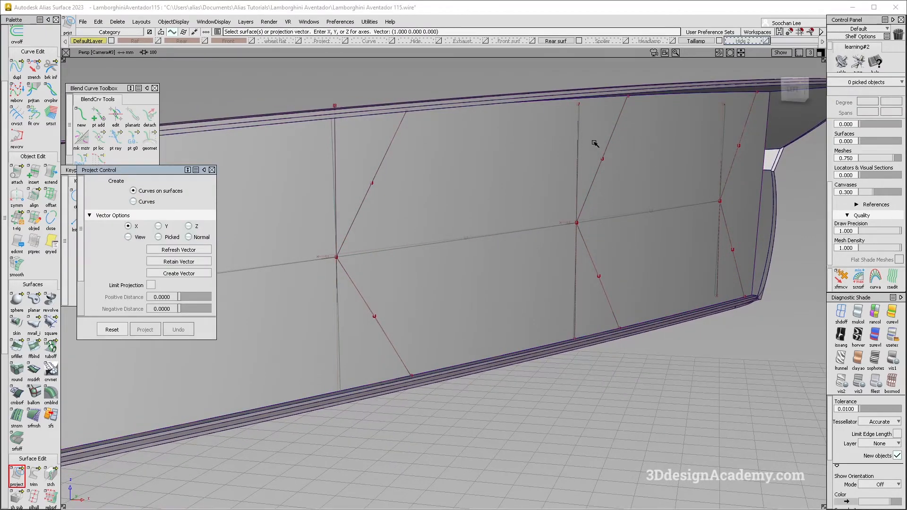
Step: Delete the three original vertical curves, keeping only their projections on the back surface
{"action": "left_click_drag", "start_coordinate": [609, 117], "coordinate": [572, 124], "text": "ctrl+shift"}
{"action": "left_click_drag", "start_coordinate": [326, 184], "coordinate": [320, 129], "text": "ctrl+shift"}
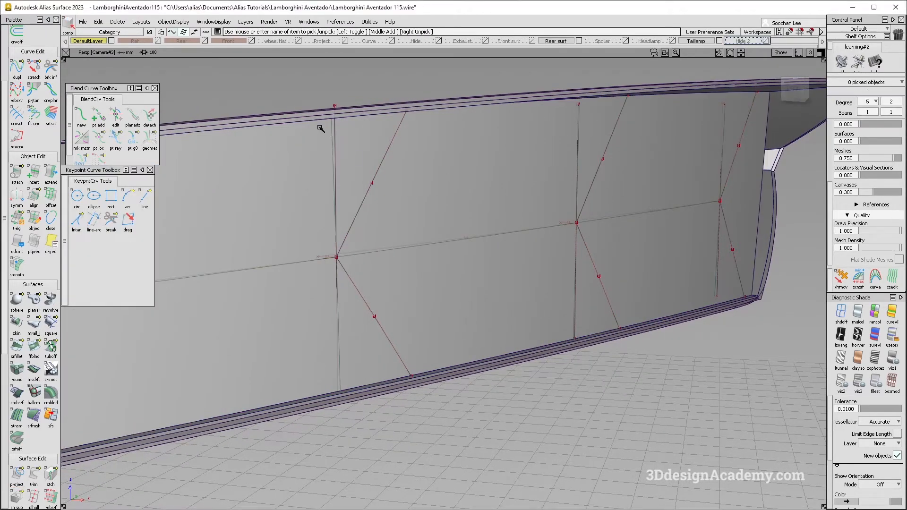
{"action": "left_click", "coordinate": [339, 147]}
{"action": "left_click", "coordinate": [727, 122]}
{"action": "key", "text": "Delete"}
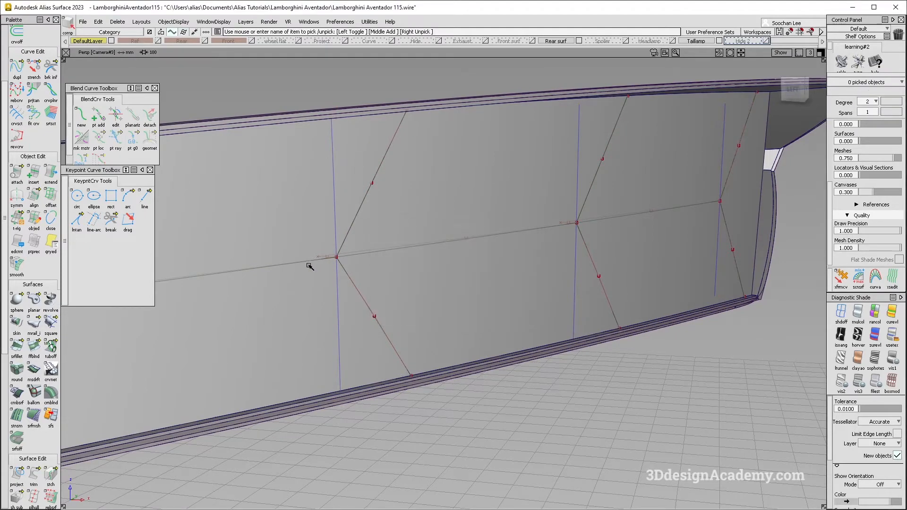
Step: Try to trim the recess's back surface along the projected vertical curves
{"action": "left_click", "coordinate": [33, 115]}
{"action": "left_click_drag", "start_coordinate": [346, 219], "coordinate": [339, 236], "text": "alt+shift"}
{"action": "left_click_drag", "start_coordinate": [339, 236], "coordinate": [6, 393], "text": "ctrl+shift"}
{"action": "left_click", "coordinate": [32, 480]}
{"action": "left_click", "coordinate": [595, 358]}
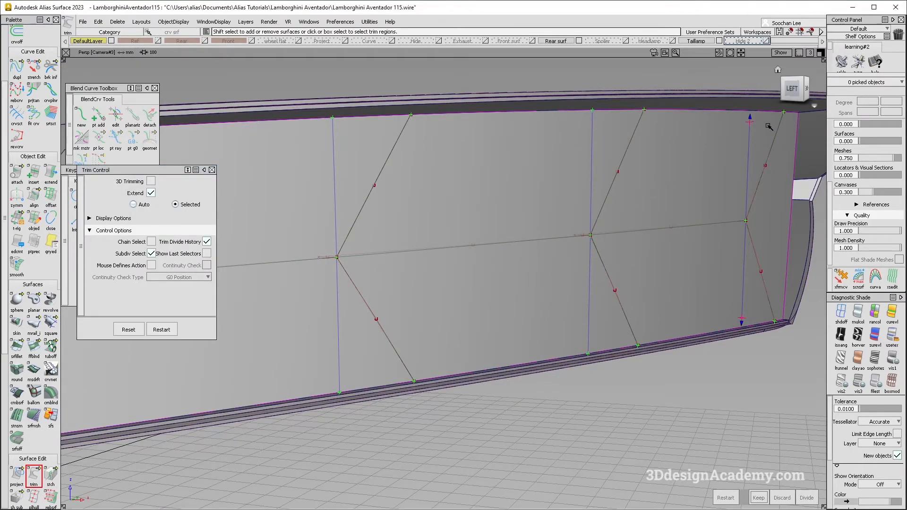
{"action": "key", "text": "ctrl+z"}
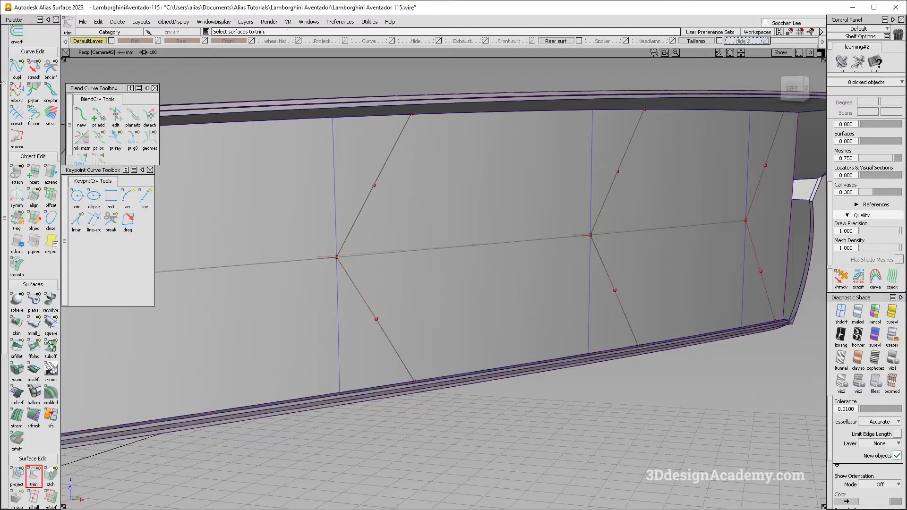
Step: Try duplicating the first projected curve as a free curve and delete the copy
{"action": "left_click", "coordinate": [21, 69]}
{"action": "left_click", "coordinate": [333, 155]}
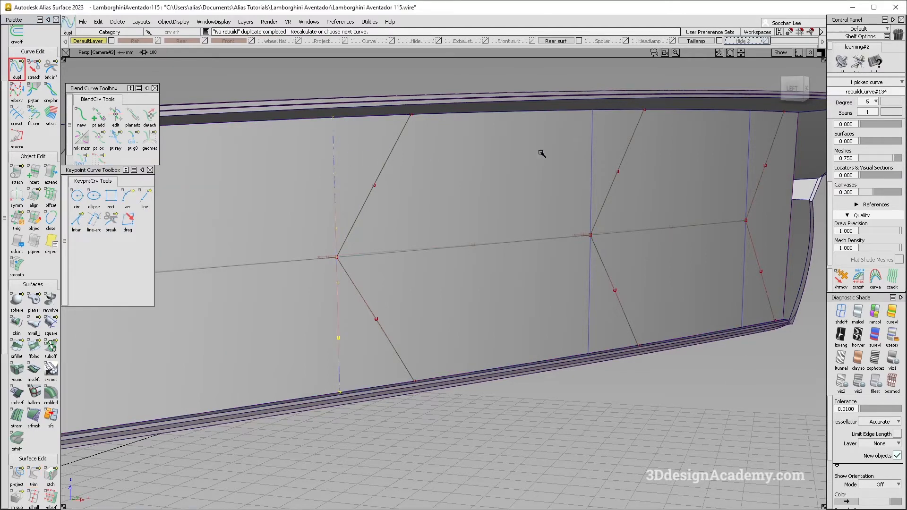
{"action": "key", "text": "Delete"}
{"action": "key", "text": "Return"}
Step: Fit a degree 2, single-span curve to each of the three projected vertical curves
{"action": "left_click", "coordinate": [34, 115]}
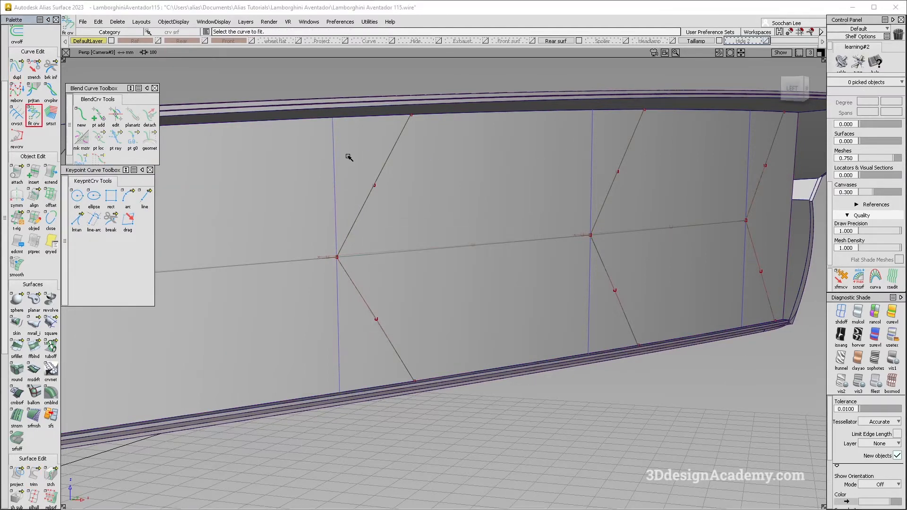
{"action": "left_click", "coordinate": [333, 156]}
{"action": "left_click_drag", "start_coordinate": [525, 180], "coordinate": [542, 183], "text": "alt+shift"}
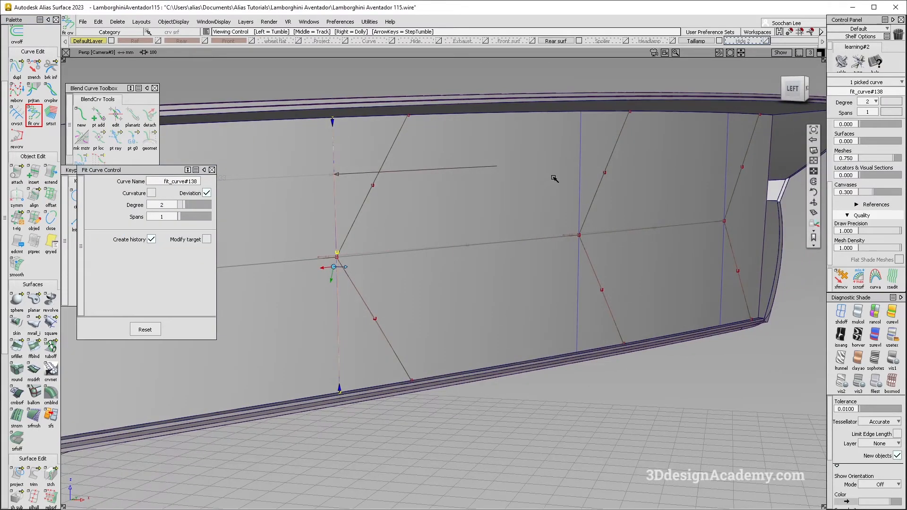
{"action": "left_click", "coordinate": [581, 160]}
{"action": "left_click_drag", "start_coordinate": [728, 148], "coordinate": [398, 286], "text": "alt+shift"}
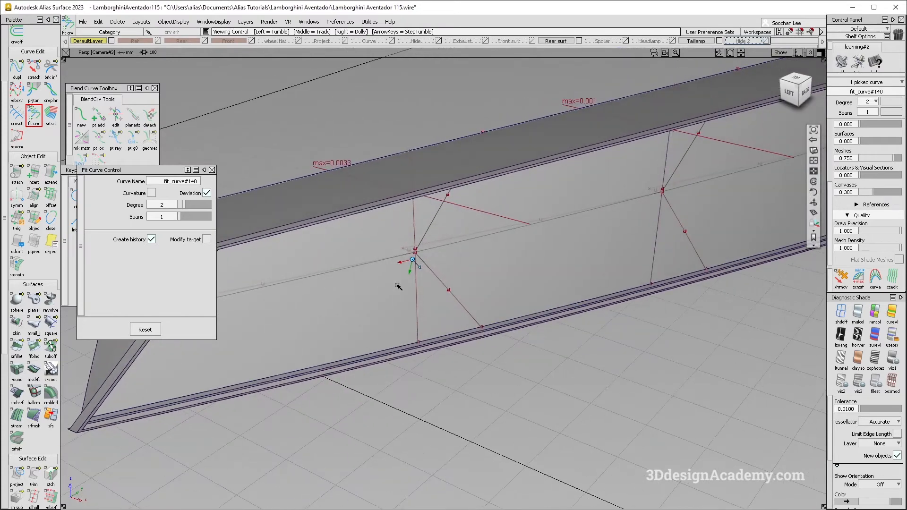
Step: Assign the recess's back surface to the hidden Hide 2 layer, leaving the fitted curves in view
{"action": "left_click_drag", "start_coordinate": [477, 345], "coordinate": [504, 169], "text": "alt+shift"}
{"action": "left_click_drag", "start_coordinate": [465, 222], "coordinate": [442, 196], "text": "alt+shift"}
{"action": "left_click_drag", "start_coordinate": [592, 152], "coordinate": [548, 194], "text": "ctrl+shift"}
{"action": "left_click", "coordinate": [517, 221]}
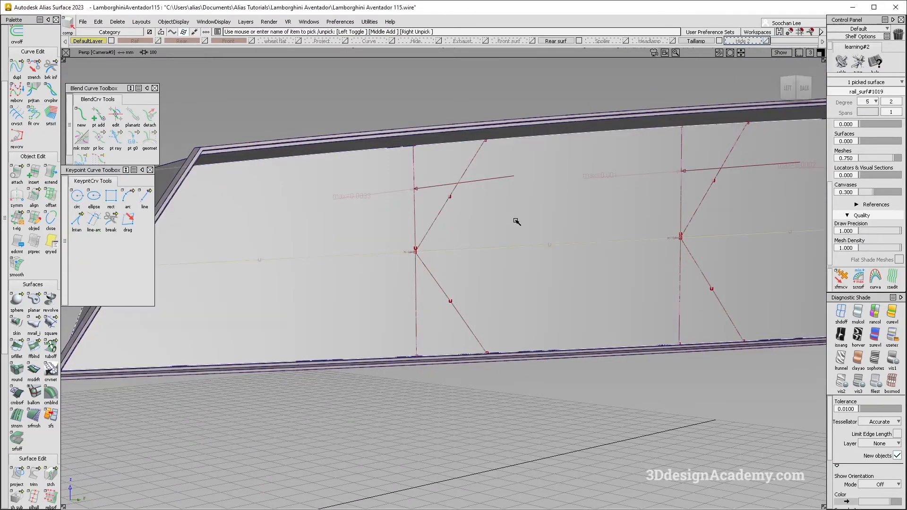
{"action": "left_click_drag", "start_coordinate": [517, 221], "coordinate": [410, 261], "text": "alt+shift"}
{"action": "left_click", "coordinate": [751, 41]}
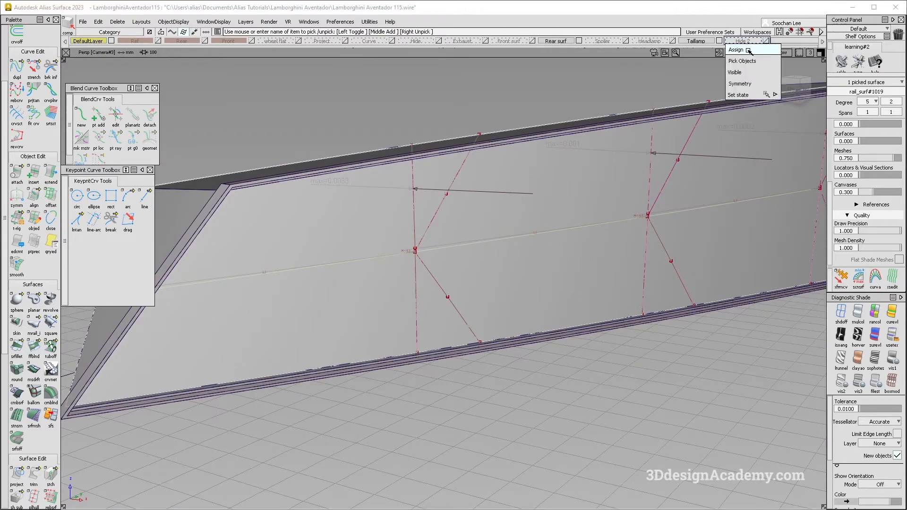
{"action": "left_click", "coordinate": [749, 50]}
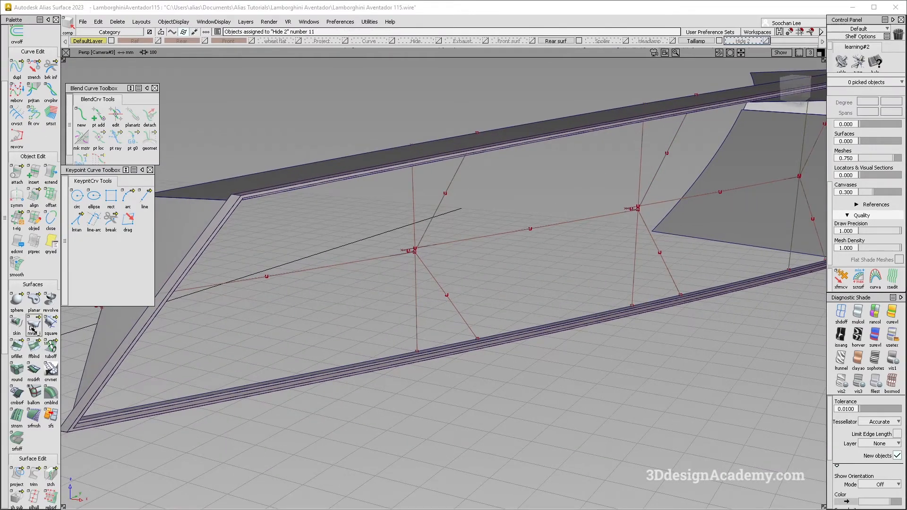
Step: Create a Monorail surface from the first vertical fitted curve along the first lengthwise segment, with Sweep Mode set to Parallel
{"action": "left_click", "coordinate": [415, 272]}
{"action": "left_click", "coordinate": [384, 256]}
{"action": "left_click_drag", "start_coordinate": [421, 294], "coordinate": [267, 270], "text": "alt+shift"}
{"action": "middle_click_drag", "start_coordinate": [267, 271], "coordinate": [348, 271], "text": "alt+shift"}
{"action": "left_click_drag", "start_coordinate": [348, 271], "coordinate": [196, 284], "text": "alt+shift"}
{"action": "left_click", "coordinate": [201, 216]}
{"action": "left_click", "coordinate": [197, 242]}
{"action": "left_click_drag", "start_coordinate": [405, 243], "coordinate": [480, 246], "text": "alt+shift"}
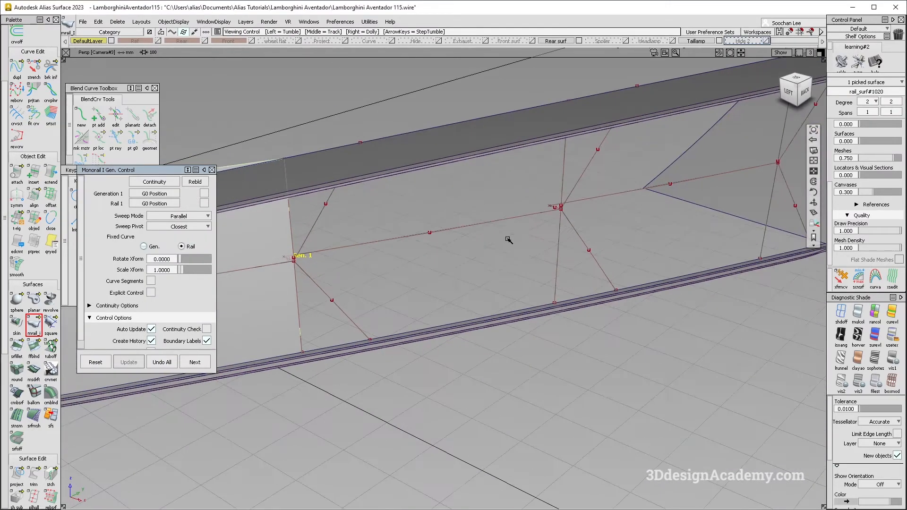
Step: Create parallel-swept Monorail surfaces from the second and third vertical curves along their adjoining lengthwise segments
{"action": "left_click", "coordinate": [559, 259]}
{"action": "left_click", "coordinate": [503, 219]}
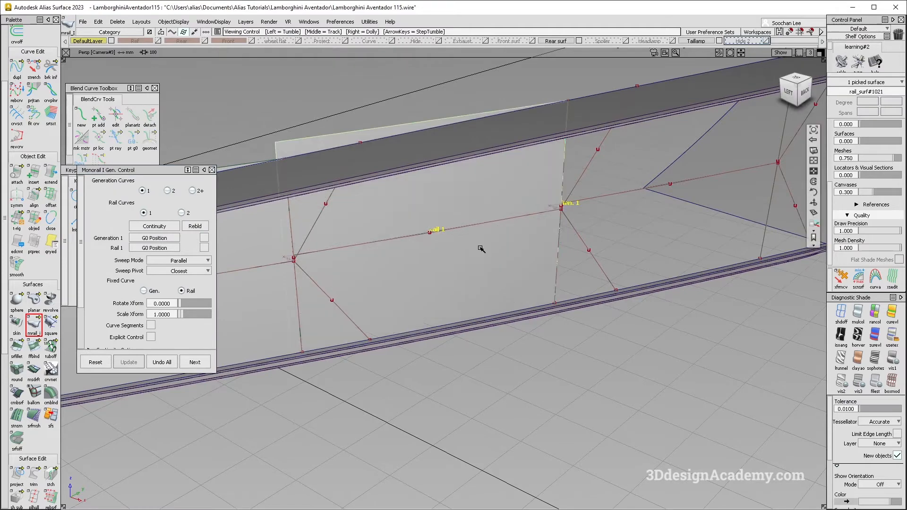
{"action": "left_click_drag", "start_coordinate": [480, 247], "coordinate": [428, 249], "text": "alt+shift"}
{"action": "key", "text": "space"}
{"action": "left_click", "coordinate": [659, 241]}
{"action": "left_click", "coordinate": [605, 229]}
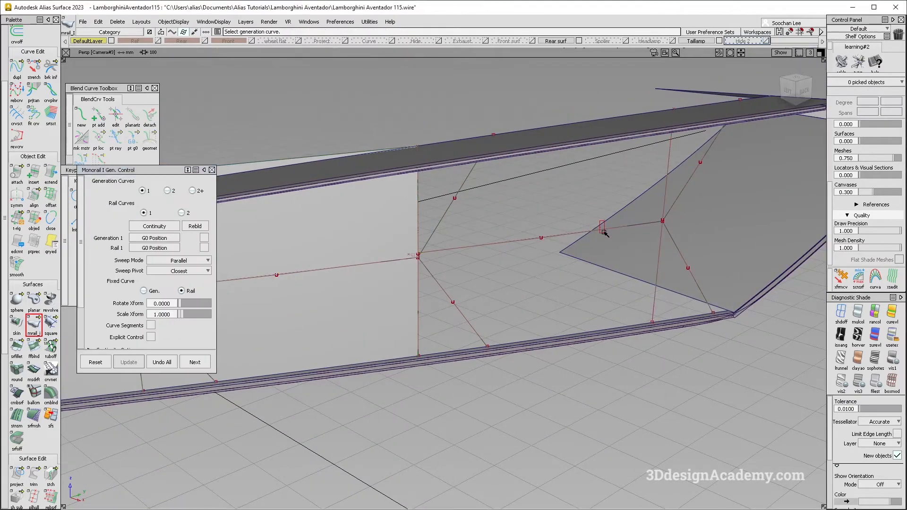
{"action": "left_click_drag", "start_coordinate": [521, 245], "coordinate": [377, 264], "text": "alt+shift"}
{"action": "key", "text": "space"}
{"action": "left_click", "coordinate": [748, 261]}
{"action": "left_click", "coordinate": [638, 315]}
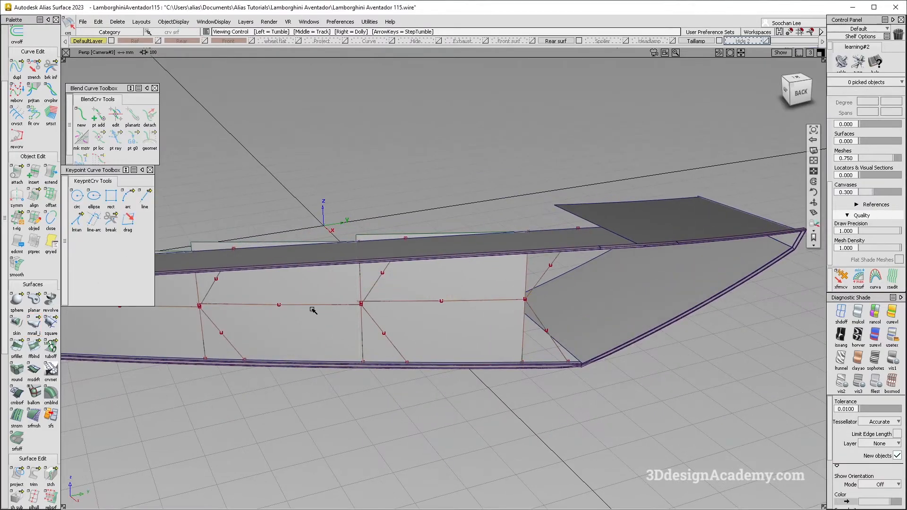
{"action": "left_click_drag", "start_coordinate": [312, 310], "coordinate": [385, 291], "text": "alt+shift"}
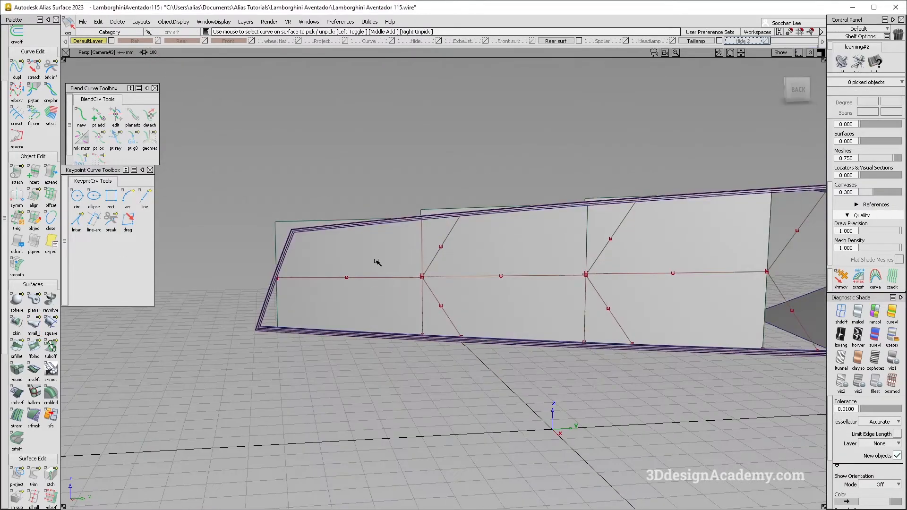
Step: Compare the three rail surfaces with the taillight photo from several angles and turn off diagnostic shading in the Back view
{"action": "key", "text": "alt+Tab"}
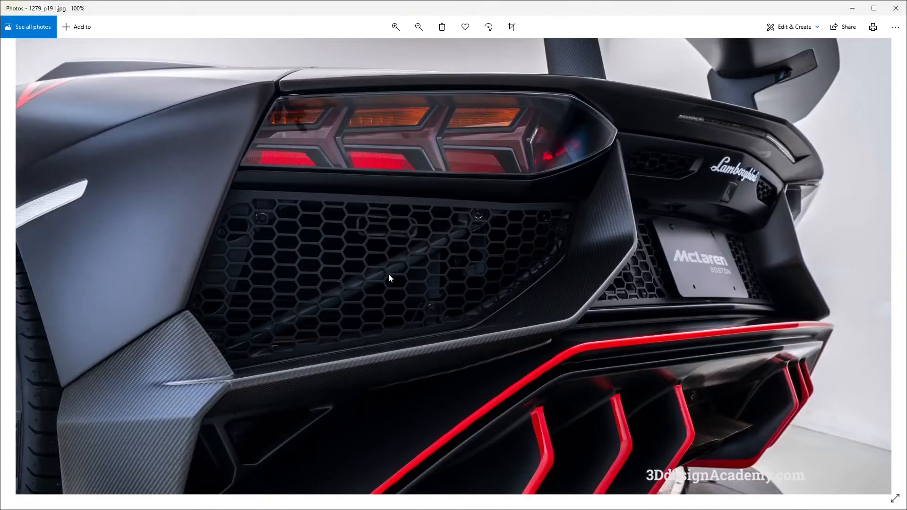
{"action": "key", "text": "alt+Tab"}
{"action": "left_click_drag", "start_coordinate": [424, 286], "coordinate": [450, 293], "text": "alt+shift"}
{"action": "left_click_drag", "start_coordinate": [476, 254], "coordinate": [442, 206], "text": "alt+shift"}
{"action": "right_click_drag", "start_coordinate": [442, 206], "coordinate": [440, 227], "text": "alt+shift"}
{"action": "left_click_drag", "start_coordinate": [490, 305], "coordinate": [468, 231], "text": "ctrl+shift"}
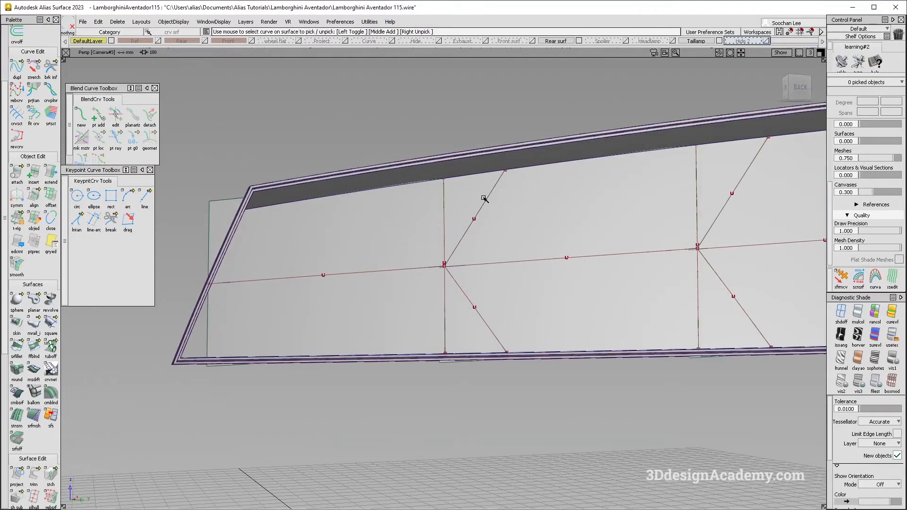
{"action": "key", "text": "F7"}
{"action": "left_click", "coordinate": [841, 314]}
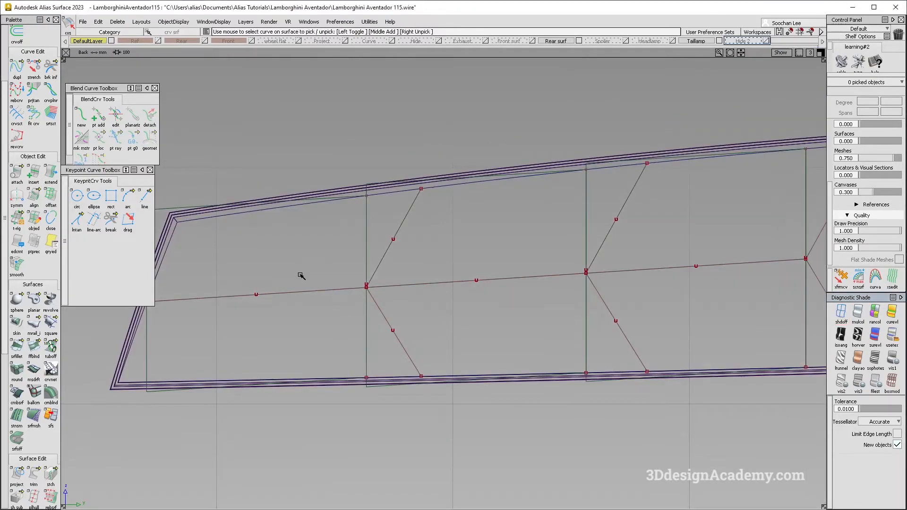
{"action": "key", "text": "alt+Tab"}
{"action": "key", "text": "alt+Tab"}
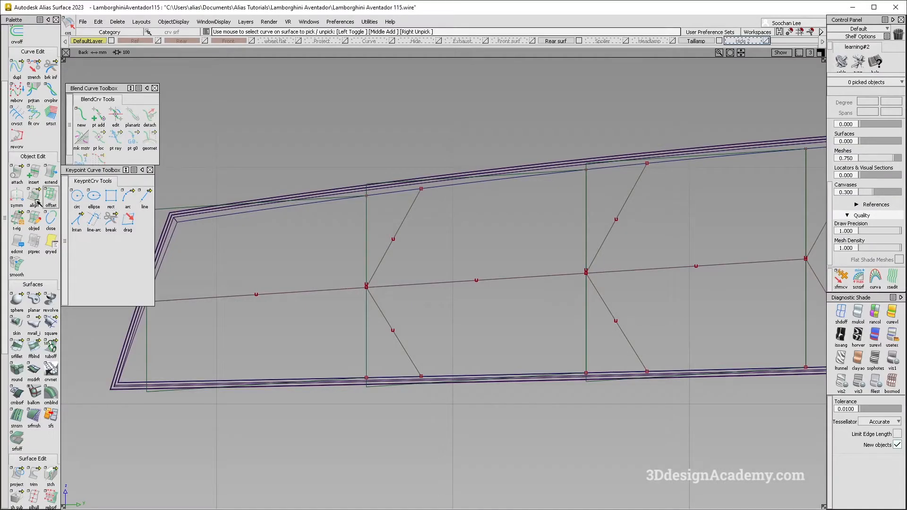
Step: Extend the first rail surface about 31 mm at its inboard vertical edge, past the ends of the first junction's branches
{"action": "left_click", "coordinate": [48, 179]}
{"action": "left_click", "coordinate": [368, 242]}
{"action": "left_click", "coordinate": [410, 252]}
{"action": "key", "text": "Return"}
{"action": "left_click_drag", "start_coordinate": [437, 249], "coordinate": [583, 235]}
Step: Extend the inboard vertical edges of the second rail surface by about 35 mm and the third by about 43 mm
{"action": "left_click", "coordinate": [587, 228]}
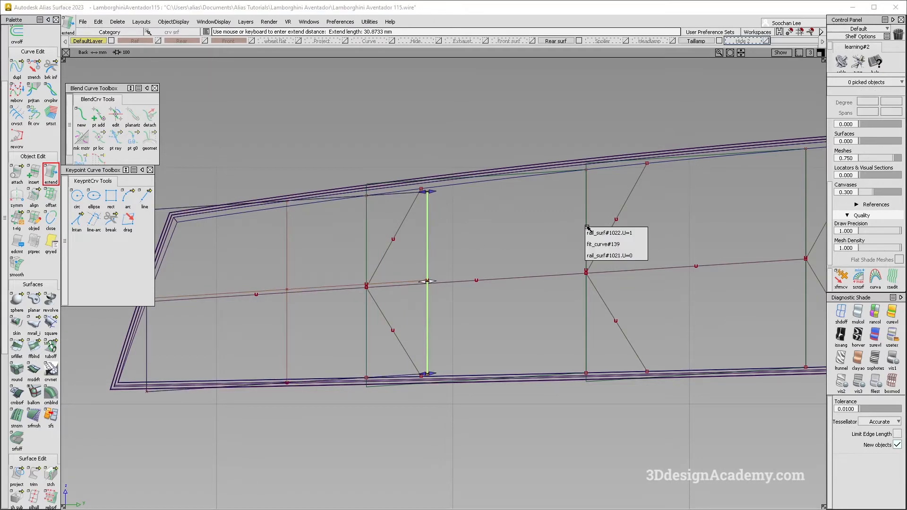
{"action": "left_click", "coordinate": [607, 253]}
{"action": "key", "text": "Return"}
{"action": "left_click_drag", "start_coordinate": [547, 238], "coordinate": [685, 198]}
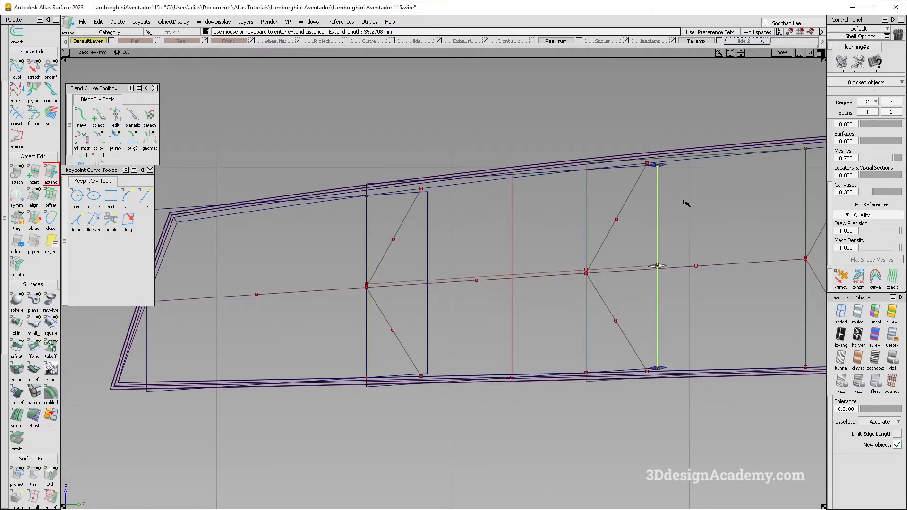
{"action": "middle_click_drag", "start_coordinate": [648, 172], "coordinate": [391, 246], "text": "alt+shift"}
{"action": "left_click", "coordinate": [535, 234]}
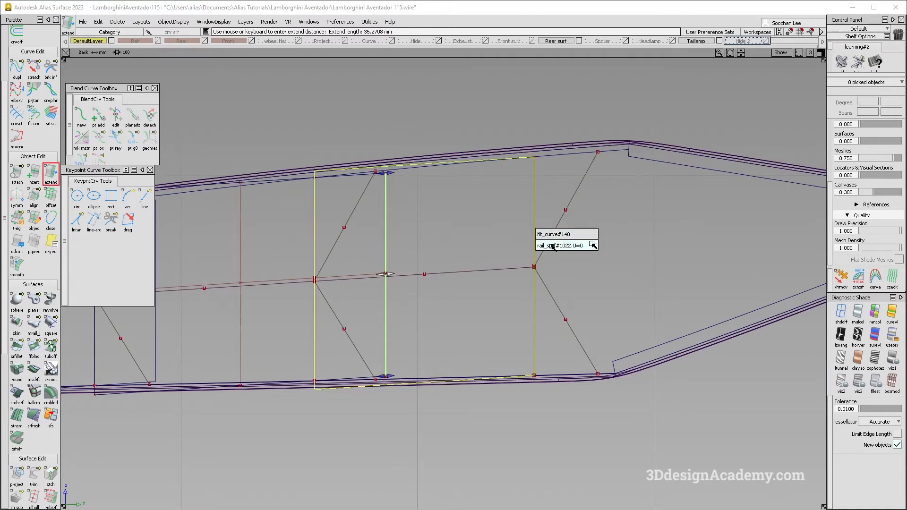
{"action": "left_click", "coordinate": [551, 246]}
{"action": "key", "text": "Return"}
{"action": "left_click_drag", "start_coordinate": [525, 236], "coordinate": [681, 224]}
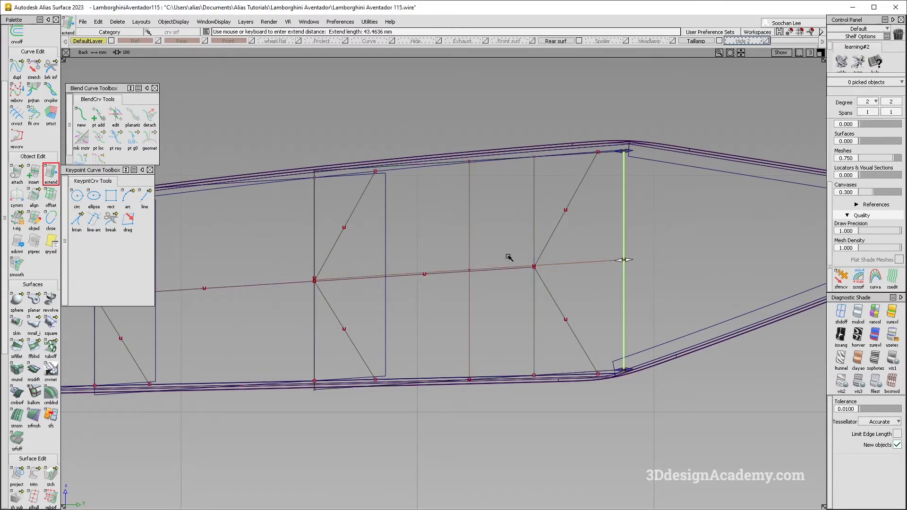
Step: Extend the upper edges of all three rail surfaces together by about 3.3 mm
{"action": "middle_click_drag", "start_coordinate": [508, 258], "coordinate": [718, 258], "text": "alt+shift"}
{"action": "left_click", "coordinate": [307, 205]}
{"action": "right_click_drag", "start_coordinate": [363, 204], "coordinate": [446, 197], "text": "alt+shift"}
{"action": "left_click", "coordinate": [365, 197]}
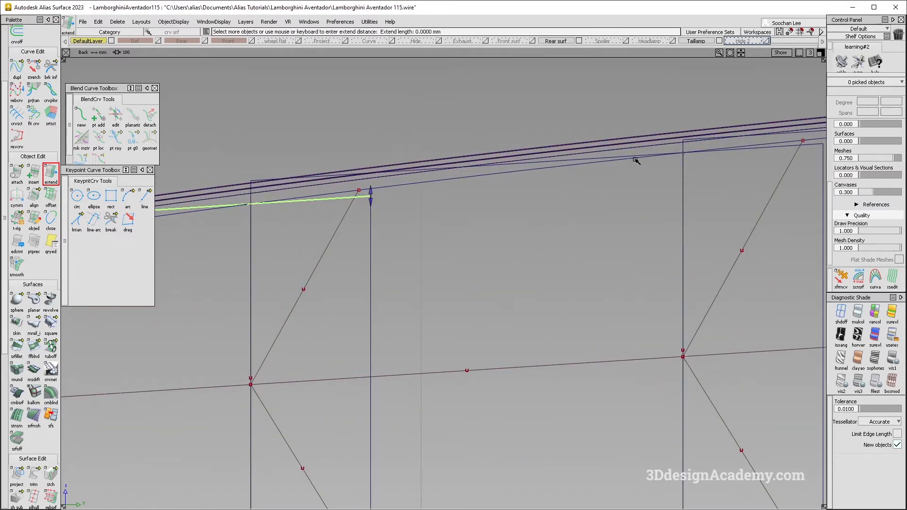
{"action": "left_click", "coordinate": [617, 158]}
{"action": "middle_click_drag", "start_coordinate": [711, 170], "coordinate": [354, 186], "text": "alt+shift"}
{"action": "left_click", "coordinate": [572, 141]}
{"action": "right_click_drag", "start_coordinate": [511, 191], "coordinate": [537, 265], "text": "alt+shift"}
{"action": "mouse_move", "coordinate": [536, 265]}
{"action": "left_mouse_down"}
{"action": "mouse_move", "coordinate": [538, 245]}
{"action": "mouse_move", "coordinate": [543, 274]}
{"action": "left_mouse_up"}
{"action": "middle_click_drag", "start_coordinate": [553, 310], "coordinate": [591, 177], "text": "alt+shift"}
Step: Extend the lower edges of all three rail surfaces together past the recess's lower border
{"action": "key", "text": "F8"}
{"action": "right_click_drag", "start_coordinate": [456, 312], "coordinate": [461, 280], "text": "alt+shift"}
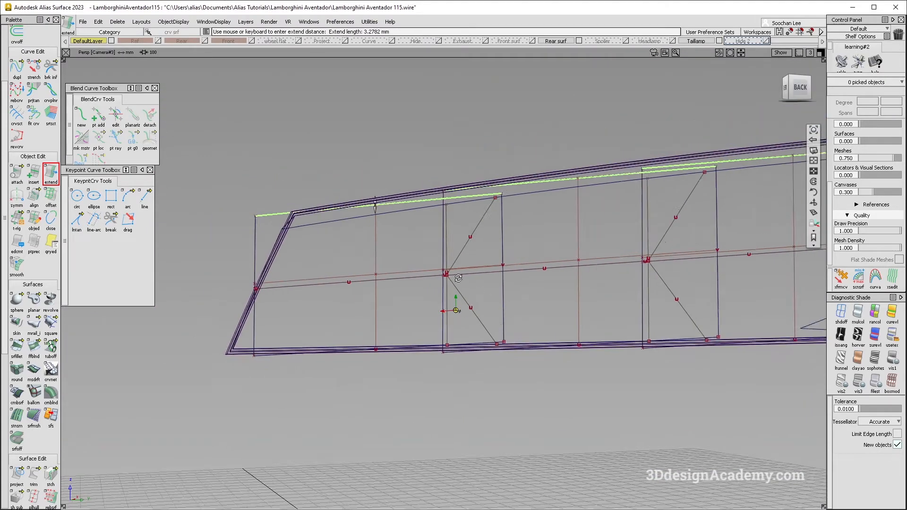
{"action": "left_click_drag", "start_coordinate": [461, 279], "coordinate": [505, 366], "text": "alt+shift"}
{"action": "right_click_drag", "start_coordinate": [497, 336], "coordinate": [534, 334], "text": "alt+shift"}
{"action": "left_click", "coordinate": [476, 343]}
{"action": "right_click_drag", "start_coordinate": [474, 338], "coordinate": [542, 335], "text": "alt+shift"}
{"action": "left_click_drag", "start_coordinate": [542, 334], "coordinate": [540, 348], "text": "alt+shift"}
{"action": "left_click", "coordinate": [542, 337]}
{"action": "right_click_drag", "start_coordinate": [582, 341], "coordinate": [505, 338], "text": "alt+shift"}
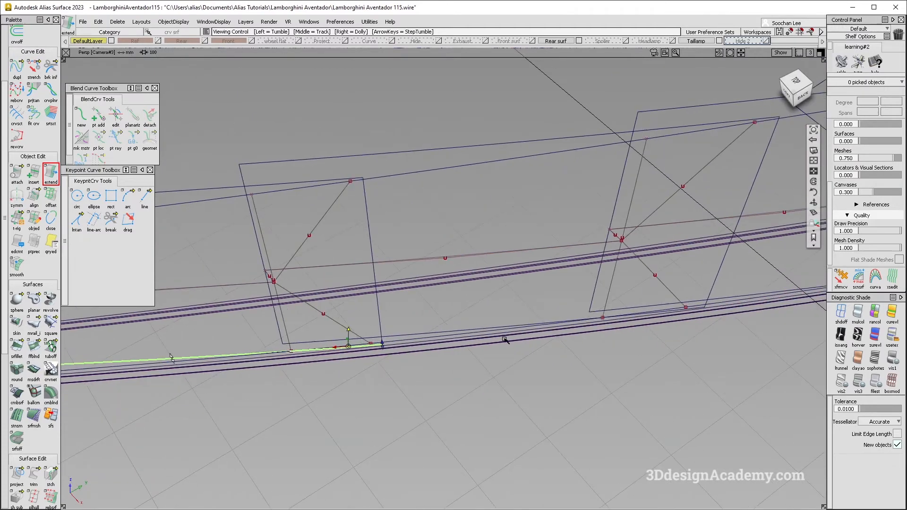
{"action": "left_click", "coordinate": [439, 334]}
{"action": "left_click", "coordinate": [657, 305]}
{"action": "right_click_drag", "start_coordinate": [565, 344], "coordinate": [465, 372], "text": "alt+shift"}
{"action": "left_click_drag", "start_coordinate": [465, 372], "coordinate": [409, 368]}
{"action": "left_click", "coordinate": [410, 310]}
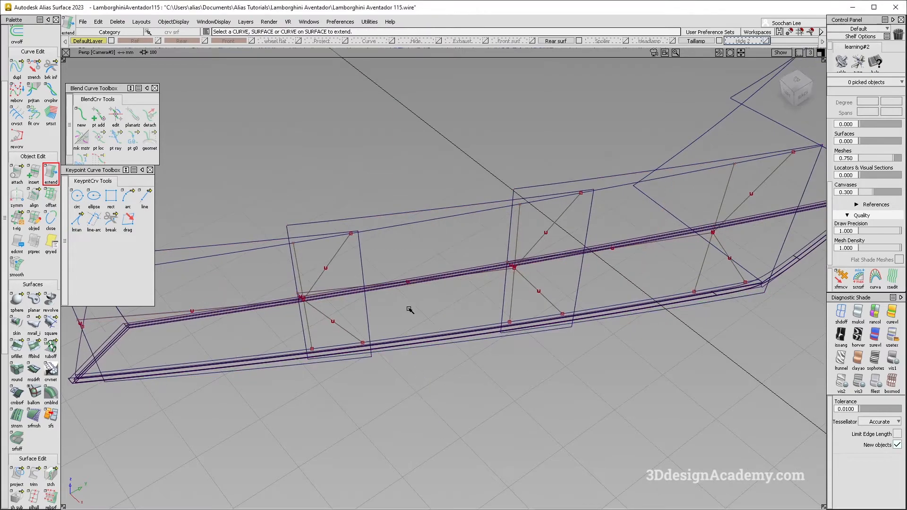
Step: Check the ribs in the taillight photo and extend the three surfaces' upper edges further beyond the recess
{"action": "key", "text": "alt+Tab"}
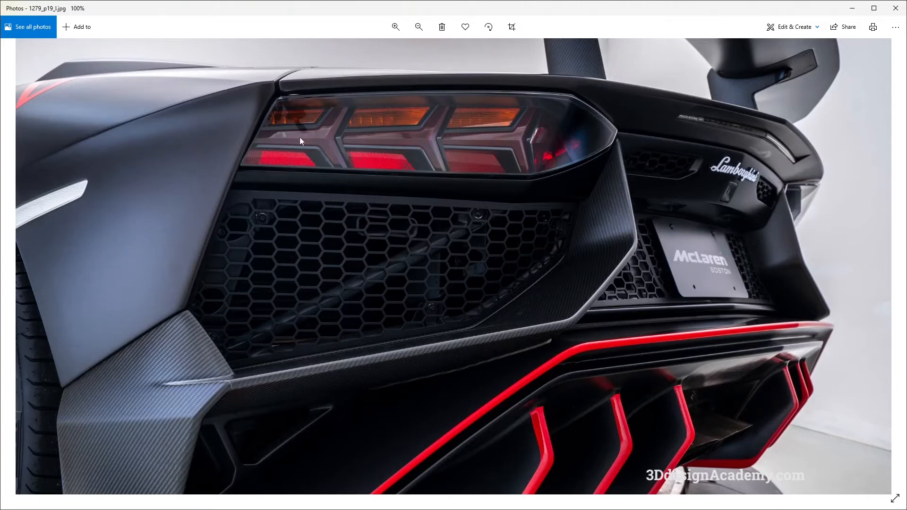
{"action": "key", "text": "alt+Tab"}
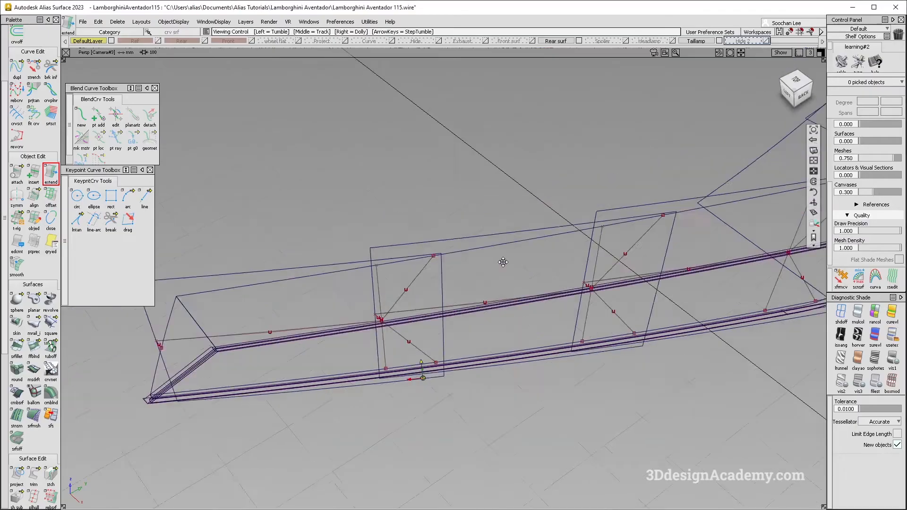
{"action": "left_click", "coordinate": [569, 254]}
{"action": "left_click_drag", "start_coordinate": [384, 235], "coordinate": [361, 263], "text": "ctrl+shift"}
{"action": "left_click", "coordinate": [379, 254]}
{"action": "left_click", "coordinate": [477, 231]}
{"action": "left_click", "coordinate": [689, 198]}
{"action": "left_click_drag", "start_coordinate": [385, 293], "coordinate": [404, 334], "text": "alt+shift"}
Step: Offset the three extended rail surfaces by a distance of 3 mm
{"action": "double_click", "coordinate": [50, 197]}
{"action": "left_click", "coordinate": [310, 332]}
{"action": "left_click_drag", "start_coordinate": [558, 292], "coordinate": [586, 290]}
{"action": "type", "text": "3"}
{"action": "key", "text": "Return"}
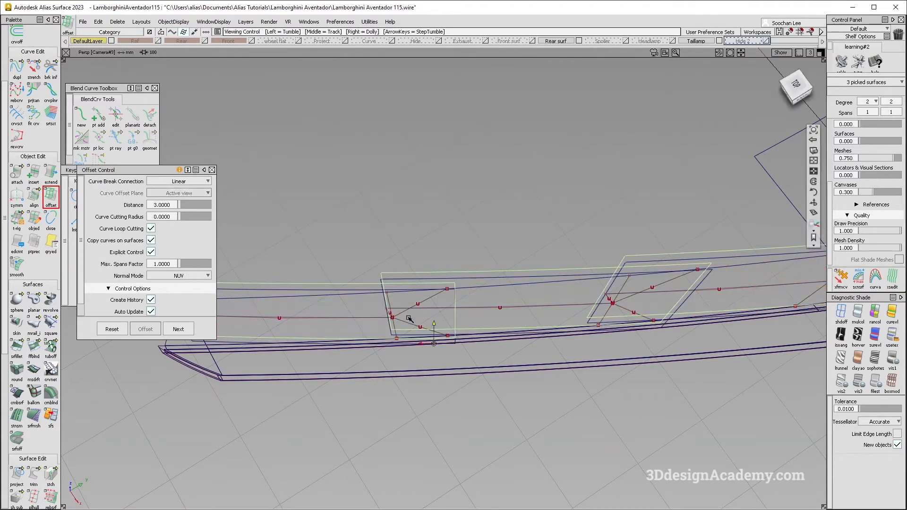
{"action": "left_click_drag", "start_coordinate": [409, 316], "coordinate": [458, 357], "text": "alt+shift"}
{"action": "left_click", "coordinate": [178, 330]}
Step: Compare the offset surfaces and branch curves with the taillight photo in the Back view
{"action": "key", "text": "F7"}
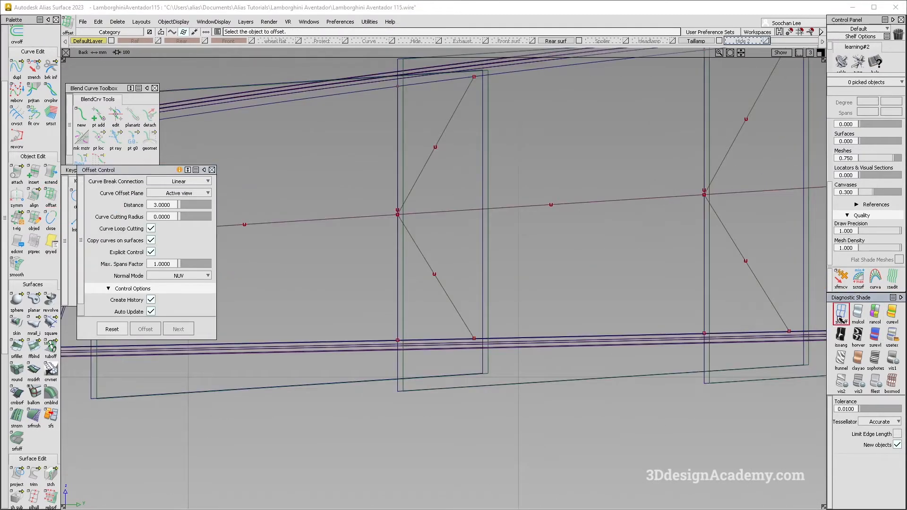
{"action": "middle_click_drag", "start_coordinate": [452, 287], "coordinate": [468, 313], "text": "alt+shift"}
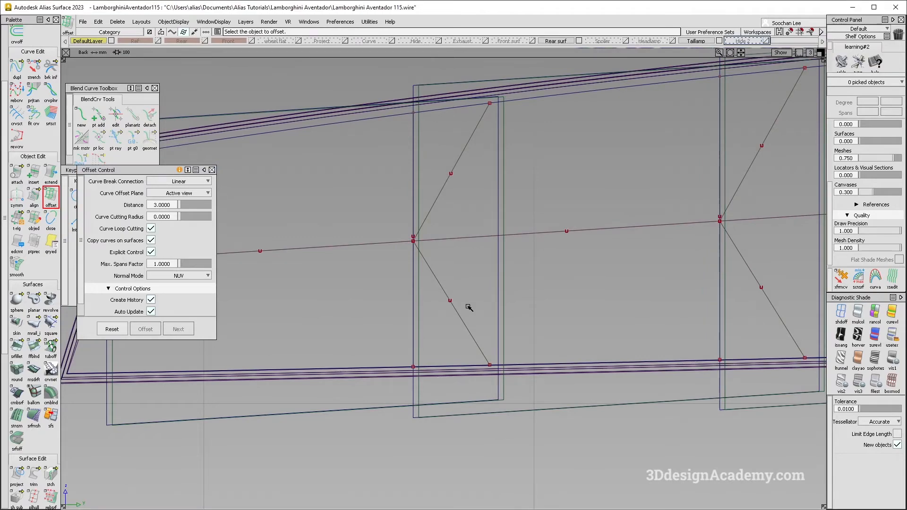
{"action": "key", "text": "alt+Tab"}
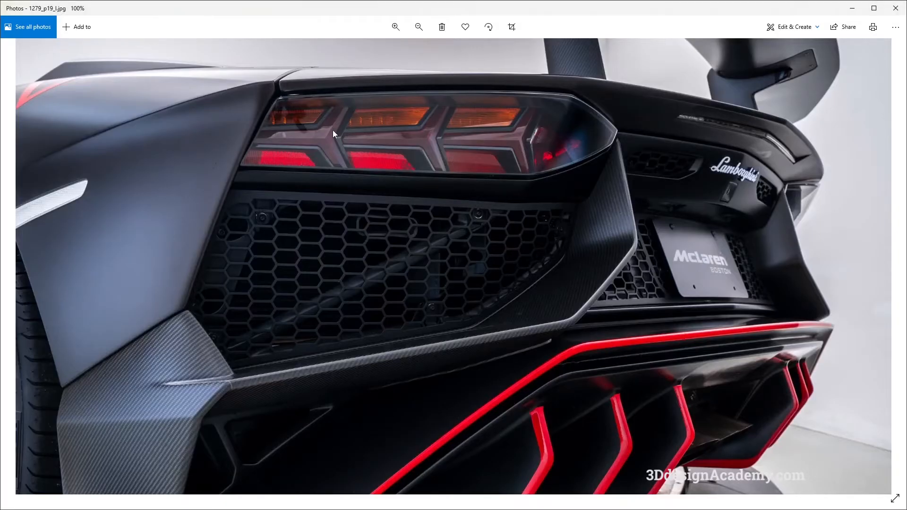
{"action": "key", "text": "alt+Tab"}
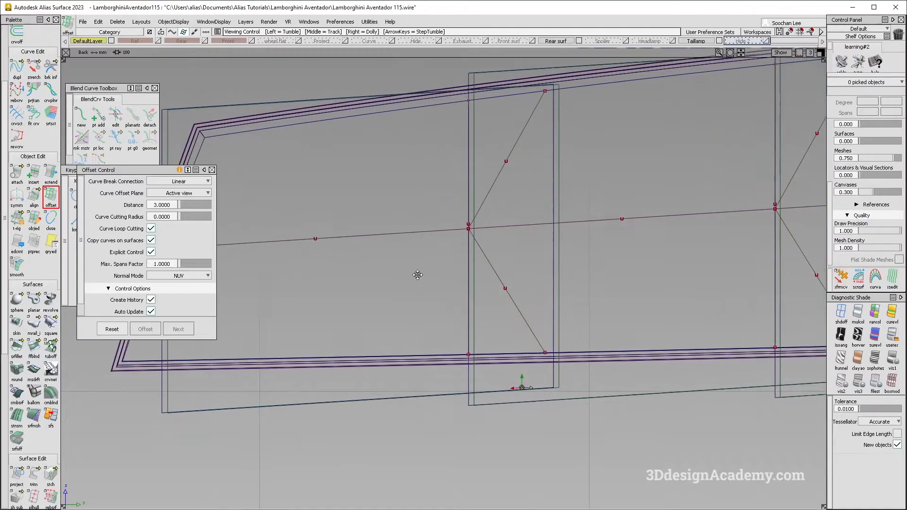
{"action": "left_click_drag", "start_coordinate": [448, 235], "coordinate": [426, 206], "text": "ctrl+shift"}
{"action": "scroll", "coordinate": [43, 47], "scroll_direction": "up", "scroll_amount": 3}
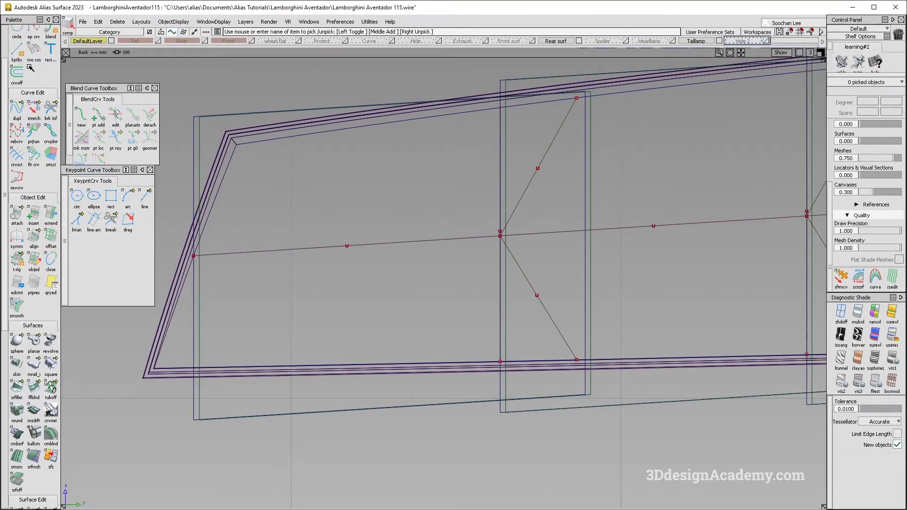
{"action": "left_click", "coordinate": [34, 88]}
{"action": "key", "text": "alt+Tab"}
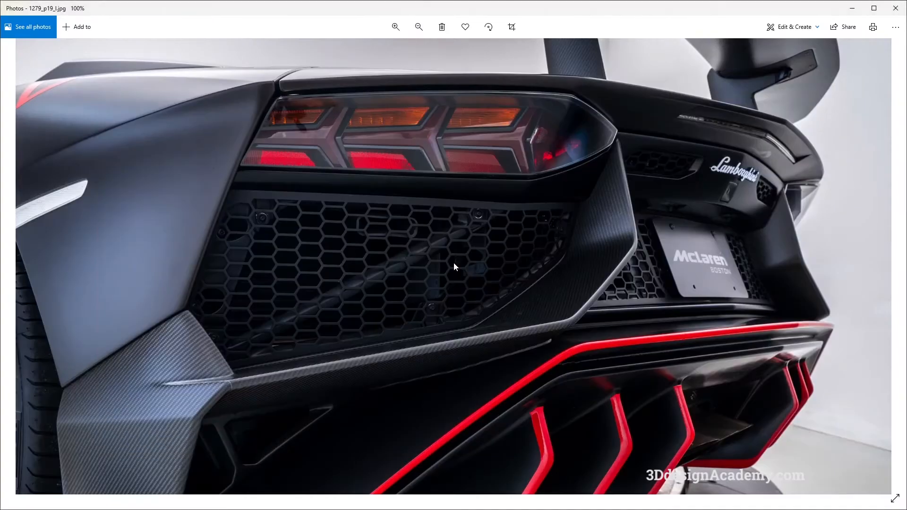
{"action": "key", "text": "alt+Tab"}
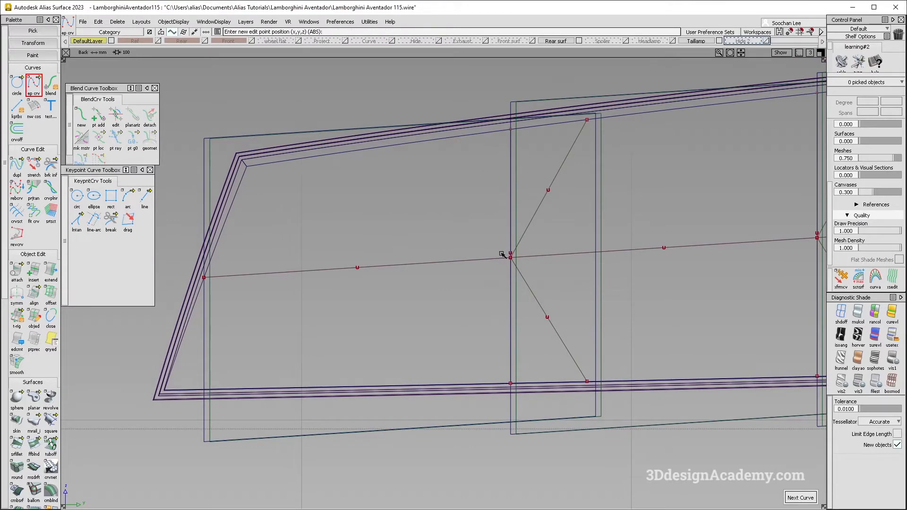
{"action": "key", "text": "shift+alt"}
{"action": "left_click", "coordinate": [486, 261]}
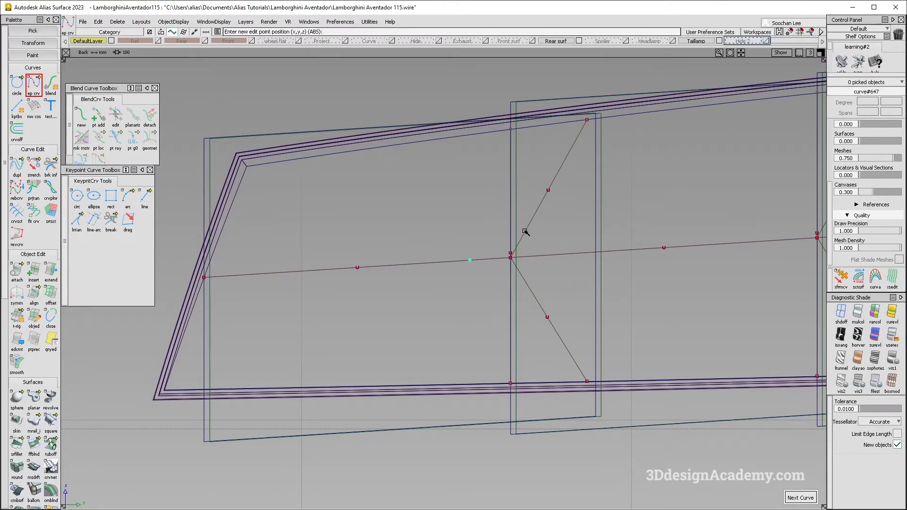
{"action": "left_click_drag", "start_coordinate": [535, 217], "coordinate": [512, 257]}
{"action": "key", "text": "ctrl+z"}
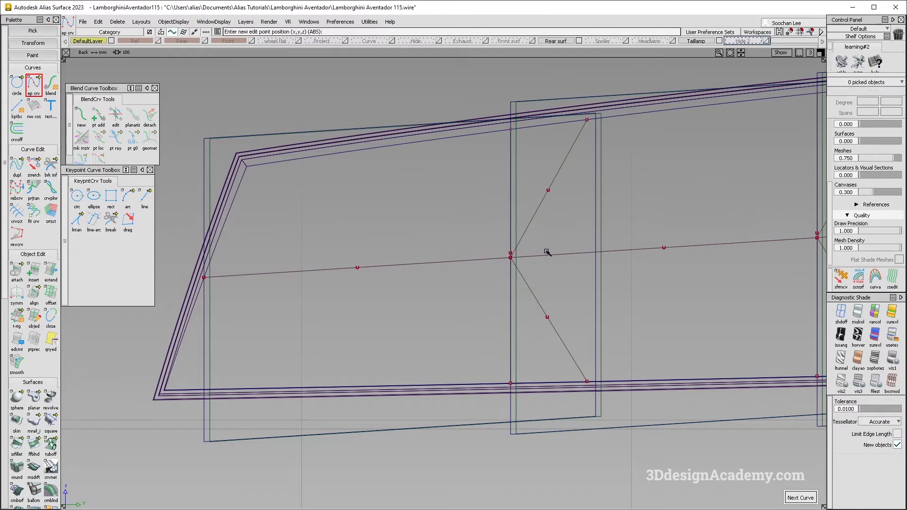
{"action": "right_click_drag", "start_coordinate": [547, 251], "coordinate": [549, 240], "text": "alt+shift"}
{"action": "middle_click_drag", "start_coordinate": [554, 230], "coordinate": [537, 245], "text": "alt+shift"}
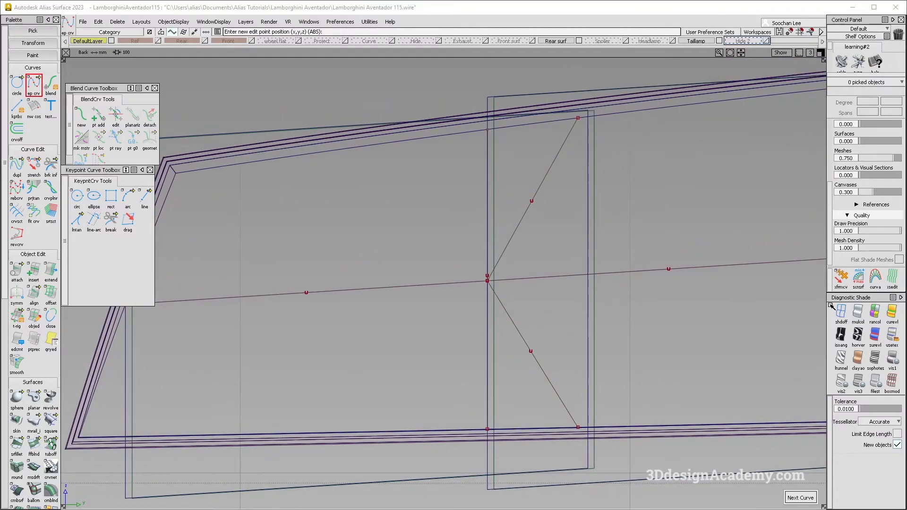
Step: Turn on multi-color diagnostic shading in the perspective view and inspect the surfaces around the first junction
{"action": "key", "text": "F8"}
{"action": "left_click", "coordinate": [857, 311]}
{"action": "left_click", "coordinate": [393, 284], "text": "ctrl+alt"}
{"action": "right_click_drag", "start_coordinate": [393, 284], "coordinate": [416, 272], "text": "alt+shift"}
{"action": "left_click_drag", "start_coordinate": [416, 272], "coordinate": [361, 231], "text": "alt+shift"}
{"action": "key", "text": "ctrl+z"}
{"action": "left_click_drag", "start_coordinate": [359, 331], "coordinate": [268, 161], "text": "ctrl+shift"}
{"action": "scroll", "coordinate": [36, 442], "scroll_direction": "down", "scroll_amount": 2}
{"action": "scroll", "coordinate": [18, 491], "scroll_direction": "down", "scroll_amount": 2}
Step: Project the three curves meeting at the first junction onto the first rail surface along the X vector as curves on surface
{"action": "left_click", "coordinate": [17, 466]}
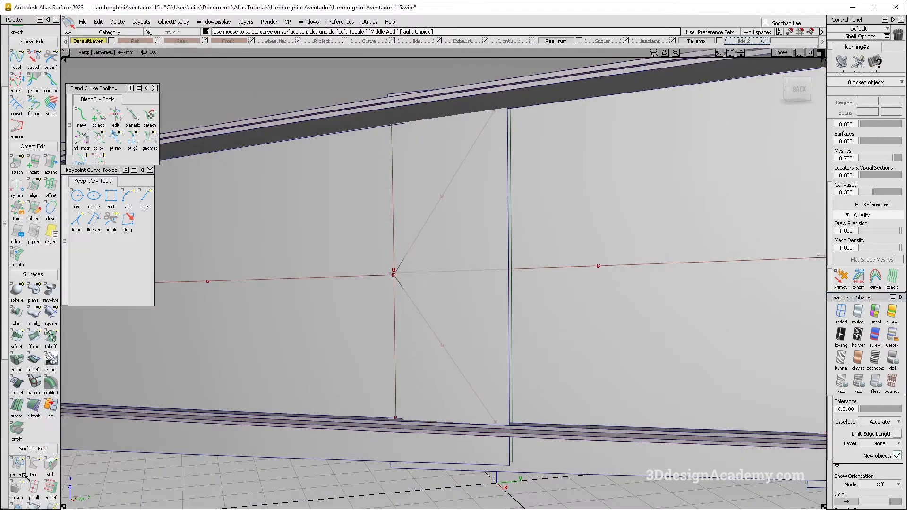
{"action": "left_click", "coordinate": [361, 274]}
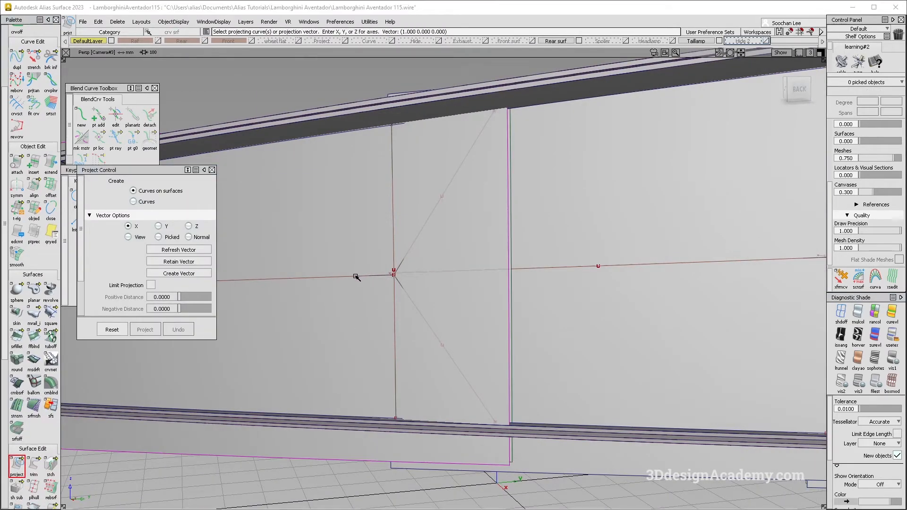
{"action": "left_click", "coordinate": [412, 307]}
{"action": "left_click_drag", "start_coordinate": [420, 202], "coordinate": [453, 235]}
{"action": "left_click_drag", "start_coordinate": [395, 280], "coordinate": [436, 288], "text": "alt+shift"}
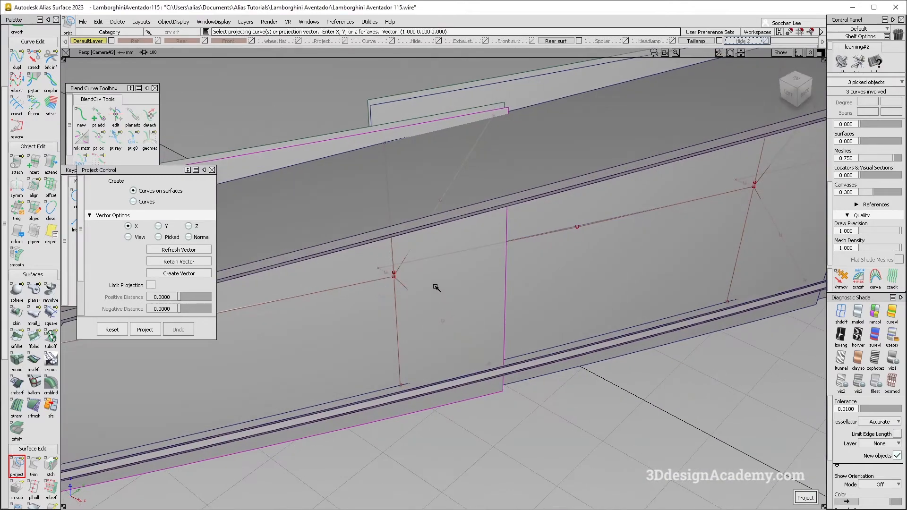
{"action": "key", "text": "space"}
Step: Pick the nine original lengthwise and branch curves across the three junctions and delete their construction history
{"action": "left_click_drag", "start_coordinate": [440, 348], "coordinate": [369, 290], "text": "alt+shift"}
{"action": "right_click_drag", "start_coordinate": [368, 290], "coordinate": [342, 298], "text": "alt+shift"}
{"action": "left_click_drag", "start_coordinate": [343, 298], "coordinate": [353, 267], "text": "ctrl+shift"}
{"action": "left_click", "coordinate": [353, 268]}
{"action": "left_click", "coordinate": [406, 269]}
{"action": "left_click_drag", "start_coordinate": [524, 351], "coordinate": [561, 310], "text": "alt+shift"}
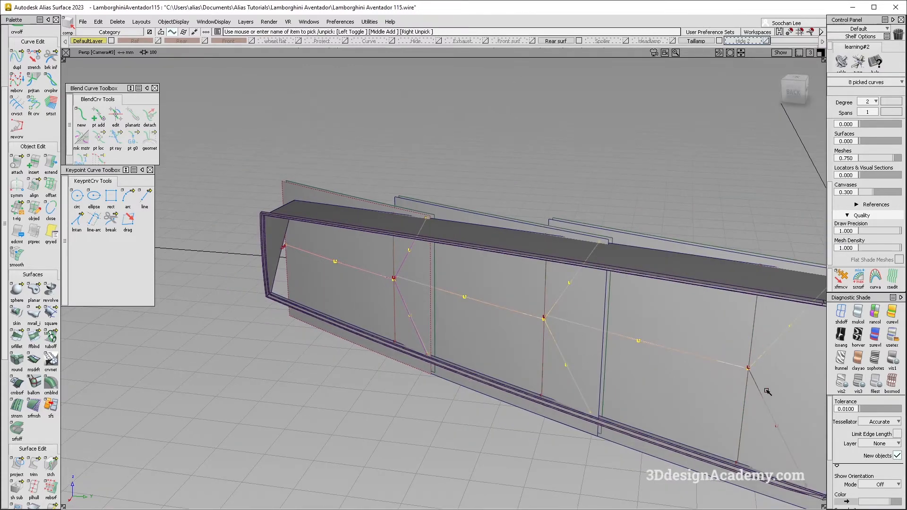
{"action": "right_click_drag", "start_coordinate": [454, 374], "coordinate": [401, 366], "text": "alt+shift"}
{"action": "left_click_drag", "start_coordinate": [401, 366], "coordinate": [535, 425], "text": "alt+shift"}
{"action": "right_click_drag", "start_coordinate": [534, 426], "coordinate": [531, 366], "text": "ctrl+shift"}
{"action": "left_click_drag", "start_coordinate": [555, 405], "coordinate": [518, 392]}
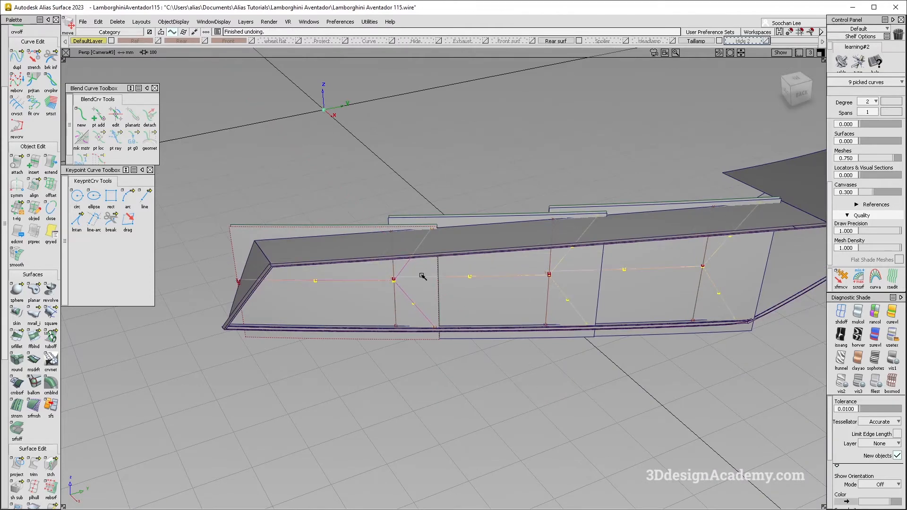
{"action": "left_click", "coordinate": [122, 21]}
{"action": "left_click", "coordinate": [137, 43]}
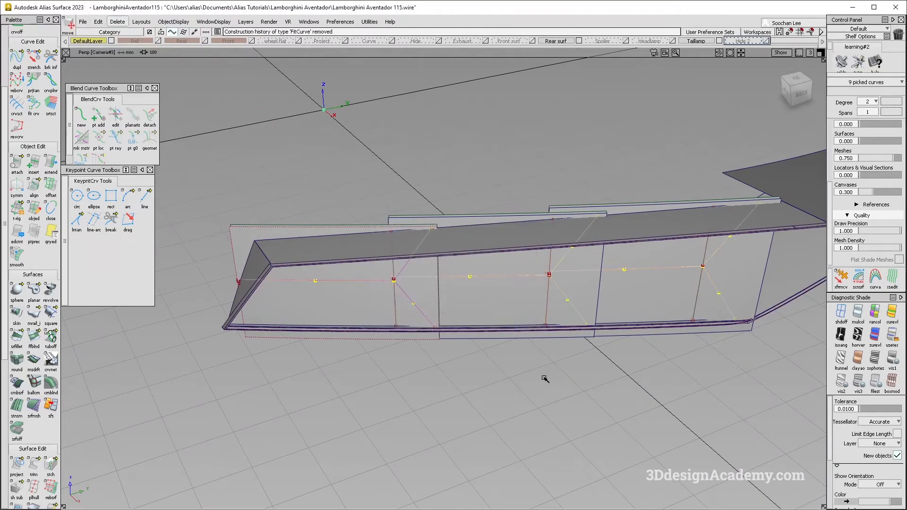
Step: Move the nine picked source curves back behind the rail surfaces
{"action": "left_click_drag", "start_coordinate": [555, 385], "coordinate": [400, 288]}
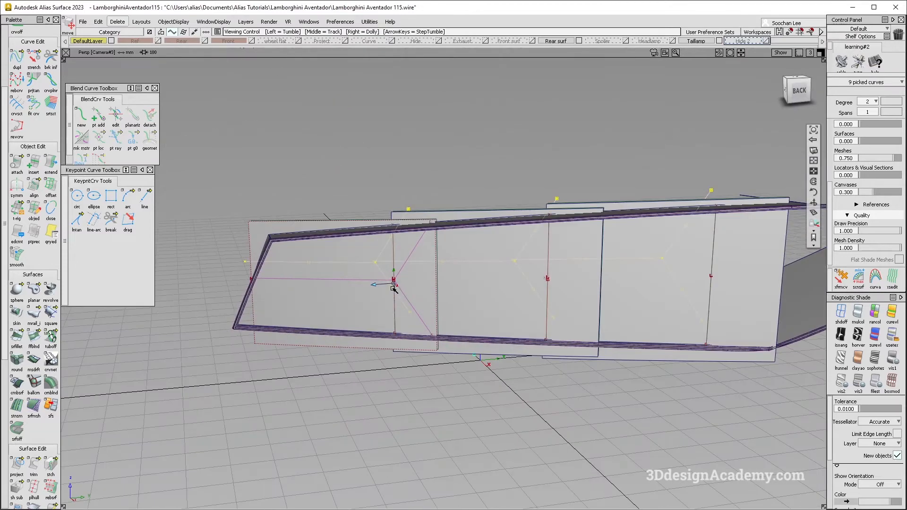
{"action": "right_click_drag", "start_coordinate": [400, 288], "coordinate": [426, 277], "text": "alt+shift"}
{"action": "left_click_drag", "start_coordinate": [425, 276], "coordinate": [465, 279], "text": "ctrl+shift"}
Step: Compare the projected Y-shaped curves at the first junction with the taillight photo in the Back view
{"action": "key", "text": "F7"}
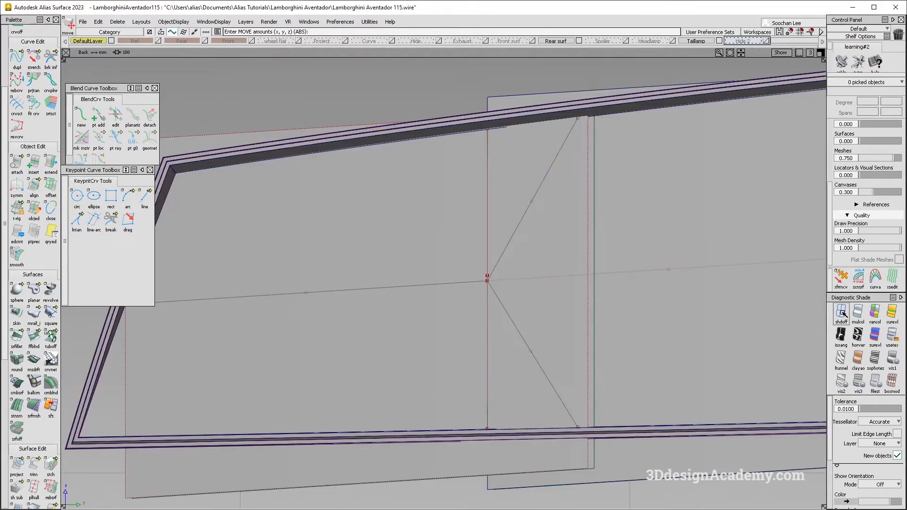
{"action": "middle_click_drag", "start_coordinate": [431, 305], "coordinate": [452, 293], "text": "alt+shift"}
{"action": "middle_click_drag", "start_coordinate": [462, 351], "coordinate": [456, 301], "text": "ctrl+shift"}
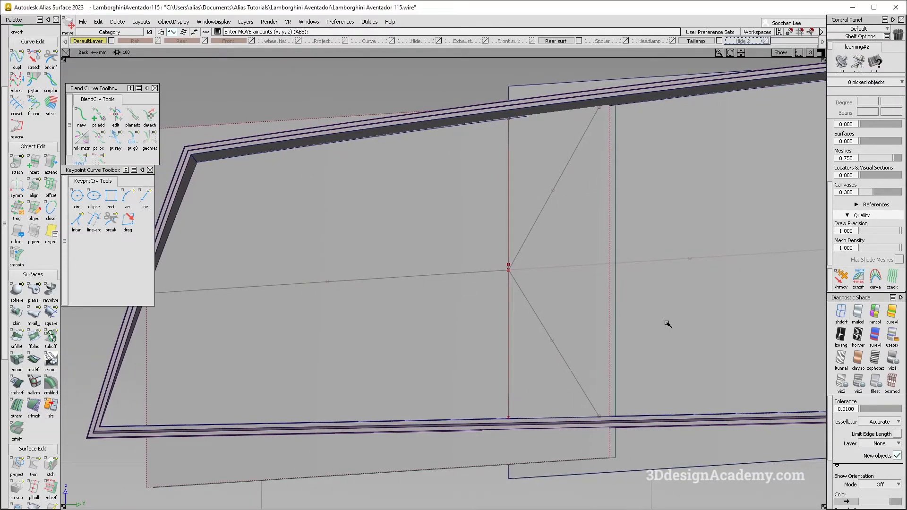
{"action": "left_click_drag", "start_coordinate": [582, 298], "coordinate": [419, 310], "text": "alt+shift"}
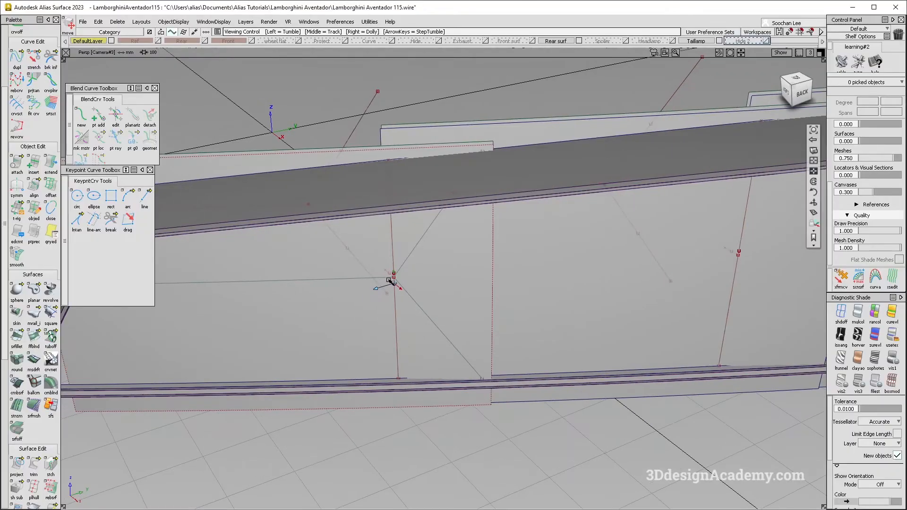
Step: Draw two straight lines from the first junction, one along the lengthwise curve, about 13 mm long, and one along the upper branch
{"action": "right_click_drag", "start_coordinate": [387, 283], "coordinate": [435, 218], "text": "alt+shift"}
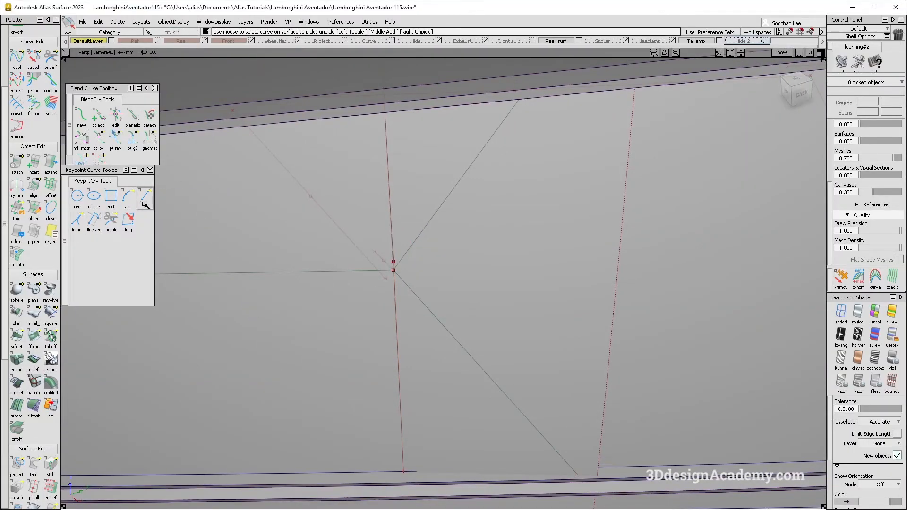
{"action": "left_click", "coordinate": [143, 199]}
{"action": "left_click", "coordinate": [394, 271]}
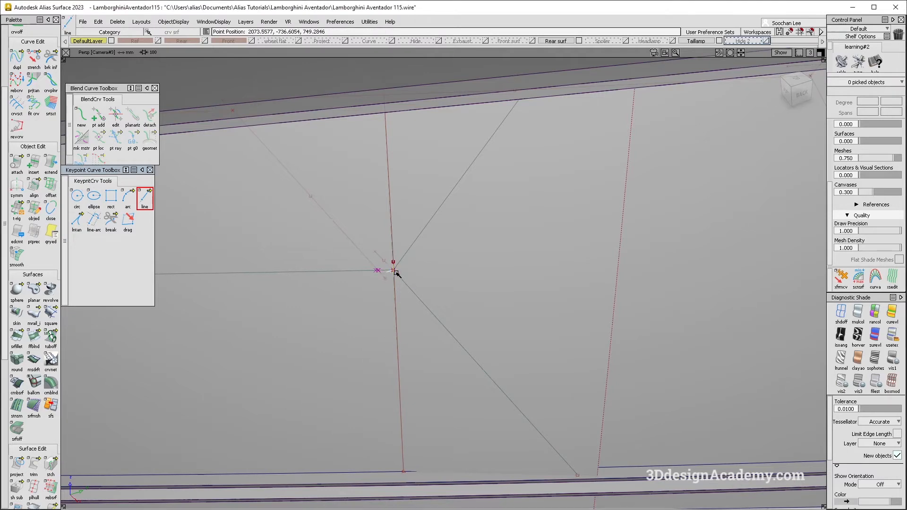
{"action": "left_click", "coordinate": [350, 273]}
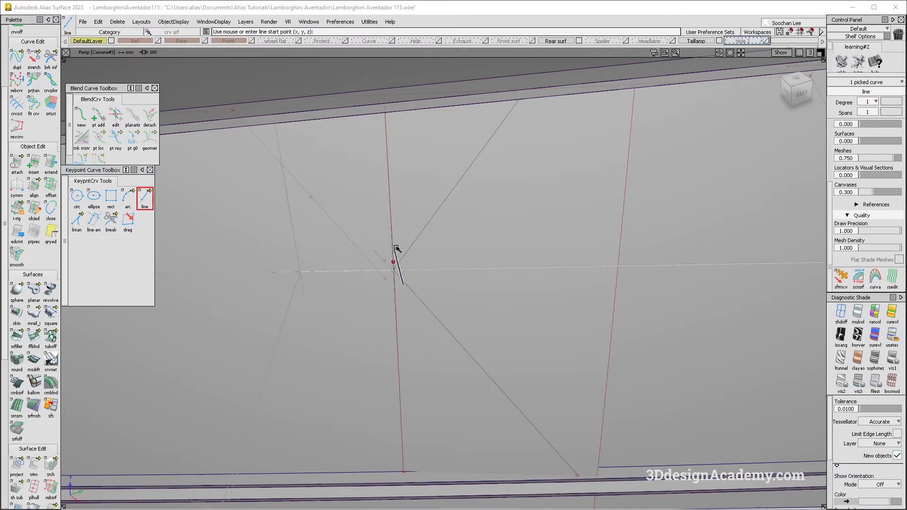
{"action": "left_click", "coordinate": [403, 263]}
{"action": "right_click_drag", "start_coordinate": [388, 274], "coordinate": [427, 250], "text": "alt+shift"}
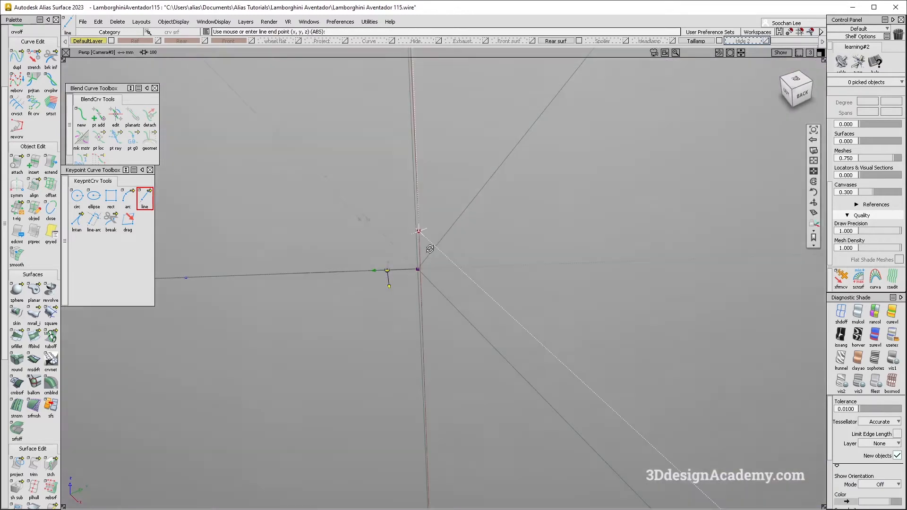
{"action": "right_click_drag", "start_coordinate": [496, 214], "coordinate": [490, 214], "text": "alt+shift"}
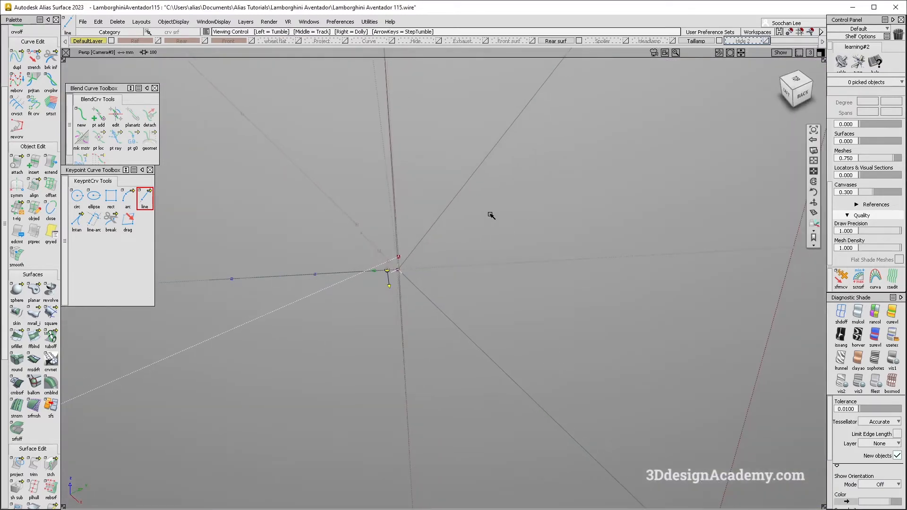
{"action": "left_click", "coordinate": [467, 186]}
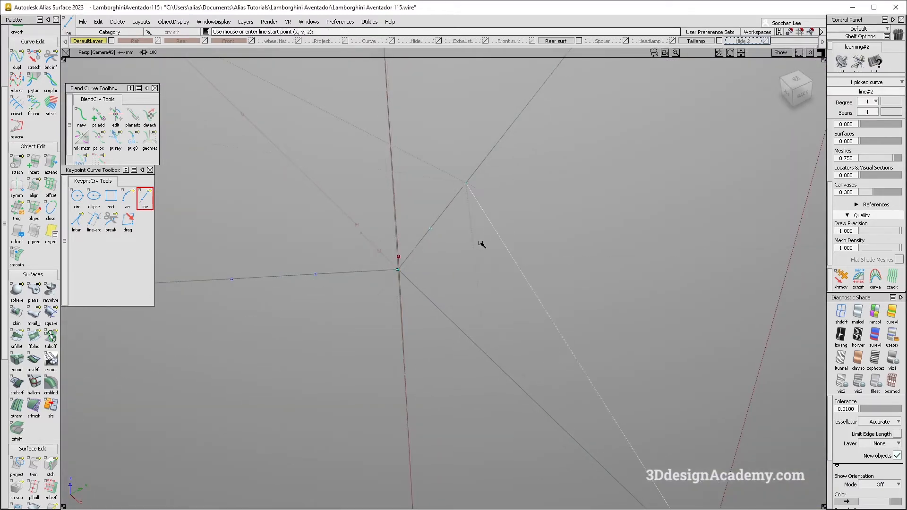
Step: Set the length of both lines at the first junction to 10 mm
{"action": "key", "text": "ctrl+5"}
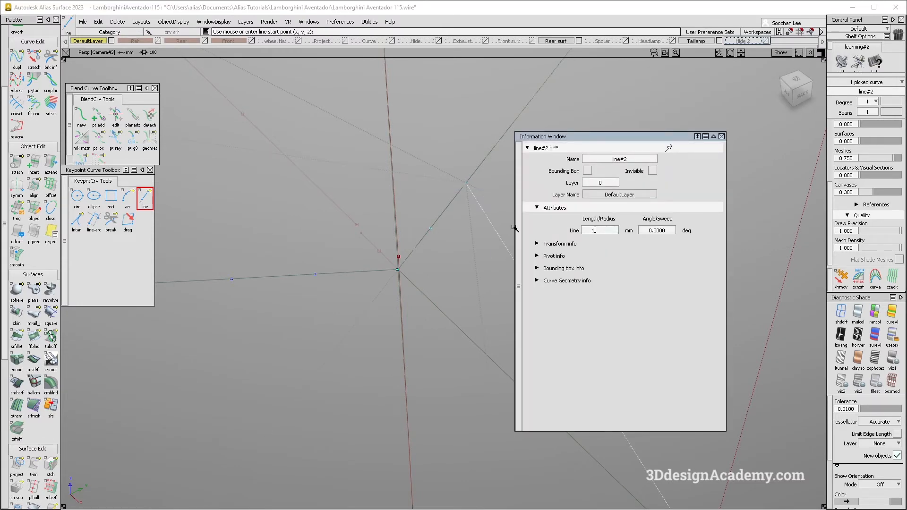
{"action": "left_click_drag", "start_coordinate": [282, 326], "coordinate": [318, 281], "text": "ctrl+shift"}
{"action": "left_click", "coordinate": [318, 274]}
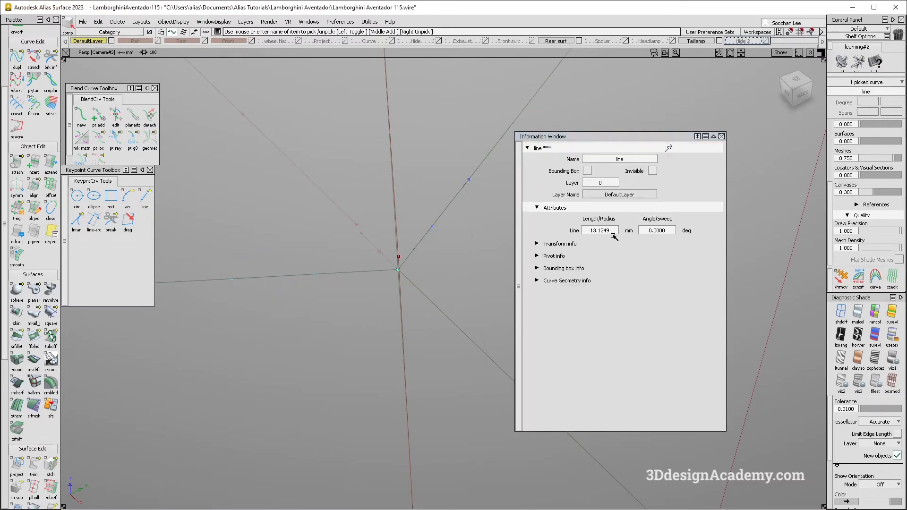
{"action": "left_click_drag", "start_coordinate": [610, 231], "coordinate": [565, 234]}
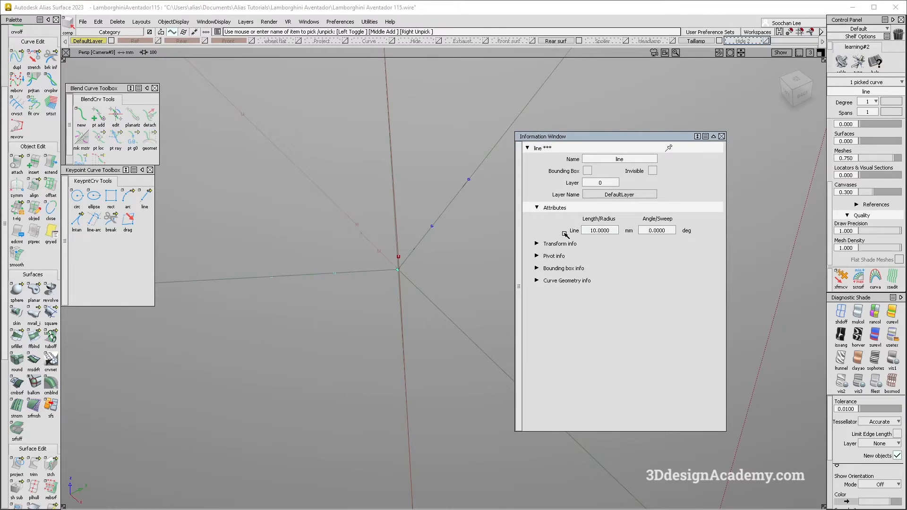
{"action": "key", "text": "Delete"}
Step: Draw an edit point curve connecting the free ends of the two 10 mm lines
{"action": "scroll", "coordinate": [33, 118], "scroll_direction": "up", "scroll_amount": 3}
{"action": "left_click", "coordinate": [33, 84]}
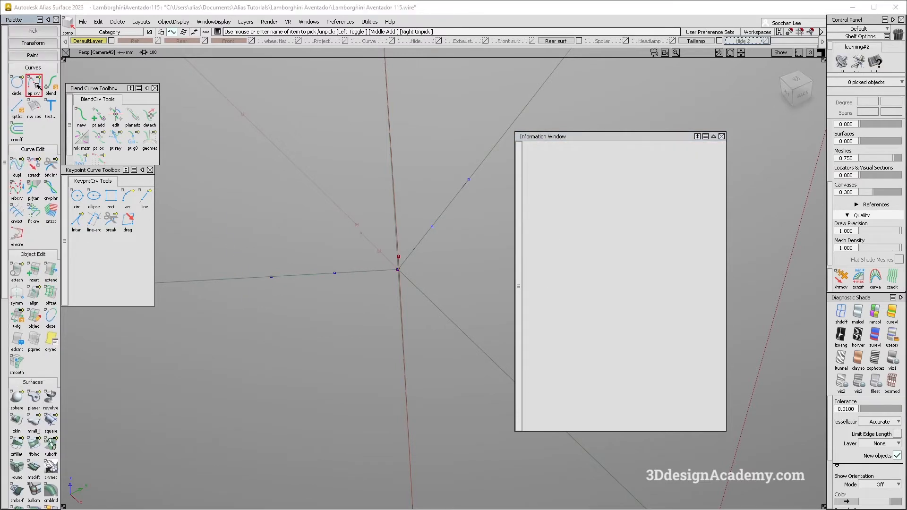
{"action": "left_click", "coordinate": [469, 181]}
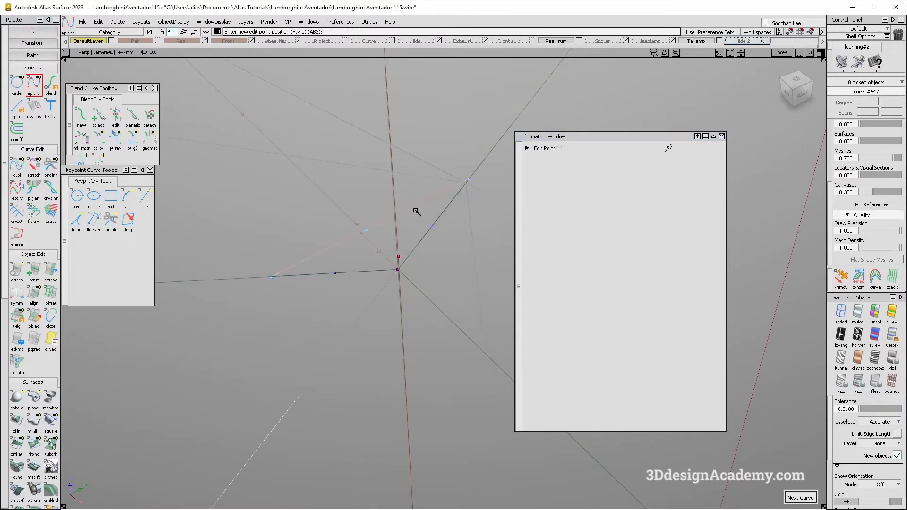
{"action": "right_click_drag", "start_coordinate": [422, 210], "coordinate": [396, 310], "text": "alt+shift"}
{"action": "key", "text": "space"}
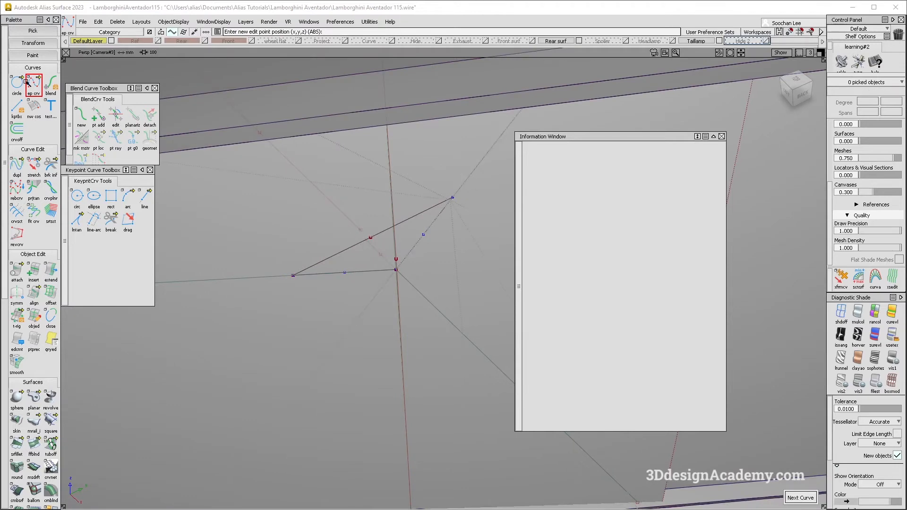
Step: Draw an edit point curve from the junction to the midpoint of the connecting curve as a bisector, and delete the guidelines
{"action": "left_click", "coordinate": [395, 268]}
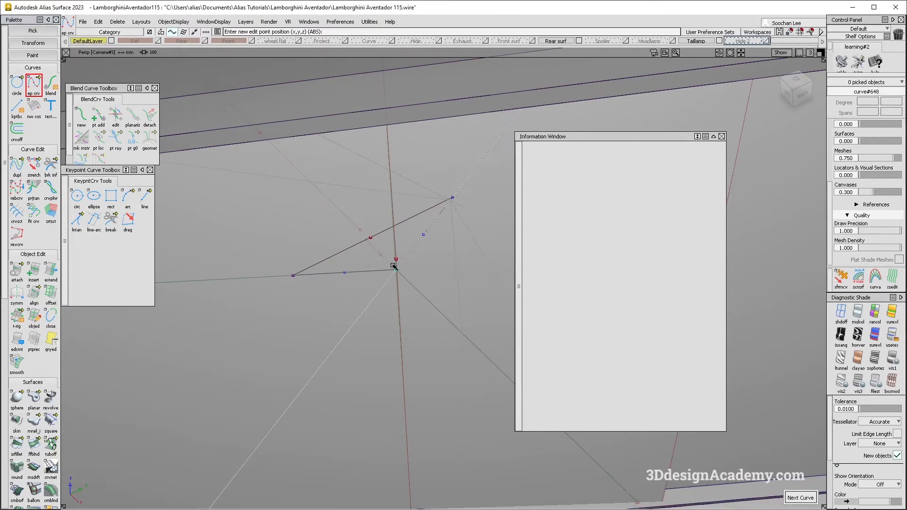
{"action": "left_click", "coordinate": [371, 236]}
{"action": "key", "text": "space"}
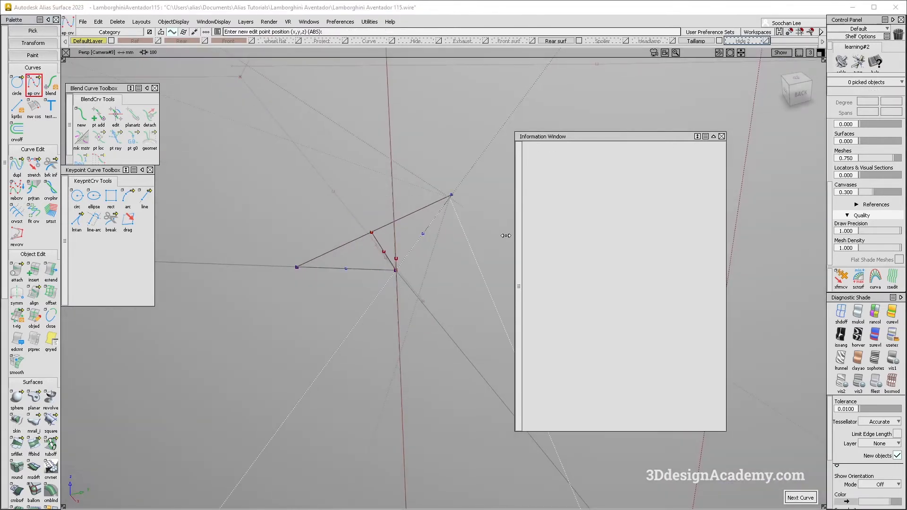
{"action": "left_click", "coordinate": [121, 22]}
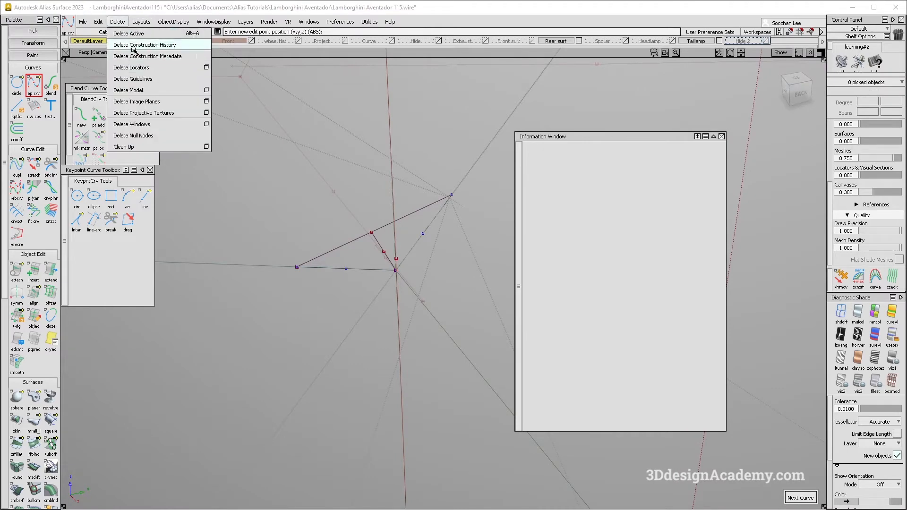
{"action": "left_click", "coordinate": [154, 82]}
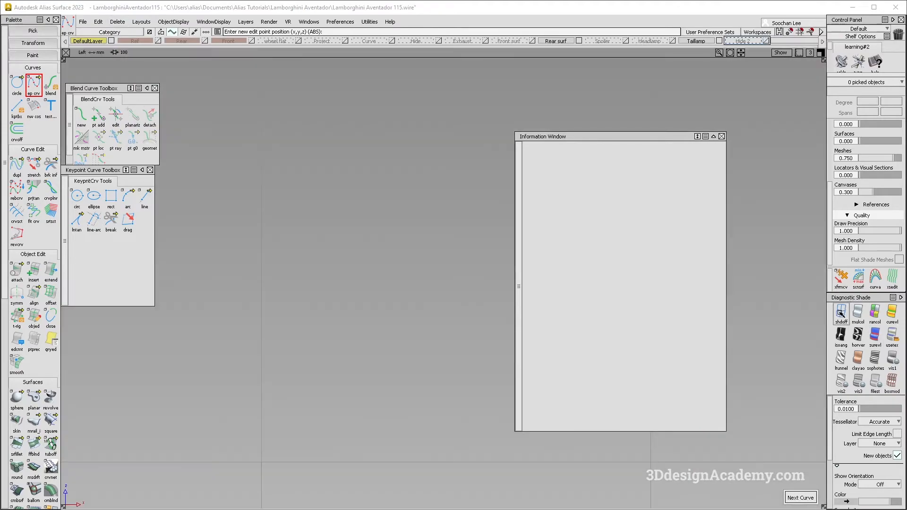
Step: Show the first junction unshaded in the Back view and delete the curve connecting the two 10 mm lines
{"action": "left_click", "coordinate": [841, 314]}
{"action": "key", "text": "F7"}
{"action": "middle_click_drag", "start_coordinate": [410, 266], "coordinate": [388, 268], "text": "alt+shift"}
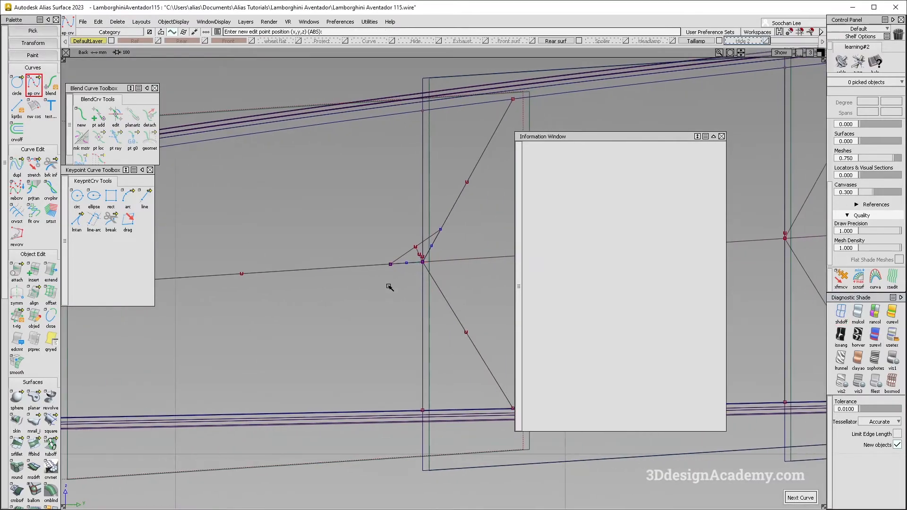
{"action": "key", "text": "alt+Tab"}
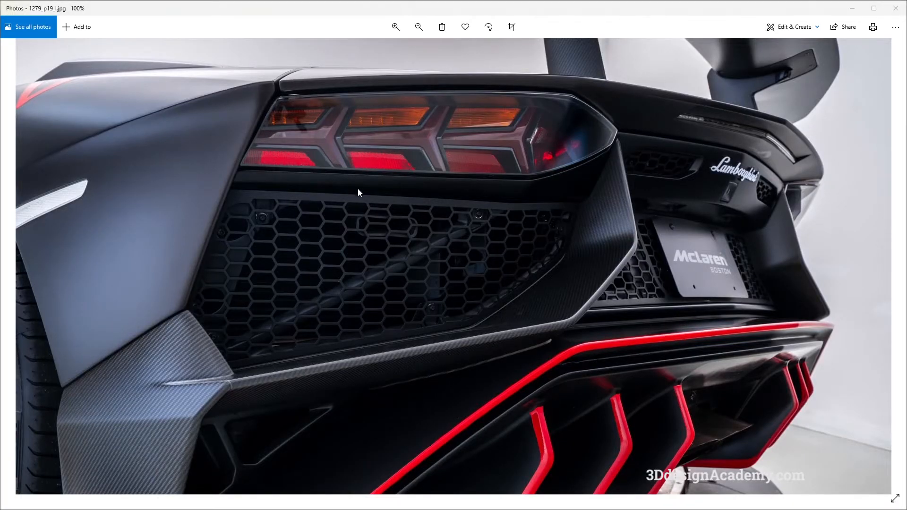
{"action": "key", "text": "alt+Tab"}
{"action": "left_click", "coordinate": [375, 251]}
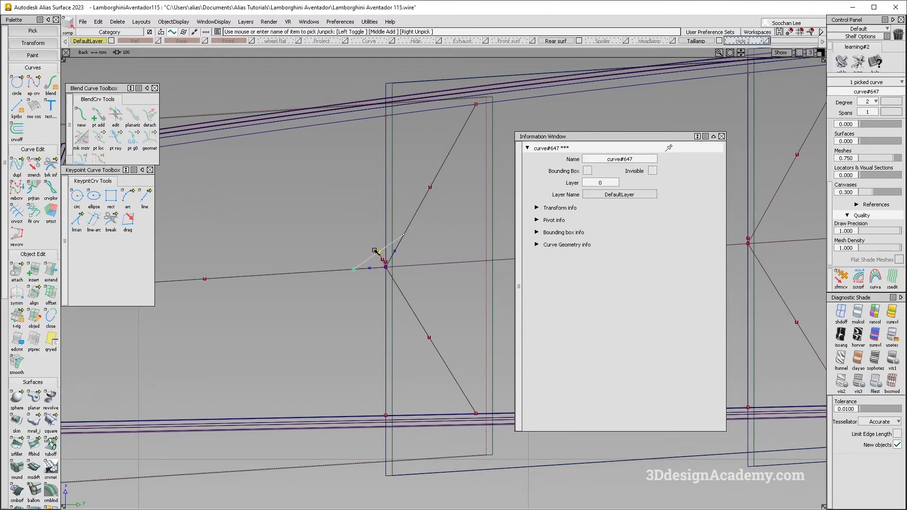
{"action": "key", "text": "Delete"}
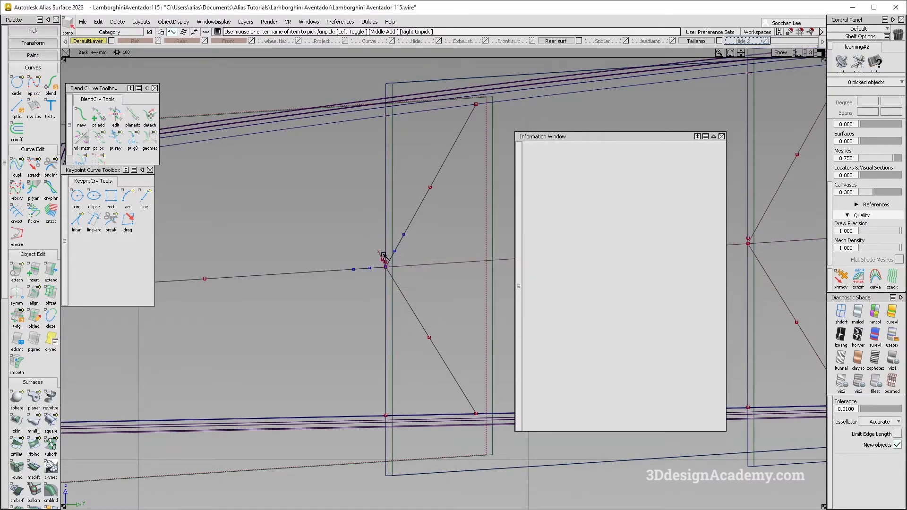
Step: Extend the bisecting curve away from the junction and check its proportion against the taillight photo
{"action": "left_click", "coordinate": [50, 274]}
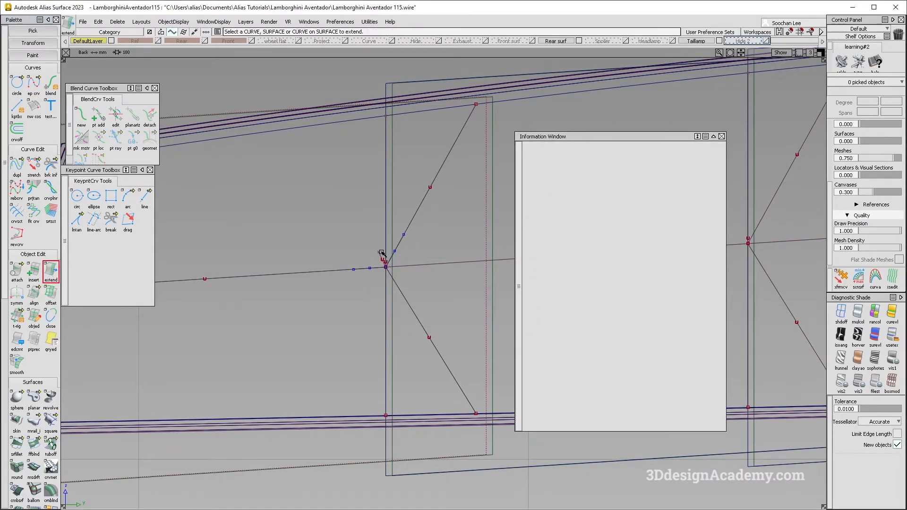
{"action": "left_click", "coordinate": [378, 254]}
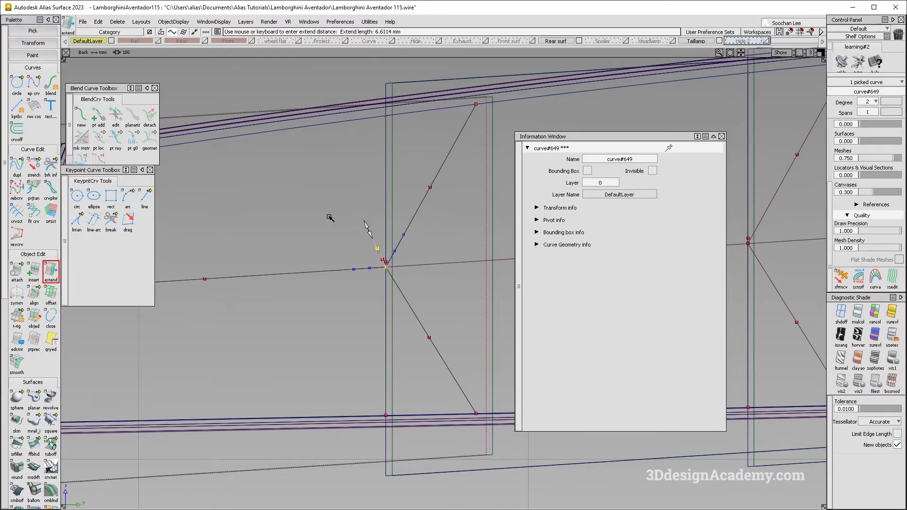
{"action": "right_click_drag", "start_coordinate": [329, 217], "coordinate": [365, 311], "text": "alt+shift"}
{"action": "key", "text": "alt+Tab"}
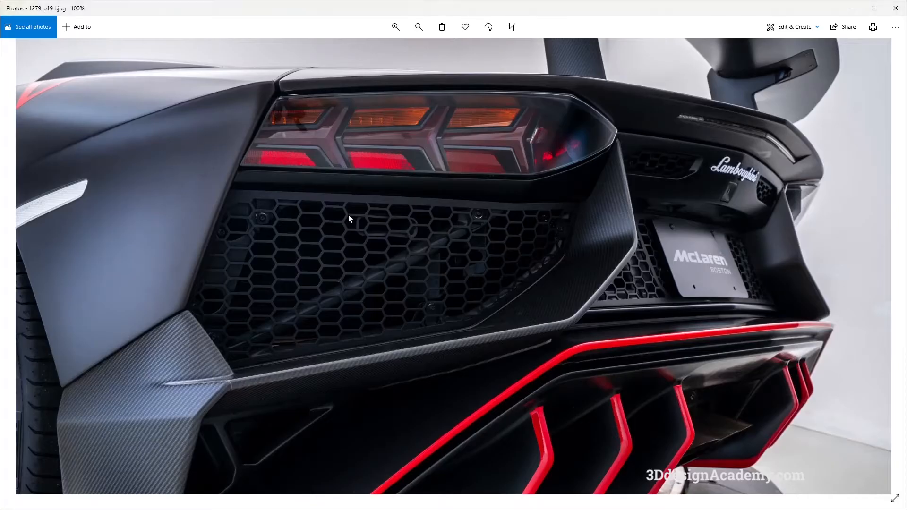
{"action": "key", "text": "alt+Tab"}
Step: Draw an edit point curve from the bisecting curve toward the light's outer end, just above the lengthwise curve, following the reference photos
{"action": "left_click", "coordinate": [40, 86]}
{"action": "left_click", "coordinate": [419, 246]}
{"action": "middle_click_drag", "start_coordinate": [255, 266], "coordinate": [413, 234], "text": "alt+shift"}
{"action": "right_click_drag", "start_coordinate": [412, 234], "coordinate": [350, 244], "text": "alt+shift"}
{"action": "left_click_drag", "start_coordinate": [300, 256], "coordinate": [291, 257]}
{"action": "middle_click_drag", "start_coordinate": [427, 259], "coordinate": [288, 256], "text": "alt+shift"}
{"action": "key", "text": "alt+Tab"}
{"action": "key", "text": "alt+Tab"}
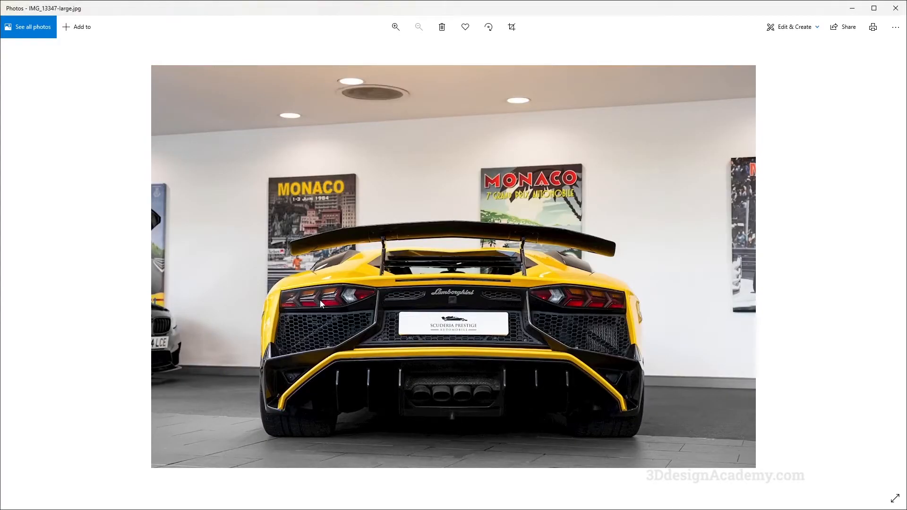
{"action": "key", "text": "alt+Tab"}
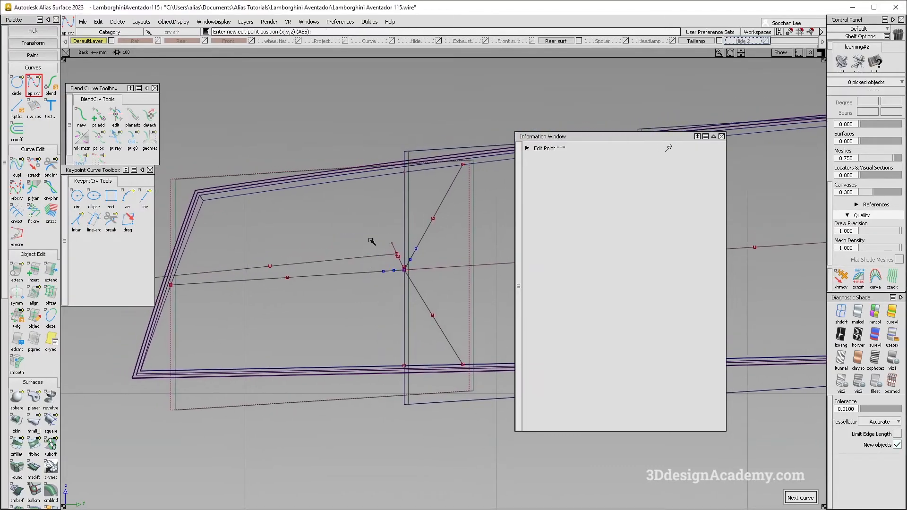
Step: Move the new upper lengthwise curve up so that it starts at the end of the bisecting curve
{"action": "left_click_drag", "start_coordinate": [374, 246], "coordinate": [375, 228], "text": "ctrl+shift"}
{"action": "left_click_drag", "start_coordinate": [377, 247], "coordinate": [390, 266]}
{"action": "middle_click_drag", "start_coordinate": [386, 267], "coordinate": [373, 228], "text": "ctrl+shift"}
{"action": "key", "text": "alt+Tab"}
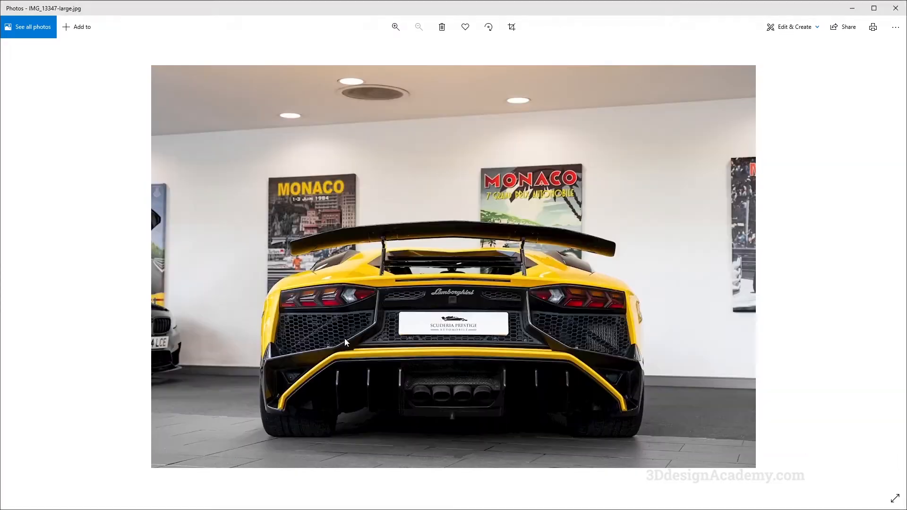
{"action": "key", "text": "alt+Tab"}
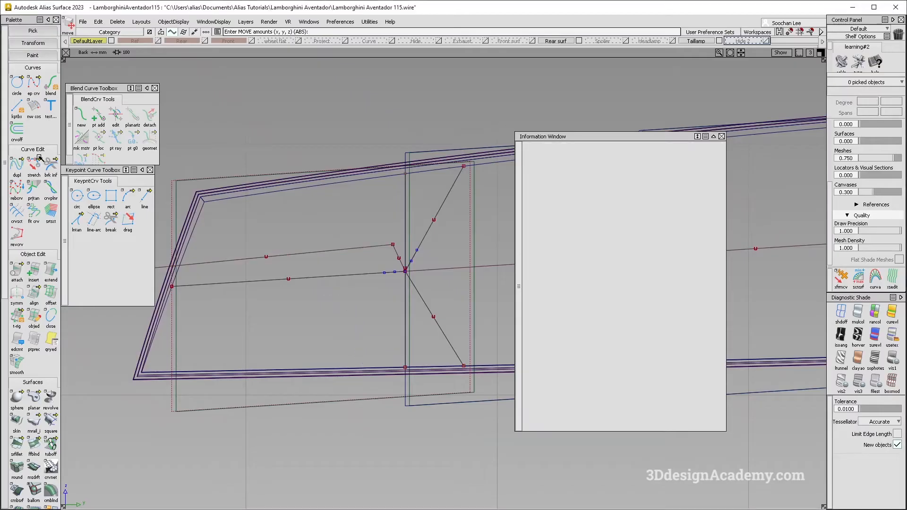
Step: Draw an edit point curve from the bisecting curve's outer end up past the light's upper frame, alongside the upper branch
{"action": "left_click", "coordinate": [34, 81]}
{"action": "left_click", "coordinate": [393, 245], "text": "ctrl"}
{"action": "left_click_drag", "start_coordinate": [448, 146], "coordinate": [460, 148]}
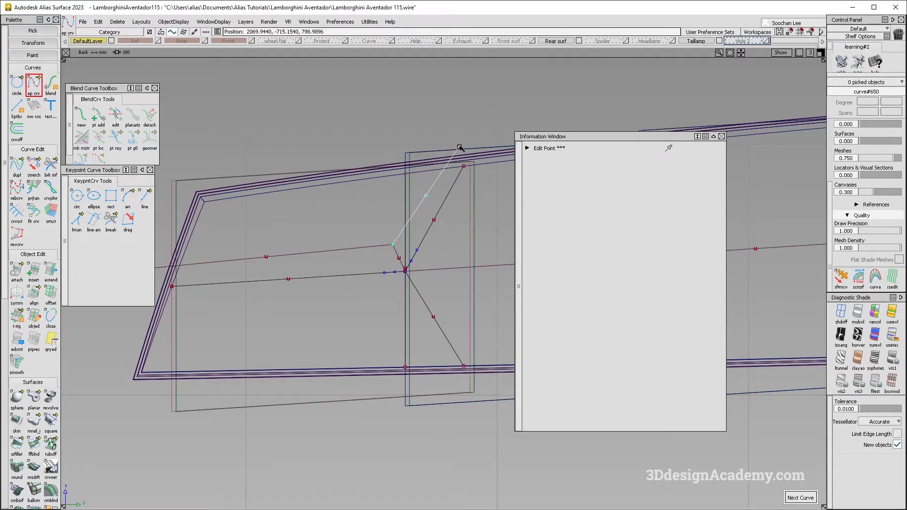
{"action": "key", "text": "alt+Tab"}
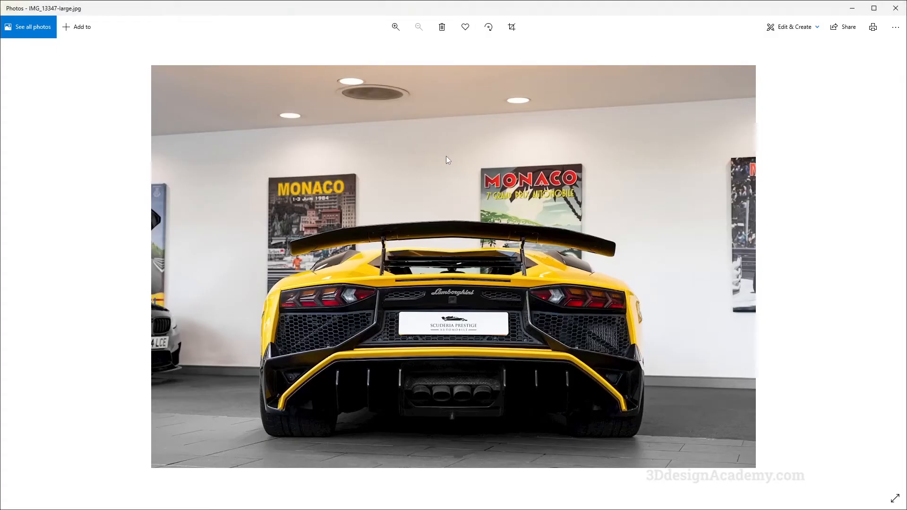
{"action": "key", "text": "alt+Tab"}
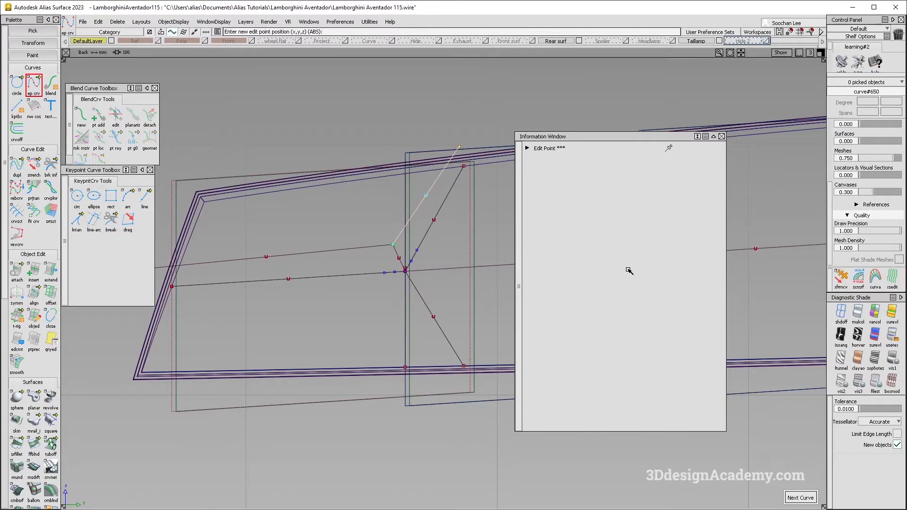
Step: Examine the shape and thickness of the Y-shaped taillight ribs in the rear reference photos
{"action": "key", "text": "alt+Tab"}
{"action": "key", "text": "Right"}
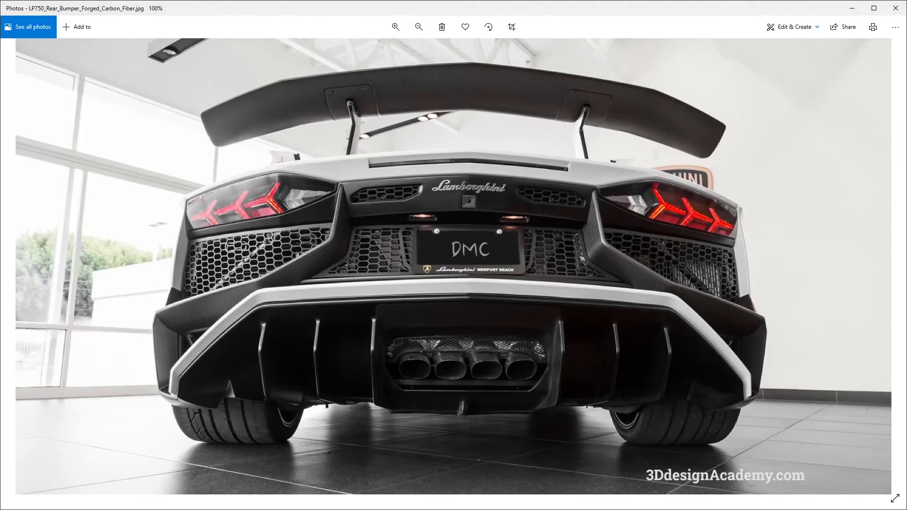
{"action": "key", "text": "Right"}
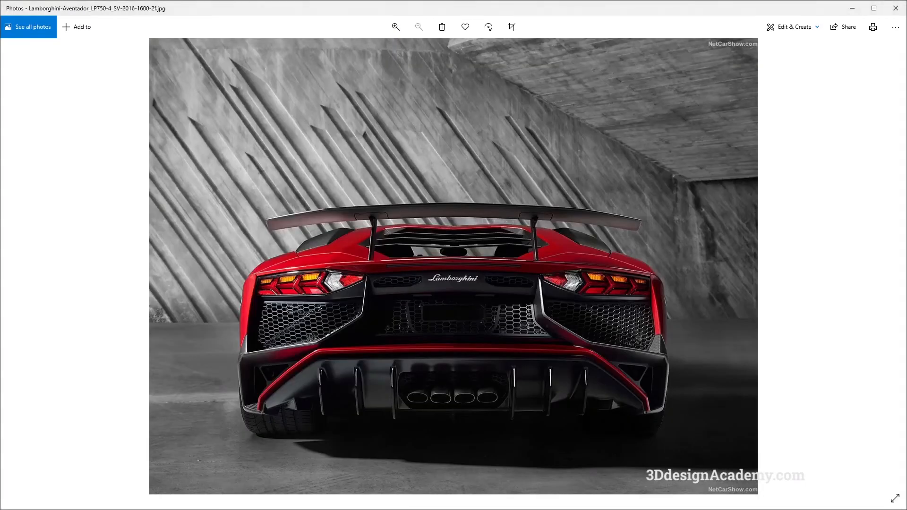
{"action": "scroll", "coordinate": [353, 323], "scroll_direction": "up", "scroll_amount": 1, "text": "ctrl"}
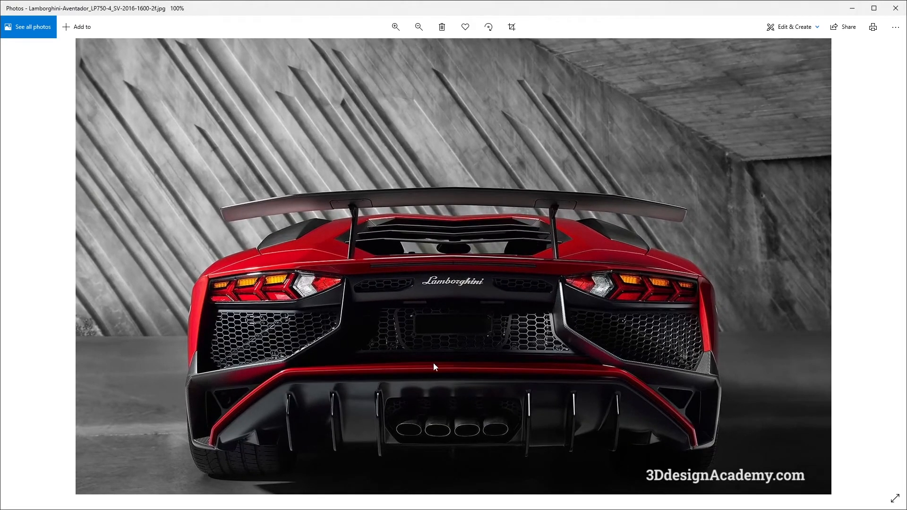
{"action": "key", "text": "Right"}
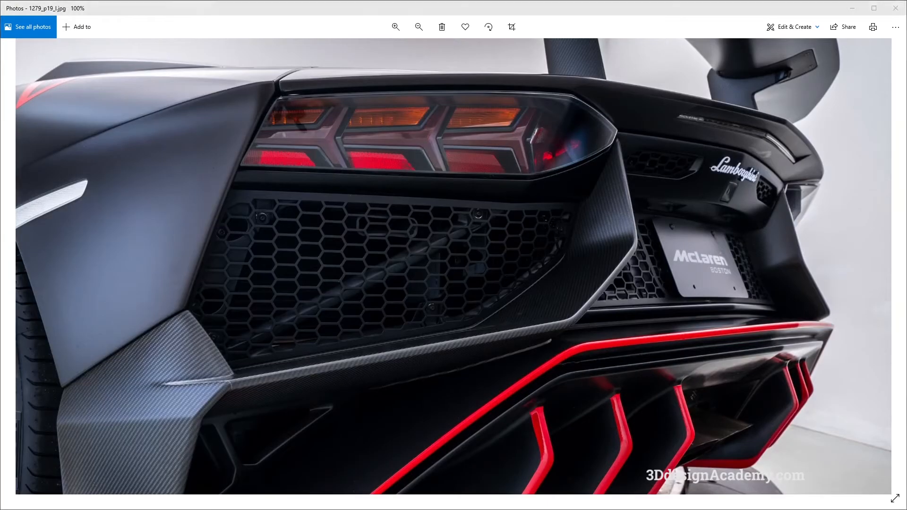
{"action": "key", "text": "Right"}
{"action": "key", "text": "Right"}
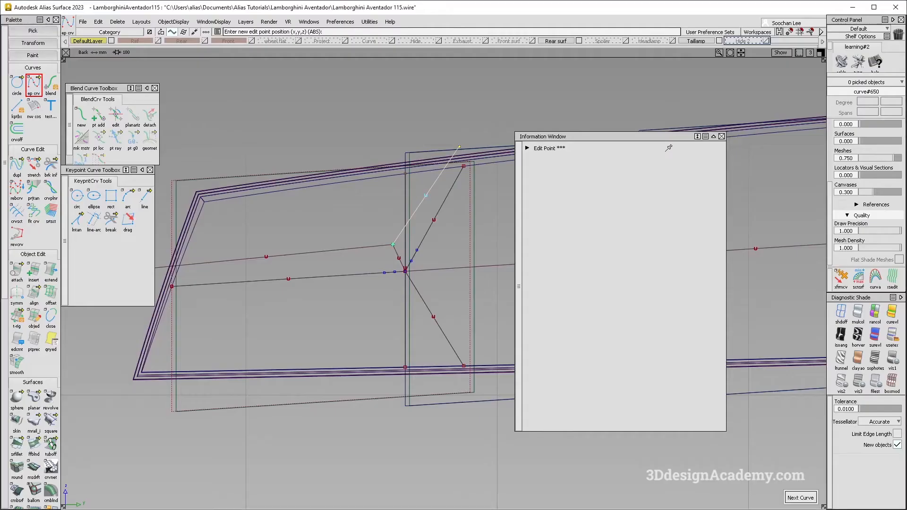
Step: Compare the curves around the light's first junction with the rear reference photos
{"action": "left_click_drag", "start_coordinate": [411, 274], "coordinate": [385, 290]}
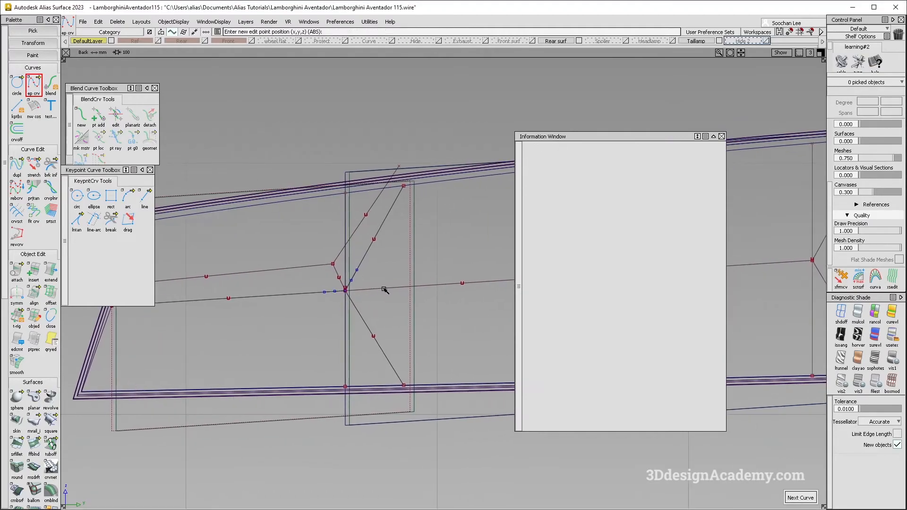
{"action": "key", "text": "alt+Tab"}
{"action": "key", "text": "alt+Tab"}
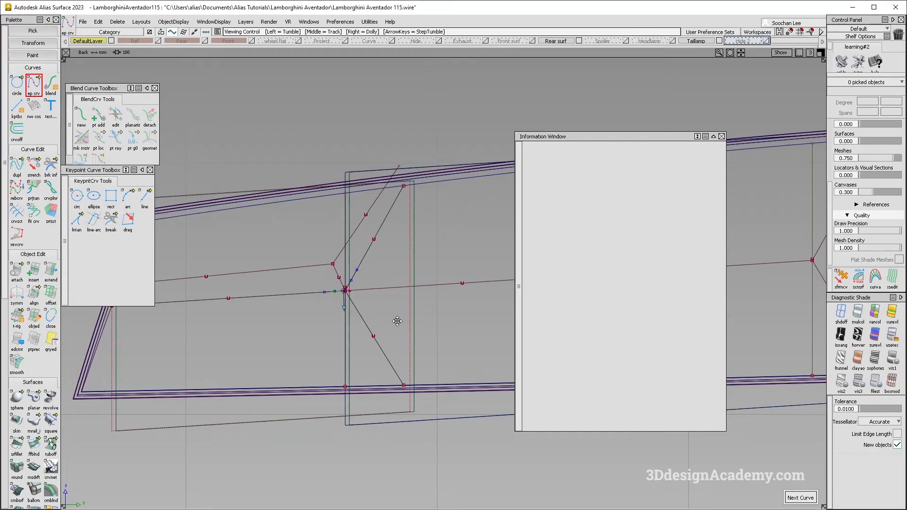
{"action": "middle_click_drag", "start_coordinate": [397, 322], "coordinate": [421, 300], "text": "alt+shift"}
{"action": "key", "text": "alt+Tab"}
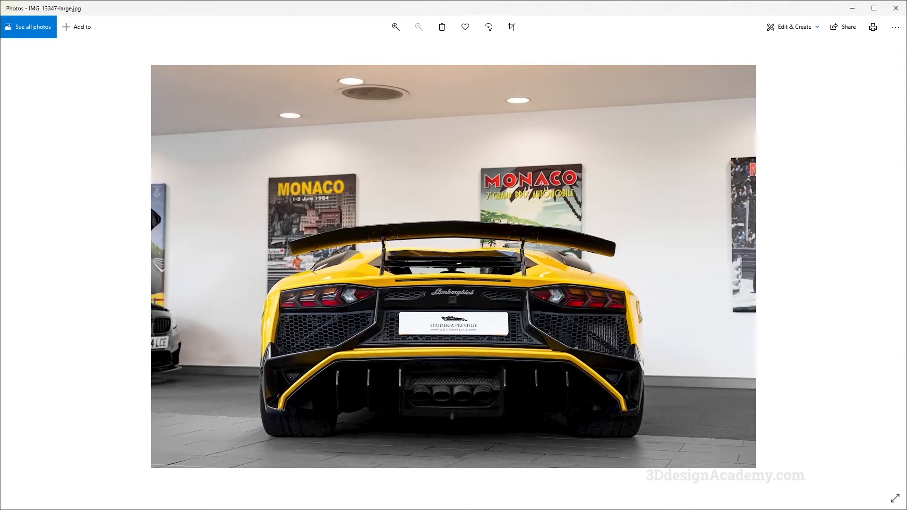
{"action": "key", "text": "alt+Tab"}
Step: Try to extend the lower branch curve past the first junction by about 15.3 mm
{"action": "left_click_drag", "start_coordinate": [339, 240], "coordinate": [361, 271], "text": "ctrl+shift"}
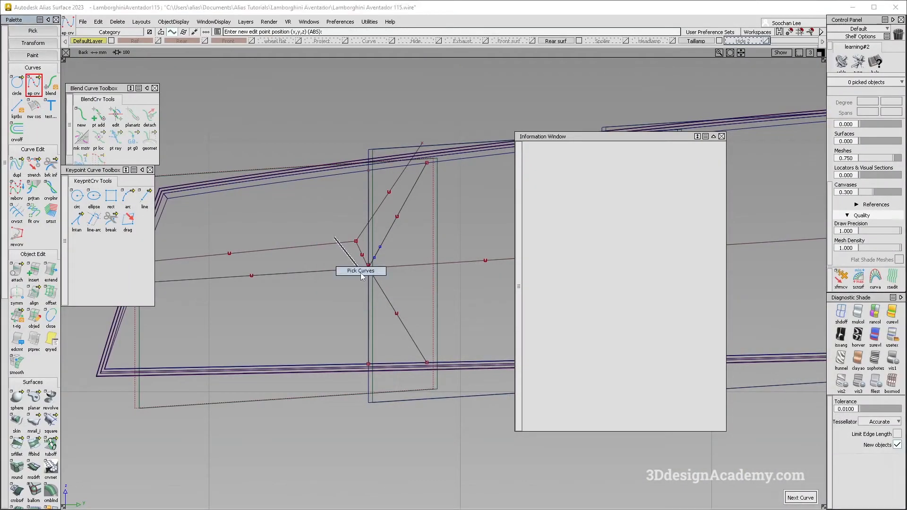
{"action": "middle_click_drag", "start_coordinate": [365, 276], "coordinate": [382, 291], "text": "alt+shift"}
{"action": "left_click_drag", "start_coordinate": [361, 254], "coordinate": [400, 286], "text": "ctrl+shift"}
{"action": "left_click", "coordinate": [386, 267]}
{"action": "right_click_drag", "start_coordinate": [385, 279], "coordinate": [452, 263], "text": "alt+shift"}
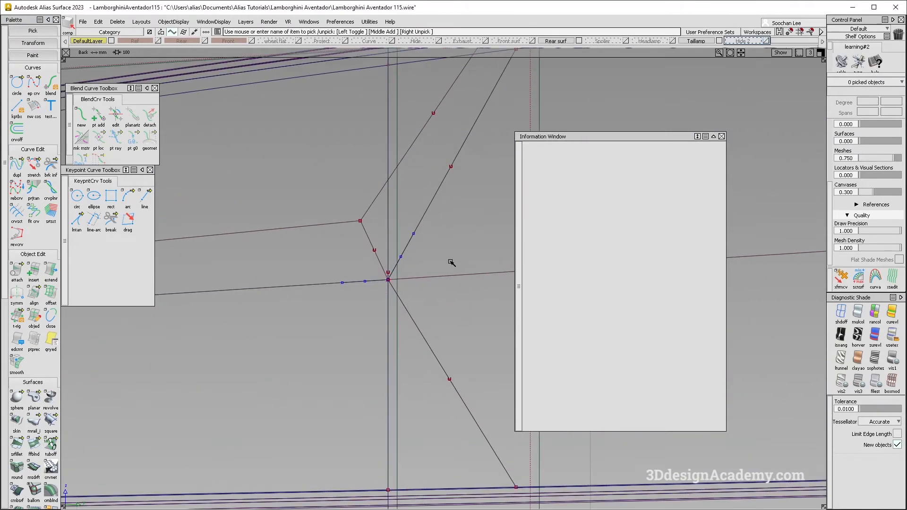
{"action": "left_click", "coordinate": [414, 324]}
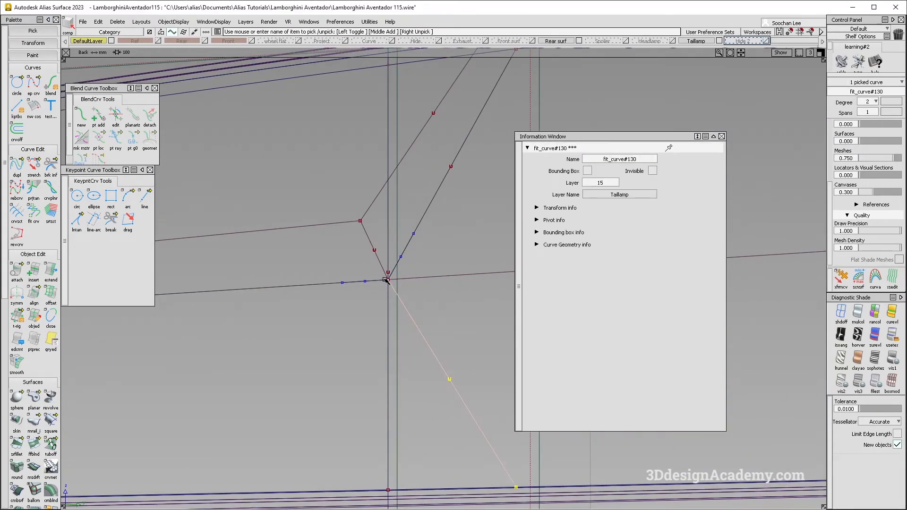
{"action": "left_click", "coordinate": [50, 272]}
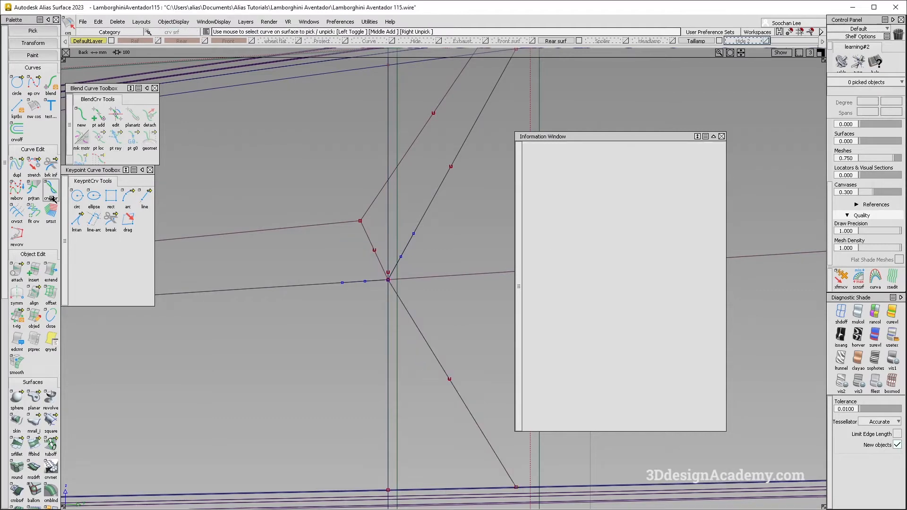
{"action": "left_click", "coordinate": [400, 296]}
{"action": "left_click", "coordinate": [426, 322]}
{"action": "left_click_drag", "start_coordinate": [463, 317], "coordinate": [383, 230]}
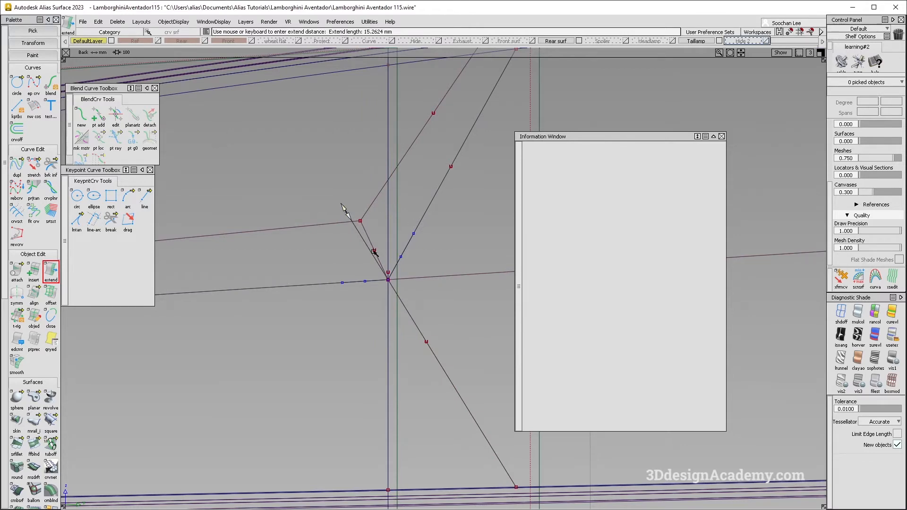
{"action": "middle_click_drag", "start_coordinate": [403, 280], "coordinate": [405, 263], "text": "alt+shift"}
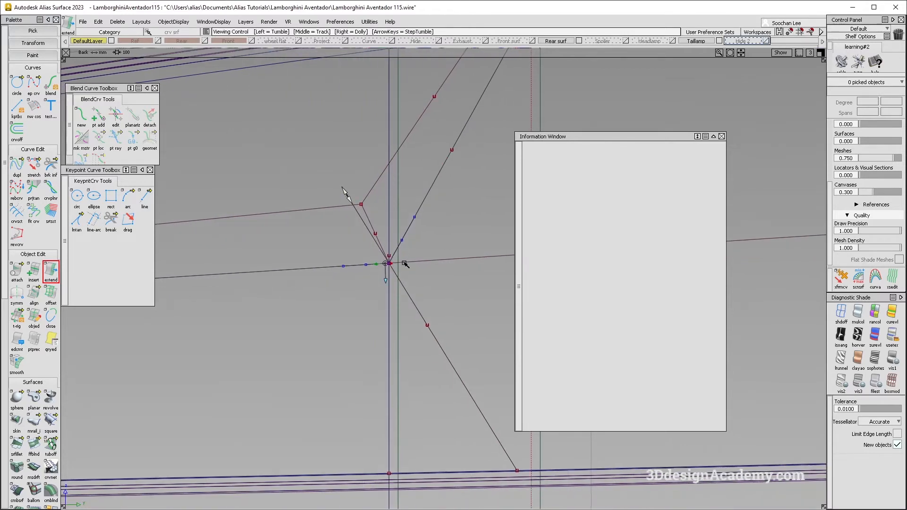
Step: Try to extend the upper branch curve past the junction, and undo both branch extensions
{"action": "left_click", "coordinate": [422, 207]}
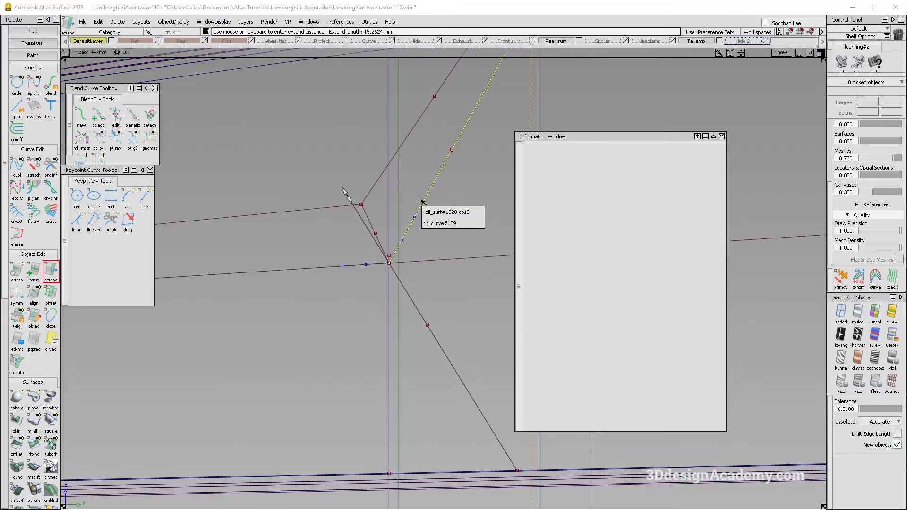
{"action": "left_click", "coordinate": [441, 223]}
{"action": "middle_click_drag", "start_coordinate": [375, 330], "coordinate": [415, 324], "text": "alt+shift"}
{"action": "left_click", "coordinate": [414, 322]}
{"action": "left_click_drag", "start_coordinate": [350, 207], "coordinate": [365, 196], "text": "ctrl+shift"}
{"action": "left_click_drag", "start_coordinate": [365, 196], "coordinate": [381, 209]}
{"action": "right_click_drag", "start_coordinate": [368, 233], "coordinate": [366, 208], "text": "ctrl+shift"}
{"action": "left_click", "coordinate": [363, 179], "text": "ctrl"}
{"action": "left_click_drag", "start_coordinate": [396, 204], "coordinate": [410, 188], "text": "ctrl+alt"}
{"action": "left_click", "coordinate": [403, 197]}
{"action": "right_click_drag", "start_coordinate": [414, 195], "coordinate": [413, 173], "text": "ctrl+shift"}
{"action": "left_click", "coordinate": [392, 190], "text": "ctrl"}
{"action": "left_click", "coordinate": [402, 197], "text": "ctrl+alt"}
{"action": "key", "text": "ctrl+z"}
{"action": "key", "text": "ctrl+z"}
{"action": "key", "text": "ctrl+z"}
{"action": "key", "text": "ctrl+z"}
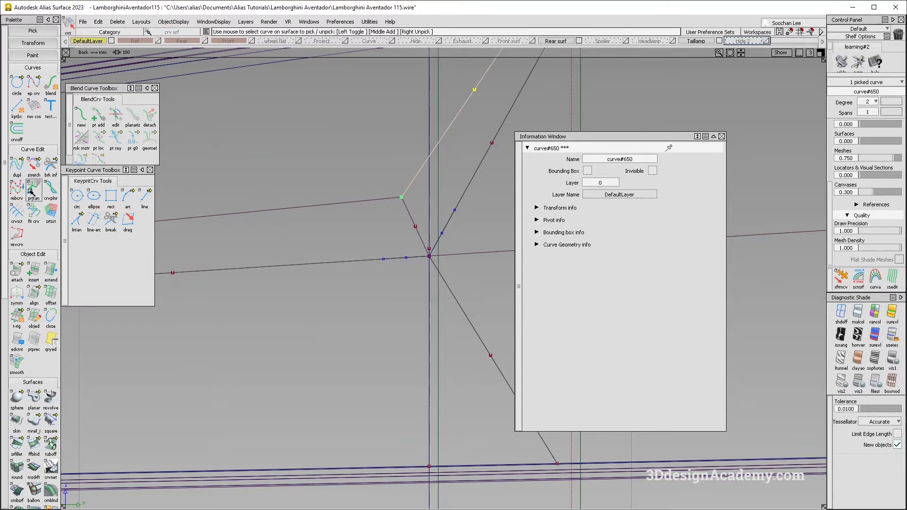
Step: Extend the lower branch curve up past the junction as a separate curve, using Extrapolate with Merge off
{"action": "double_click", "coordinate": [51, 269]}
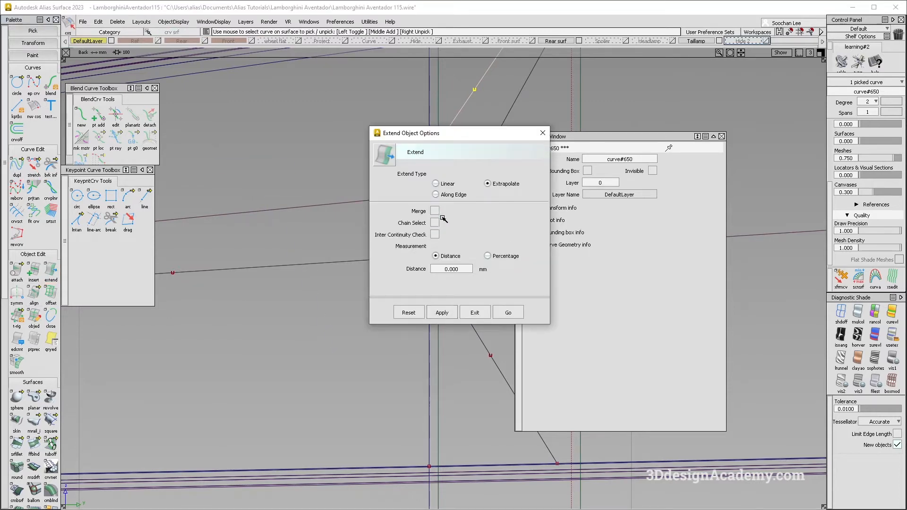
{"action": "left_click", "coordinate": [508, 312]}
{"action": "left_click", "coordinate": [434, 266]}
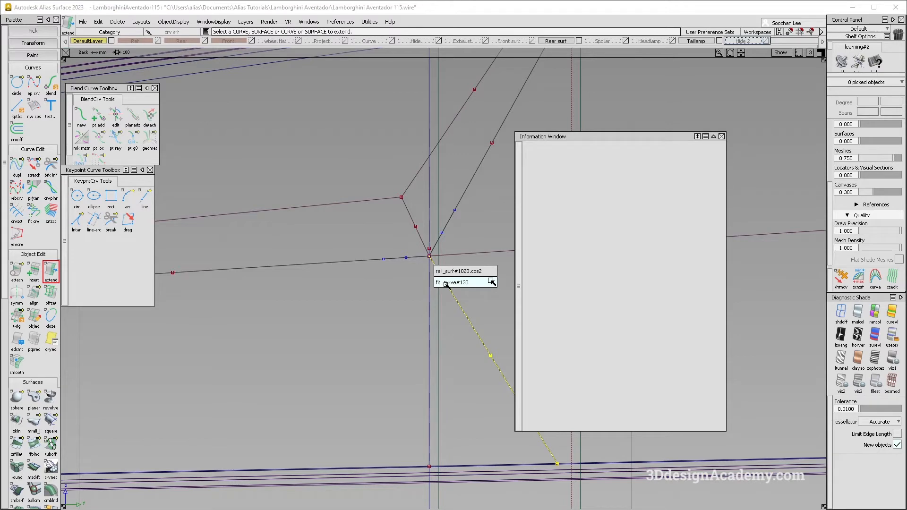
{"action": "left_click", "coordinate": [449, 282]}
{"action": "left_click", "coordinate": [391, 202]}
Step: Delete the old bisecting curve and the two short construction lines at the first junction
{"action": "left_click_drag", "start_coordinate": [421, 236], "coordinate": [410, 212], "text": "ctrl+shift"}
{"action": "left_click", "coordinate": [409, 210]}
{"action": "key", "text": "Delete"}
{"action": "key", "text": "Return"}
{"action": "left_click_drag", "start_coordinate": [416, 320], "coordinate": [379, 209], "text": "ctrl+shift"}
{"action": "left_click", "coordinate": [53, 272]}
{"action": "double_click", "coordinate": [53, 273]}
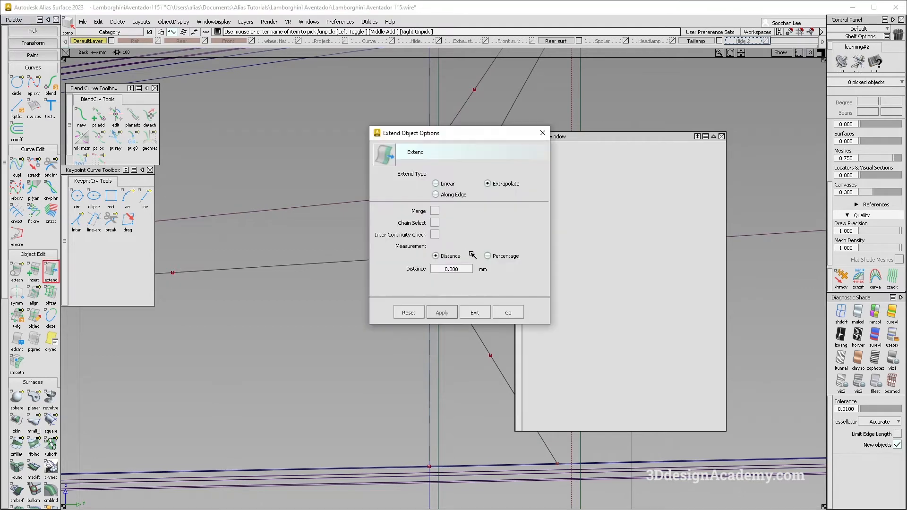
{"action": "left_click", "coordinate": [507, 310]}
{"action": "left_click", "coordinate": [408, 258]}
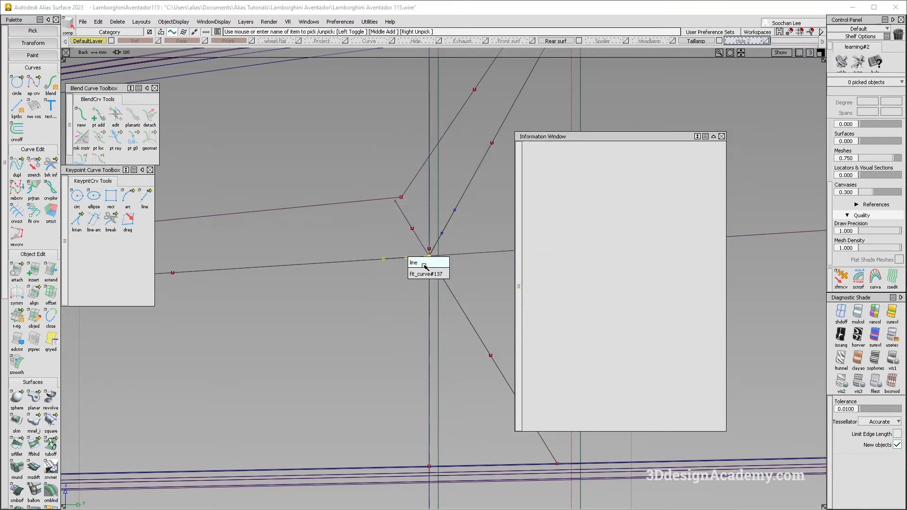
{"action": "left_click", "coordinate": [424, 260]}
{"action": "left_click", "coordinate": [443, 232]}
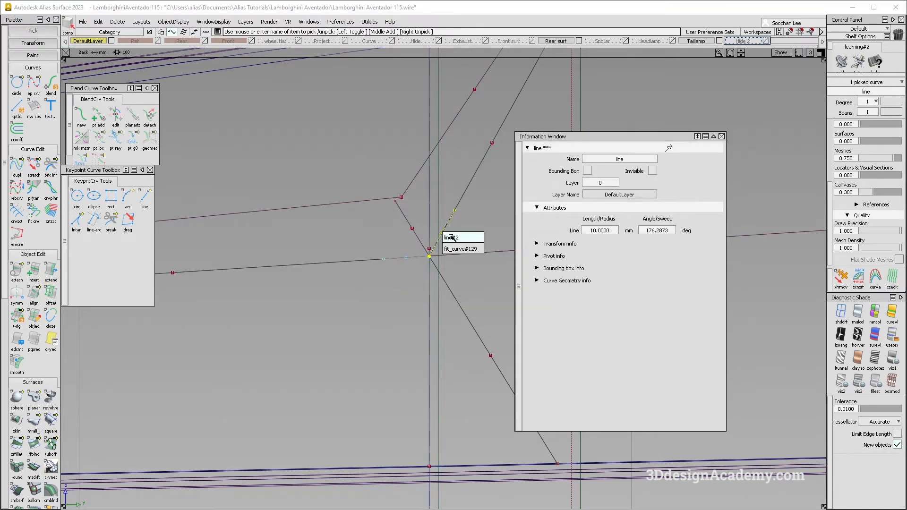
{"action": "left_click", "coordinate": [451, 238]}
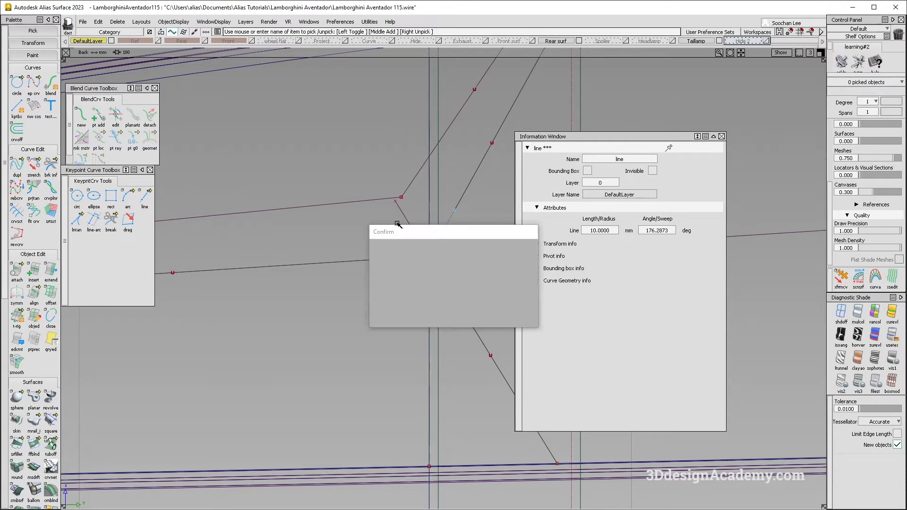
Step: Extend the upper branch curve down past the junction as a separate curve with Merge off
{"action": "double_click", "coordinate": [55, 275]}
{"action": "left_click", "coordinate": [510, 313]}
{"action": "left_click", "coordinate": [441, 243]}
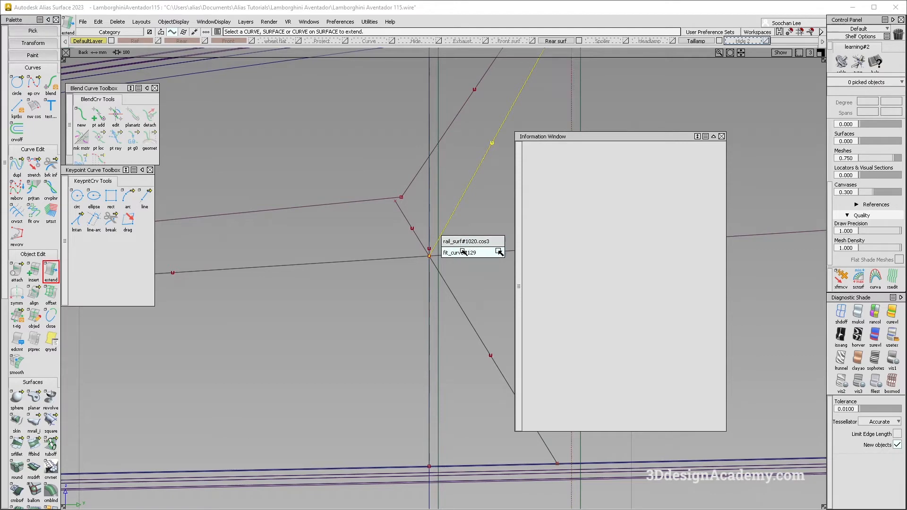
{"action": "left_click", "coordinate": [463, 254]}
{"action": "left_click_drag", "start_coordinate": [480, 209], "coordinate": [427, 278]}
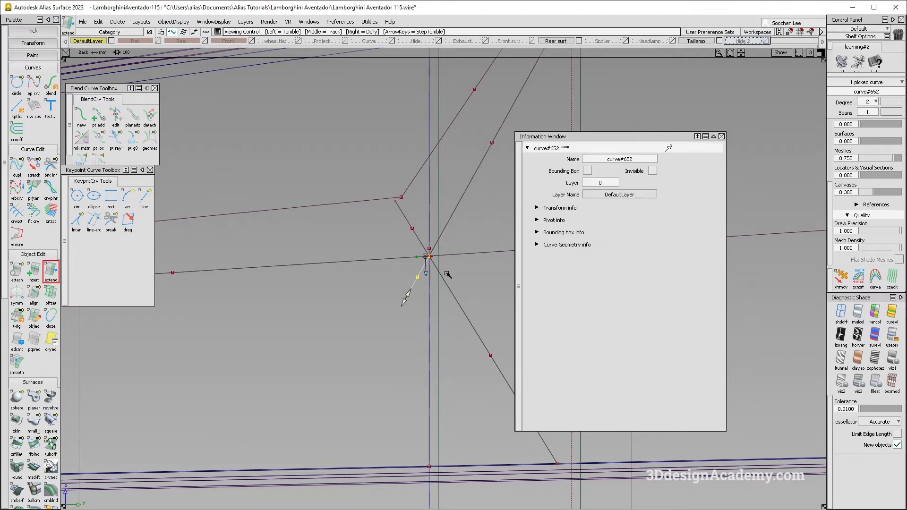
Step: Inspect the branch extensions at the junction in the shaded perspective view and return to the unshaded back view
{"action": "right_click_drag", "start_coordinate": [446, 280], "coordinate": [496, 338], "text": "alt+shift"}
{"action": "key", "text": "F8"}
{"action": "left_click", "coordinate": [856, 316]}
{"action": "left_click_drag", "start_coordinate": [381, 230], "coordinate": [332, 241], "text": "alt+shift"}
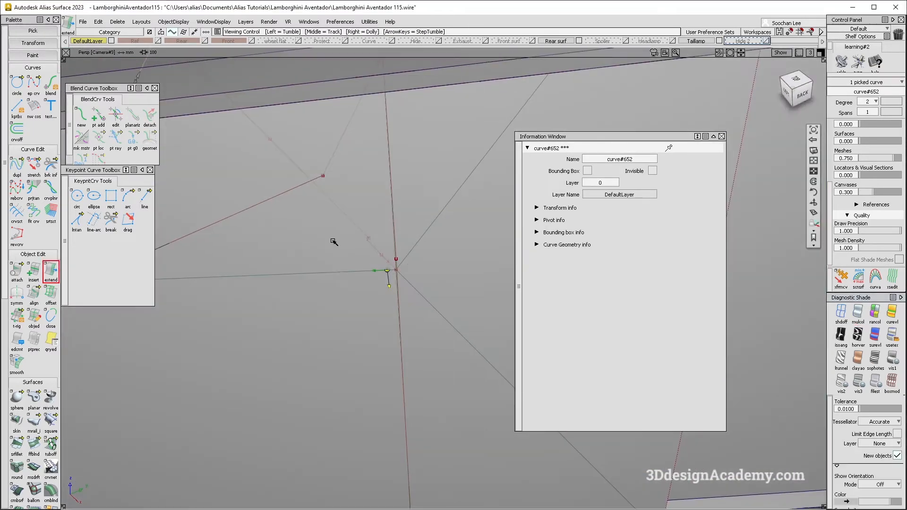
{"action": "right_click_drag", "start_coordinate": [332, 241], "coordinate": [399, 303], "text": "alt+shift"}
{"action": "left_click_drag", "start_coordinate": [390, 297], "coordinate": [422, 315], "text": "ctrl+shift"}
{"action": "left_click", "coordinate": [378, 271]}
{"action": "left_click", "coordinate": [404, 253]}
{"action": "left_click_drag", "start_coordinate": [421, 314], "coordinate": [415, 357], "text": "alt+shift"}
{"action": "key", "text": "Delete"}
{"action": "key", "text": "Return"}
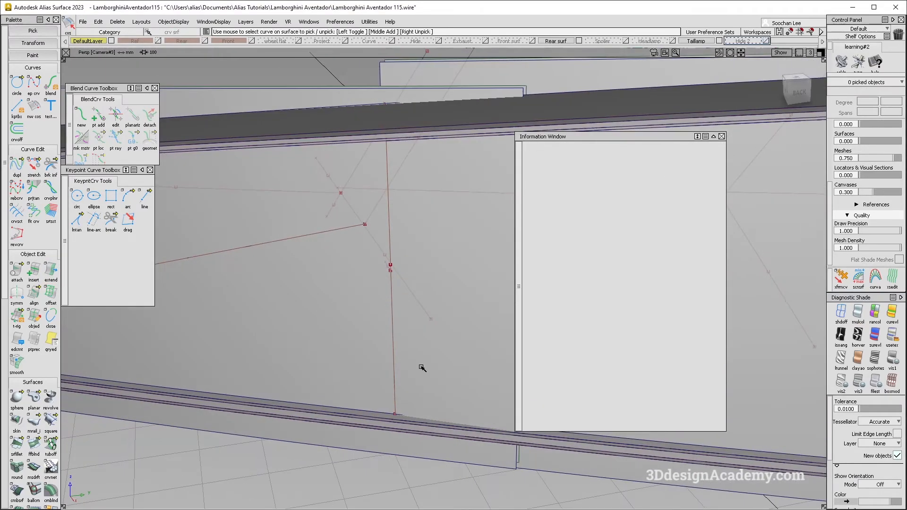
{"action": "key", "text": "F8"}
{"action": "left_click", "coordinate": [848, 315]}
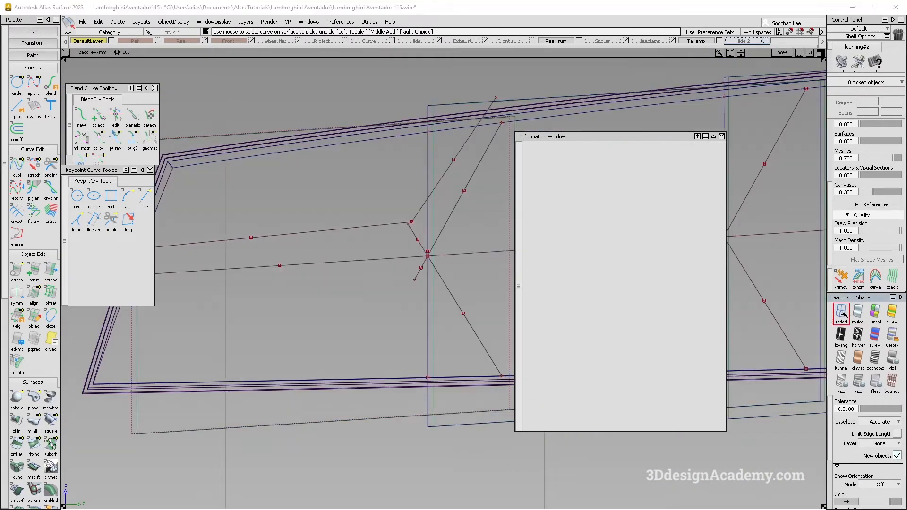
Step: Move the upper lengthwise and upper branch offset curves so both start at the end of the lower branch's extension
{"action": "right_click_drag", "start_coordinate": [335, 315], "coordinate": [393, 270], "text": "alt+shift"}
{"action": "middle_click_drag", "start_coordinate": [392, 270], "coordinate": [389, 279], "text": "alt+shift"}
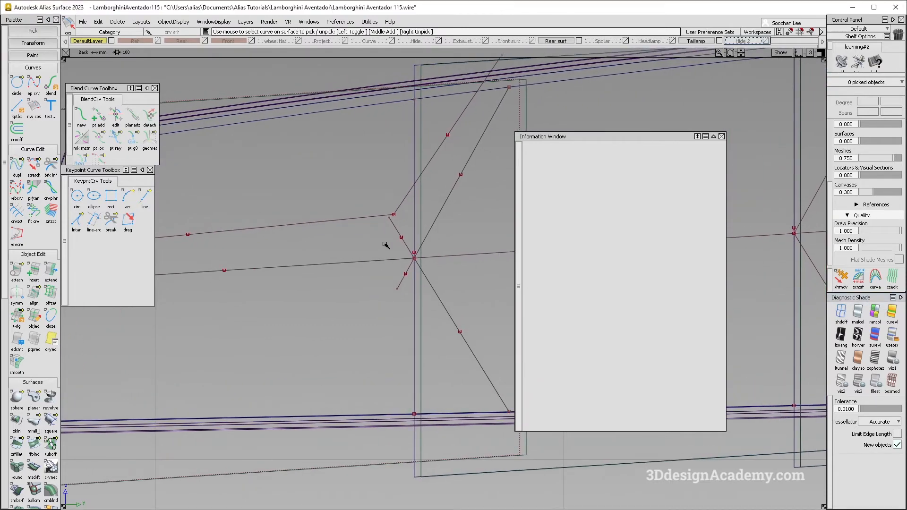
{"action": "left_click", "coordinate": [396, 215]}
{"action": "left_click_drag", "start_coordinate": [367, 226], "coordinate": [367, 230]}
{"action": "middle_click_drag", "start_coordinate": [393, 239], "coordinate": [385, 197], "text": "ctrl+shift"}
{"action": "right_click_drag", "start_coordinate": [385, 196], "coordinate": [359, 241], "text": "alt+shift"}
{"action": "left_click_drag", "start_coordinate": [360, 242], "coordinate": [409, 269], "text": "ctrl+shift"}
{"action": "middle_click_drag", "start_coordinate": [409, 269], "coordinate": [408, 235], "text": "alt+shift"}
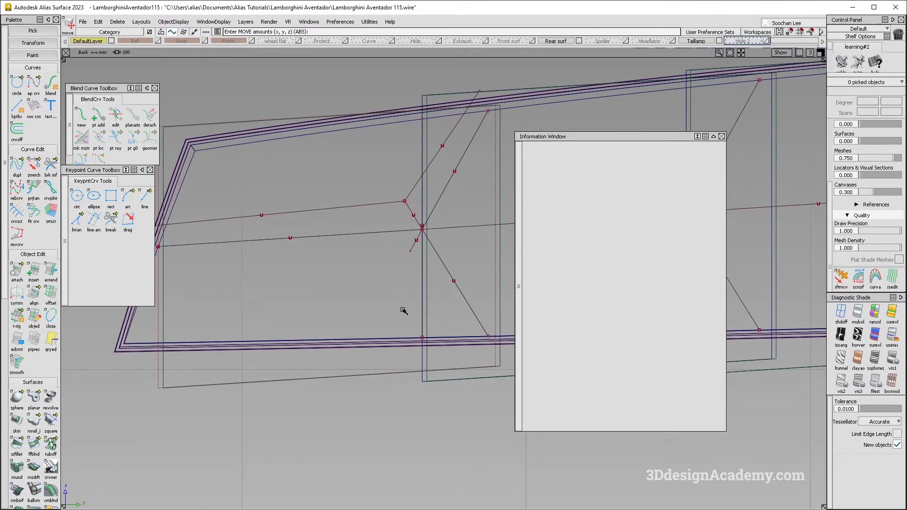
Step: Draw an edit point curve from the end of the upper branch's extension toward the light's outer end, below the lengthwise curve
{"action": "left_click", "coordinate": [33, 87]}
{"action": "left_click", "coordinate": [409, 252], "text": "ctrl"}
{"action": "middle_click_drag", "start_coordinate": [314, 274], "coordinate": [414, 278], "text": "alt+shift"}
{"action": "left_click_drag", "start_coordinate": [414, 278], "coordinate": [216, 268]}
Step: Examine the taillight ribs in the rear photos, especially the close-up, and compare them with the offset curves
{"action": "key", "text": "alt+Tab"}
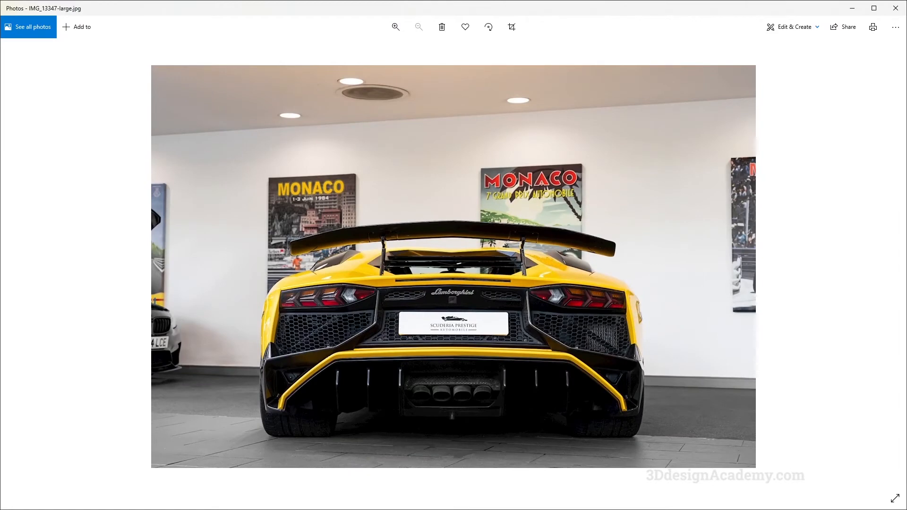
{"action": "key", "text": "Right"}
{"action": "key", "text": "Right"}
{"action": "key", "text": "Right"}
{"action": "key", "text": "alt+Tab"}
{"action": "key", "text": "Right"}
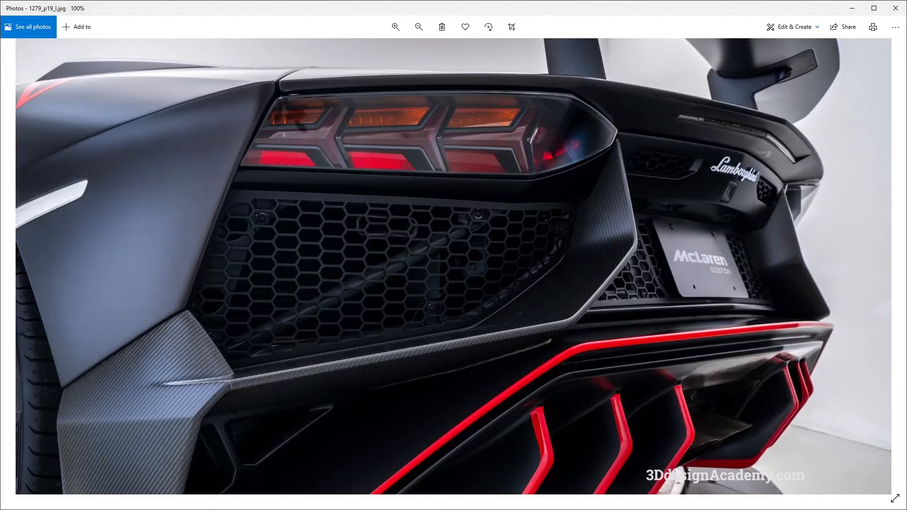
{"action": "key", "text": "alt+Tab"}
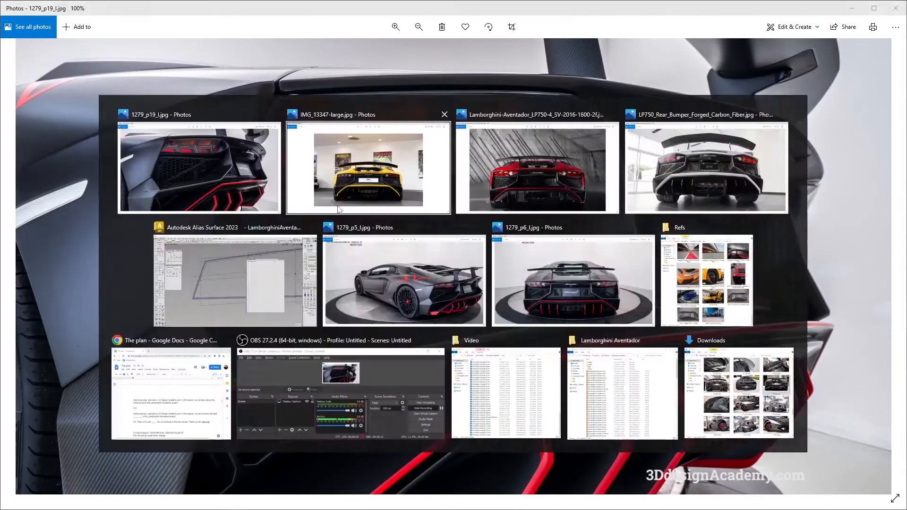
{"action": "key", "text": "alt+Tab"}
{"action": "key", "text": "alt+Tab"}
{"action": "middle_click_drag", "start_coordinate": [447, 315], "coordinate": [378, 329], "text": "alt+shift"}
{"action": "middle_click_drag", "start_coordinate": [277, 301], "coordinate": [310, 284], "text": "alt+shift"}
{"action": "key", "text": "alt+Tab"}
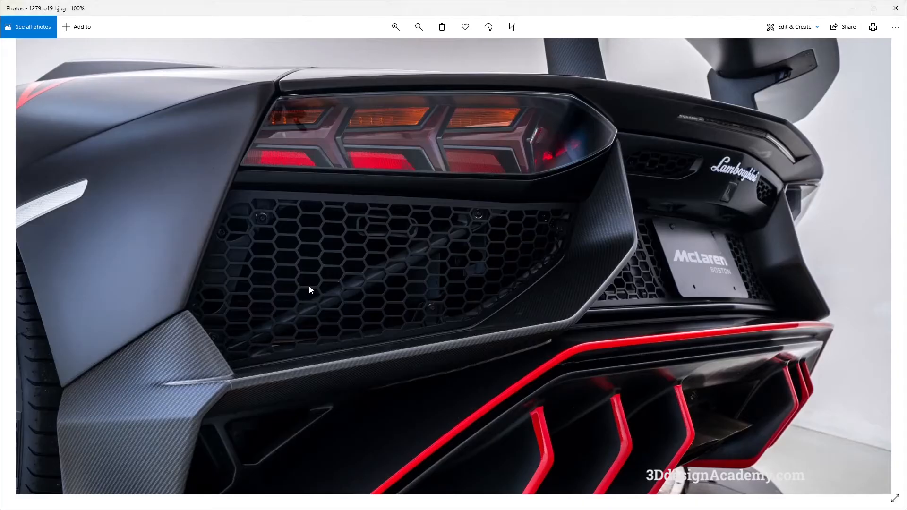
{"action": "key", "text": "alt+Tab"}
Step: Extend the lengthwise curve inward past the junction by about 10.8 mm as a separate curve, checking the close-up photo
{"action": "right_click_drag", "start_coordinate": [304, 289], "coordinate": [369, 275], "text": "alt+shift"}
{"action": "middle_click_drag", "start_coordinate": [369, 276], "coordinate": [369, 283], "text": "alt+shift"}
{"action": "left_click_drag", "start_coordinate": [369, 328], "coordinate": [340, 262], "text": "ctrl+shift"}
{"action": "middle_click_drag", "start_coordinate": [339, 262], "coordinate": [393, 348], "text": "alt+shift"}
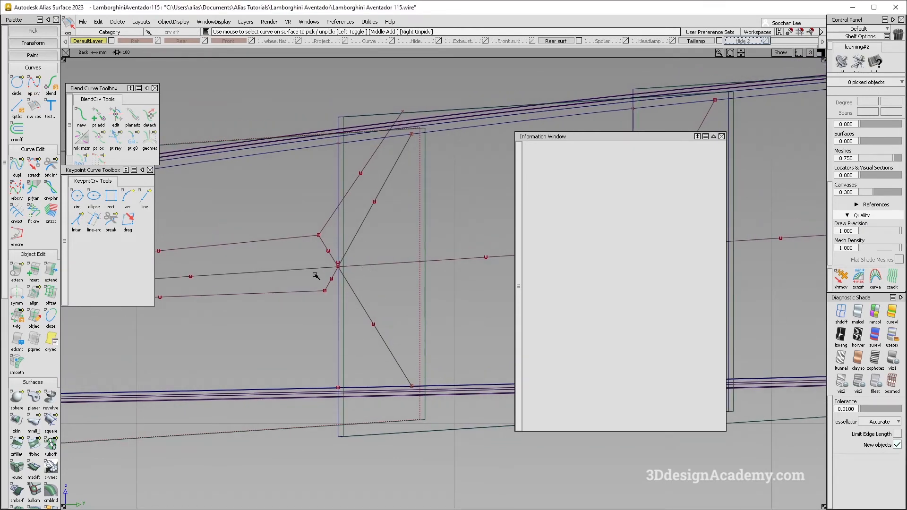
{"action": "double_click", "coordinate": [50, 271]}
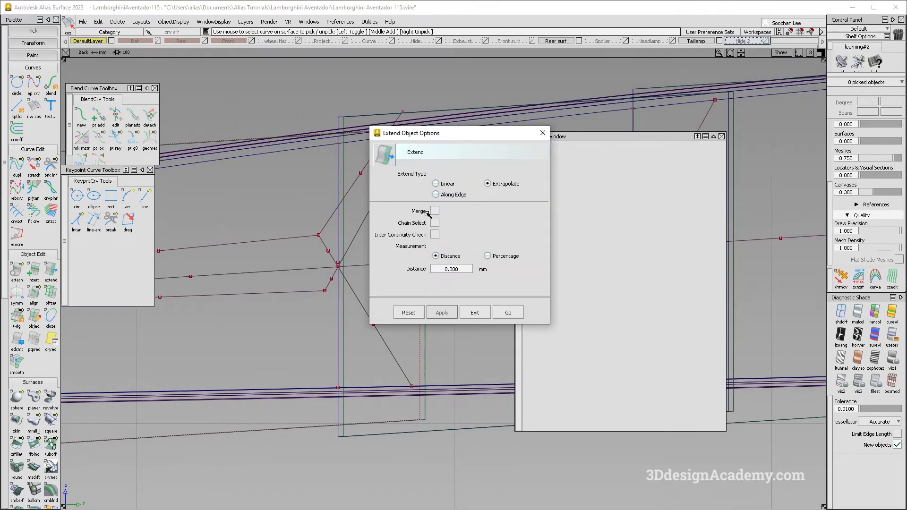
{"action": "left_click", "coordinate": [509, 313]}
{"action": "left_click", "coordinate": [337, 279]}
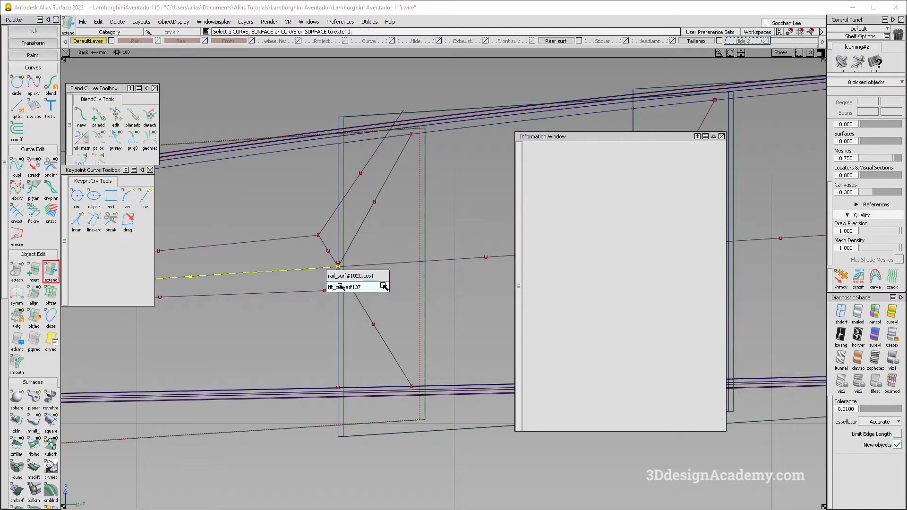
{"action": "left_click", "coordinate": [337, 288]}
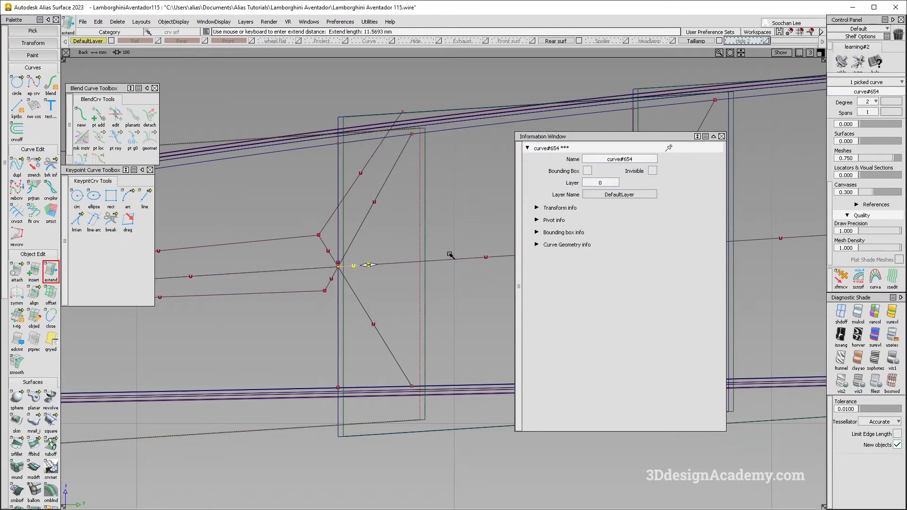
{"action": "key", "text": "alt+Tab"}
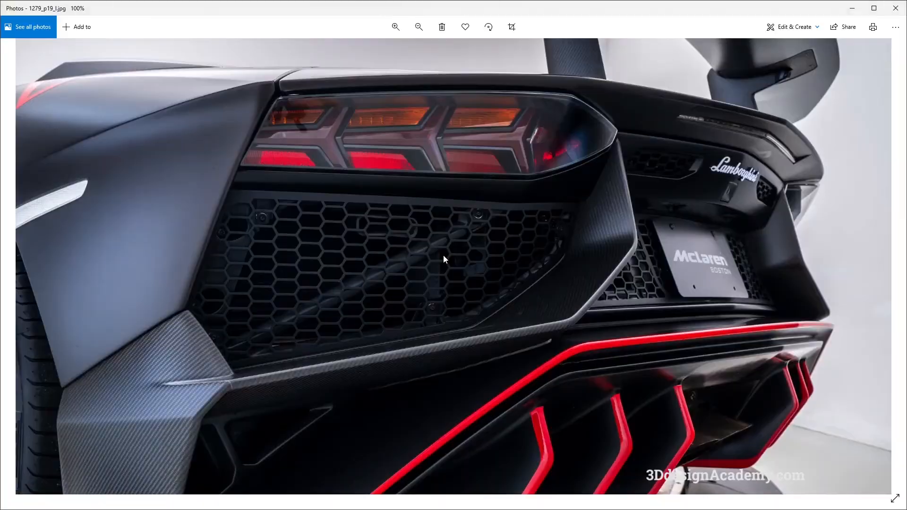
{"action": "key", "text": "alt+Tab"}
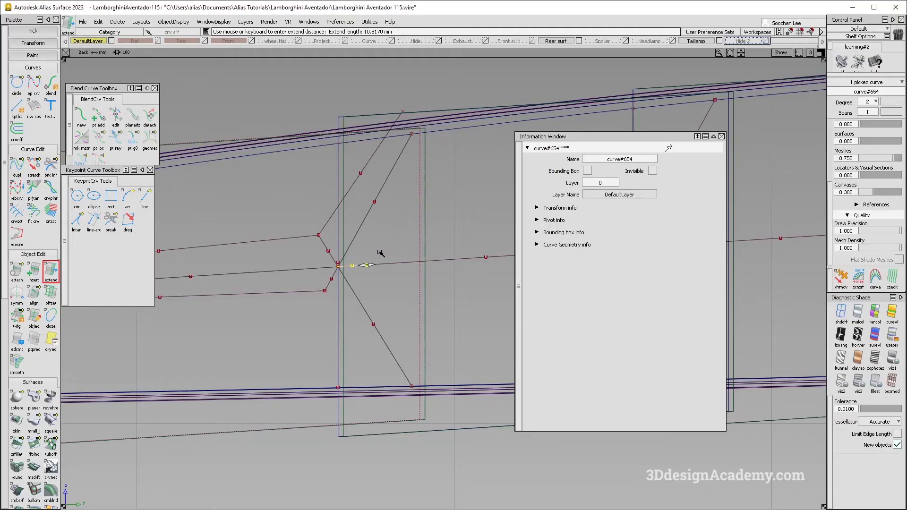
Step: Draw an edit point curve from the end of the lengthwise extension up past the light's upper frame, alongside the upper branch
{"action": "left_click", "coordinate": [38, 83]}
{"action": "left_click", "coordinate": [376, 263]}
{"action": "left_click_drag", "start_coordinate": [435, 123], "coordinate": [440, 111]}
{"action": "left_click_drag", "start_coordinate": [425, 191], "coordinate": [413, 136], "text": "ctrl+shift"}
{"action": "middle_click_drag", "start_coordinate": [379, 312], "coordinate": [381, 278], "text": "alt+shift"}
Step: Draw an edit point curve from the end of the lengthwise extension down past the light's lower frame, alongside the lower branch
{"action": "left_click_drag", "start_coordinate": [384, 287], "coordinate": [378, 236], "text": "ctrl+shift"}
{"action": "left_click", "coordinate": [372, 236]}
{"action": "left_click_drag", "start_coordinate": [439, 359], "coordinate": [439, 363]}
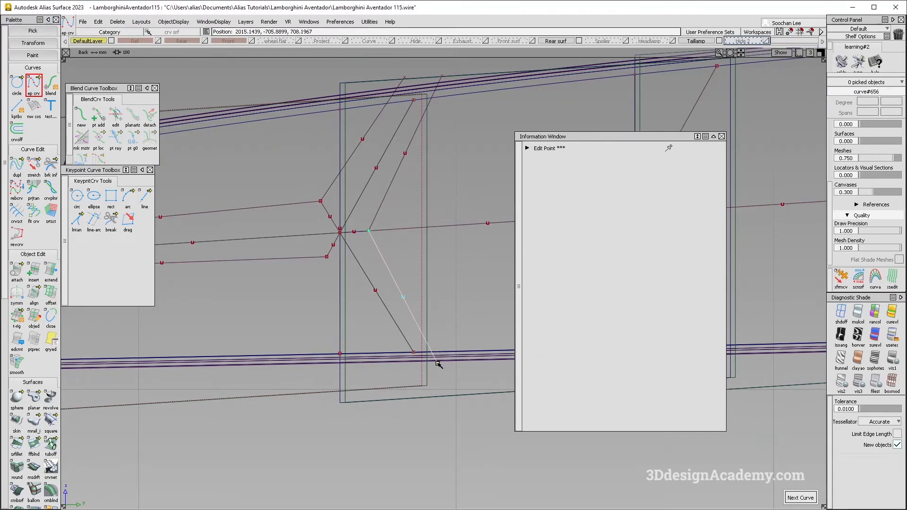
Step: Draw an edit point curve from the lower lengthwise offset's inner end down past the lower frame, alongside the lower branch, checking the close-up photo
{"action": "key", "text": "alt+Tab"}
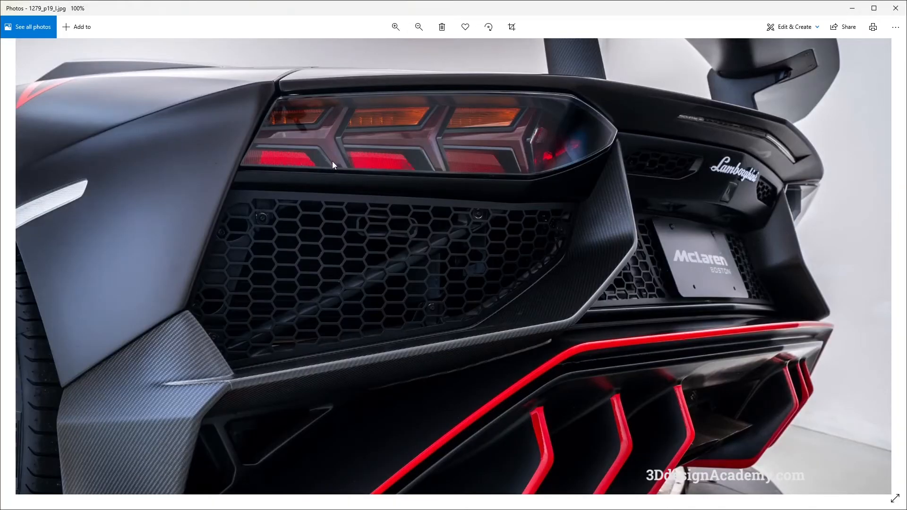
{"action": "key", "text": "alt+Tab"}
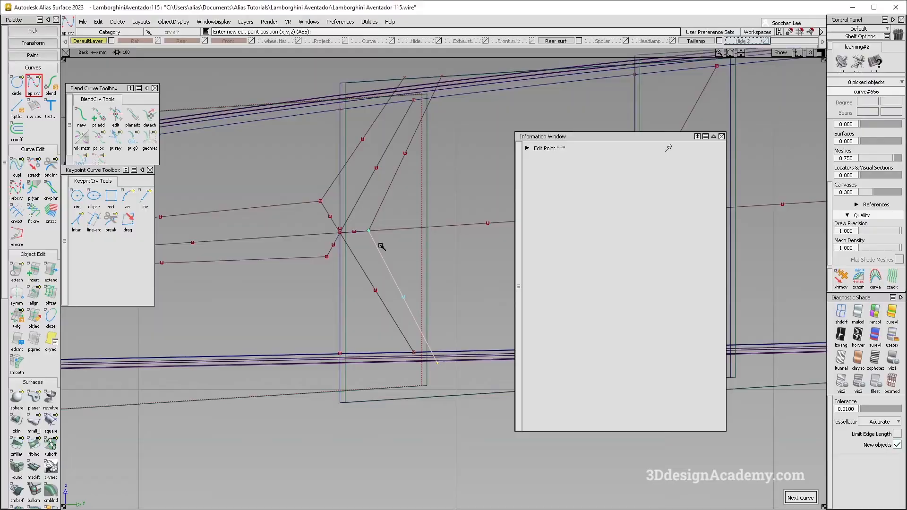
{"action": "key", "text": "alt+Tab"}
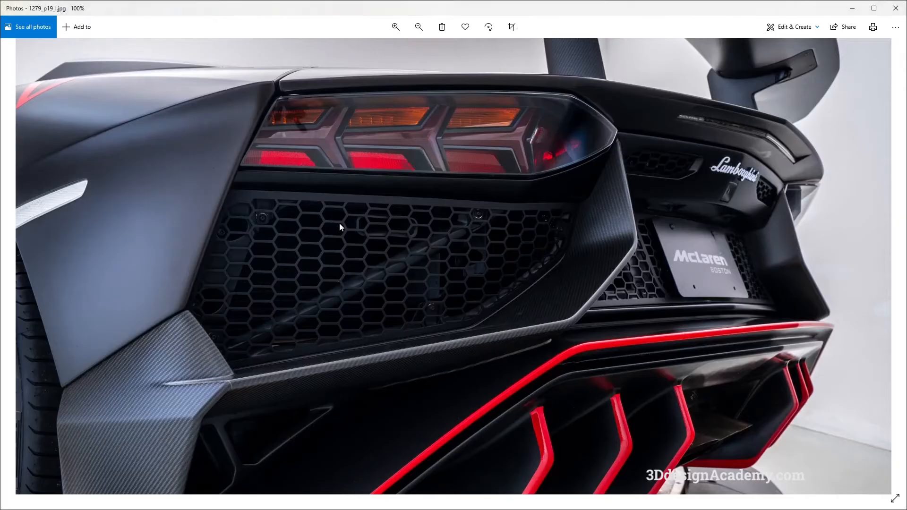
{"action": "key", "text": "alt+Tab"}
{"action": "left_click", "coordinate": [326, 257]}
{"action": "left_click", "coordinate": [414, 377]}
{"action": "key", "text": "space"}
{"action": "right_click_drag", "start_coordinate": [428, 397], "coordinate": [378, 325], "text": "alt+shift"}
{"action": "middle_click_drag", "start_coordinate": [378, 326], "coordinate": [405, 348], "text": "alt+shift"}
{"action": "key", "text": "Escape"}
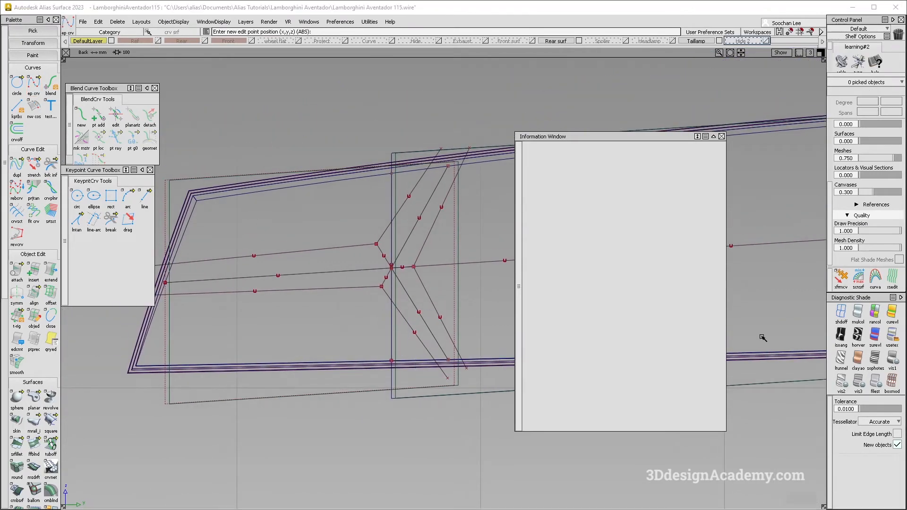
Step: Examine the rib curves with the shaded light surfaces in perspective and compare them with the close-up rear photo
{"action": "key", "text": "F8"}
{"action": "left_click", "coordinate": [858, 313]}
{"action": "mouse_move", "coordinate": [410, 247]}
{"action": "left_mouse_down", "text": "alt+shift"}
{"action": "mouse_move", "coordinate": [378, 278]}
{"action": "mouse_move", "coordinate": [336, 249]}
{"action": "left_mouse_up", "text": "alt+shift"}
{"action": "middle_click_drag", "start_coordinate": [336, 249], "coordinate": [373, 263], "text": "alt+shift"}
{"action": "left_click_drag", "start_coordinate": [374, 263], "coordinate": [421, 241], "text": "alt+shift"}
{"action": "right_click_drag", "start_coordinate": [421, 241], "coordinate": [362, 243], "text": "alt+shift"}
{"action": "key", "text": "alt+Tab"}
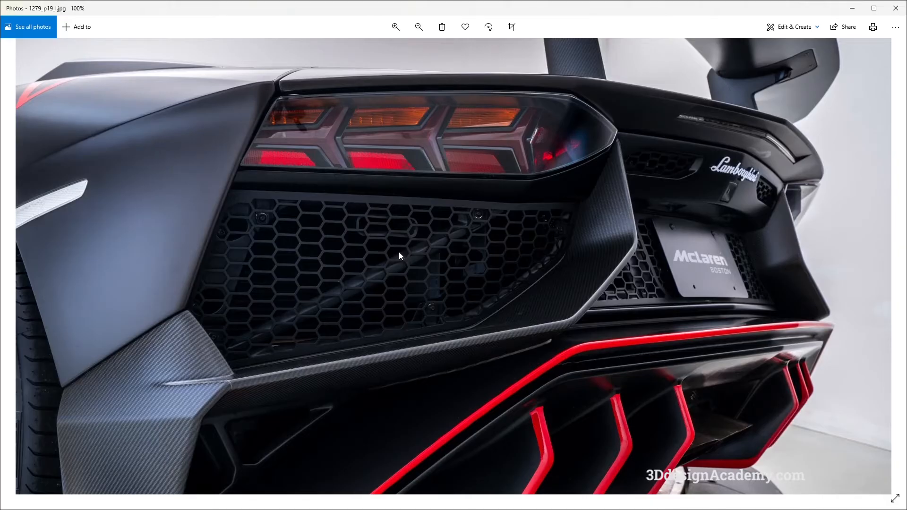
{"action": "key", "text": "alt+Tab"}
{"action": "key", "text": "alt+Tab"}
{"action": "key", "text": "alt+Tab"}
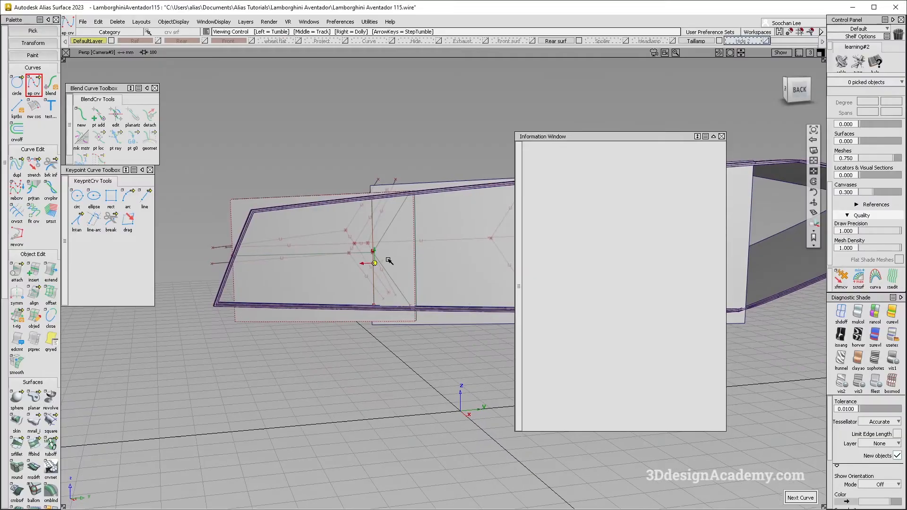
{"action": "key", "text": "F7"}
{"action": "left_click", "coordinate": [842, 313]}
Step: Select the six rib boundary curves around the first junction and offset them 3 mm away from the rib centre lines
{"action": "middle_click_drag", "start_coordinate": [395, 283], "coordinate": [379, 292], "text": "alt+shift"}
{"action": "left_click_drag", "start_coordinate": [275, 217], "coordinate": [327, 247], "text": "ctrl+shift"}
{"action": "left_click_drag", "start_coordinate": [332, 248], "coordinate": [350, 261]}
{"action": "left_click_drag", "start_coordinate": [364, 240], "coordinate": [372, 249]}
{"action": "left_click_drag", "start_coordinate": [350, 289], "coordinate": [409, 296]}
{"action": "left_click_drag", "start_coordinate": [393, 258], "coordinate": [408, 263]}
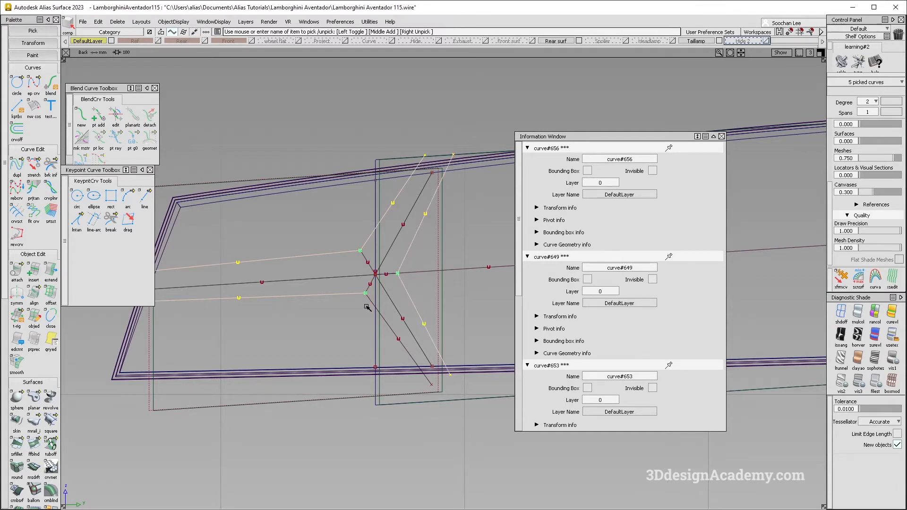
{"action": "left_click_drag", "start_coordinate": [367, 307], "coordinate": [377, 313]}
{"action": "middle_click_drag", "start_coordinate": [348, 323], "coordinate": [357, 325], "text": "alt+shift"}
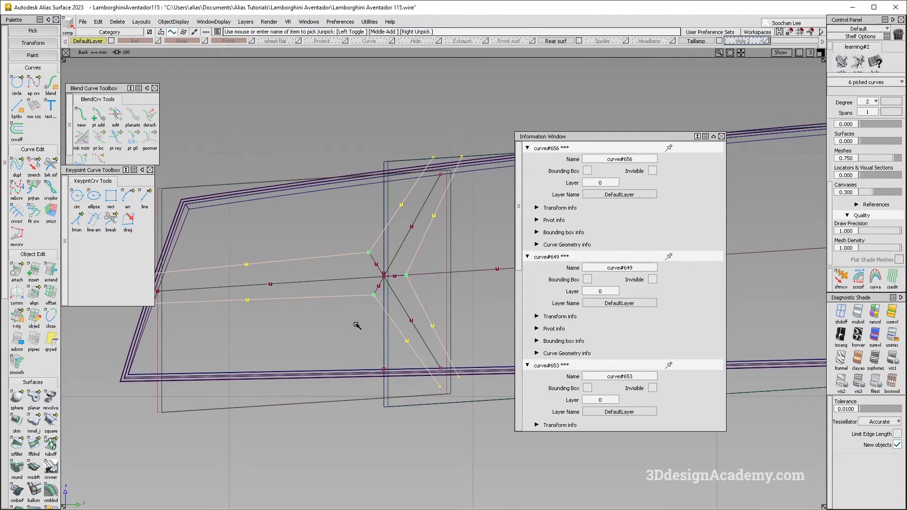
{"action": "left_click", "coordinate": [51, 294]}
{"action": "left_click", "coordinate": [253, 275]}
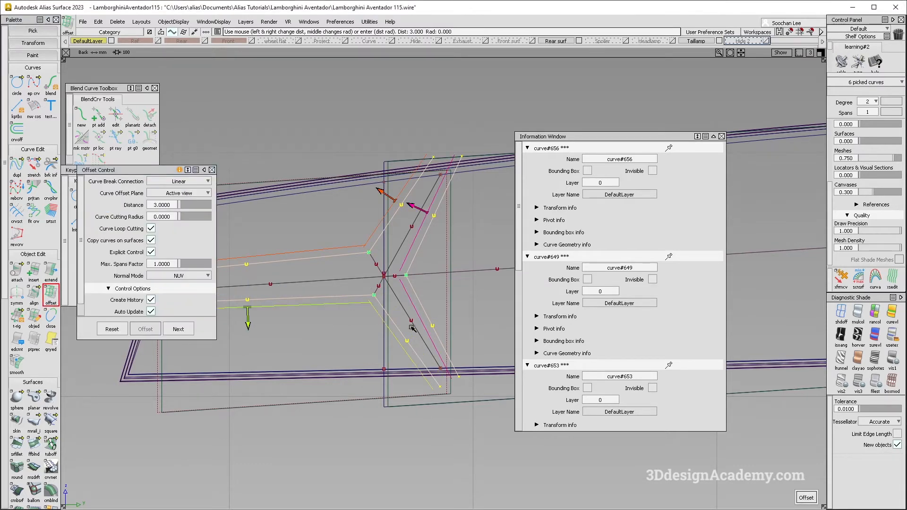
{"action": "left_click", "coordinate": [415, 206]}
Step: Compare the doubled rib outlines around the first junction with the ribs in the close-up taillight photo
{"action": "key", "text": "alt+Tab"}
{"action": "key", "text": "alt+Tab"}
{"action": "key", "text": "alt+Tab"}
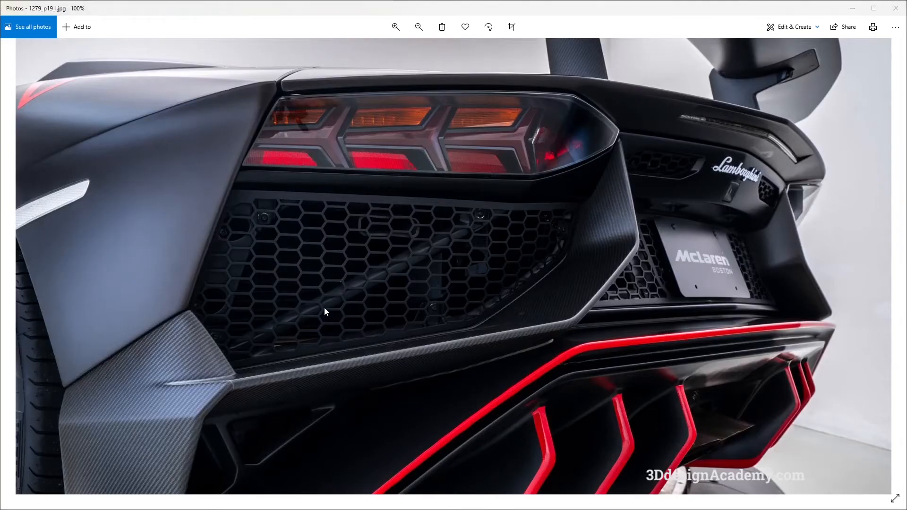
{"action": "key", "text": "alt+Tab"}
{"action": "key", "text": "space"}
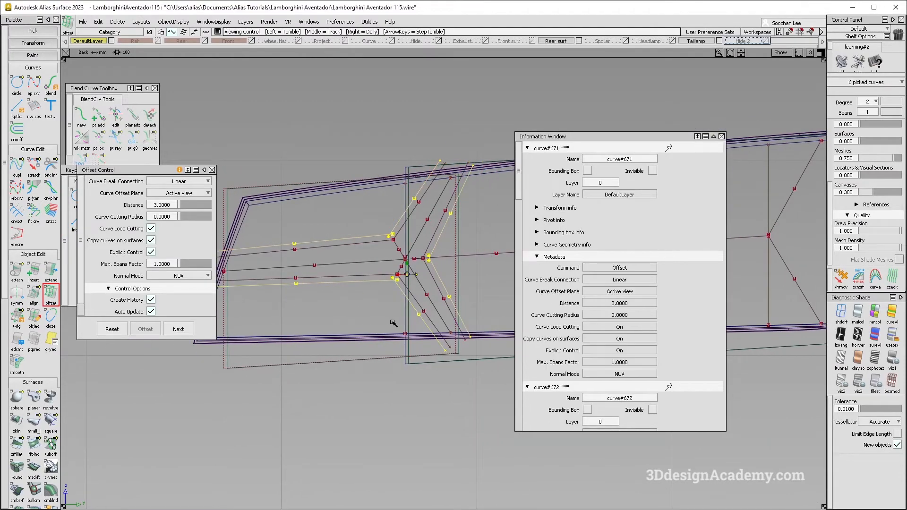
{"action": "left_click_drag", "start_coordinate": [397, 320], "coordinate": [544, 302], "text": "ctrl+shift"}
{"action": "middle_click_drag", "start_coordinate": [451, 295], "coordinate": [421, 290], "text": "alt+shift"}
{"action": "right_click_drag", "start_coordinate": [420, 291], "coordinate": [408, 307], "text": "alt+shift"}
{"action": "key", "text": "alt+Tab"}
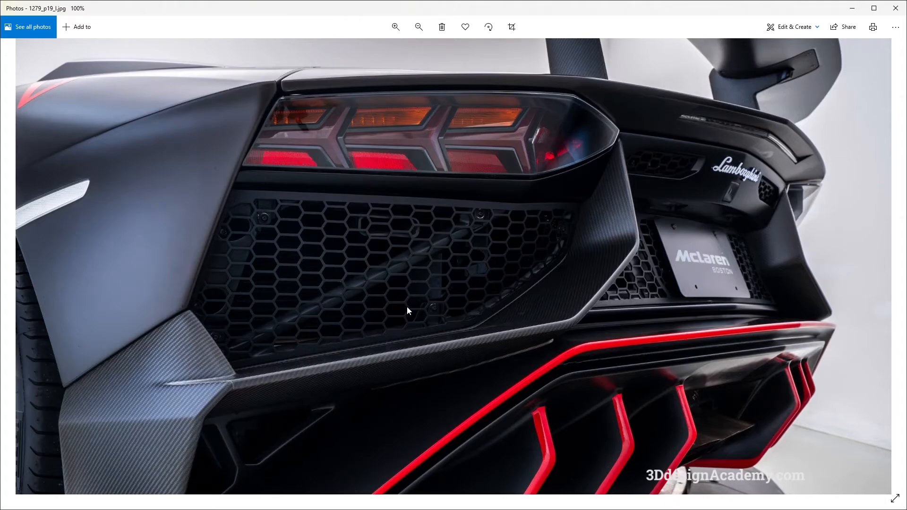
{"action": "key", "text": "alt+Tab"}
Step: Select the first junction's rib outlines, their offsets and the short lower connecting line, and duplicate them by copy and paste
{"action": "left_click", "coordinate": [372, 264]}
{"action": "right_click_drag", "start_coordinate": [372, 263], "coordinate": [528, 235], "text": "alt+shift"}
{"action": "left_click_drag", "start_coordinate": [358, 241], "coordinate": [376, 251], "text": "ctrl+shift"}
{"action": "left_click", "coordinate": [374, 242]}
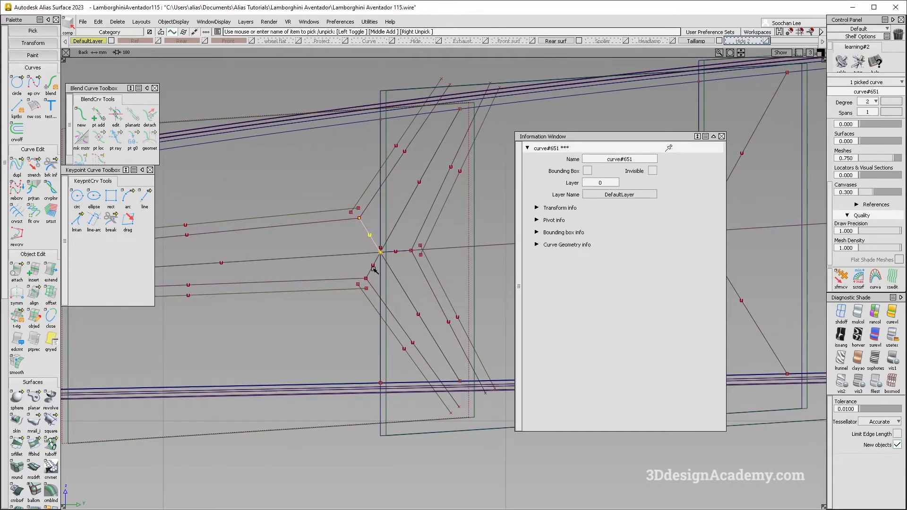
{"action": "left_click", "coordinate": [358, 273]}
{"action": "left_click", "coordinate": [360, 280]}
{"action": "left_click_drag", "start_coordinate": [356, 247], "coordinate": [355, 228], "text": "ctrl+shift"}
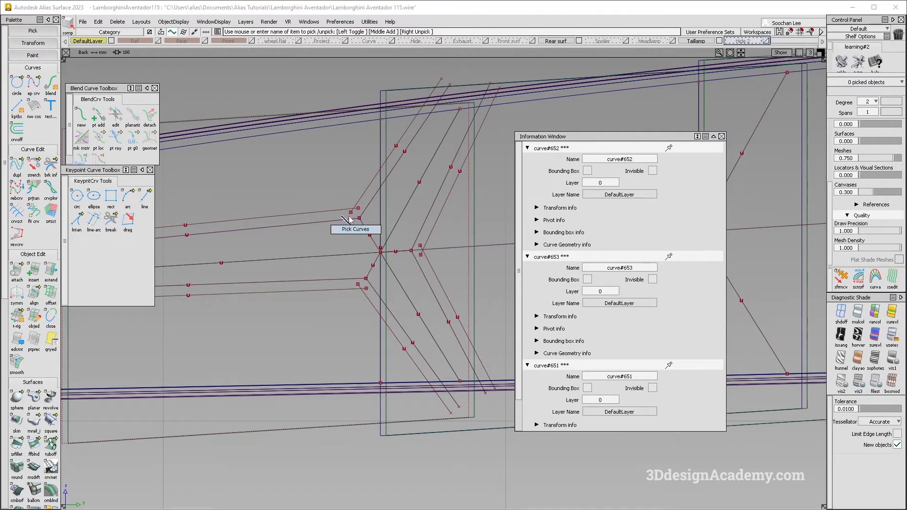
{"action": "left_click", "coordinate": [354, 218]}
{"action": "left_click", "coordinate": [366, 208]}
{"action": "left_click", "coordinate": [351, 279]}
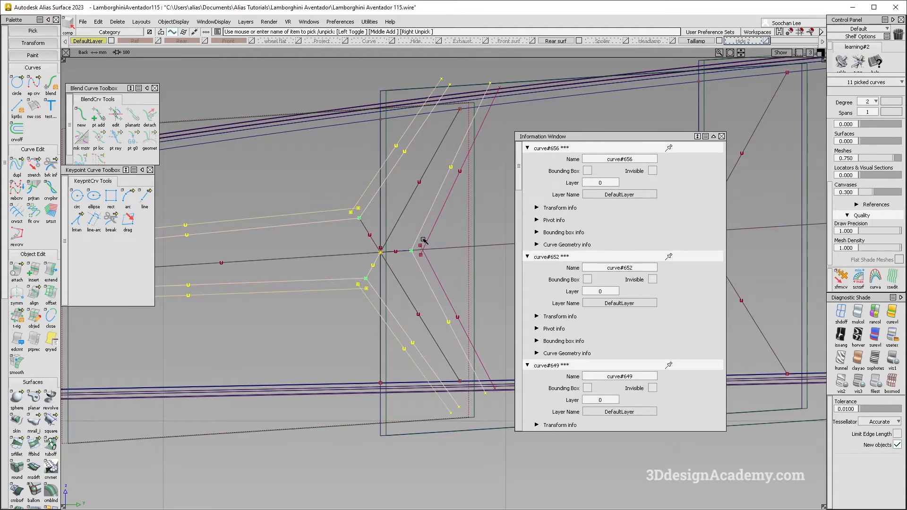
{"action": "left_click", "coordinate": [435, 267]}
{"action": "right_click_drag", "start_coordinate": [453, 265], "coordinate": [441, 285], "text": "alt+shift"}
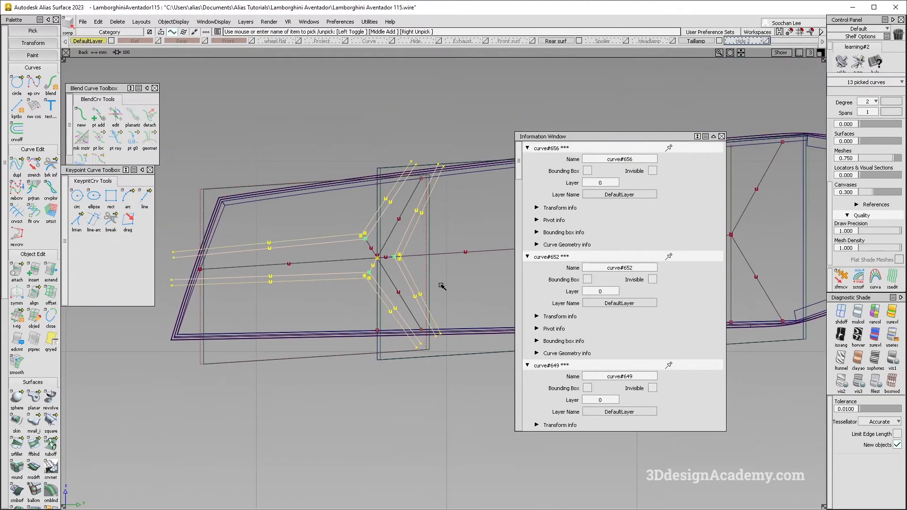
{"action": "key", "text": "ctrl+c"}
{"action": "key", "text": "ctrl+v"}
Step: Place the duplicated curves' pivot on the first junction and try to move them to the second junction
{"action": "right_click_drag", "start_coordinate": [377, 258], "coordinate": [424, 275], "text": "alt+shift"}
{"action": "middle_click_drag", "start_coordinate": [424, 275], "coordinate": [391, 263], "text": "ctrl+shift"}
{"action": "left_click", "coordinate": [387, 255], "text": "ctrl"}
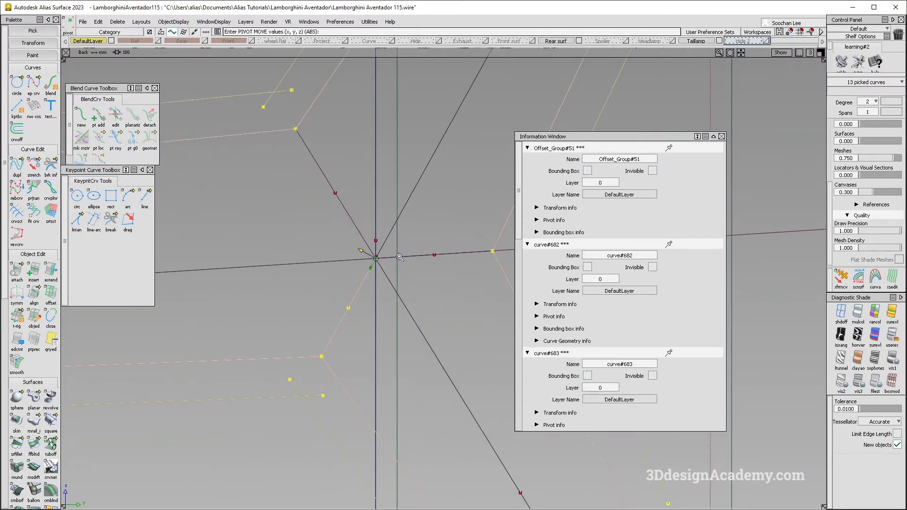
{"action": "right_click_drag", "start_coordinate": [409, 251], "coordinate": [378, 258], "text": "alt+shift"}
{"action": "middle_click_drag", "start_coordinate": [378, 258], "coordinate": [208, 260], "text": "alt+shift"}
{"action": "middle_click_drag", "start_coordinate": [473, 275], "coordinate": [290, 249], "text": "alt+shift"}
{"action": "left_click", "coordinate": [291, 248]}
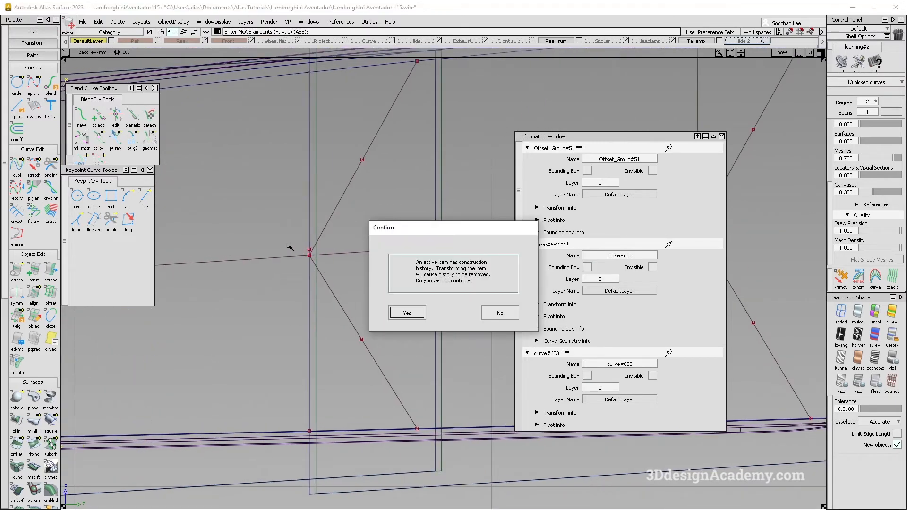
{"action": "left_click", "coordinate": [514, 318]}
{"action": "right_click_drag", "start_coordinate": [322, 303], "coordinate": [277, 306], "text": "alt+shift"}
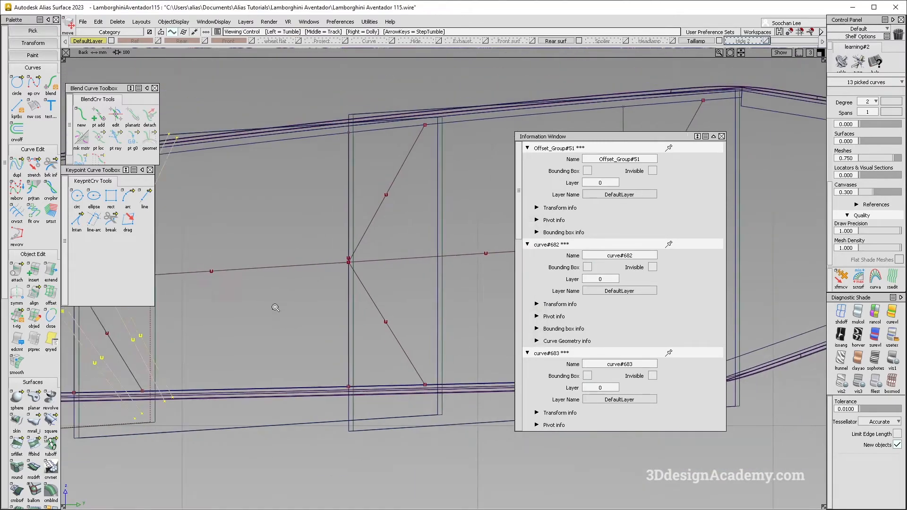
{"action": "middle_click_drag", "start_coordinate": [278, 306], "coordinate": [494, 290], "text": "alt+shift"}
Step: Delete the construction history and move the duplicated rib curves so their pivot snaps onto the second junction
{"action": "left_click", "coordinate": [117, 23]}
{"action": "left_click", "coordinate": [122, 44]}
{"action": "middle_click_drag", "start_coordinate": [513, 229], "coordinate": [320, 221], "text": "alt+shift"}
{"action": "middle_click_drag", "start_coordinate": [347, 268], "coordinate": [340, 227], "text": "ctrl+shift"}
{"action": "left_click_drag", "start_coordinate": [341, 228], "coordinate": [354, 234], "text": "ctrl"}
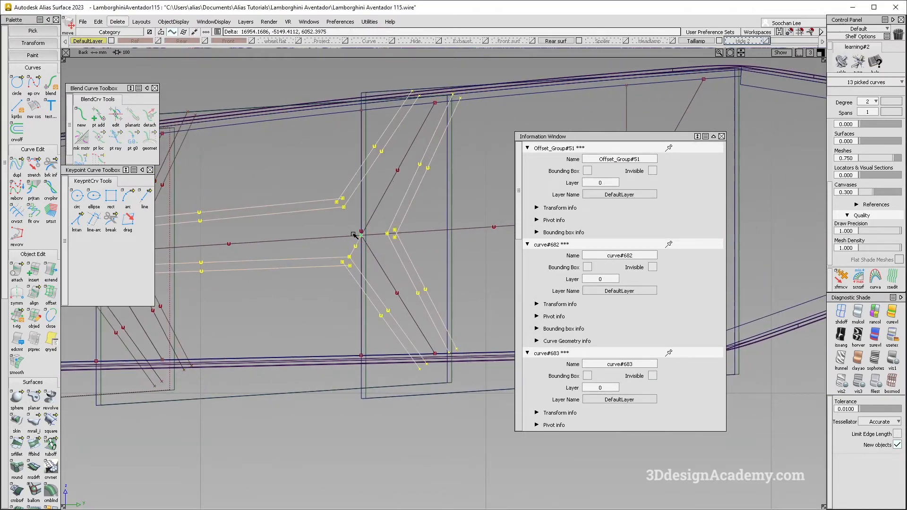
{"action": "right_click_drag", "start_coordinate": [365, 238], "coordinate": [349, 261], "text": "alt+shift"}
{"action": "middle_click_drag", "start_coordinate": [349, 262], "coordinate": [468, 245], "text": "alt+shift"}
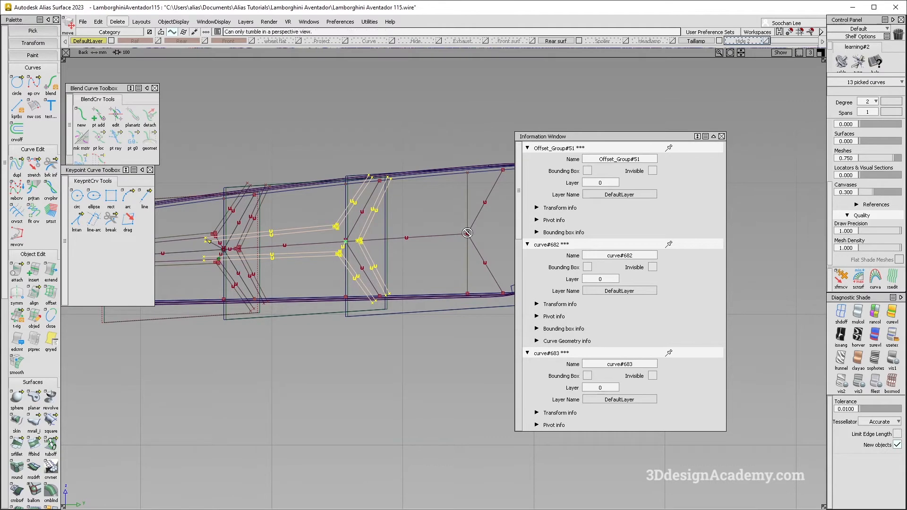
Step: Duplicate the rib curves at the second junction by copy and paste, accepting the removal of construction history
{"action": "right_click_drag", "start_coordinate": [467, 233], "coordinate": [367, 243], "text": "alt+shift"}
{"action": "middle_click_drag", "start_coordinate": [367, 243], "coordinate": [324, 251], "text": "alt+shift"}
{"action": "key", "text": "ctrl+c"}
{"action": "key", "text": "ctrl+v"}
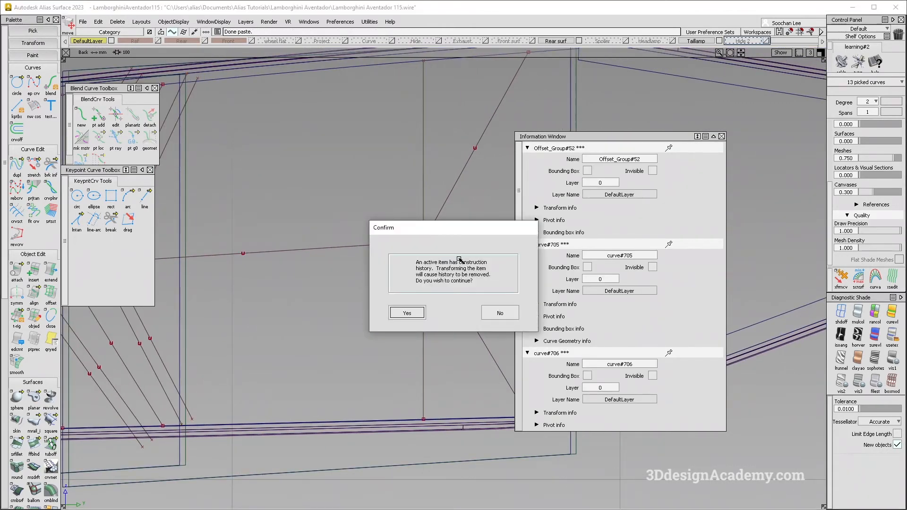
{"action": "key", "text": "Return"}
Step: Set the new copy's pivot on the second junction and move the copy onto the third junction
{"action": "left_click_drag", "start_coordinate": [432, 242], "coordinate": [429, 244], "text": "ctrl+alt"}
{"action": "right_click_drag", "start_coordinate": [430, 255], "coordinate": [347, 269], "text": "alt+shift"}
{"action": "middle_click_drag", "start_coordinate": [347, 270], "coordinate": [376, 250], "text": "ctrl+shift"}
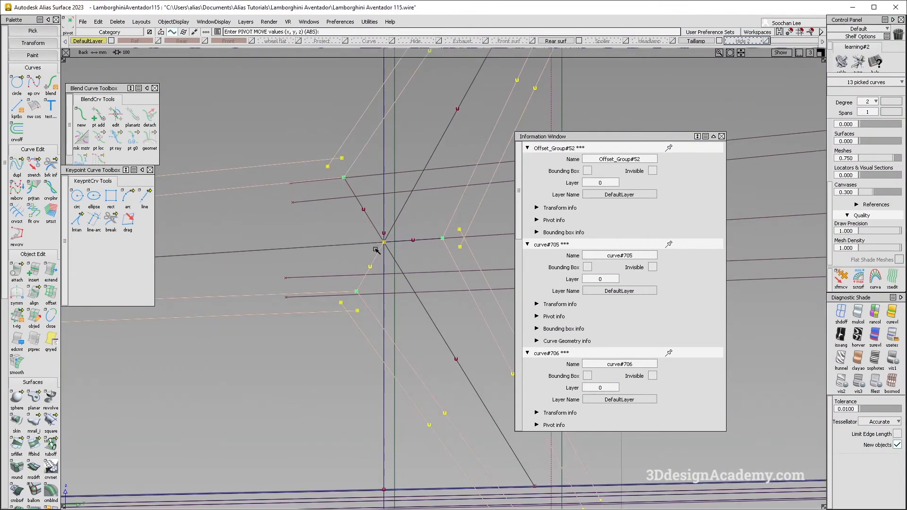
{"action": "right_click_drag", "start_coordinate": [409, 247], "coordinate": [367, 250], "text": "alt+shift"}
{"action": "middle_click_drag", "start_coordinate": [520, 264], "coordinate": [425, 230], "text": "alt+shift"}
{"action": "left_click_drag", "start_coordinate": [438, 222], "coordinate": [439, 220], "text": "ctrl+alt"}
{"action": "middle_click_drag", "start_coordinate": [441, 221], "coordinate": [402, 243], "text": "alt+shift"}
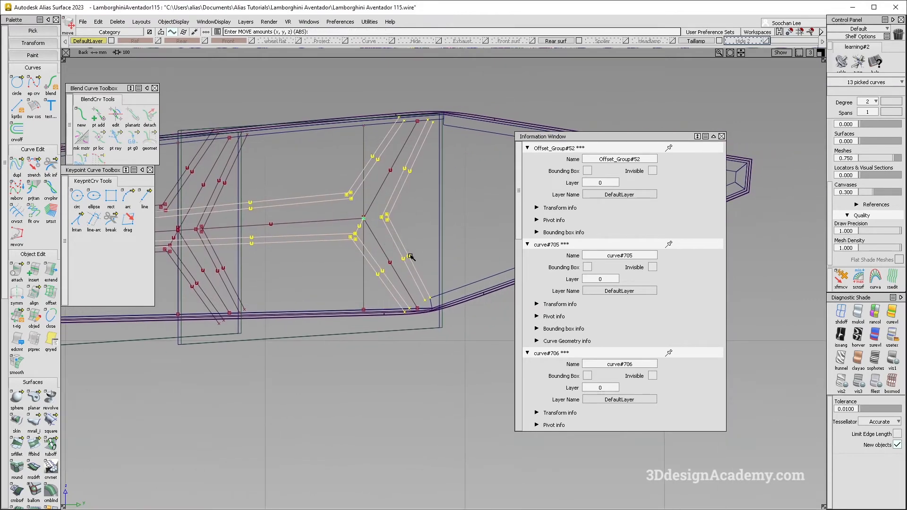
Step: Compare the three sets of rib curves along the light with the close-up rear photo
{"action": "key", "text": "alt+Tab"}
{"action": "key", "text": "alt+Tab"}
{"action": "key", "text": "alt+Tab"}
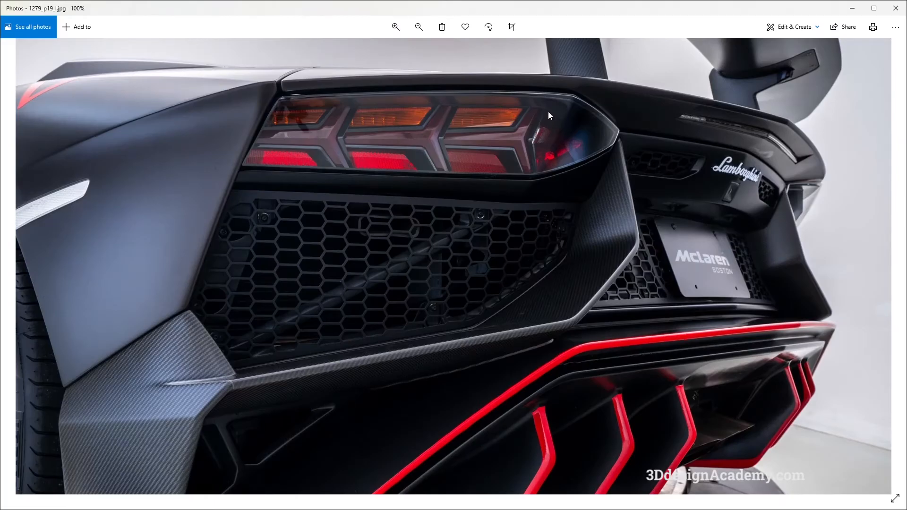
{"action": "key", "text": "alt+Tab"}
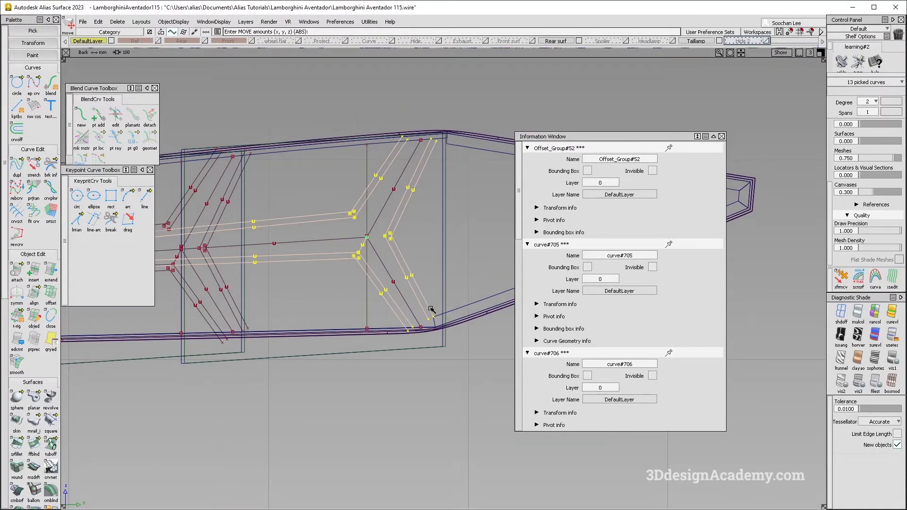
{"action": "middle_click_drag", "start_coordinate": [433, 313], "coordinate": [456, 318], "text": "alt+shift"}
{"action": "middle_click_drag", "start_coordinate": [303, 303], "coordinate": [390, 304], "text": "alt+shift"}
{"action": "right_click_drag", "start_coordinate": [438, 305], "coordinate": [282, 325], "text": "alt+shift"}
{"action": "middle_click_drag", "start_coordinate": [283, 324], "coordinate": [484, 314], "text": "alt+shift"}
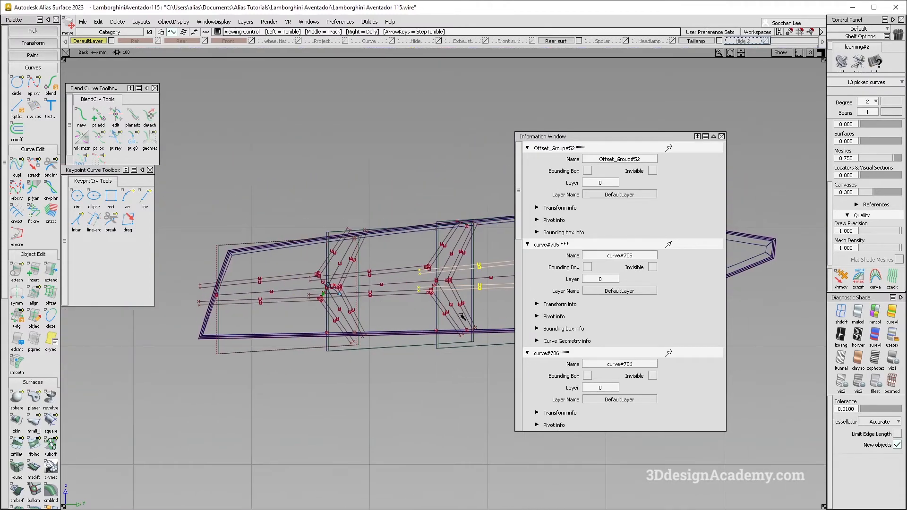
{"action": "left_click_drag", "start_coordinate": [447, 314], "coordinate": [452, 363], "text": "ctrl+shift"}
Step: Project the six outer rib curves of the first junction onto the outermost section surface along X as curves on surface
{"action": "key", "text": "F8"}
{"action": "left_click", "coordinate": [857, 312]}
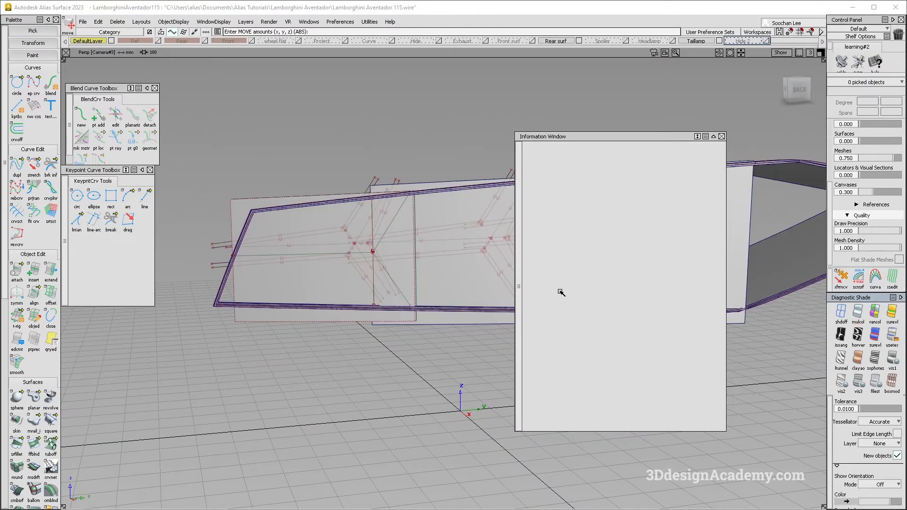
{"action": "left_click_drag", "start_coordinate": [460, 285], "coordinate": [326, 205], "text": "alt+shift"}
{"action": "left_click_drag", "start_coordinate": [287, 247], "coordinate": [307, 273], "text": "ctrl+shift"}
{"action": "left_click", "coordinate": [262, 279]}
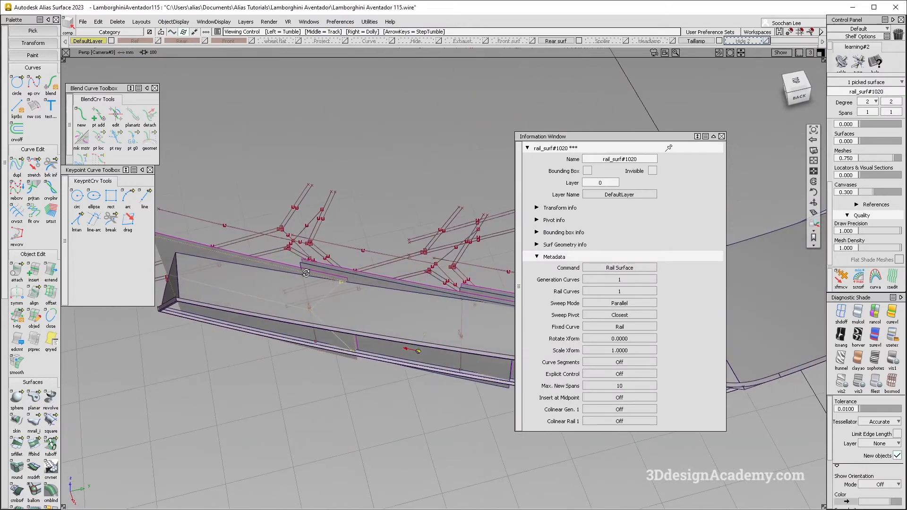
{"action": "right_click_drag", "start_coordinate": [281, 229], "coordinate": [316, 229], "text": "alt+shift"}
{"action": "scroll", "coordinate": [36, 444], "scroll_direction": "down", "scroll_amount": 3}
{"action": "scroll", "coordinate": [35, 446], "scroll_direction": "down", "scroll_amount": 3}
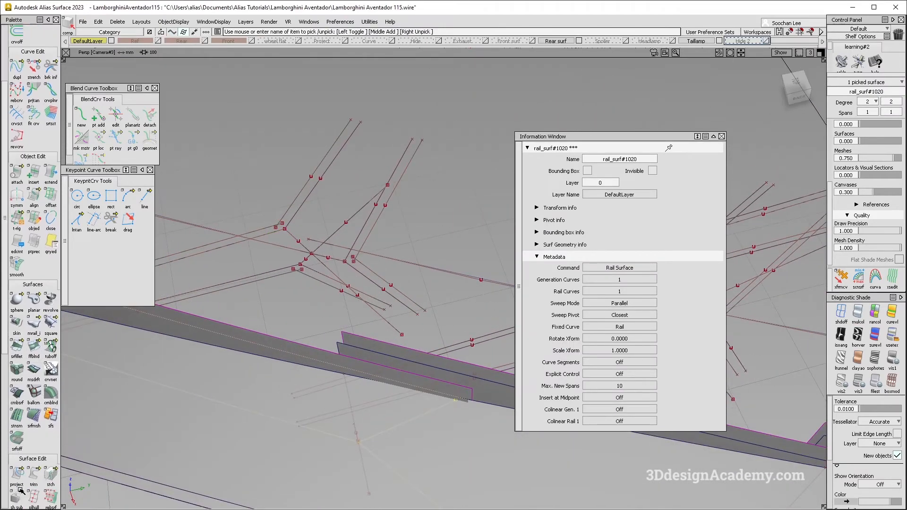
{"action": "double_click", "coordinate": [16, 446]}
{"action": "left_click_drag", "start_coordinate": [294, 271], "coordinate": [302, 276]}
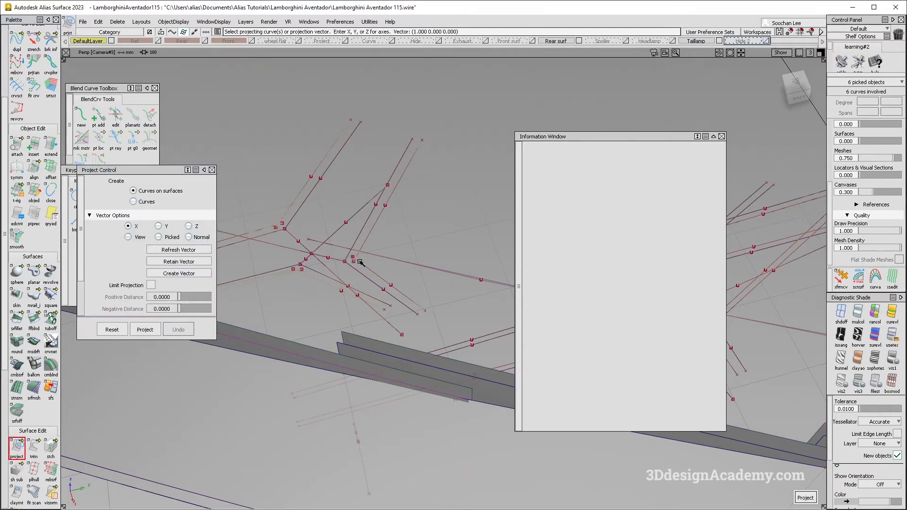
{"action": "left_click", "coordinate": [146, 330]}
Step: Try to extend the inner vertical edge of the outermost section surface by about 7.9 mm
{"action": "right_click_drag", "start_coordinate": [389, 296], "coordinate": [388, 355], "text": "alt+shift"}
{"action": "left_click_drag", "start_coordinate": [387, 354], "coordinate": [356, 269], "text": "alt+shift"}
{"action": "key", "text": "F7"}
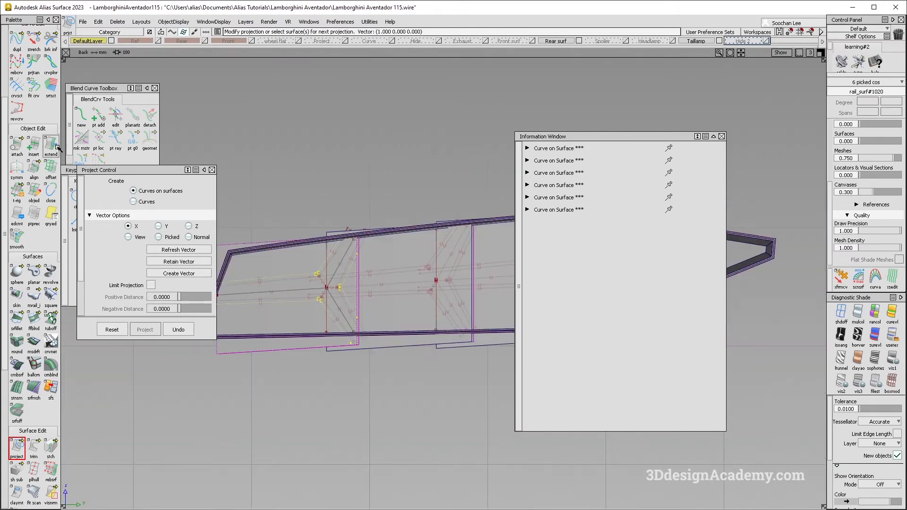
{"action": "left_click", "coordinate": [54, 146]}
{"action": "right_click_drag", "start_coordinate": [354, 272], "coordinate": [369, 254], "text": "alt+shift"}
{"action": "left_click_drag", "start_coordinate": [363, 249], "coordinate": [423, 243]}
{"action": "key", "text": "ctrl+z"}
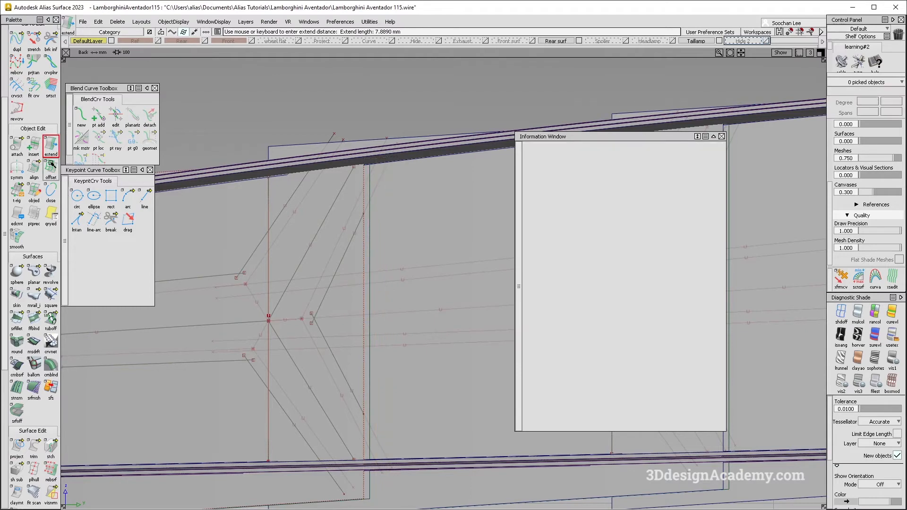
Step: Extend the inner vertical edges of the second and third section surfaces past their junctions
{"action": "double_click", "coordinate": [53, 148]}
{"action": "left_click", "coordinate": [508, 312]}
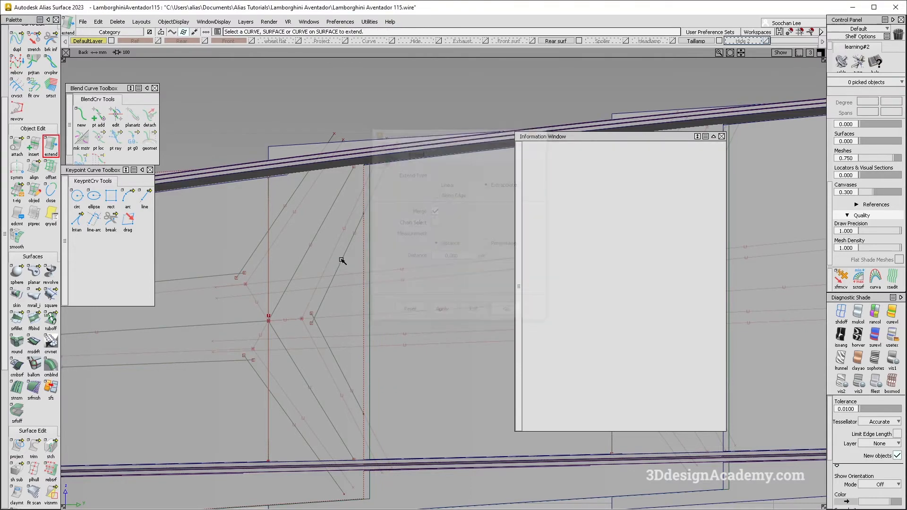
{"action": "left_click_drag", "start_coordinate": [366, 253], "coordinate": [452, 248]}
{"action": "right_click_drag", "start_coordinate": [452, 247], "coordinate": [534, 270], "text": "alt+shift"}
{"action": "middle_click_drag", "start_coordinate": [534, 271], "coordinate": [219, 266], "text": "alt+shift"}
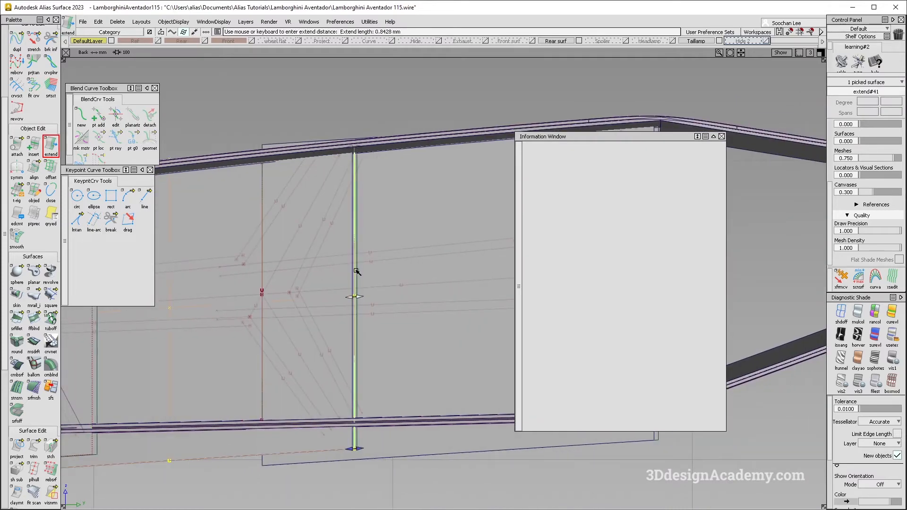
{"action": "left_click_drag", "start_coordinate": [356, 271], "coordinate": [403, 271]}
{"action": "middle_click_drag", "start_coordinate": [539, 259], "coordinate": [314, 262], "text": "alt+shift"}
{"action": "left_click_drag", "start_coordinate": [428, 269], "coordinate": [461, 270]}
{"action": "middle_click_drag", "start_coordinate": [278, 342], "coordinate": [401, 349], "text": "alt+shift"}
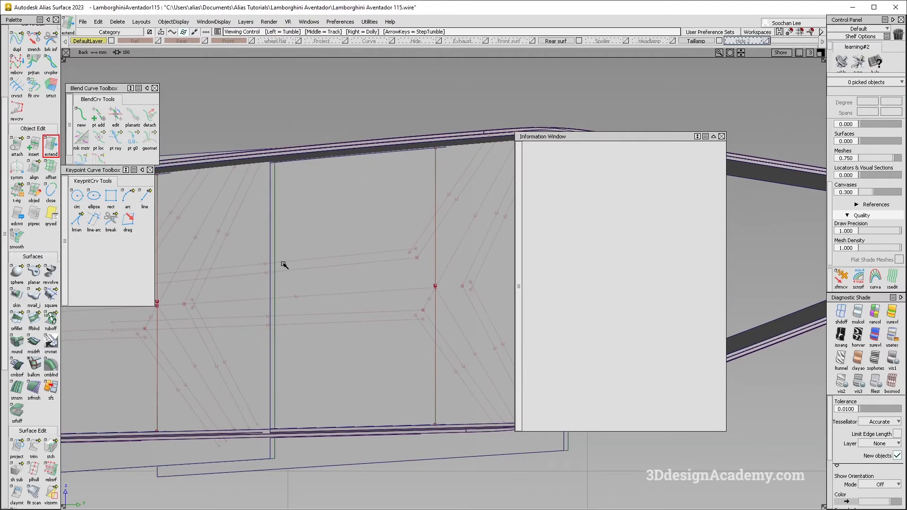
Step: Project the second junction's nine rib curves onto the middle section surface along X as curves on surface
{"action": "right_click_drag", "start_coordinate": [285, 267], "coordinate": [387, 372], "text": "alt+shift"}
{"action": "key", "text": "F8"}
{"action": "double_click", "coordinate": [17, 448]}
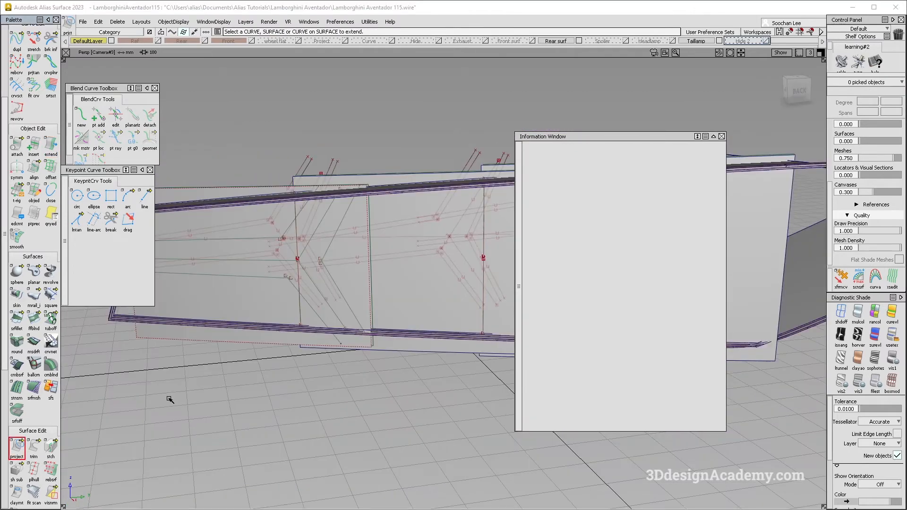
{"action": "right_click_drag", "start_coordinate": [454, 251], "coordinate": [376, 293], "text": "alt+shift"}
{"action": "left_click", "coordinate": [377, 294]}
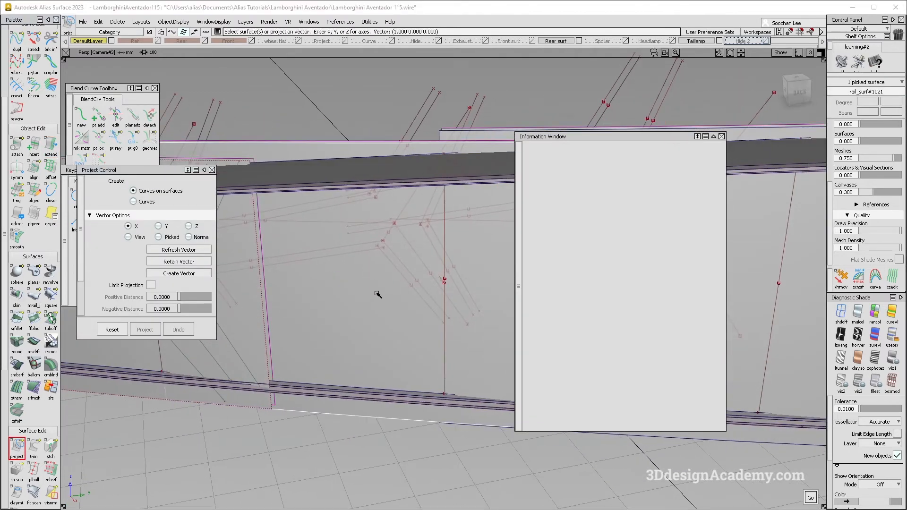
{"action": "left_click_drag", "start_coordinate": [377, 294], "coordinate": [333, 378], "text": "alt+shift"}
{"action": "key", "text": "space"}
{"action": "left_click_drag", "start_coordinate": [352, 236], "coordinate": [286, 217], "text": "alt+shift"}
{"action": "mouse_move", "coordinate": [339, 229]}
{"action": "left_mouse_down"}
{"action": "mouse_move", "coordinate": [353, 231]}
{"action": "mouse_move", "coordinate": [330, 197]}
{"action": "mouse_move", "coordinate": [308, 188]}
{"action": "mouse_move", "coordinate": [322, 192]}
{"action": "mouse_move", "coordinate": [338, 249]}
{"action": "mouse_move", "coordinate": [391, 251]}
{"action": "left_mouse_up"}
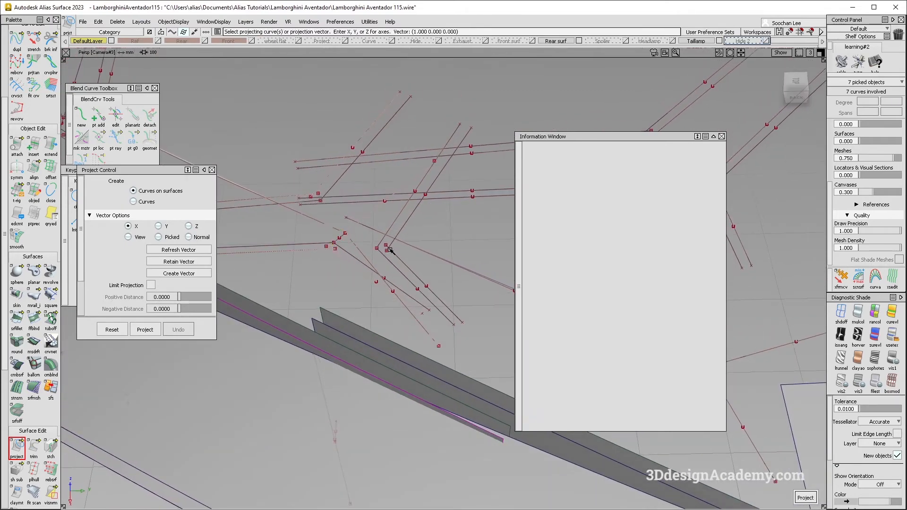
{"action": "right_click_drag", "start_coordinate": [393, 250], "coordinate": [354, 283], "text": "alt+shift"}
{"action": "left_click", "coordinate": [147, 329]}
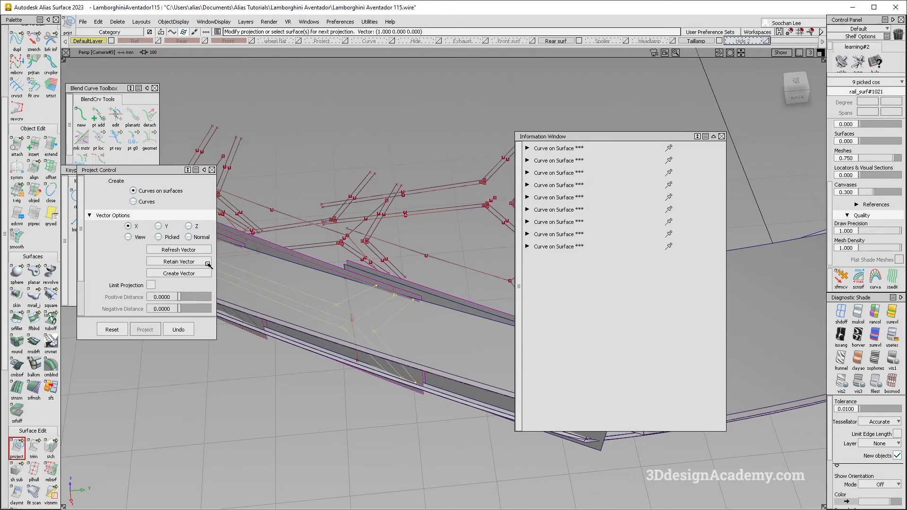
Step: Project the third junction's rib curves onto the third section surface along X as curves on surface
{"action": "middle_click_drag", "start_coordinate": [454, 309], "coordinate": [301, 288], "text": "alt+shift"}
{"action": "left_click_drag", "start_coordinate": [301, 288], "coordinate": [354, 272], "text": "alt+shift"}
{"action": "left_click", "coordinate": [329, 310]}
{"action": "right_click_drag", "start_coordinate": [355, 272], "coordinate": [379, 266], "text": "alt+shift"}
{"action": "key", "text": "space"}
{"action": "left_click_drag", "start_coordinate": [486, 353], "coordinate": [390, 256]}
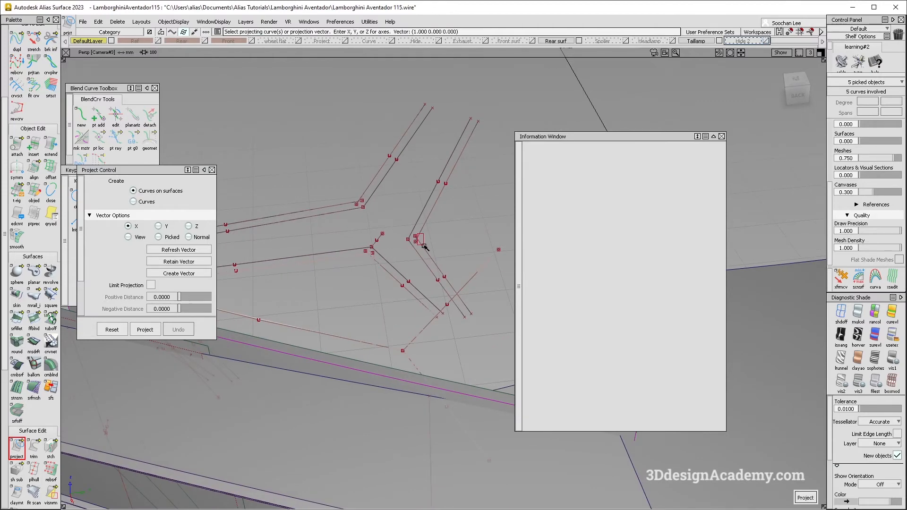
{"action": "left_click_drag", "start_coordinate": [362, 204], "coordinate": [362, 204]}
{"action": "key", "text": "space"}
{"action": "left_click_drag", "start_coordinate": [352, 258], "coordinate": [405, 296], "text": "alt+shift"}
{"action": "key", "text": "space"}
{"action": "middle_click_drag", "start_coordinate": [405, 297], "coordinate": [263, 311], "text": "alt+shift"}
{"action": "left_click", "coordinate": [380, 264]}
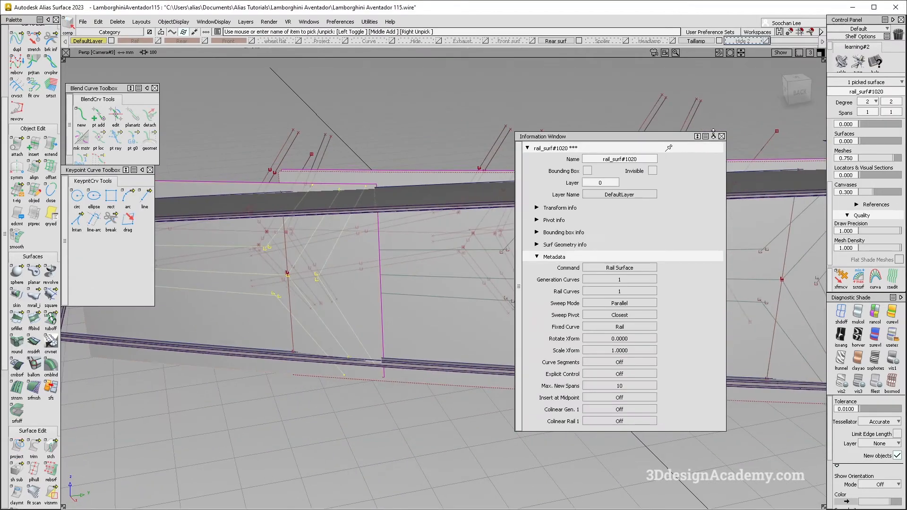
{"action": "left_click", "coordinate": [721, 136]}
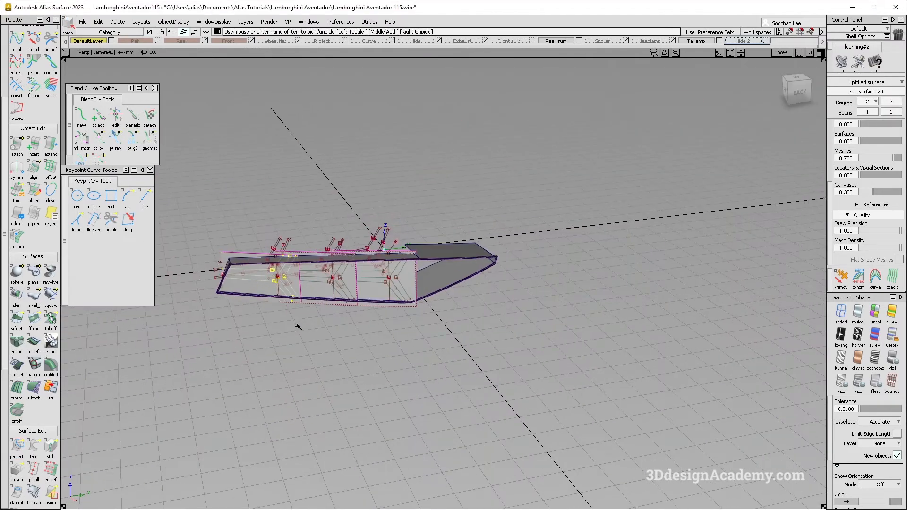
Step: Assign all the rear light surfaces to the Taillamp layer
{"action": "left_click_drag", "start_coordinate": [298, 324], "coordinate": [382, 196], "text": "alt+shift"}
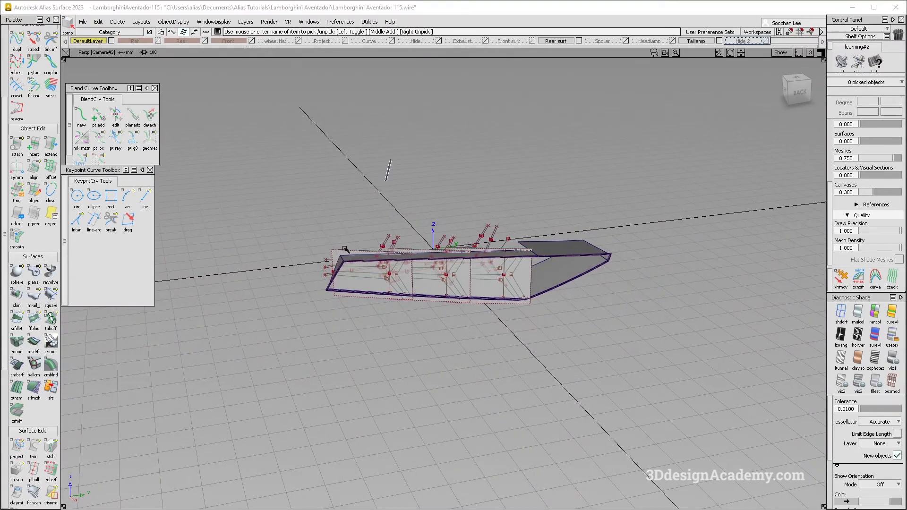
{"action": "left_click_drag", "start_coordinate": [277, 193], "coordinate": [633, 327]}
{"action": "left_click", "coordinate": [698, 41]}
{"action": "left_click", "coordinate": [705, 49]}
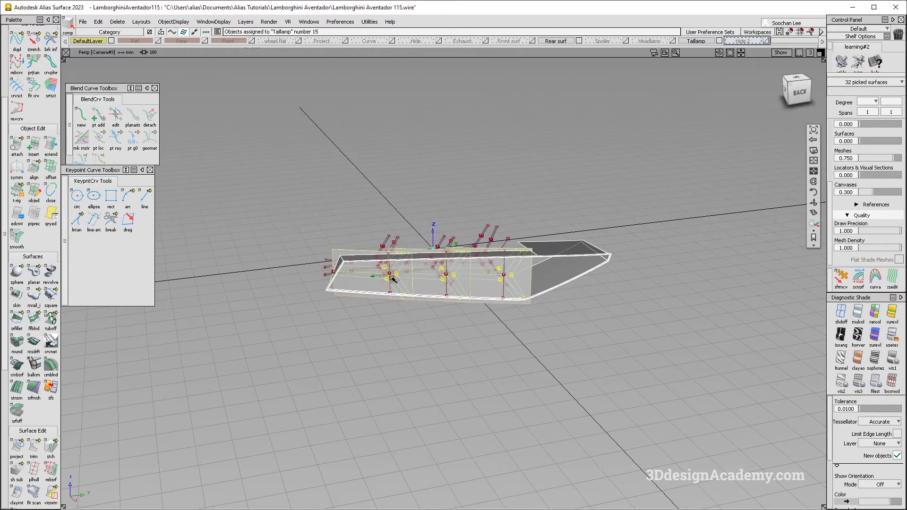
{"action": "right_click_drag", "start_coordinate": [368, 282], "coordinate": [427, 259], "text": "alt+shift"}
{"action": "left_click_drag", "start_coordinate": [424, 313], "coordinate": [415, 255], "text": "ctrl+shift"}
{"action": "right_click_drag", "start_coordinate": [338, 280], "coordinate": [377, 270], "text": "alt+shift"}
{"action": "left_click_drag", "start_coordinate": [376, 270], "coordinate": [436, 270], "text": "alt+shift"}
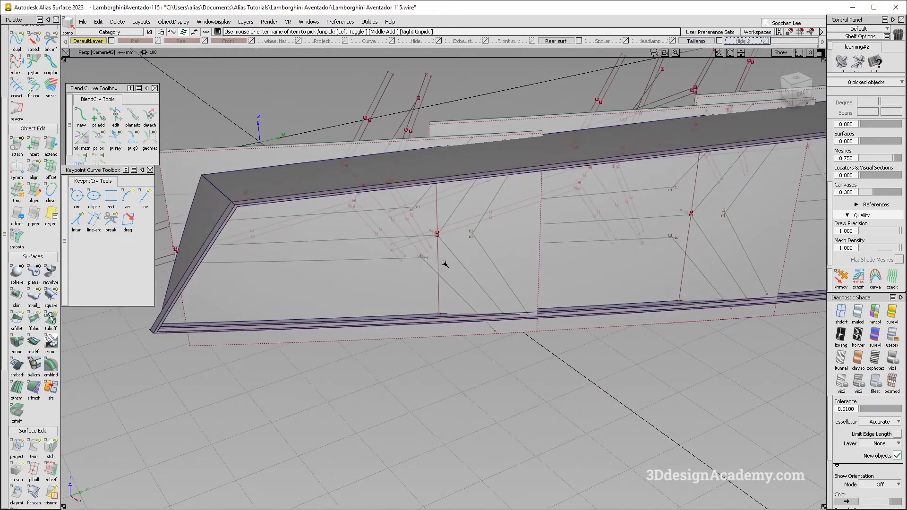
Step: Show the invisible set of section surfaces and assign the three section surfaces carrying projected ribs to the Hide 2 layer
{"action": "key", "text": "alt+Tab"}
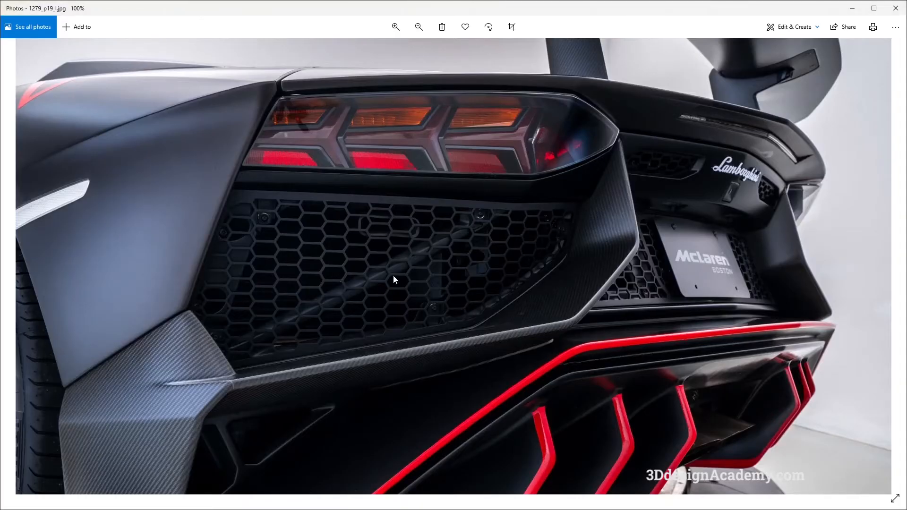
{"action": "key", "text": "alt+Tab"}
{"action": "left_click_drag", "start_coordinate": [395, 278], "coordinate": [318, 284], "text": "alt+shift"}
{"action": "left_click_drag", "start_coordinate": [431, 214], "coordinate": [387, 286], "text": "ctrl+shift"}
{"action": "left_click", "coordinate": [385, 282]}
{"action": "middle_click_drag", "start_coordinate": [443, 263], "coordinate": [351, 286], "text": "alt+shift"}
{"action": "left_click", "coordinate": [554, 329]}
{"action": "left_click", "coordinate": [742, 330]}
{"action": "right_click_drag", "start_coordinate": [742, 329], "coordinate": [701, 319], "text": "alt+shift"}
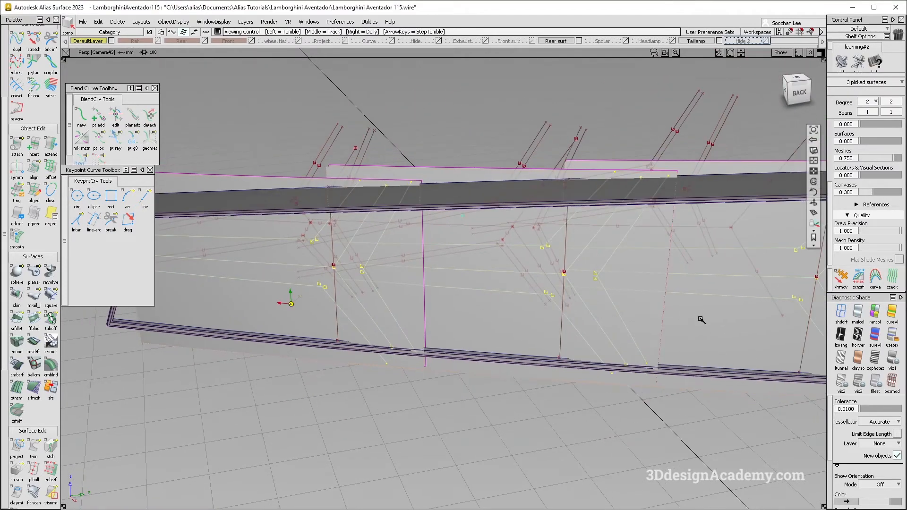
{"action": "left_click", "coordinate": [174, 22]}
{"action": "left_click", "coordinate": [178, 78]}
{"action": "left_click", "coordinate": [760, 40]}
{"action": "left_click", "coordinate": [756, 64]}
{"action": "left_click_drag", "start_coordinate": [282, 252], "coordinate": [266, 243], "text": "alt+shift"}
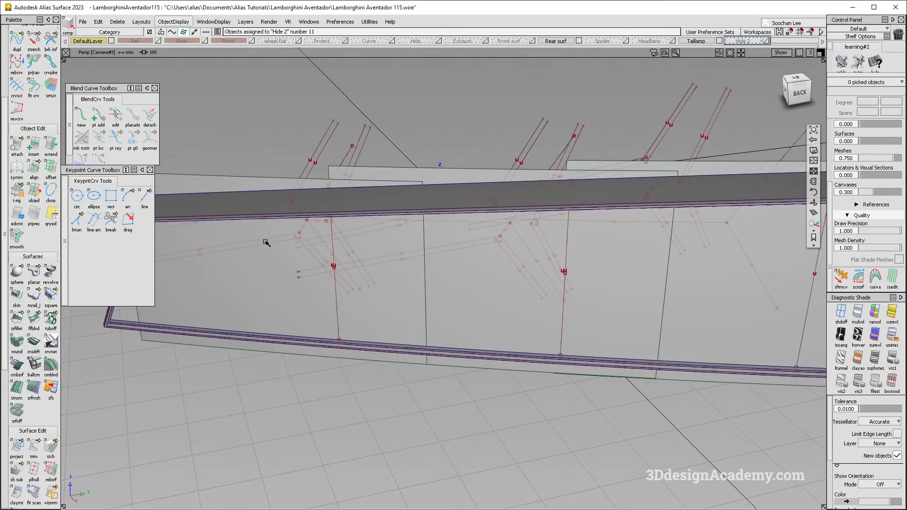
Step: Project the first junction's parallel rib curves along X onto the newly shown first section surface
{"action": "left_click_drag", "start_coordinate": [351, 359], "coordinate": [4, 376], "text": "ctrl+shift"}
{"action": "left_click", "coordinate": [19, 448]}
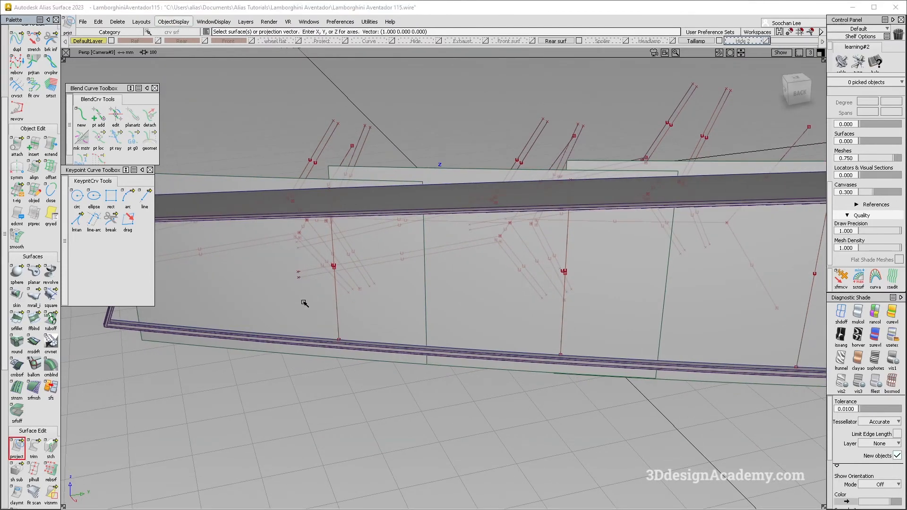
{"action": "left_click_drag", "start_coordinate": [259, 227], "coordinate": [345, 230], "text": "alt+shift"}
{"action": "right_click_drag", "start_coordinate": [345, 231], "coordinate": [373, 227], "text": "alt+shift"}
{"action": "left_click", "coordinate": [319, 260]}
{"action": "left_click", "coordinate": [350, 258]}
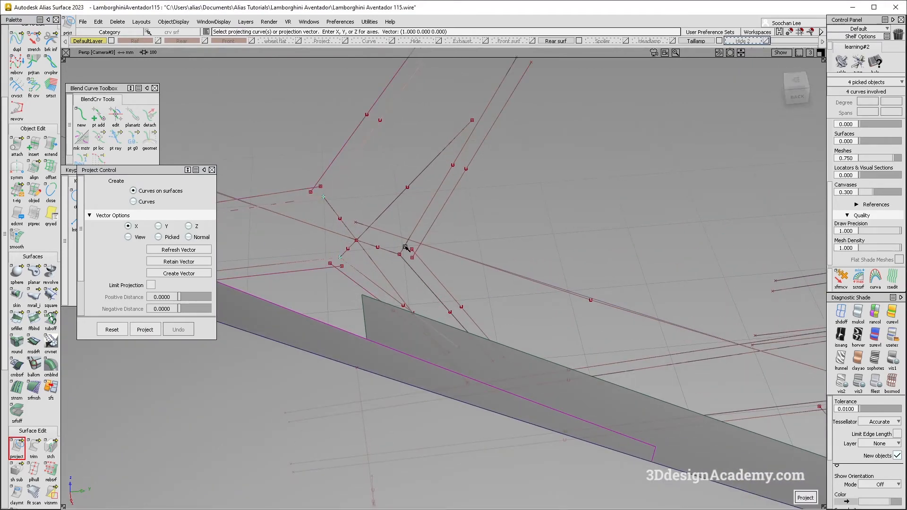
{"action": "left_click_drag", "start_coordinate": [353, 270], "coordinate": [401, 264], "text": "alt+shift"}
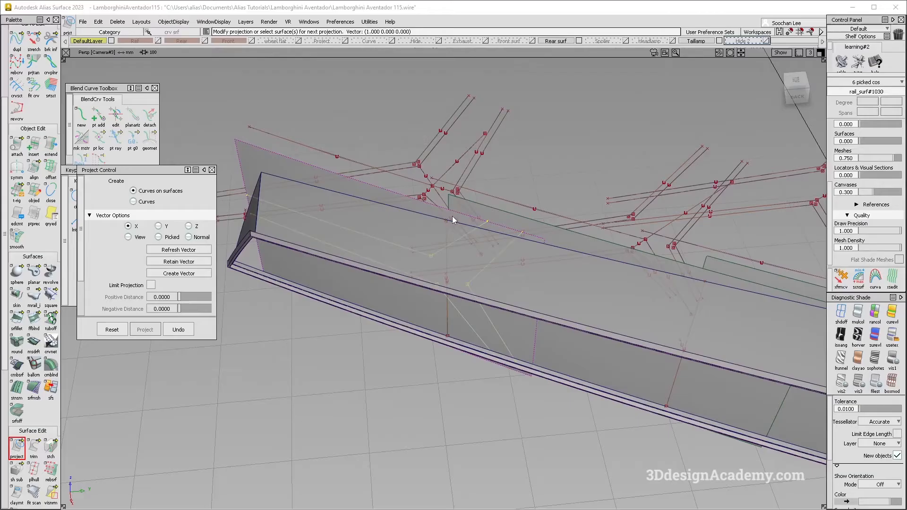
{"action": "left_click_drag", "start_coordinate": [452, 217], "coordinate": [434, 306], "text": "alt+shift"}
{"action": "left_click_drag", "start_coordinate": [360, 295], "coordinate": [360, 257], "text": "ctrl+shift"}
Step: Project the second junction's parallel rib curves along X onto the newly shown middle section surface
{"action": "left_click", "coordinate": [17, 449]}
{"action": "left_click", "coordinate": [487, 223]}
{"action": "right_click_drag", "start_coordinate": [486, 215], "coordinate": [450, 211], "text": "alt+shift"}
{"action": "left_click_drag", "start_coordinate": [450, 210], "coordinate": [412, 258], "text": "alt+shift"}
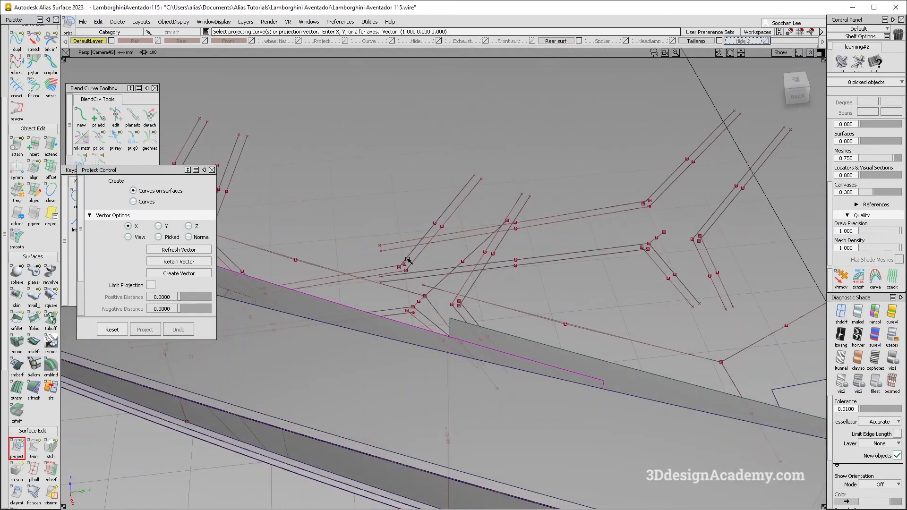
{"action": "left_click", "coordinate": [412, 277]}
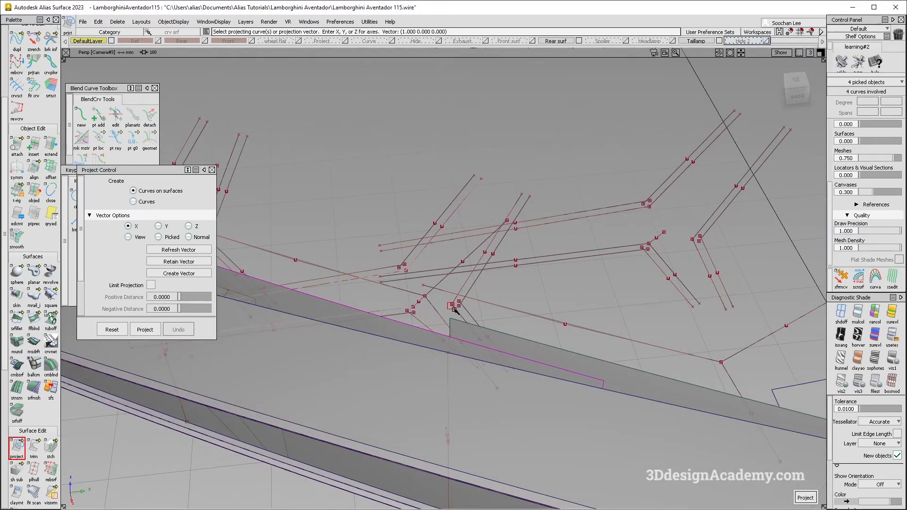
{"action": "key", "text": "space"}
{"action": "right_click_drag", "start_coordinate": [456, 309], "coordinate": [425, 302], "text": "alt+shift"}
{"action": "left_click_drag", "start_coordinate": [425, 302], "coordinate": [449, 277], "text": "alt+shift"}
{"action": "middle_click_drag", "start_coordinate": [449, 277], "coordinate": [431, 275], "text": "alt+shift"}
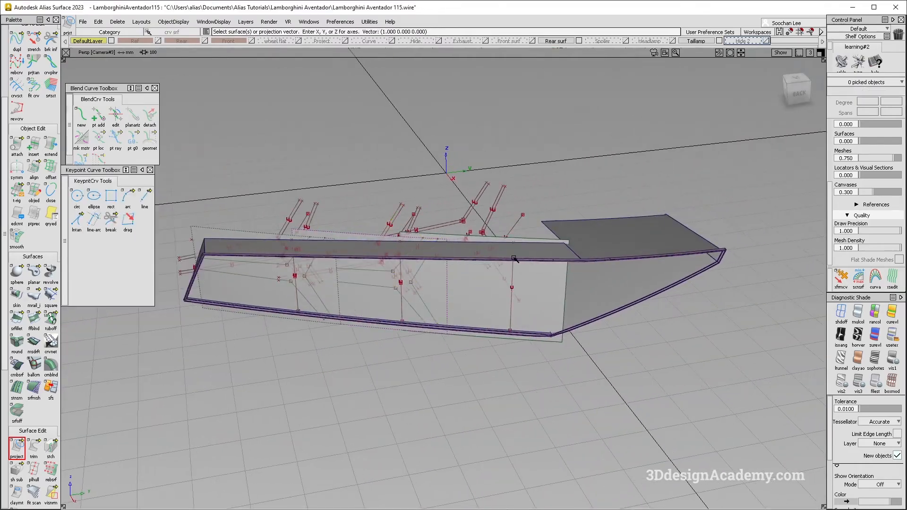
Step: Project the third junction's parallel rib curves along X onto the newly shown third section surface
{"action": "key", "text": "alt+Tab"}
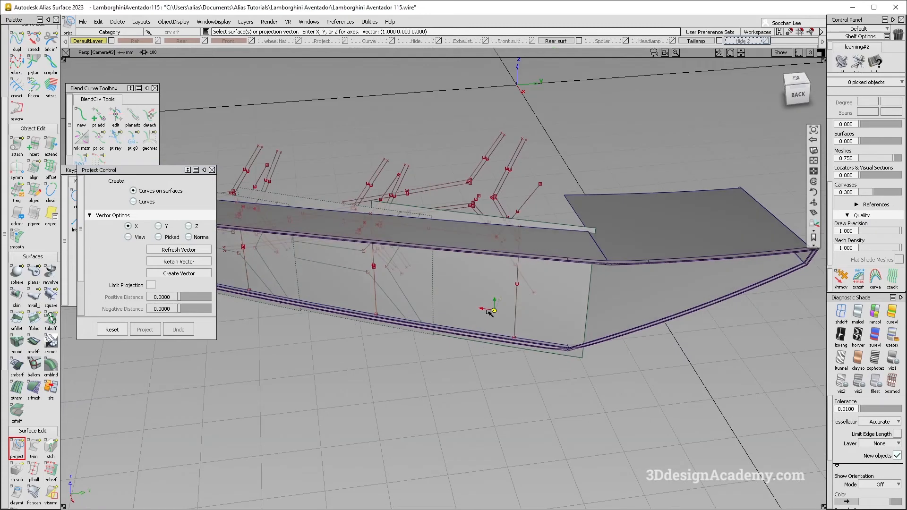
{"action": "left_click_drag", "start_coordinate": [492, 291], "coordinate": [509, 351], "text": "ctrl+shift"}
{"action": "left_click", "coordinate": [21, 451]}
{"action": "left_click", "coordinate": [480, 298]}
{"action": "left_click_drag", "start_coordinate": [481, 299], "coordinate": [469, 177], "text": "alt+shift"}
{"action": "left_click", "coordinate": [469, 177]}
{"action": "left_click", "coordinate": [460, 209]}
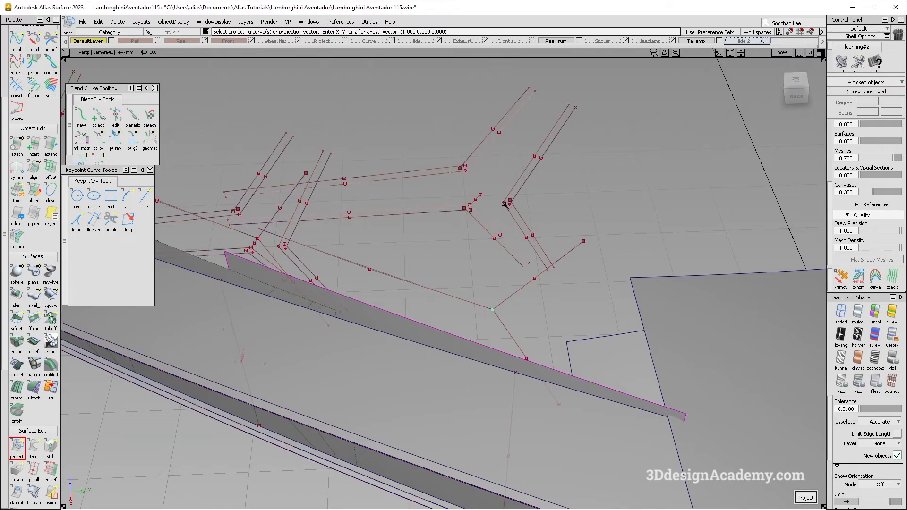
{"action": "key", "text": "space"}
{"action": "mouse_move", "coordinate": [469, 227]}
{"action": "left_mouse_down", "text": "alt+shift"}
{"action": "mouse_move", "coordinate": [462, 196]}
{"action": "mouse_move", "coordinate": [494, 289]}
{"action": "mouse_move", "coordinate": [461, 250]}
{"action": "mouse_move", "coordinate": [468, 189]}
{"action": "mouse_move", "coordinate": [465, 230]}
{"action": "left_mouse_up", "text": "alt+shift"}
{"action": "left_click_drag", "start_coordinate": [530, 316], "coordinate": [529, 151], "text": "ctrl+shift"}
{"action": "left_click_drag", "start_coordinate": [421, 209], "coordinate": [391, 277], "text": "alt+shift"}
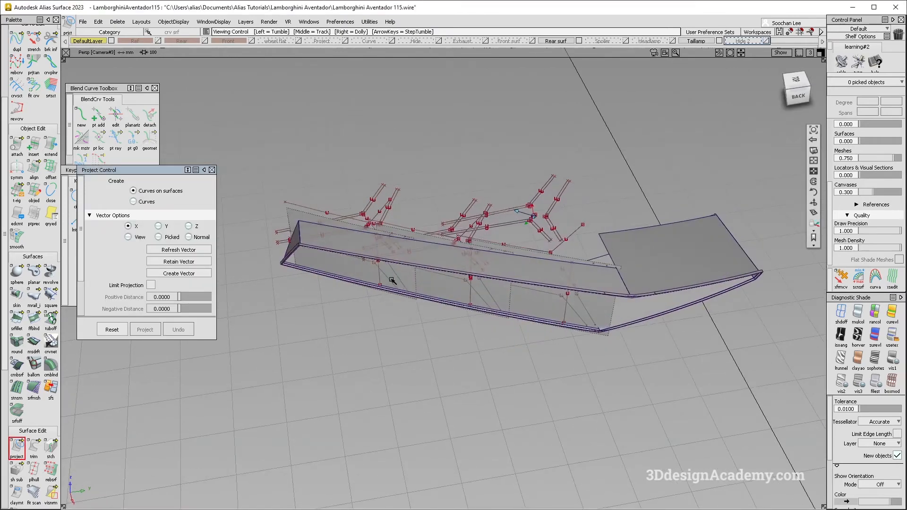
Step: Move all the rib construction curves onto a new layer named TL project and hide that layer
{"action": "right_click_drag", "start_coordinate": [501, 223], "coordinate": [449, 217], "text": "alt+shift"}
{"action": "left_click_drag", "start_coordinate": [449, 217], "coordinate": [310, 148], "text": "ctrl+shift"}
{"action": "left_click_drag", "start_coordinate": [283, 145], "coordinate": [610, 284]}
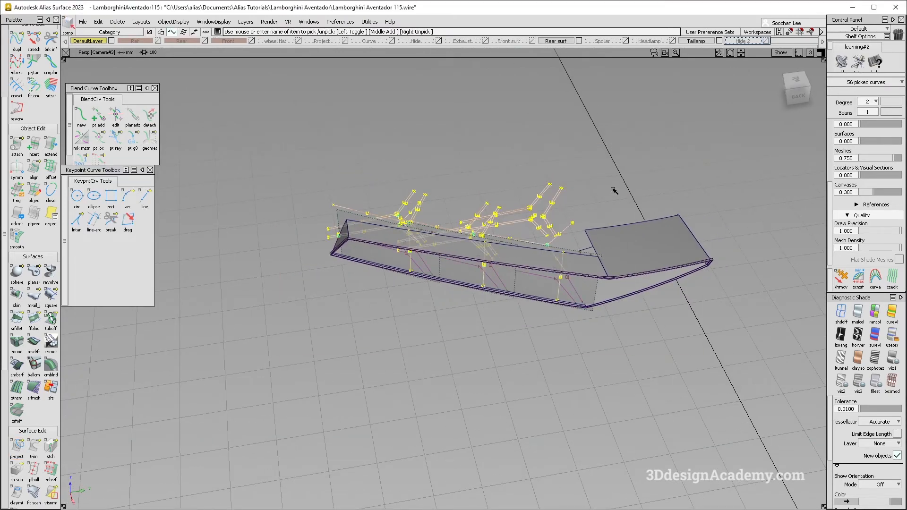
{"action": "middle_click_drag", "start_coordinate": [614, 191], "coordinate": [560, 217], "text": "alt+shift"}
{"action": "left_click", "coordinate": [245, 21]}
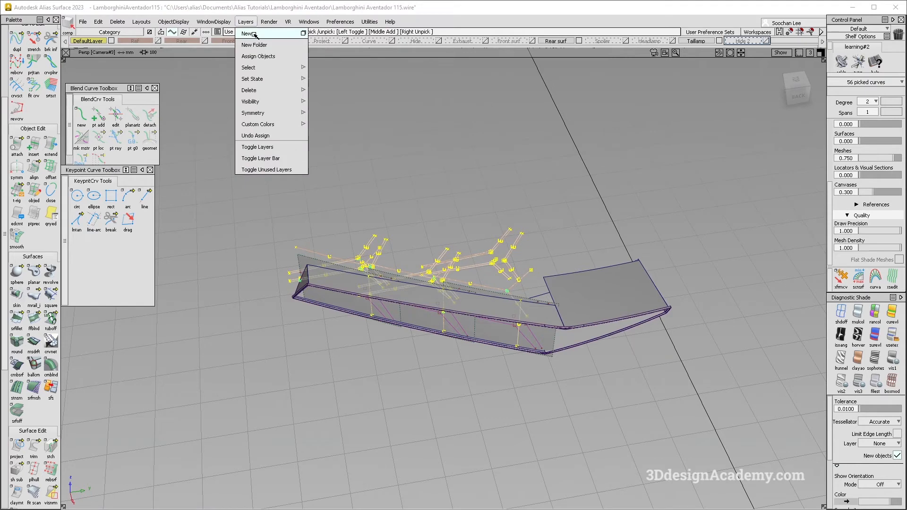
{"action": "left_click", "coordinate": [247, 33]}
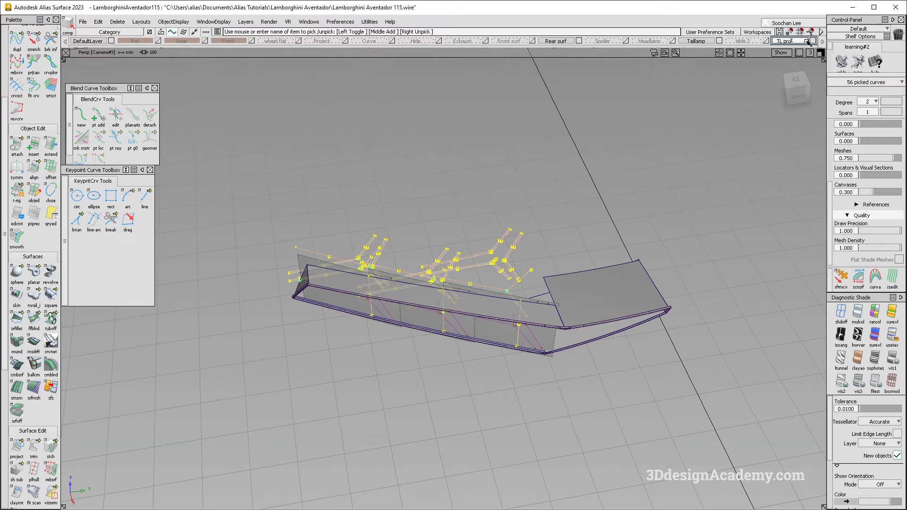
{"action": "left_click", "coordinate": [806, 41]}
{"action": "left_click", "coordinate": [804, 49]}
{"action": "left_click", "coordinate": [812, 41]}
{"action": "left_click_drag", "start_coordinate": [394, 267], "coordinate": [405, 206], "text": "alt+shift"}
{"action": "right_click_drag", "start_coordinate": [405, 206], "coordinate": [426, 274], "text": "alt+shift"}
{"action": "left_click_drag", "start_coordinate": [425, 274], "coordinate": [425, 345], "text": "alt+shift"}
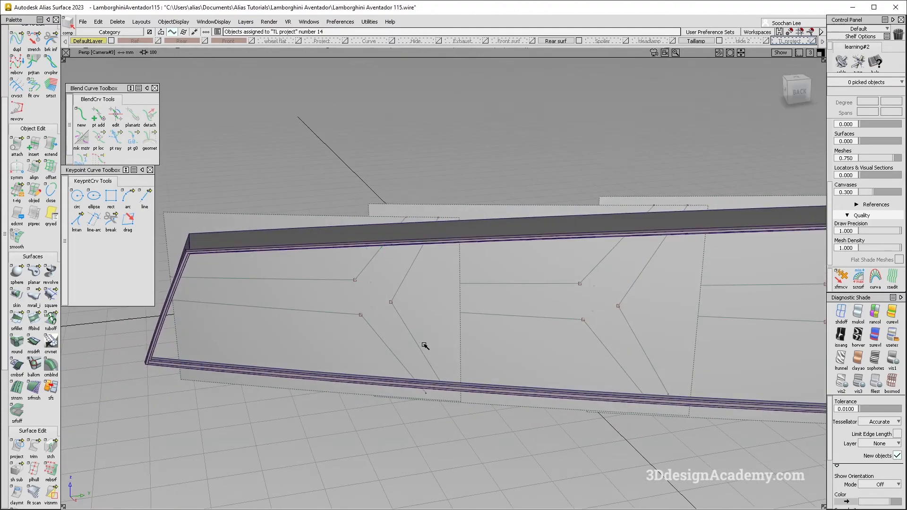
Step: Assign the three section surfaces stored on the Hide 2 layer to the Taillamp layer and leave Hide 2 hidden
{"action": "left_click", "coordinate": [767, 41]}
{"action": "left_click", "coordinate": [458, 274]}
{"action": "left_click_drag", "start_coordinate": [443, 285], "coordinate": [521, 266], "text": "alt+shift"}
{"action": "left_click", "coordinate": [552, 269]}
{"action": "middle_click_drag", "start_coordinate": [552, 269], "coordinate": [500, 284], "text": "alt+shift"}
{"action": "left_click_drag", "start_coordinate": [500, 285], "coordinate": [348, 219], "text": "alt+shift"}
{"action": "left_click", "coordinate": [363, 214]}
{"action": "left_click", "coordinate": [455, 185]}
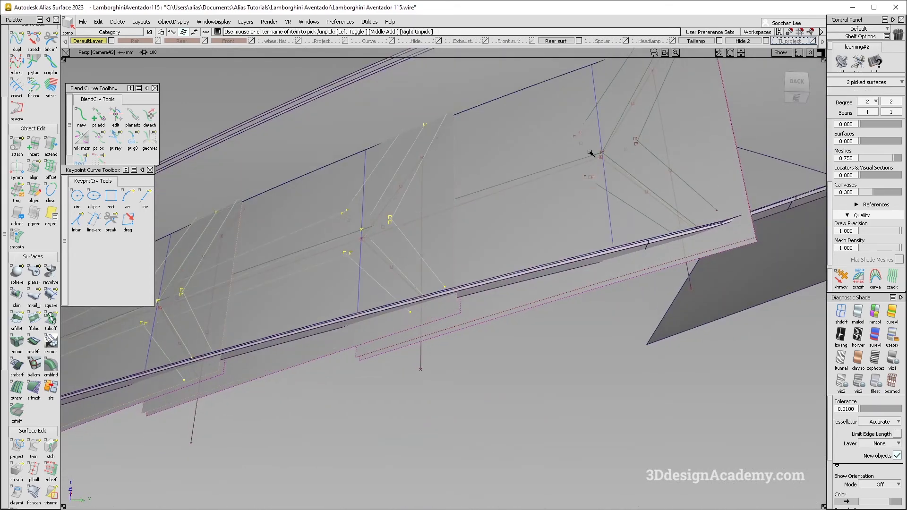
{"action": "left_click", "coordinate": [703, 148]}
{"action": "left_click_drag", "start_coordinate": [703, 42], "coordinate": [704, 49]}
{"action": "left_click", "coordinate": [766, 41]}
{"action": "left_click_drag", "start_coordinate": [654, 203], "coordinate": [627, 254], "text": "alt+shift"}
{"action": "left_click", "coordinate": [713, 63]}
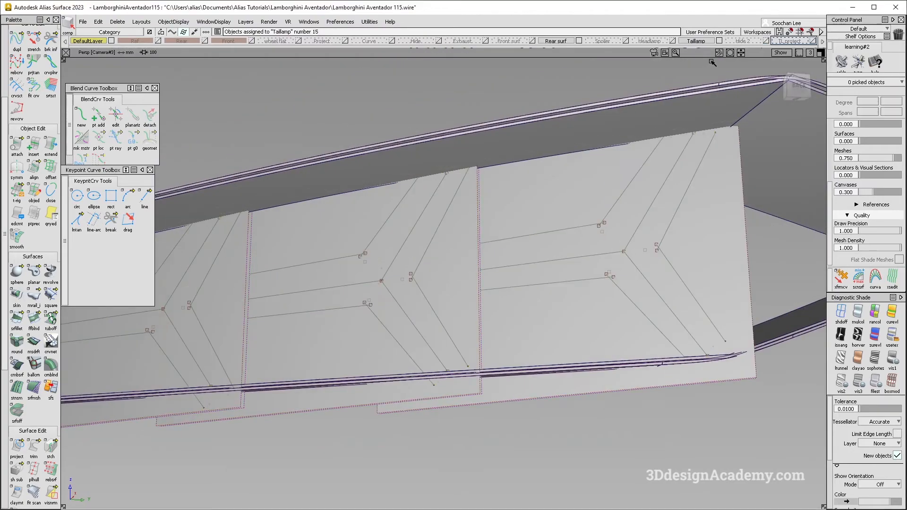
Step: Make Taillamp the active layer and turn off the shading to show the projected curves as wireframe
{"action": "left_click", "coordinate": [704, 42]}
{"action": "left_click_drag", "start_coordinate": [586, 189], "coordinate": [502, 257], "text": "alt+shift"}
{"action": "left_click_drag", "start_coordinate": [470, 310], "coordinate": [482, 373], "text": "ctrl+shift"}
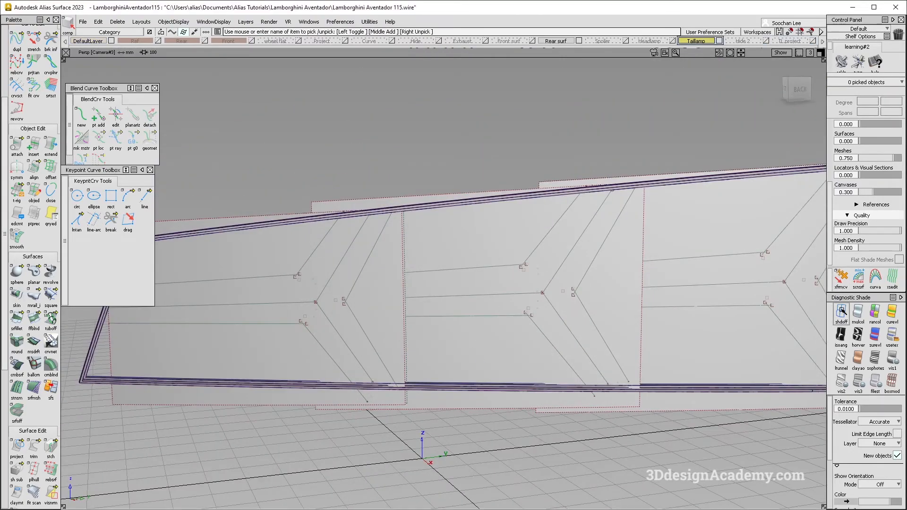
{"action": "left_click", "coordinate": [842, 312]}
{"action": "left_click_drag", "start_coordinate": [264, 283], "coordinate": [285, 291], "text": "alt+shift"}
{"action": "mouse_move", "coordinate": [303, 326]}
{"action": "left_mouse_down", "text": "alt+shift"}
{"action": "mouse_move", "coordinate": [326, 318]}
{"action": "mouse_move", "coordinate": [229, 284]}
{"action": "mouse_move", "coordinate": [162, 282]}
{"action": "mouse_move", "coordinate": [344, 318]}
{"action": "mouse_move", "coordinate": [401, 318]}
{"action": "left_mouse_up", "text": "alt+shift"}
Step: Build a G0 Position freeform blend between the first section's centre rib curve and the lower projected rib curve, with Edge align at the end
{"action": "left_click", "coordinate": [33, 319]}
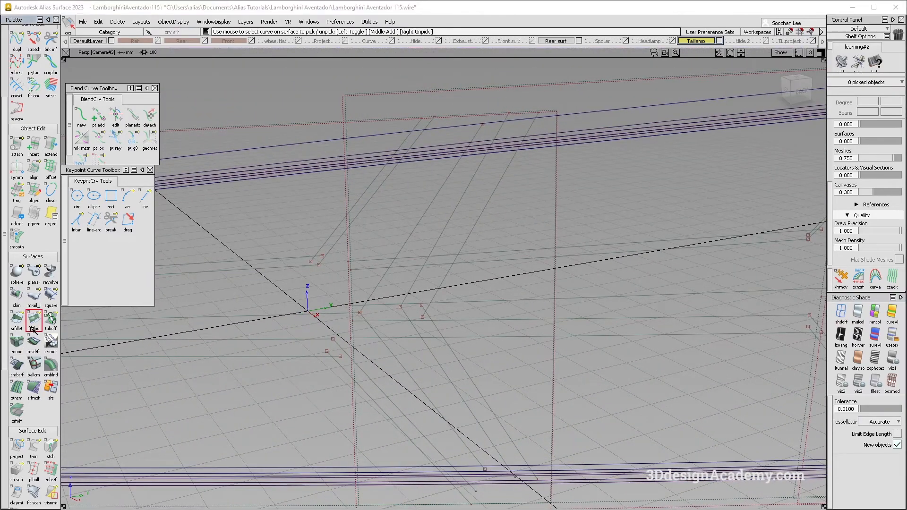
{"action": "left_click_drag", "start_coordinate": [359, 313], "coordinate": [456, 302], "text": "alt+shift"}
{"action": "left_click_drag", "start_coordinate": [407, 288], "coordinate": [418, 326]}
{"action": "right_click_drag", "start_coordinate": [418, 327], "coordinate": [387, 316], "text": "alt+shift"}
{"action": "left_click_drag", "start_coordinate": [387, 316], "coordinate": [359, 311], "text": "alt+shift"}
{"action": "right_click_drag", "start_coordinate": [359, 311], "coordinate": [361, 340], "text": "alt+shift"}
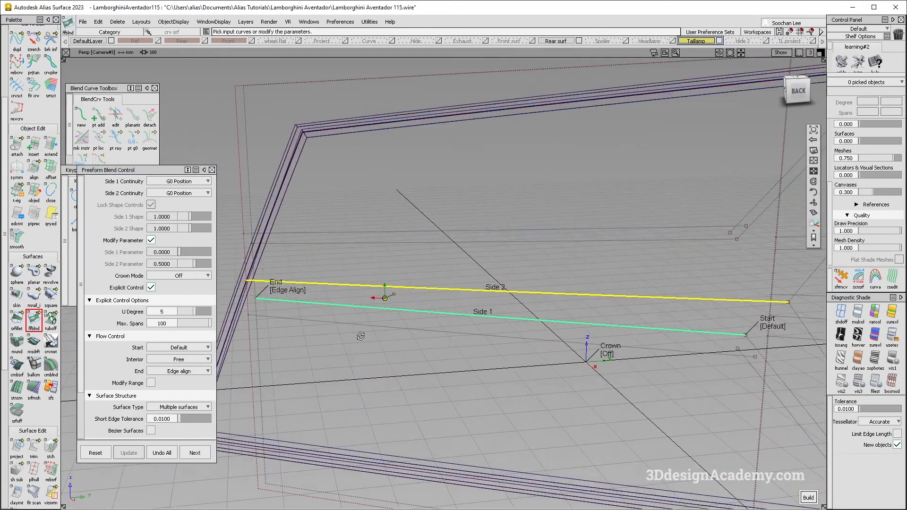
{"action": "left_click_drag", "start_coordinate": [361, 340], "coordinate": [434, 310], "text": "alt+shift"}
{"action": "key", "text": "space"}
Step: Set the start of the freeform blend's flow control to Edge align
{"action": "middle_click_drag", "start_coordinate": [544, 289], "coordinate": [393, 294], "text": "alt+shift"}
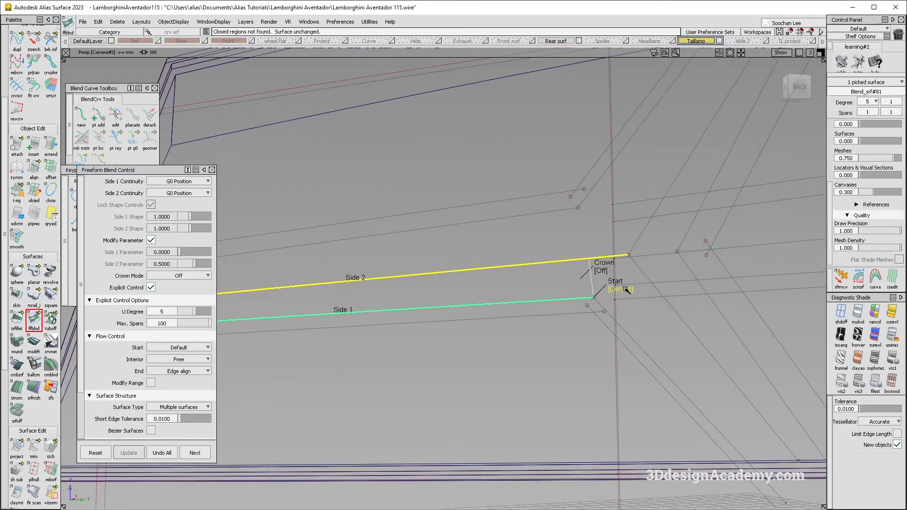
{"action": "right_click_drag", "start_coordinate": [535, 314], "coordinate": [401, 307], "text": "alt+shift"}
{"action": "middle_click_drag", "start_coordinate": [400, 308], "coordinate": [487, 296], "text": "alt+shift"}
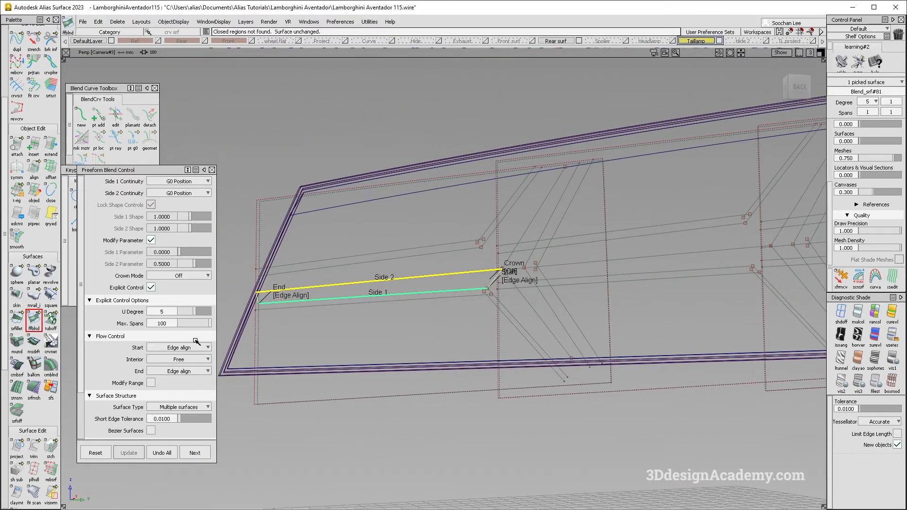
{"action": "left_click_drag", "start_coordinate": [351, 314], "coordinate": [364, 301], "text": "alt+shift"}
{"action": "right_click_drag", "start_coordinate": [365, 301], "coordinate": [421, 280], "text": "alt+shift"}
{"action": "left_click_drag", "start_coordinate": [421, 280], "coordinate": [488, 362], "text": "alt+shift"}
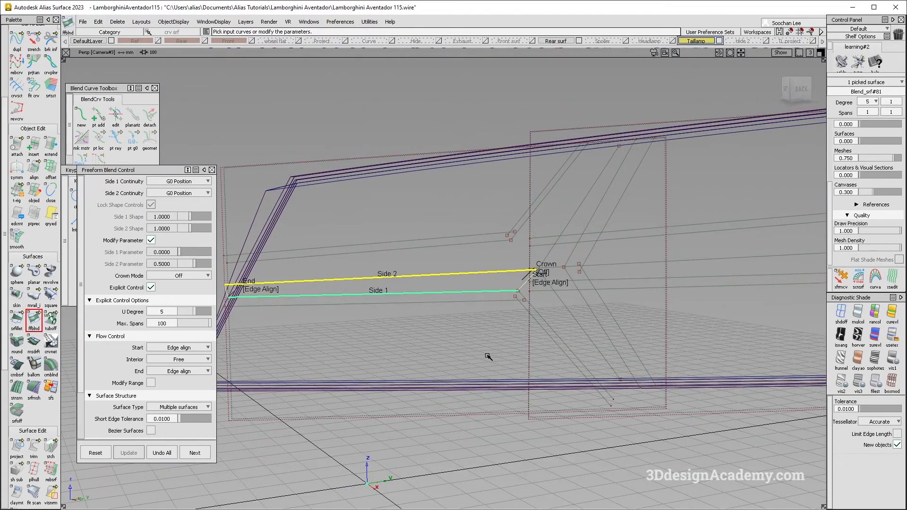
Step: Build a G0 Position freeform blend between the upper projected rib curve and the centre rib curve, with Edge align at both ends
{"action": "key", "text": "space"}
{"action": "left_click", "coordinate": [500, 243]}
{"action": "left_click", "coordinate": [510, 272]}
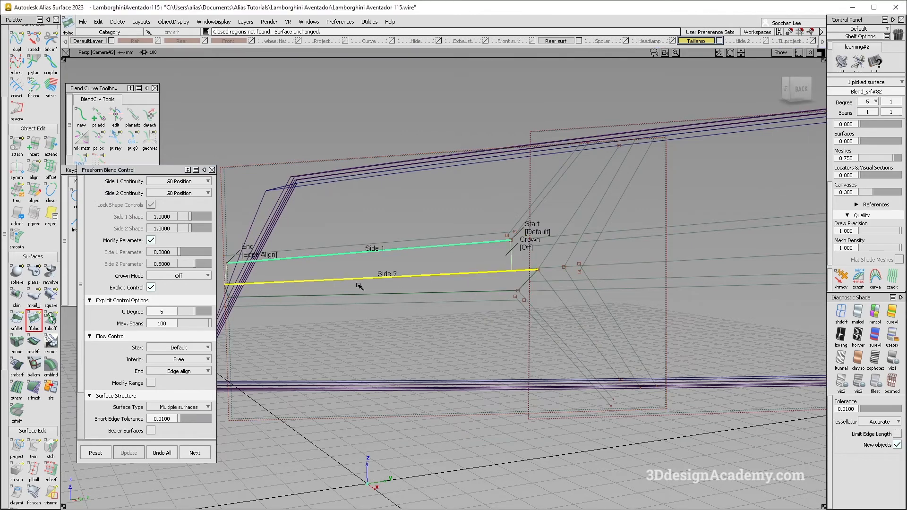
{"action": "left_click", "coordinate": [547, 231]}
{"action": "left_click_drag", "start_coordinate": [534, 251], "coordinate": [452, 299], "text": "alt+shift"}
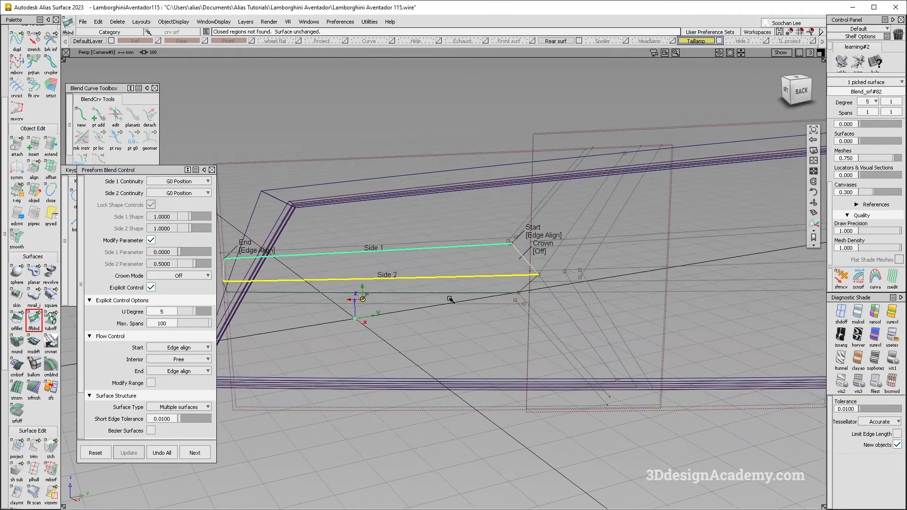
Step: Set the flow control start default to Edge align and turn off Explicit Control for the upper horizontal rib blend
{"action": "left_click", "coordinate": [195, 453]}
{"action": "left_click", "coordinate": [195, 345]}
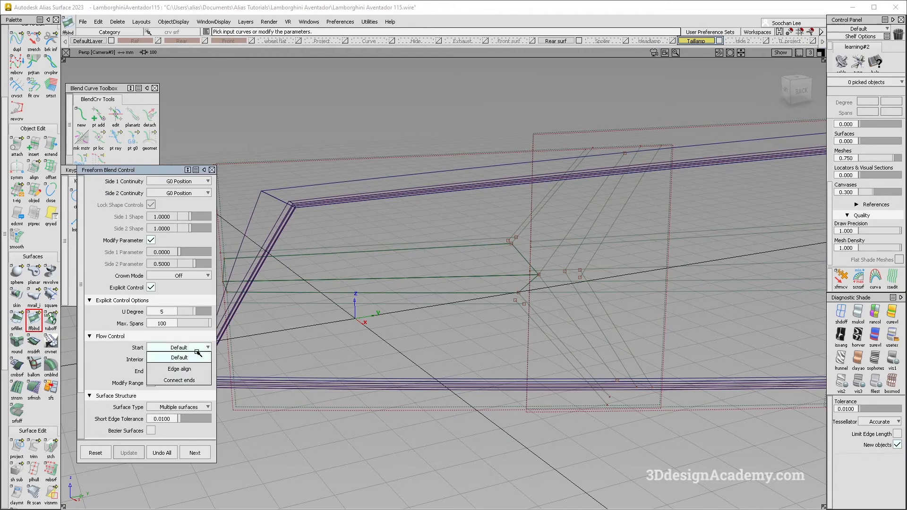
{"action": "left_click", "coordinate": [199, 379]}
{"action": "left_click", "coordinate": [150, 288]}
{"action": "left_click", "coordinate": [529, 270]}
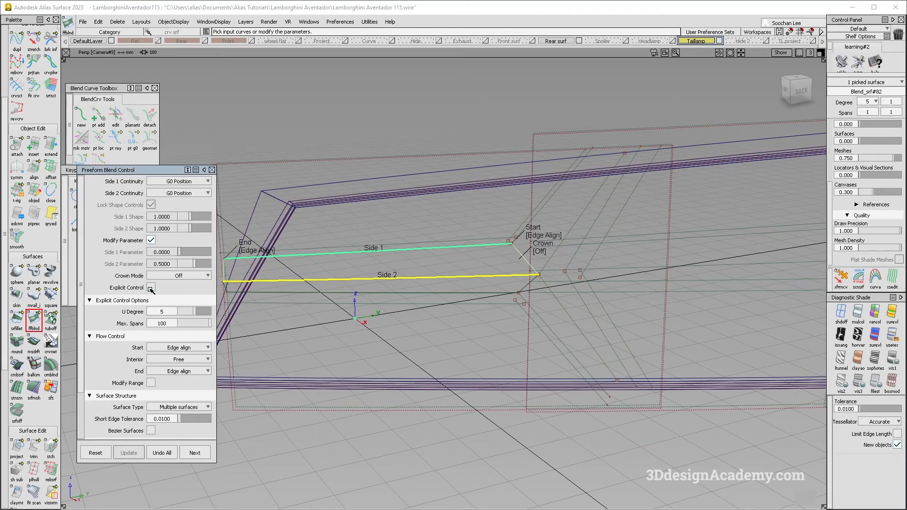
Step: Edit the history of the lower horizontal rib blend and turn off its Explicit Control
{"action": "left_click", "coordinate": [535, 276]}
{"action": "left_click", "coordinate": [533, 282]}
{"action": "left_click", "coordinate": [536, 288]}
{"action": "left_click_drag", "start_coordinate": [533, 281], "coordinate": [481, 292], "text": "ctrl+shift"}
{"action": "left_click", "coordinate": [547, 283]}
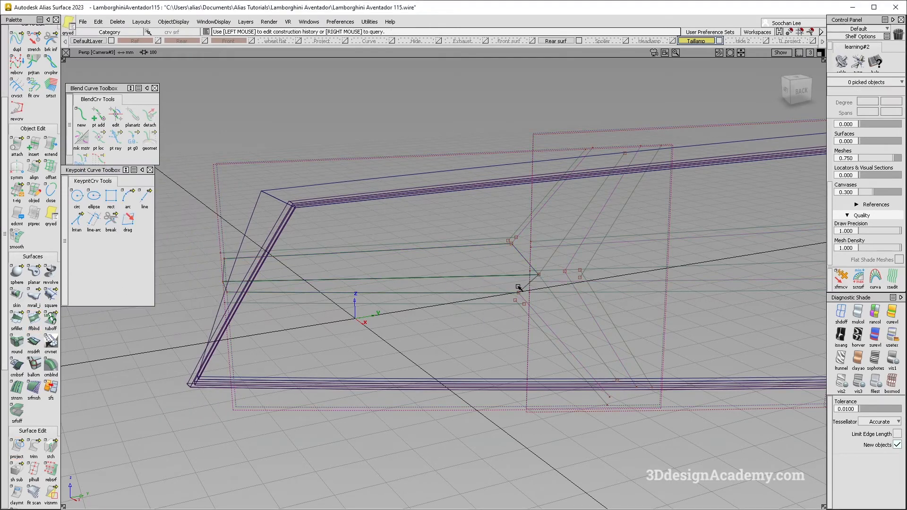
{"action": "left_click", "coordinate": [152, 288]}
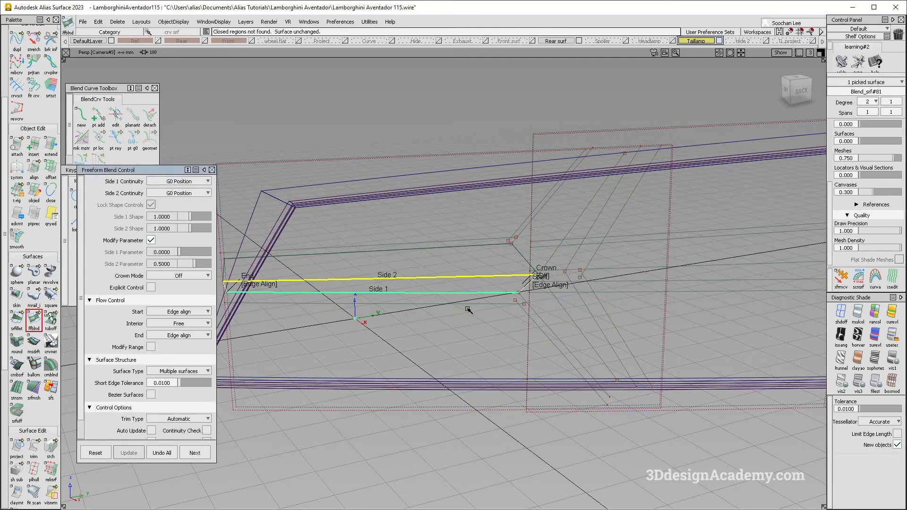
{"action": "left_click", "coordinate": [441, 283]}
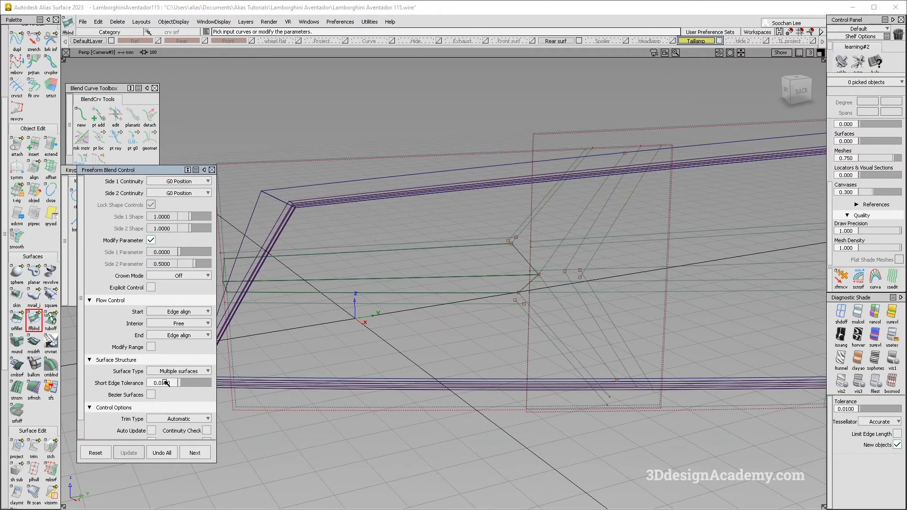
Step: Check the rear-light photo and build the upper horizontal rib's side wall as a freeform blend between the outer projected curve and the face edge
{"action": "left_click_drag", "start_coordinate": [568, 229], "coordinate": [496, 245], "text": "alt+shift"}
{"action": "key", "text": "alt+Tab"}
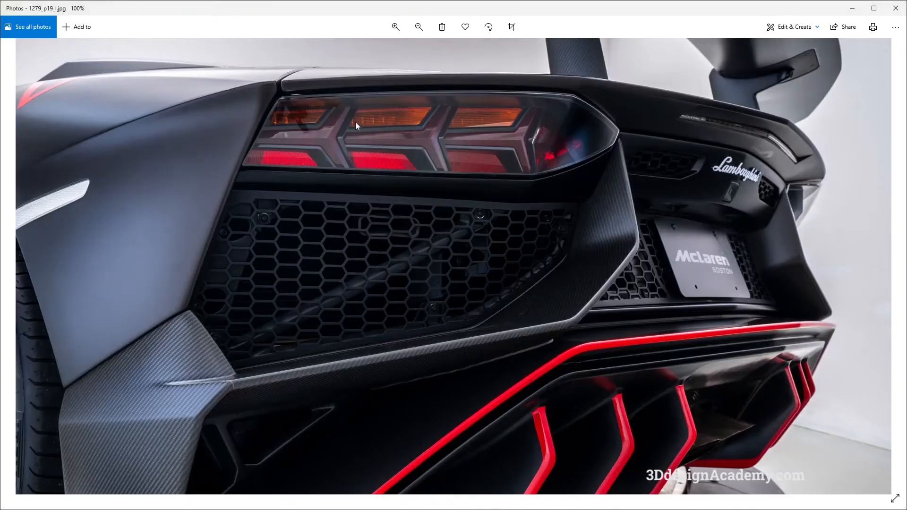
{"action": "key", "text": "alt+Tab"}
{"action": "left_click_drag", "start_coordinate": [444, 245], "coordinate": [486, 274], "text": "alt+shift"}
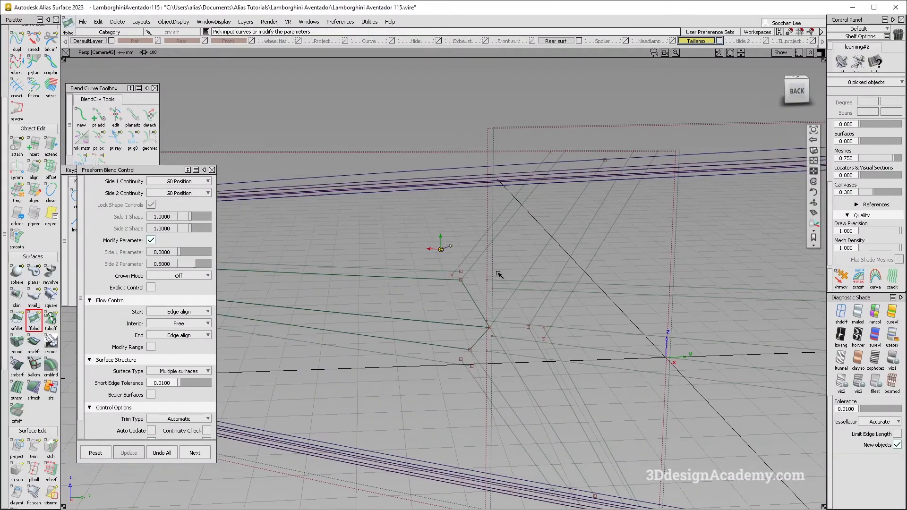
{"action": "left_click", "coordinate": [444, 273]}
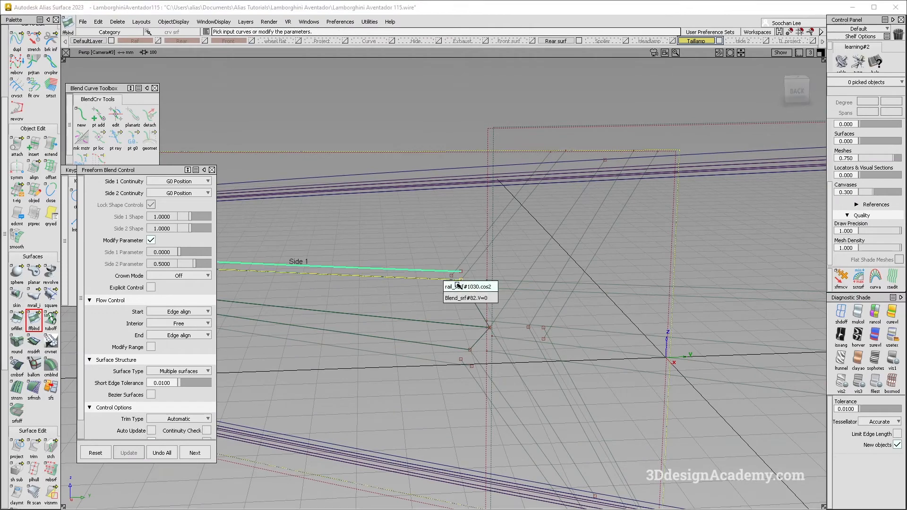
{"action": "left_click", "coordinate": [454, 280]}
Step: Build freeform blends for the side wall and main face of the Y's upper-left arm, with Edge align at both ends
{"action": "left_click_drag", "start_coordinate": [471, 264], "coordinate": [470, 257], "text": "ctrl+shift"}
{"action": "left_click", "coordinate": [472, 252]}
{"action": "left_click", "coordinate": [477, 260]}
{"action": "mouse_move", "coordinate": [550, 271]}
{"action": "left_mouse_down", "text": "alt+shift"}
{"action": "mouse_move", "coordinate": [562, 282]}
{"action": "mouse_move", "coordinate": [544, 248]}
{"action": "left_mouse_up", "text": "alt+shift"}
{"action": "left_click", "coordinate": [543, 247]}
{"action": "left_click", "coordinate": [511, 226]}
{"action": "left_click", "coordinate": [520, 228]}
Step: Build freeform blends for the inner face and outer side wall of the Y's upper-right arm
{"action": "left_click_drag", "start_coordinate": [562, 279], "coordinate": [555, 231], "text": "ctrl+shift"}
{"action": "left_click", "coordinate": [557, 232]}
{"action": "left_click", "coordinate": [577, 238]}
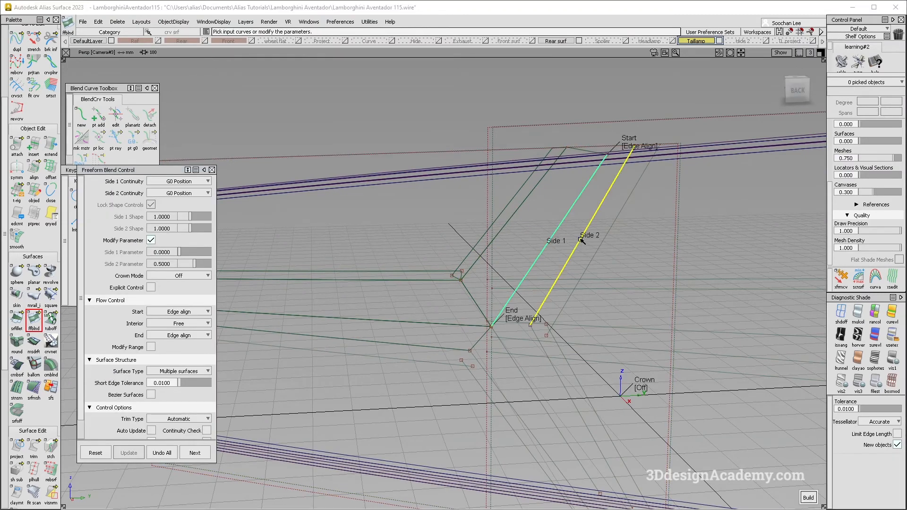
{"action": "left_click", "coordinate": [591, 223]}
{"action": "left_click", "coordinate": [598, 248]}
Step: Build freeform blends for the inner face and outer side wall of the Y's lower-right arm
{"action": "left_click_drag", "start_coordinate": [491, 326], "coordinate": [541, 387], "text": "alt+shift"}
{"action": "mouse_move", "coordinate": [543, 387]}
{"action": "left_mouse_down", "text": "ctrl+shift"}
{"action": "mouse_move", "coordinate": [534, 322]}
{"action": "mouse_move", "coordinate": [558, 358]}
{"action": "mouse_move", "coordinate": [501, 326]}
{"action": "mouse_move", "coordinate": [486, 352]}
{"action": "left_mouse_up", "text": "ctrl+shift"}
{"action": "left_click", "coordinate": [508, 335]}
{"action": "left_click", "coordinate": [558, 357]}
{"action": "left_click", "coordinate": [574, 363]}
{"action": "left_click", "coordinate": [579, 359]}
Step: Build freeform blends for the main face and side wall of the Y's lower-left arm
{"action": "left_click_drag", "start_coordinate": [486, 352], "coordinate": [485, 378], "text": "ctrl+shift"}
{"action": "left_click", "coordinate": [494, 377]}
{"action": "left_click", "coordinate": [533, 363]}
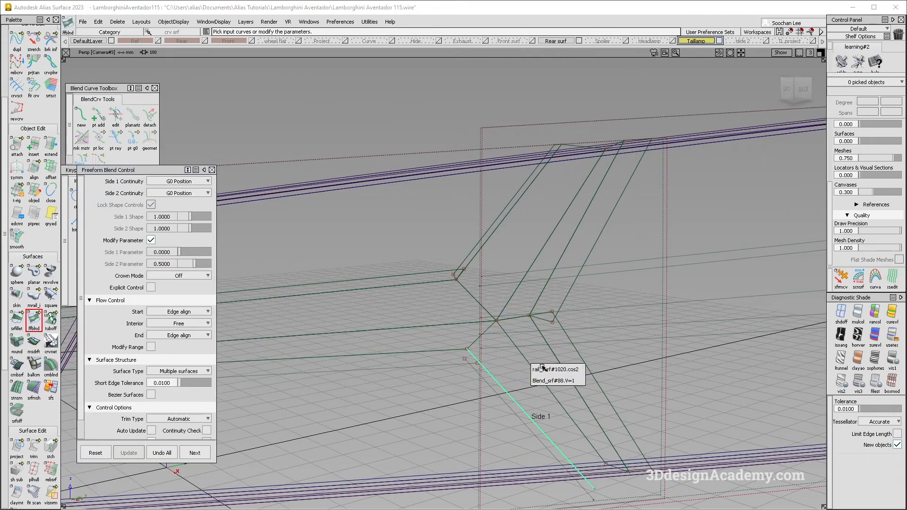
{"action": "left_click", "coordinate": [543, 370]}
{"action": "left_click_drag", "start_coordinate": [495, 356], "coordinate": [497, 380], "text": "ctrl+shift"}
{"action": "left_click", "coordinate": [498, 382]}
{"action": "left_click", "coordinate": [509, 387]}
{"action": "left_click", "coordinate": [485, 382]}
Step: Build the lower horizontal rib's side wall as a freeform blend between the face edge and the outer projected curve
{"action": "left_click_drag", "start_coordinate": [452, 384], "coordinate": [453, 406], "text": "ctrl+shift"}
{"action": "left_click", "coordinate": [446, 351]}
{"action": "left_click", "coordinate": [454, 361]}
{"action": "left_click", "coordinate": [452, 365]}
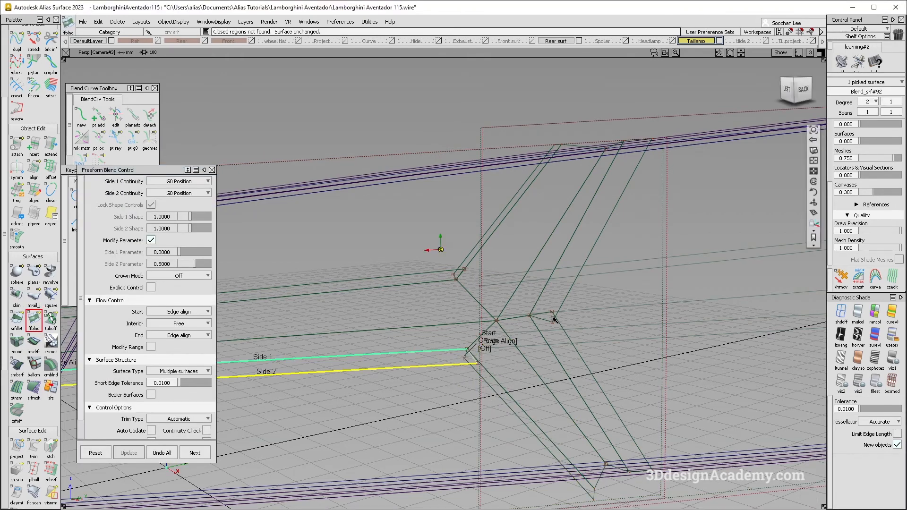
Step: Turn on shading and make the first rib's two section surfaces invisible
{"action": "right_click_drag", "start_coordinate": [547, 319], "coordinate": [504, 229], "text": "alt+shift"}
{"action": "left_click_drag", "start_coordinate": [505, 228], "coordinate": [505, 251], "text": "ctrl+shift"}
{"action": "left_click", "coordinate": [852, 314]}
{"action": "mouse_move", "coordinate": [678, 350]}
{"action": "left_mouse_down", "text": "alt+shift"}
{"action": "mouse_move", "coordinate": [524, 286]}
{"action": "mouse_move", "coordinate": [524, 256]}
{"action": "mouse_move", "coordinate": [520, 267]}
{"action": "mouse_move", "coordinate": [534, 278]}
{"action": "left_mouse_up", "text": "alt+shift"}
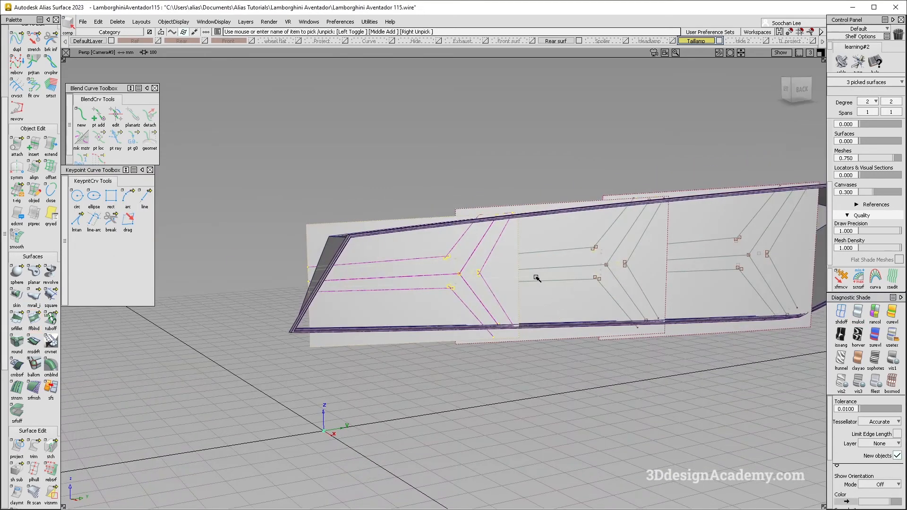
{"action": "left_click", "coordinate": [182, 25]}
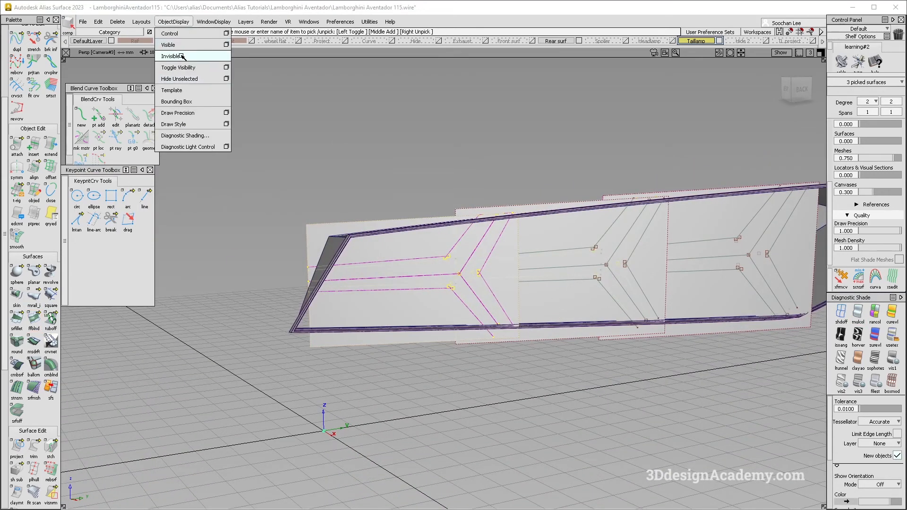
{"action": "left_click", "coordinate": [639, 126]}
{"action": "left_click_drag", "start_coordinate": [370, 356], "coordinate": [375, 335], "text": "ctrl+shift"}
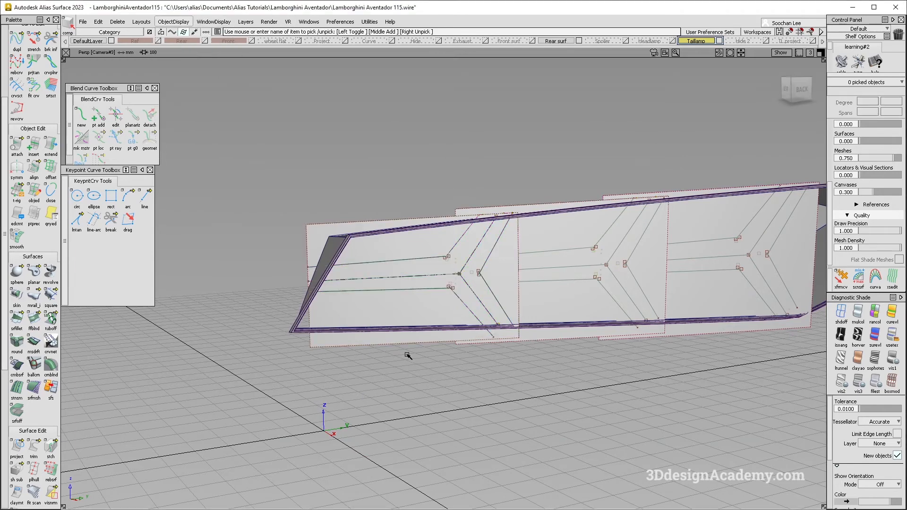
{"action": "left_click", "coordinate": [365, 345]}
{"action": "left_click", "coordinate": [183, 22]}
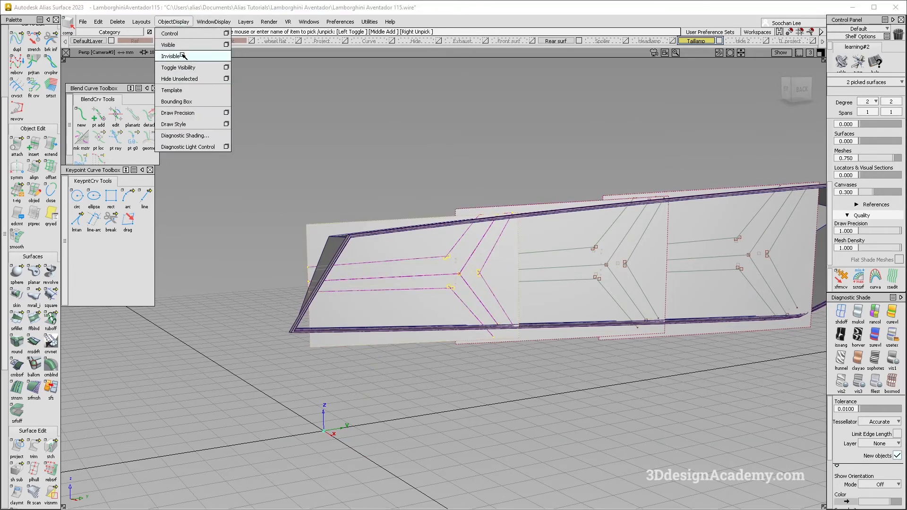
{"action": "left_click", "coordinate": [183, 55]}
Step: Examine the shaded Y-shaped rib from several angles and compare it with the rear-light reference photo
{"action": "right_click_drag", "start_coordinate": [455, 300], "coordinate": [456, 278], "text": "ctrl+shift"}
{"action": "left_click_drag", "start_coordinate": [456, 276], "coordinate": [432, 258], "text": "alt+shift"}
{"action": "right_click_drag", "start_coordinate": [432, 257], "coordinate": [494, 251], "text": "alt+shift"}
{"action": "left_click_drag", "start_coordinate": [495, 252], "coordinate": [650, 283], "text": "alt+shift"}
{"action": "key", "text": "alt+Tab"}
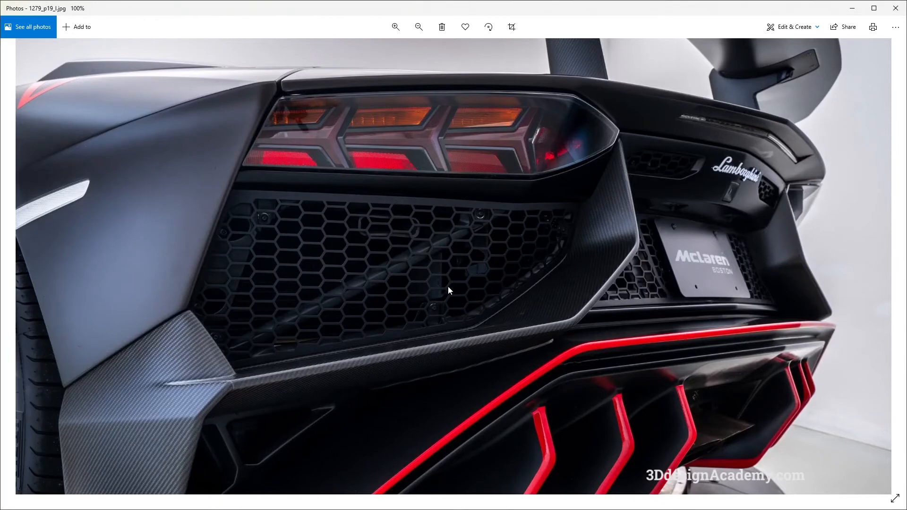
{"action": "key", "text": "alt+Tab"}
{"action": "left_click_drag", "start_coordinate": [440, 289], "coordinate": [453, 231], "text": "alt+shift"}
{"action": "right_click_drag", "start_coordinate": [454, 231], "coordinate": [383, 231], "text": "alt+shift"}
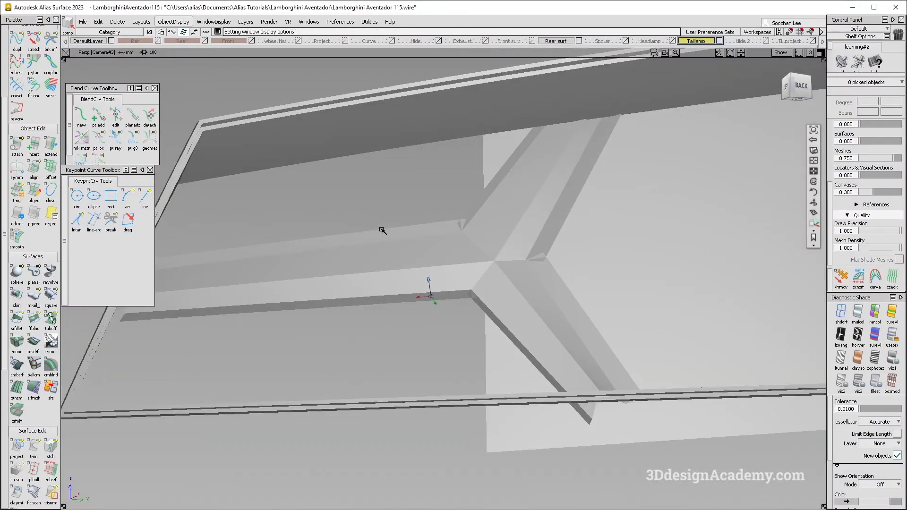
{"action": "left_click_drag", "start_coordinate": [449, 230], "coordinate": [438, 283], "text": "alt+shift"}
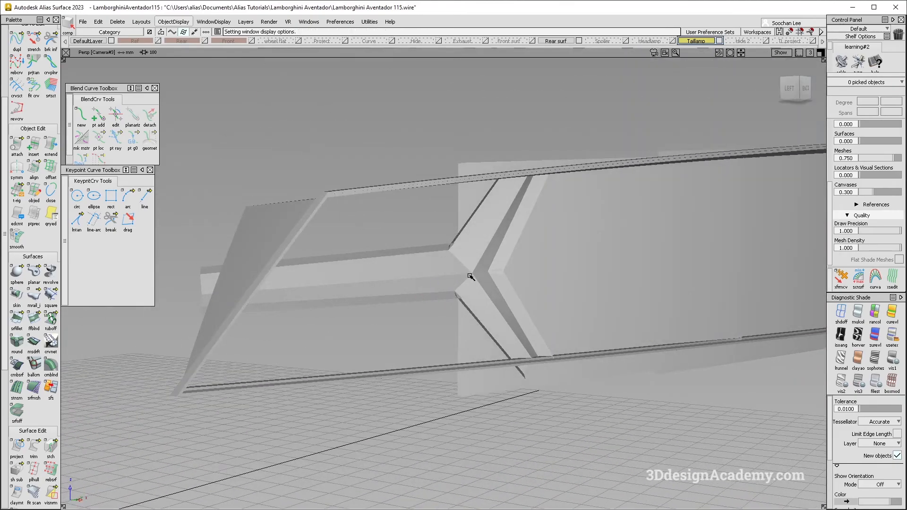
{"action": "key", "text": "alt+Tab"}
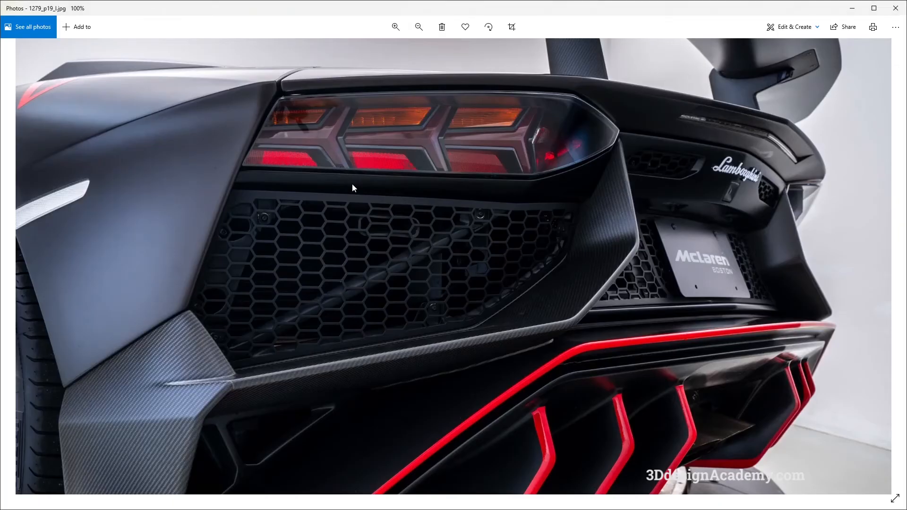
{"action": "key", "text": "alt+Tab"}
{"action": "left_click_drag", "start_coordinate": [476, 265], "coordinate": [411, 269], "text": "alt+shift"}
{"action": "key", "text": "alt+Tab"}
{"action": "key", "text": "alt+Tab"}
{"action": "left_click_drag", "start_coordinate": [426, 298], "coordinate": [506, 274], "text": "alt+shift"}
{"action": "key", "text": "alt+Tab"}
{"action": "key", "text": "alt+Tab"}
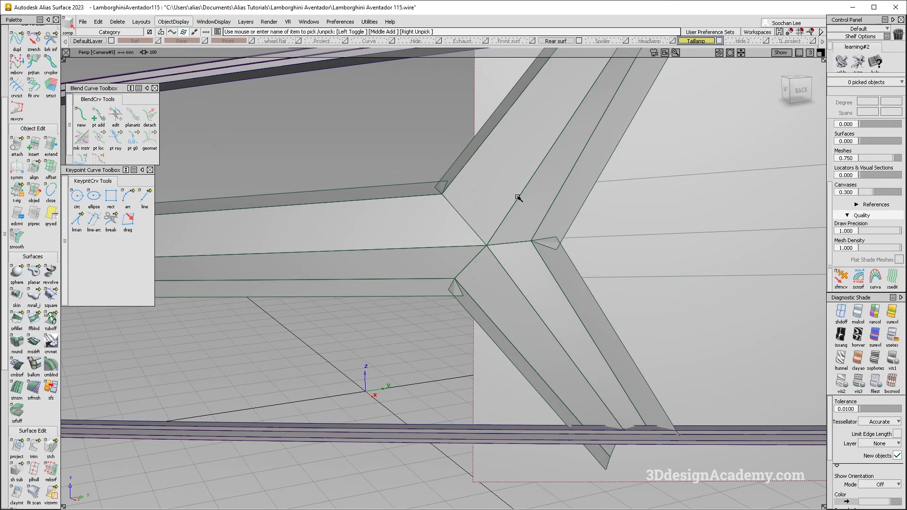
Step: Make the hidden section surfaces of the first rib visible again
{"action": "left_click", "coordinate": [175, 24]}
{"action": "left_click", "coordinate": [182, 55]}
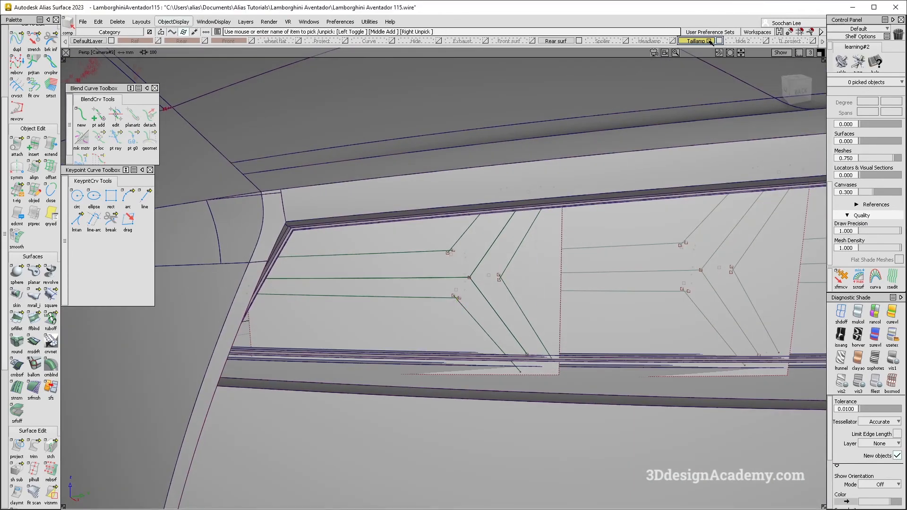
{"action": "left_click", "coordinate": [710, 42]}
{"action": "left_click", "coordinate": [702, 61]}
{"action": "left_click", "coordinate": [174, 22]}
{"action": "left_click", "coordinate": [179, 78]}
{"action": "mouse_move", "coordinate": [459, 262]}
{"action": "left_mouse_down", "text": "alt+shift"}
{"action": "mouse_move", "coordinate": [474, 270]}
{"action": "mouse_move", "coordinate": [477, 326]}
{"action": "left_mouse_up", "text": "alt+shift"}
{"action": "mouse_move", "coordinate": [478, 360]}
{"action": "left_mouse_down", "text": "ctrl+shift"}
{"action": "mouse_move", "coordinate": [463, 290]}
{"action": "mouse_move", "coordinate": [435, 312]}
{"action": "left_mouse_up", "text": "ctrl+shift"}
{"action": "right_click_drag", "start_coordinate": [434, 312], "coordinate": [537, 215], "text": "alt+shift"}
Step: Turn off shading and try deleting the side-wall blends around the first Y-shaped rib
{"action": "left_click", "coordinate": [427, 329]}
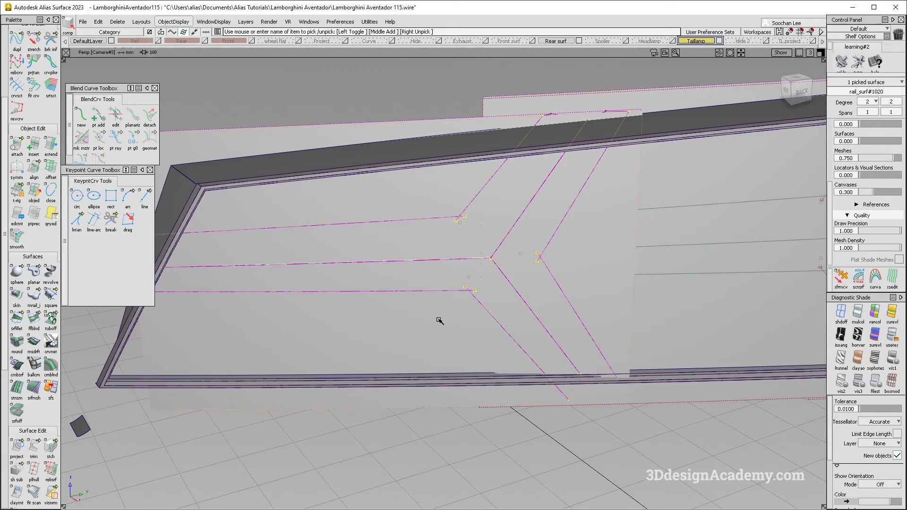
{"action": "left_click_drag", "start_coordinate": [490, 360], "coordinate": [494, 263], "text": "ctrl+shift"}
{"action": "left_click", "coordinate": [841, 312]}
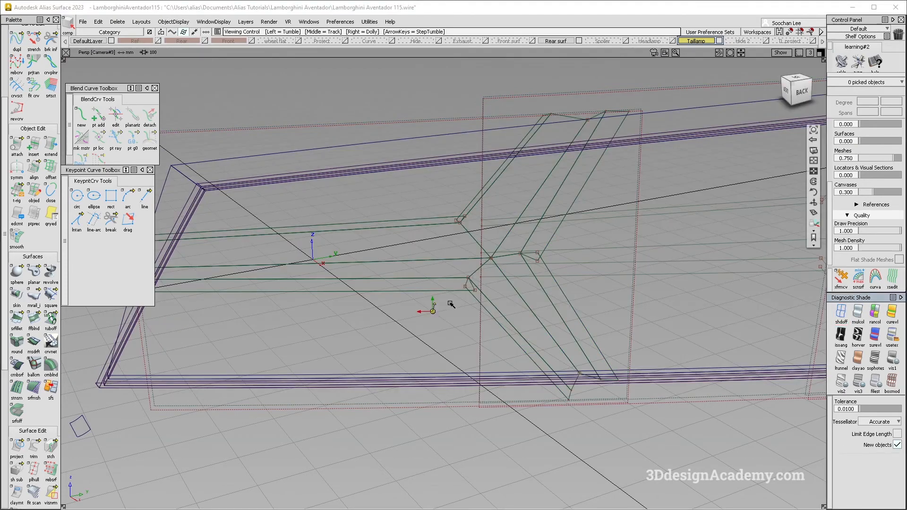
{"action": "right_click_drag", "start_coordinate": [454, 307], "coordinate": [498, 267], "text": "alt+shift"}
{"action": "left_click_drag", "start_coordinate": [498, 266], "coordinate": [511, 268], "text": "alt+shift"}
{"action": "left_click", "coordinate": [495, 278]}
{"action": "left_click", "coordinate": [484, 268]}
{"action": "left_click_drag", "start_coordinate": [499, 159], "coordinate": [445, 126], "text": "alt+shift"}
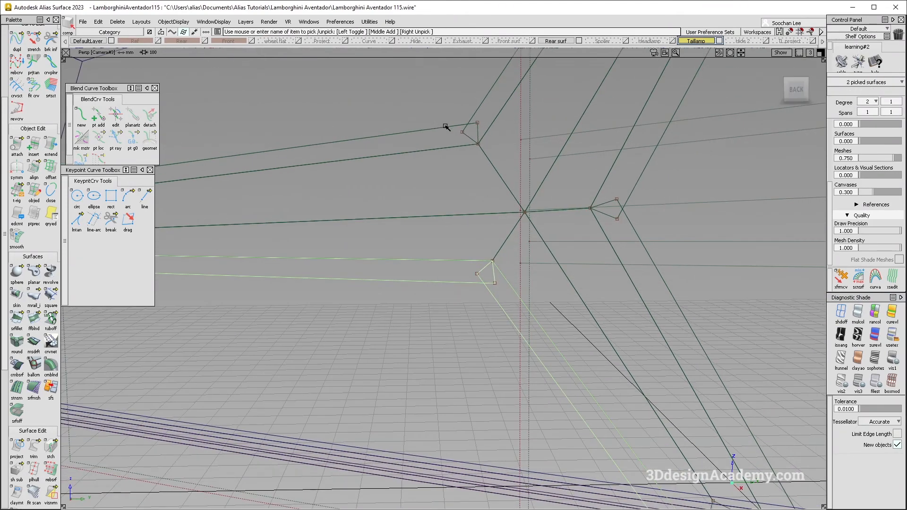
{"action": "left_click", "coordinate": [478, 133]}
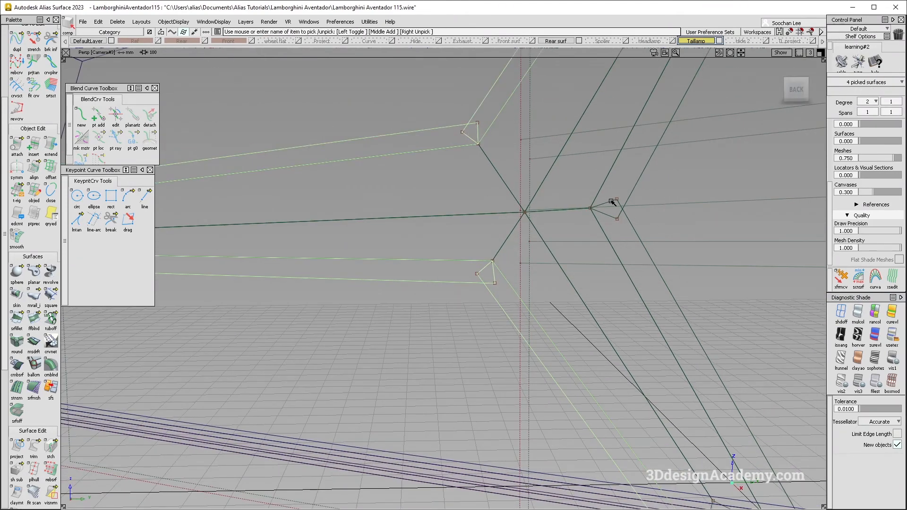
{"action": "key", "text": "Delete"}
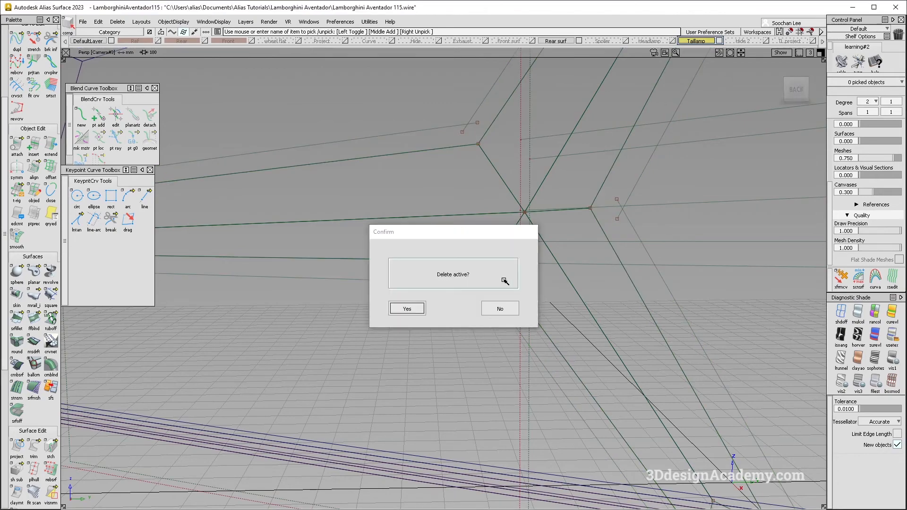
{"action": "key", "text": "Return"}
Step: Paste a copy of the first section surface and delete the picked copy
{"action": "right_click_drag", "start_coordinate": [466, 284], "coordinate": [450, 295], "text": "alt+shift"}
{"action": "left_click_drag", "start_coordinate": [449, 296], "coordinate": [565, 336], "text": "alt+shift"}
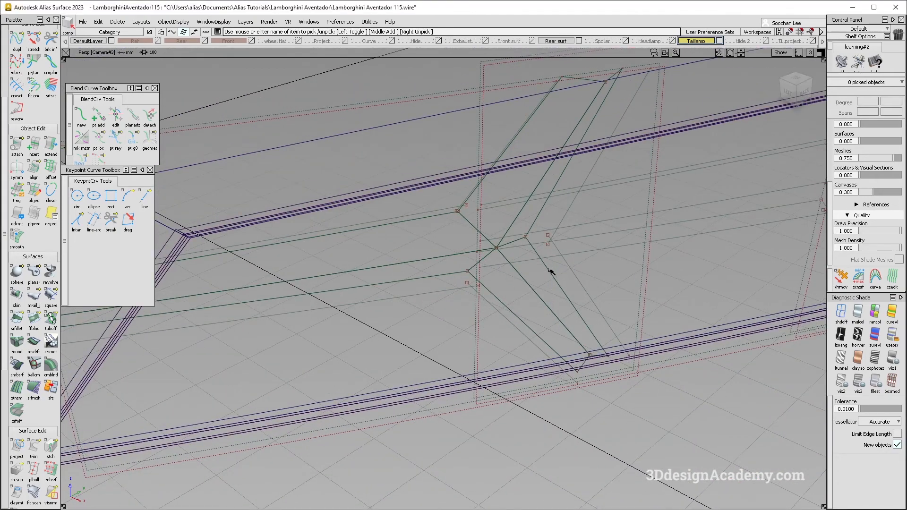
{"action": "left_click_drag", "start_coordinate": [490, 255], "coordinate": [454, 217], "text": "alt+shift"}
{"action": "left_click_drag", "start_coordinate": [453, 217], "coordinate": [505, 241], "text": "ctrl+shift"}
{"action": "left_click_drag", "start_coordinate": [449, 190], "coordinate": [464, 204]}
{"action": "left_click_drag", "start_coordinate": [474, 294], "coordinate": [519, 284], "text": "alt+shift"}
{"action": "left_click", "coordinate": [857, 312]}
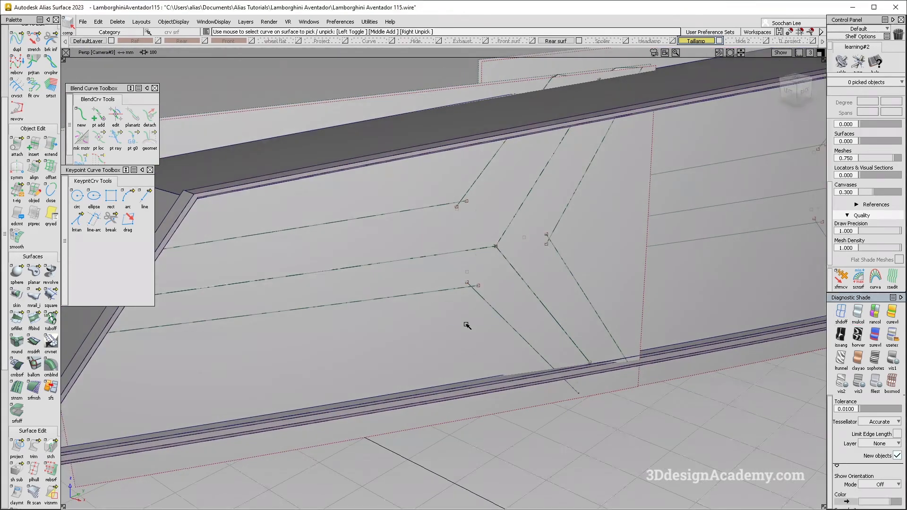
{"action": "left_click", "coordinate": [469, 323]}
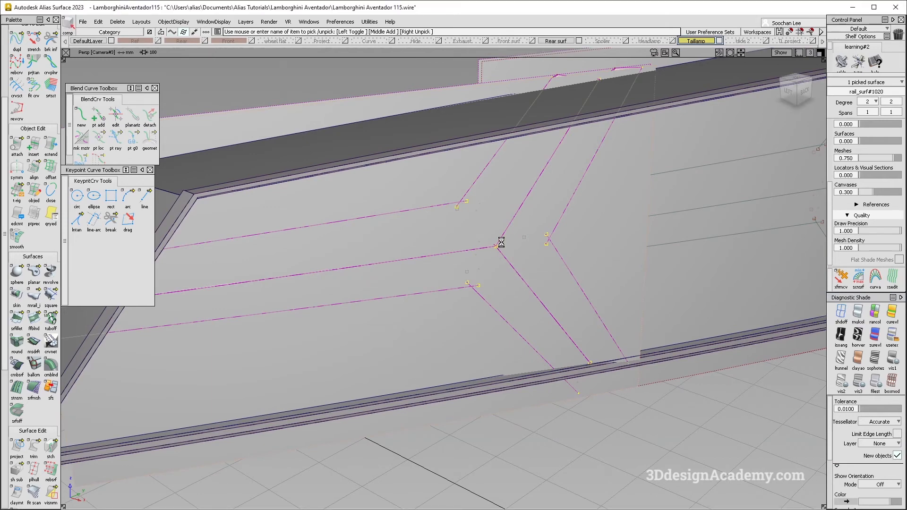
{"action": "key", "text": "Delete"}
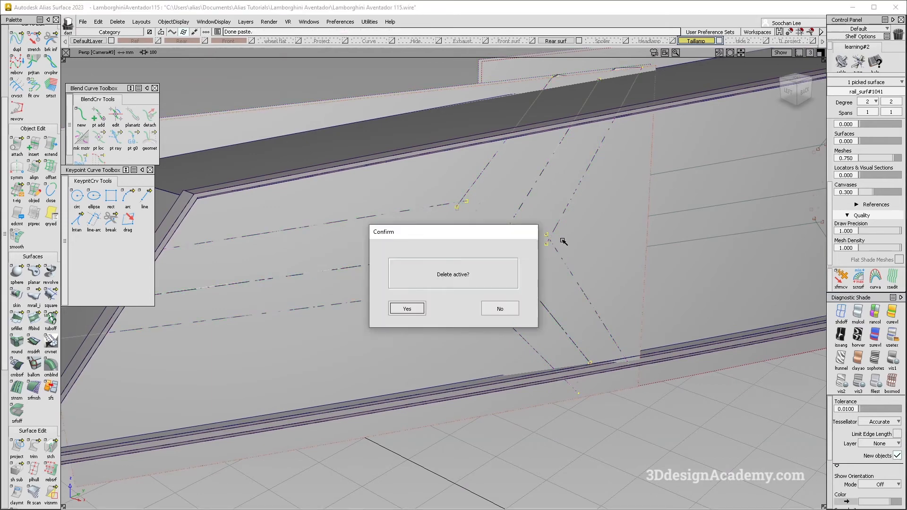
{"action": "key", "text": "Return"}
Step: Select the six main face blends of the first rib in wireframe and delete their construction history
{"action": "left_click", "coordinate": [838, 316]}
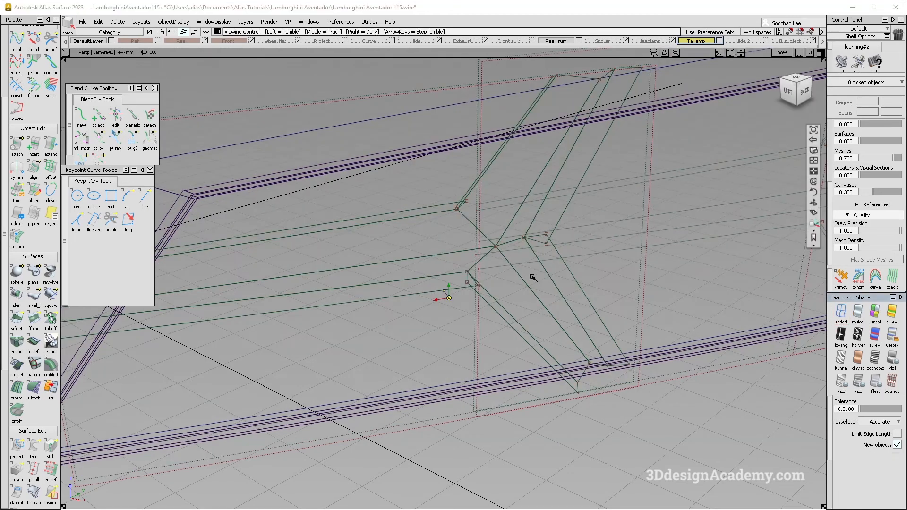
{"action": "scroll", "coordinate": [501, 243], "scroll_direction": "up", "scroll_amount": 10}
{"action": "left_click_drag", "start_coordinate": [496, 239], "coordinate": [528, 274]}
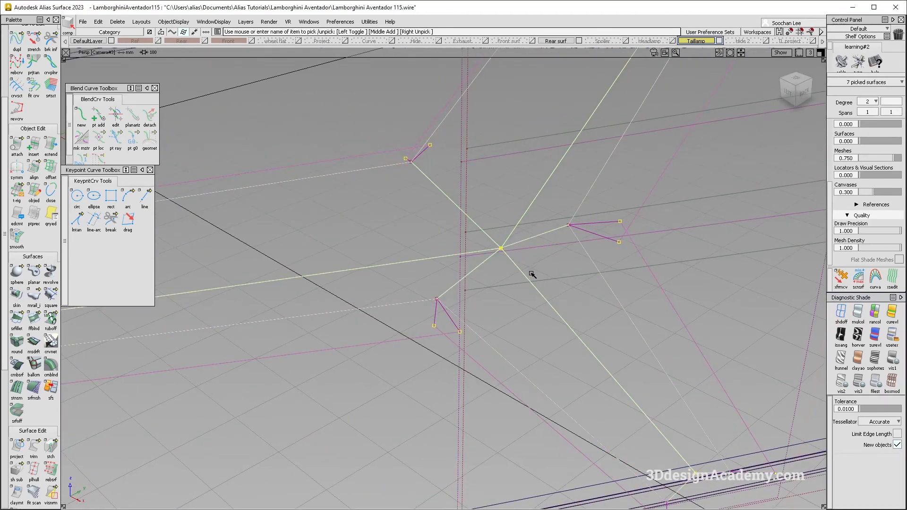
{"action": "scroll", "coordinate": [522, 304], "scroll_direction": "down", "scroll_amount": 8}
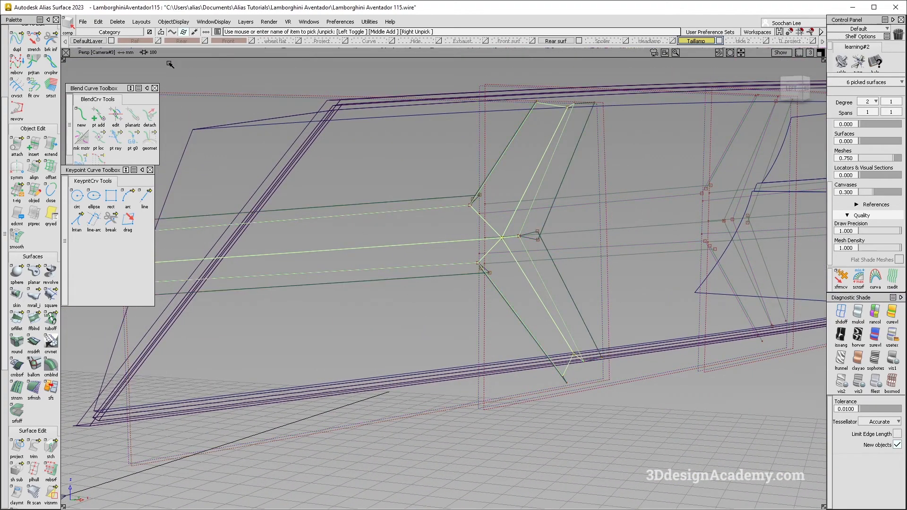
{"action": "left_click", "coordinate": [118, 23]}
{"action": "left_click", "coordinate": [125, 45]}
Step: Paste a copy of the first section surface, try shifting it about -0.48 mm in X, and undo the shift
{"action": "left_click_drag", "start_coordinate": [577, 245], "coordinate": [437, 363], "text": "alt+shift"}
{"action": "left_click", "coordinate": [444, 321]}
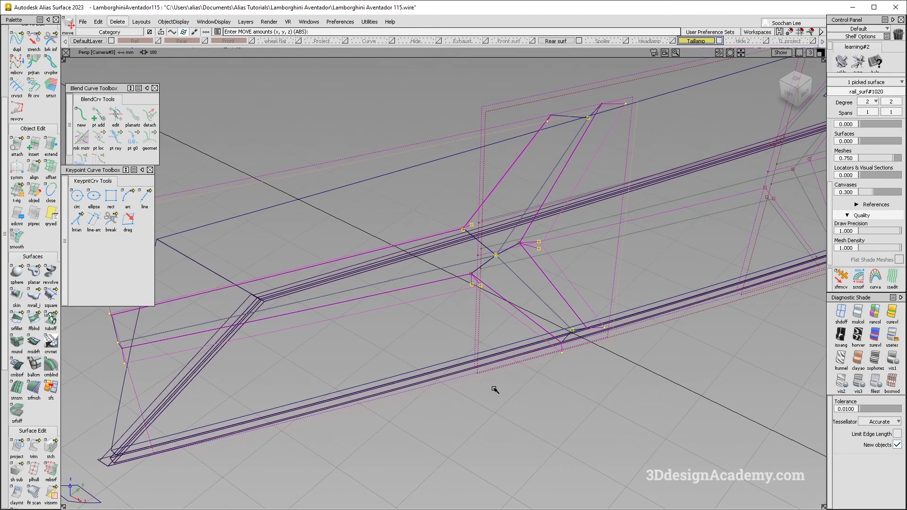
{"action": "key", "text": "ctrl+c"}
{"action": "key", "text": "ctrl+v"}
{"action": "left_click_drag", "start_coordinate": [487, 389], "coordinate": [510, 406], "text": "alt+shift"}
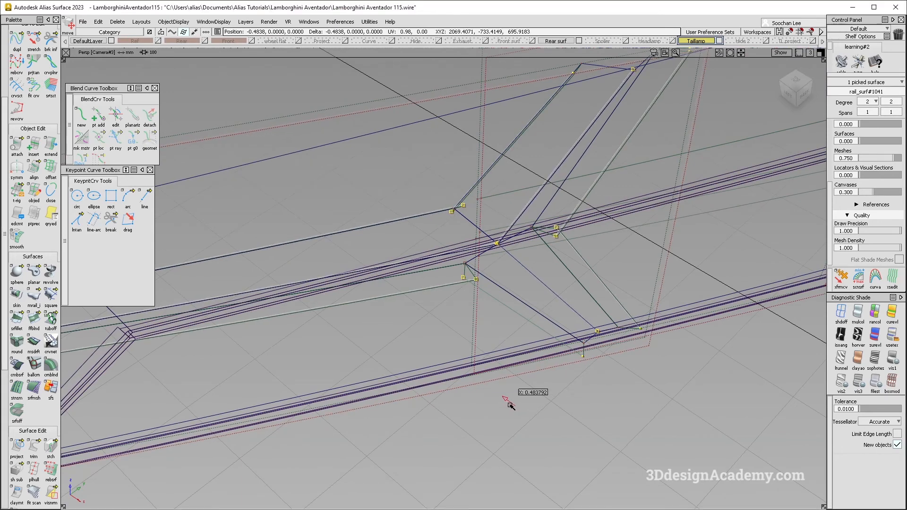
{"action": "left_click_drag", "start_coordinate": [512, 405], "coordinate": [511, 398]}
{"action": "key", "text": "ctrl+z"}
{"action": "key", "text": "ctrl+z"}
{"action": "key", "text": "ctrl+z"}
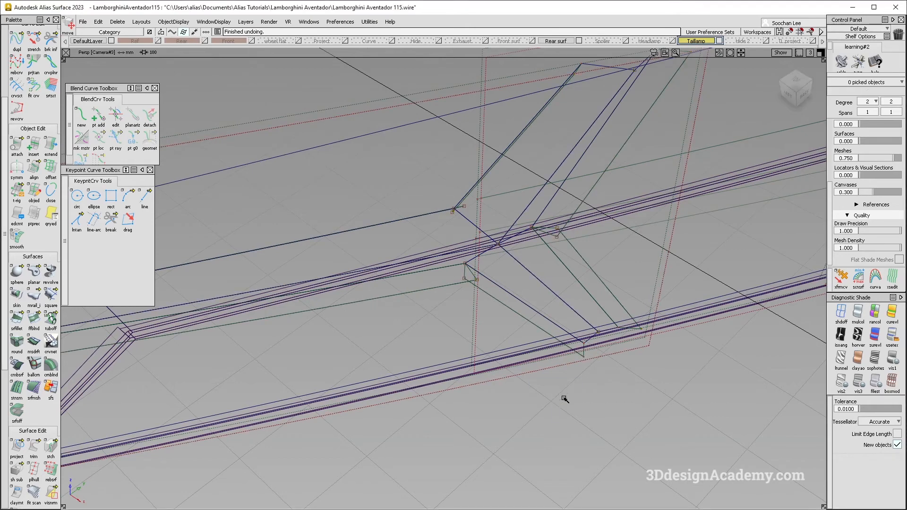
Step: Pick the copied first section surface and assign it to the Hide 2 layer
{"action": "left_click_drag", "start_coordinate": [662, 330], "coordinate": [642, 349], "text": "ctrl+shift"}
{"action": "left_click", "coordinate": [641, 349]}
{"action": "left_click", "coordinate": [649, 364]}
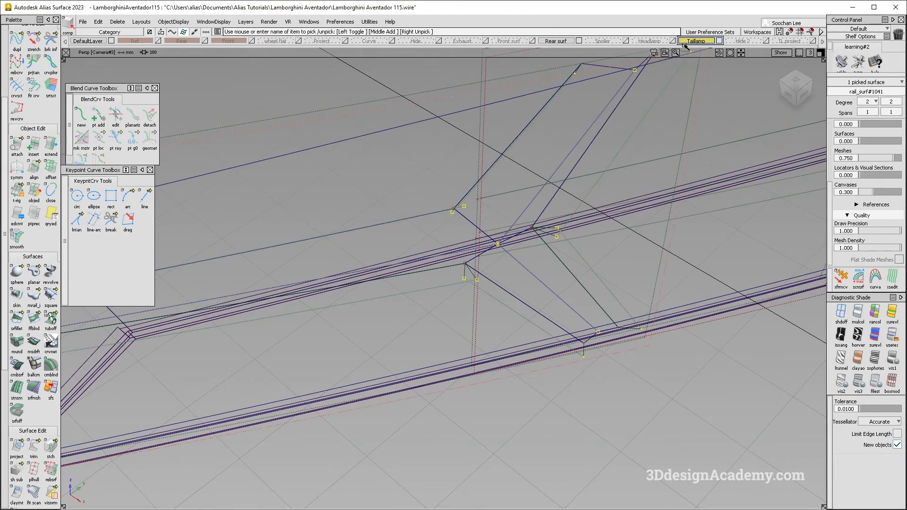
{"action": "left_click", "coordinate": [745, 42]}
{"action": "left_click", "coordinate": [743, 72]}
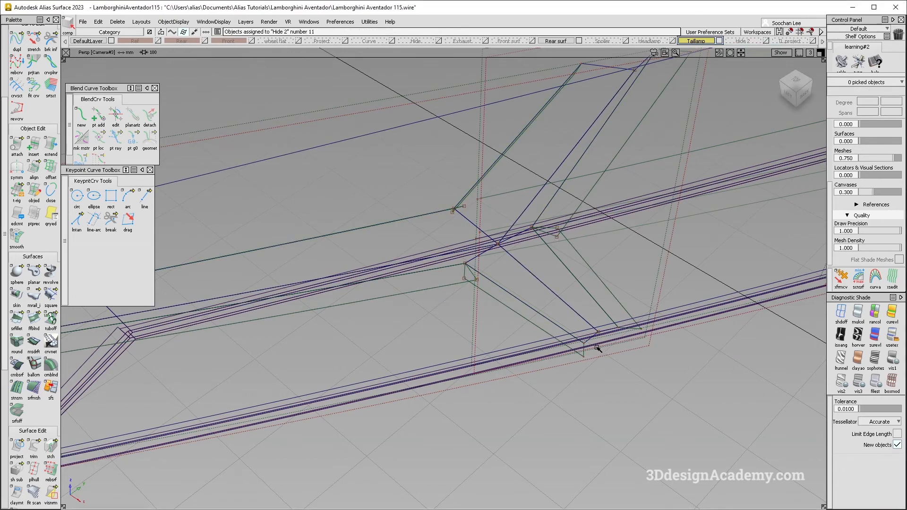
Step: Try moving the remaining first section surface slightly and undo the move
{"action": "left_click", "coordinate": [580, 365]}
{"action": "middle_click_drag", "start_coordinate": [579, 366], "coordinate": [573, 429], "text": "ctrl+shift"}
{"action": "left_click_drag", "start_coordinate": [574, 411], "coordinate": [570, 413]}
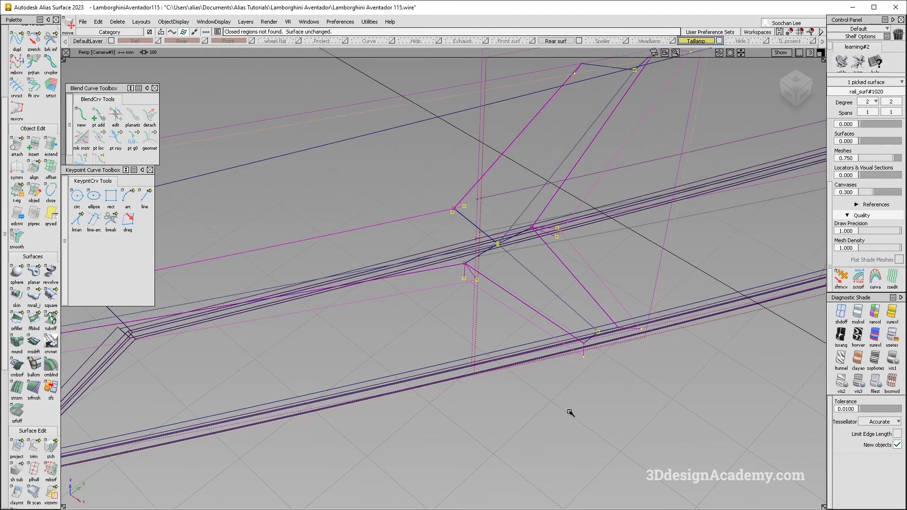
{"action": "key", "text": "ctrl+z"}
{"action": "key", "text": "ctrl+z"}
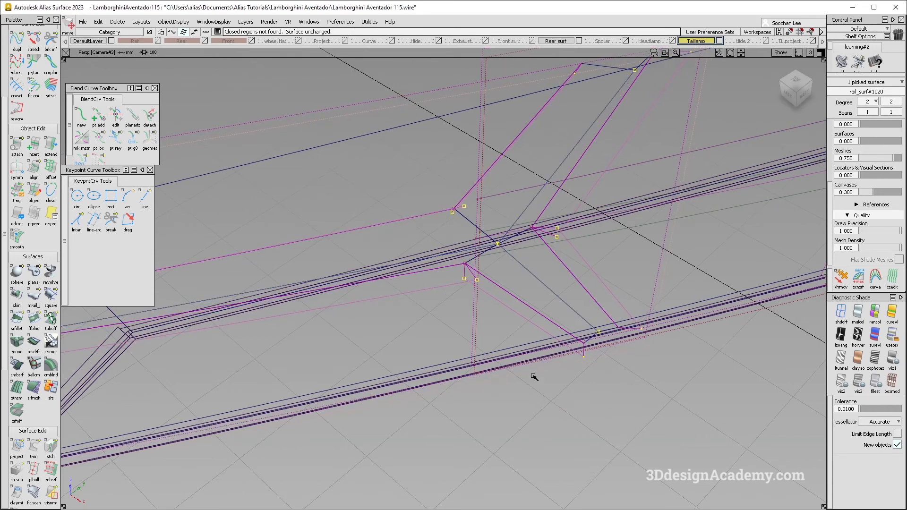
Step: Delete the construction history of the next section surface behind the first rib and assign it to the Hide 2 layer
{"action": "middle_click_drag", "start_coordinate": [555, 279], "coordinate": [547, 340], "text": "alt+shift"}
{"action": "right_click_drag", "start_coordinate": [547, 342], "coordinate": [591, 340], "text": "alt+shift"}
{"action": "left_click_drag", "start_coordinate": [592, 340], "coordinate": [652, 161], "text": "ctrl+shift"}
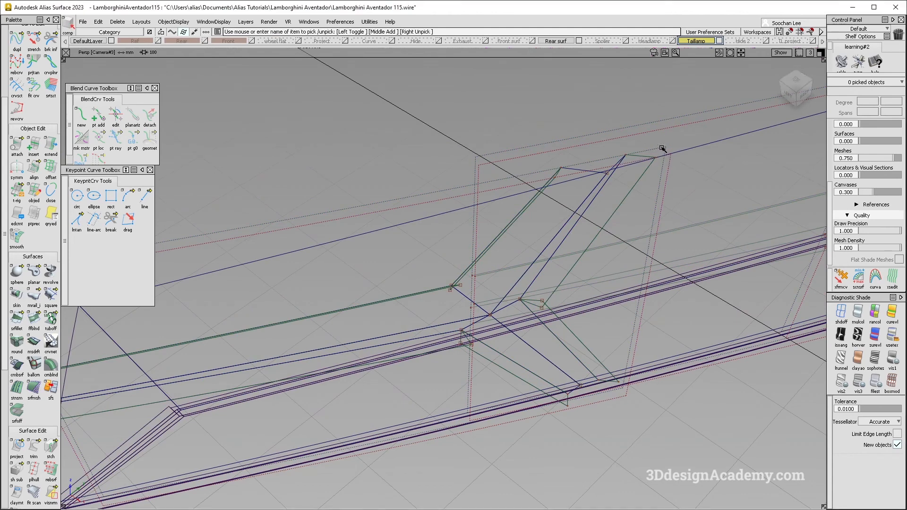
{"action": "left_click", "coordinate": [653, 155]}
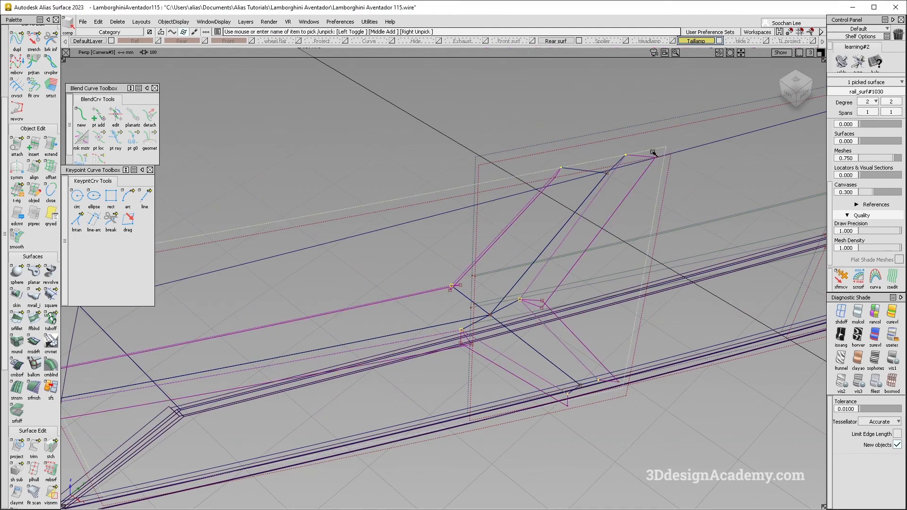
{"action": "left_click", "coordinate": [117, 21]}
{"action": "left_click", "coordinate": [137, 50]}
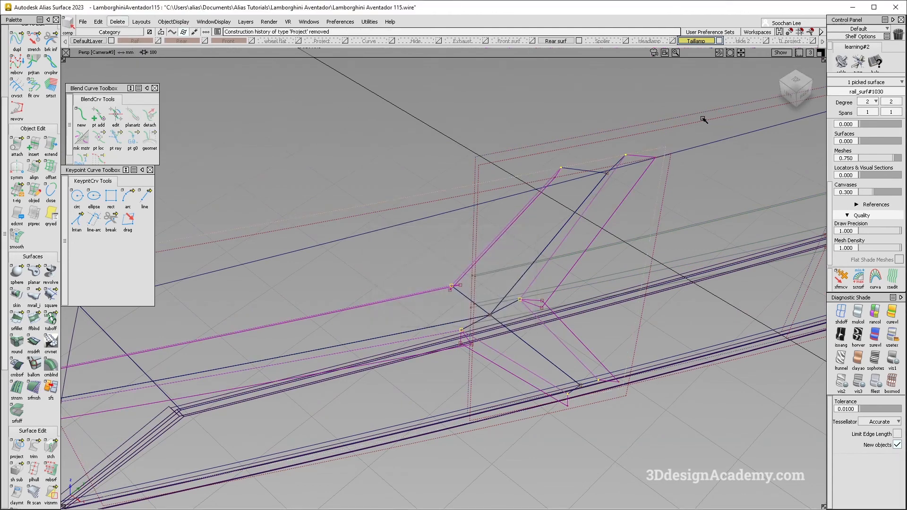
{"action": "right_click", "coordinate": [744, 41]}
{"action": "left_click", "coordinate": [737, 54]}
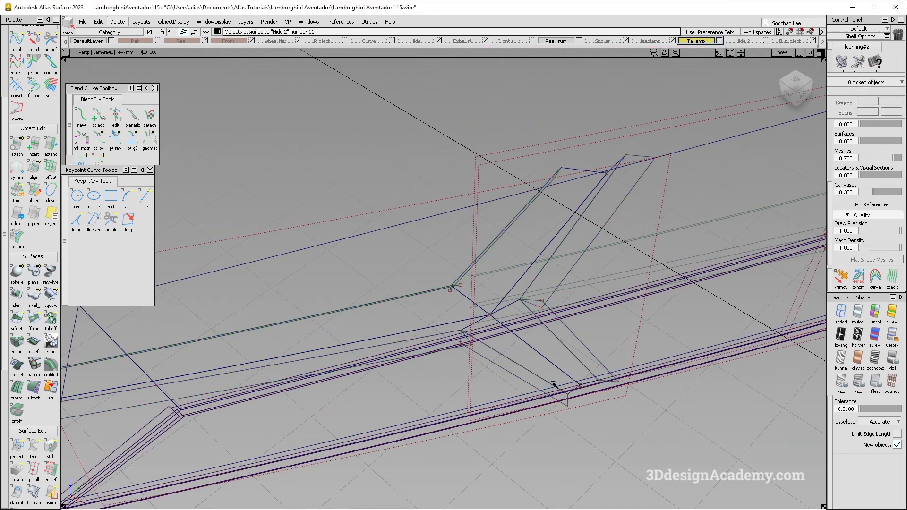
Step: Nudge the trimmed first section surface slightly along one axis, undoing the unwanted moves, and deselect it
{"action": "left_click", "coordinate": [438, 407]}
{"action": "left_click_drag", "start_coordinate": [401, 402], "coordinate": [555, 469], "text": "alt+shift"}
{"action": "middle_click_drag", "start_coordinate": [555, 469], "coordinate": [567, 446], "text": "ctrl+shift"}
{"action": "left_click_drag", "start_coordinate": [567, 445], "coordinate": [564, 446]}
{"action": "key", "text": "ctrl+z"}
{"action": "key", "text": "ctrl+z"}
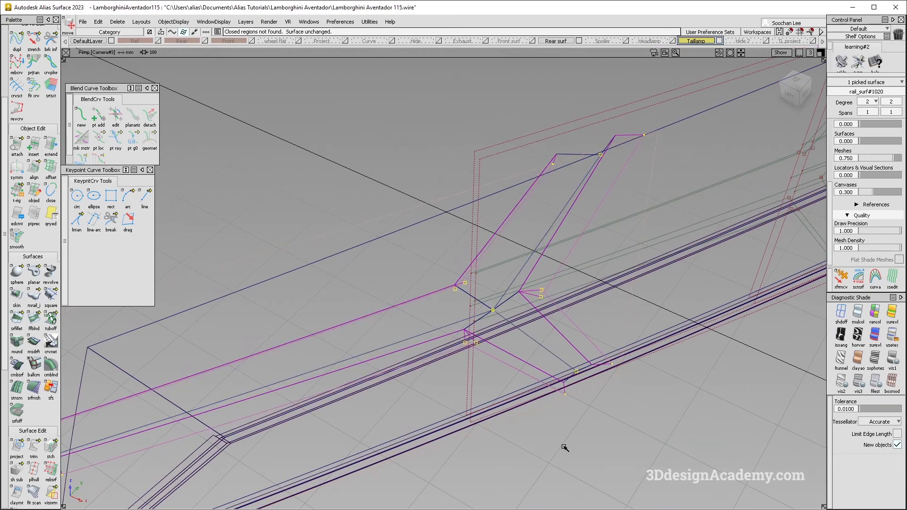
{"action": "key", "text": "Return"}
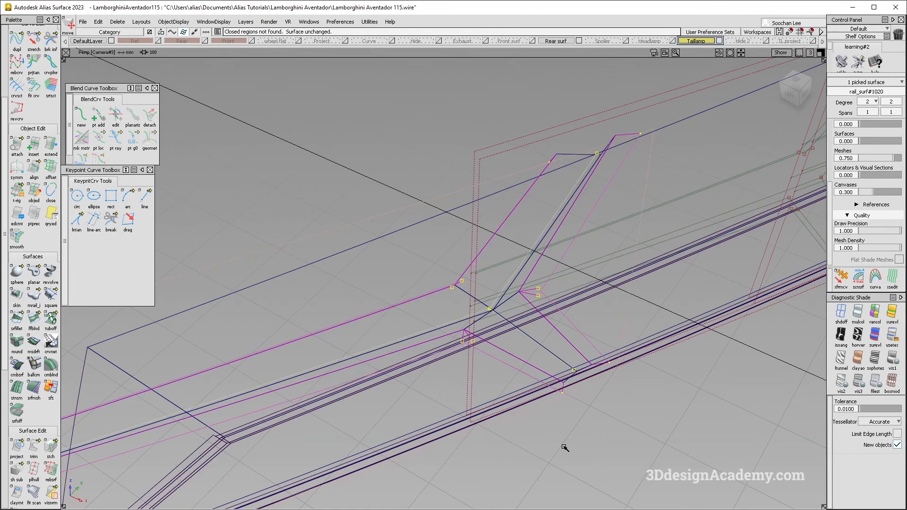
{"action": "left_click_drag", "start_coordinate": [565, 447], "coordinate": [481, 411], "text": "alt+shift"}
{"action": "key", "text": "Escape"}
Step: Shade the model without wireframe and inspect the first Y-shaped rib and its side walls from several angles
{"action": "left_click", "coordinate": [858, 313]}
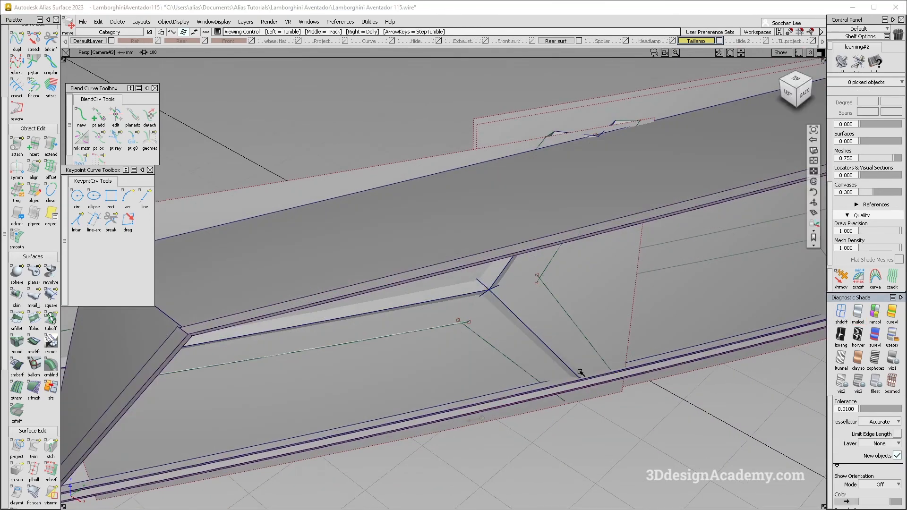
{"action": "left_click_drag", "start_coordinate": [582, 373], "coordinate": [607, 270], "text": "alt+shift"}
{"action": "left_click", "coordinate": [650, 293]}
{"action": "left_click", "coordinate": [844, 312]}
{"action": "mouse_move", "coordinate": [575, 373]}
{"action": "left_mouse_down", "text": "alt+shift"}
{"action": "mouse_move", "coordinate": [500, 320]}
{"action": "mouse_move", "coordinate": [477, 326]}
{"action": "left_mouse_up", "text": "alt+shift"}
{"action": "left_click_drag", "start_coordinate": [518, 381], "coordinate": [520, 347], "text": "ctrl+shift"}
{"action": "right_click_drag", "start_coordinate": [539, 378], "coordinate": [539, 347], "text": "ctrl+shift"}
{"action": "mouse_move", "coordinate": [472, 354]}
{"action": "left_mouse_down", "text": "alt+shift"}
{"action": "mouse_move", "coordinate": [523, 402]}
{"action": "mouse_move", "coordinate": [505, 306]}
{"action": "left_mouse_up", "text": "alt+shift"}
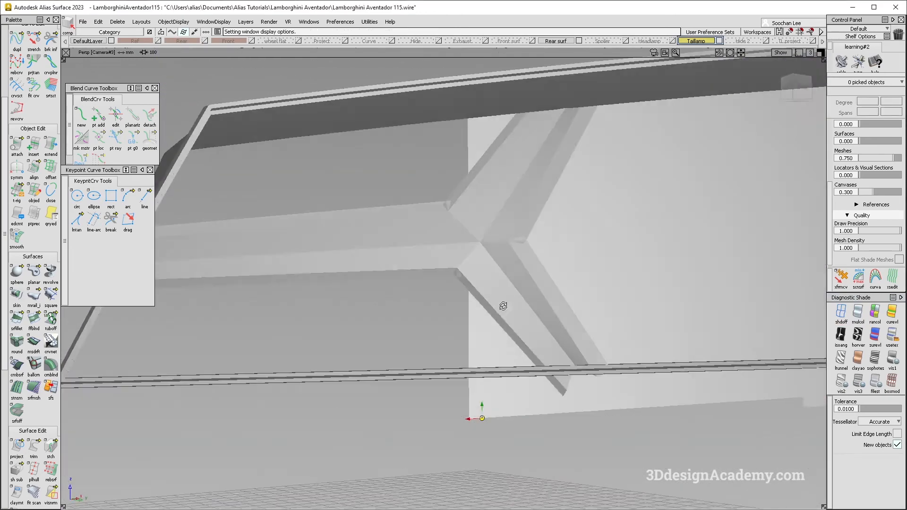
{"action": "right_click_drag", "start_coordinate": [529, 310], "coordinate": [501, 320], "text": "alt+shift"}
{"action": "left_click_drag", "start_coordinate": [501, 320], "coordinate": [515, 352], "text": "alt+shift"}
{"action": "right_click_drag", "start_coordinate": [515, 352], "coordinate": [524, 347], "text": "alt+shift"}
{"action": "left_click_drag", "start_coordinate": [523, 346], "coordinate": [482, 369], "text": "alt+shift"}
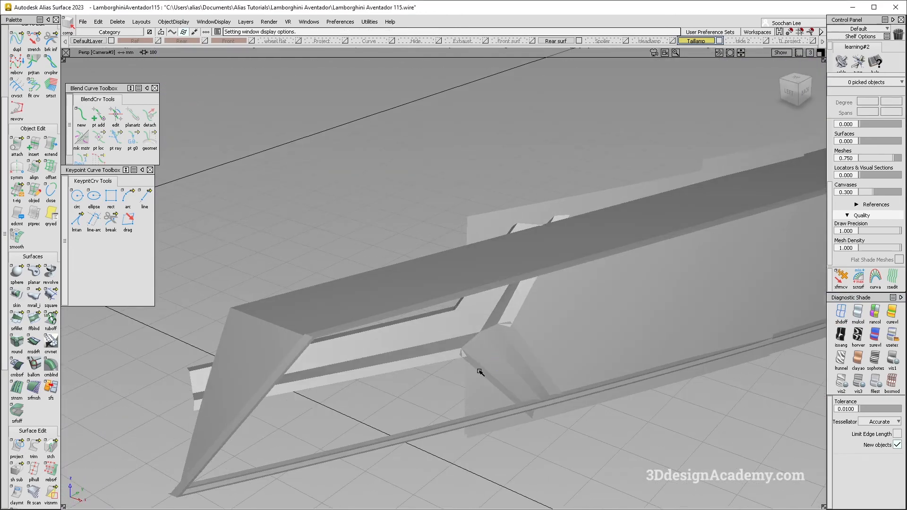
Step: Compare the rib depth with the rear-light reference photo and return to the Alias model with wireframe shown
{"action": "key", "text": "alt+Tab"}
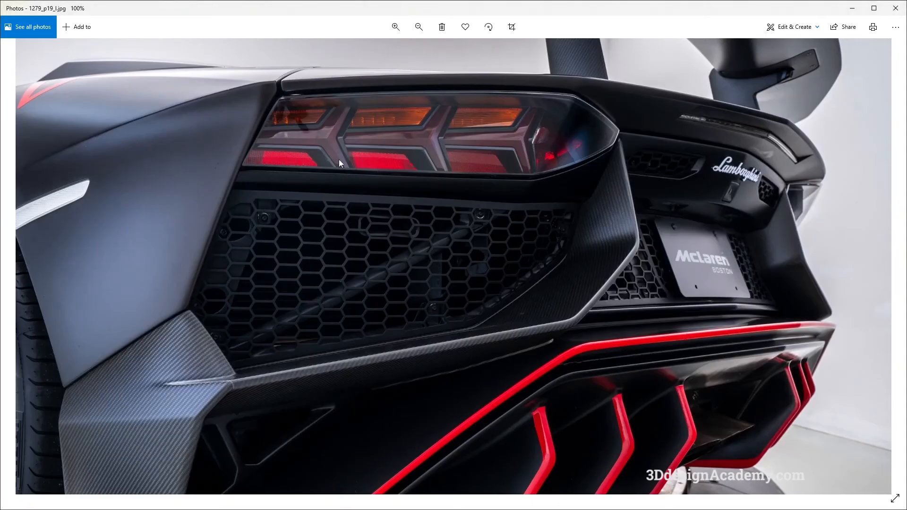
{"action": "key", "text": "alt+Tab"}
{"action": "left_click_drag", "start_coordinate": [401, 249], "coordinate": [562, 369], "text": "alt+shift"}
{"action": "right_click_drag", "start_coordinate": [567, 366], "coordinate": [582, 386], "text": "ctrl+shift"}
{"action": "left_click_drag", "start_coordinate": [582, 386], "coordinate": [572, 373], "text": "alt+shift"}
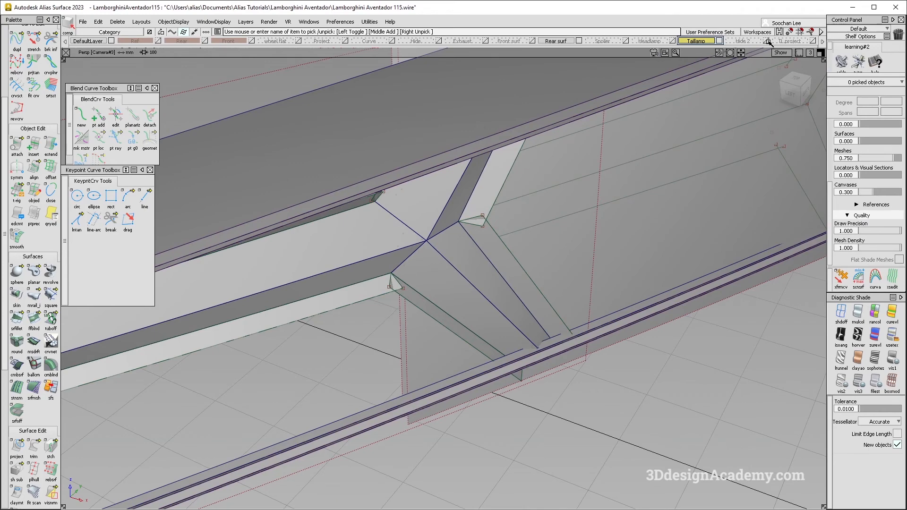
Step: Pick the trimmed first section surface and examine its position relative to the rib and the light frame
{"action": "left_click", "coordinate": [597, 152]}
{"action": "left_click", "coordinate": [595, 149]}
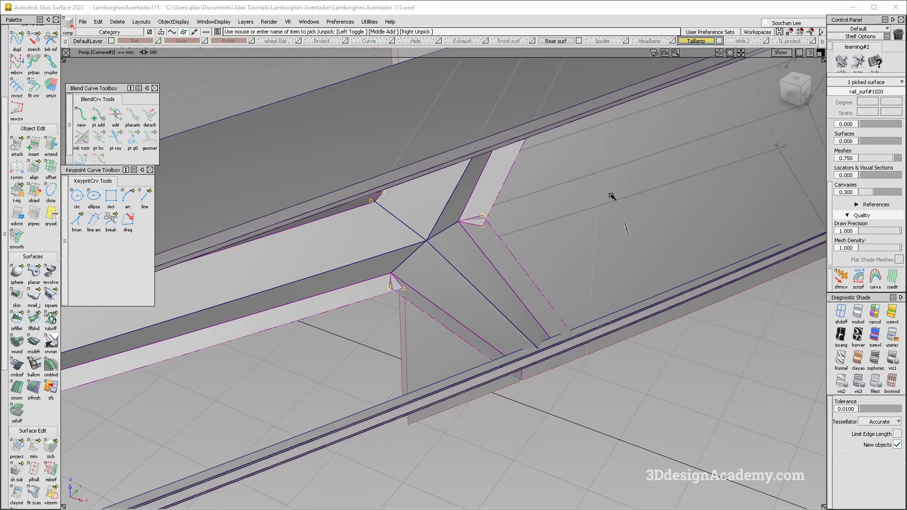
{"action": "right_click_drag", "start_coordinate": [622, 214], "coordinate": [617, 242], "text": "ctrl+shift"}
{"action": "right_click_drag", "start_coordinate": [617, 242], "coordinate": [604, 208], "text": "alt+shift"}
{"action": "left_click_drag", "start_coordinate": [604, 208], "coordinate": [513, 268], "text": "alt+shift"}
{"action": "right_click_drag", "start_coordinate": [513, 268], "coordinate": [537, 334], "text": "ctrl+shift"}
{"action": "left_click_drag", "start_coordinate": [539, 335], "coordinate": [346, 342], "text": "alt+shift"}
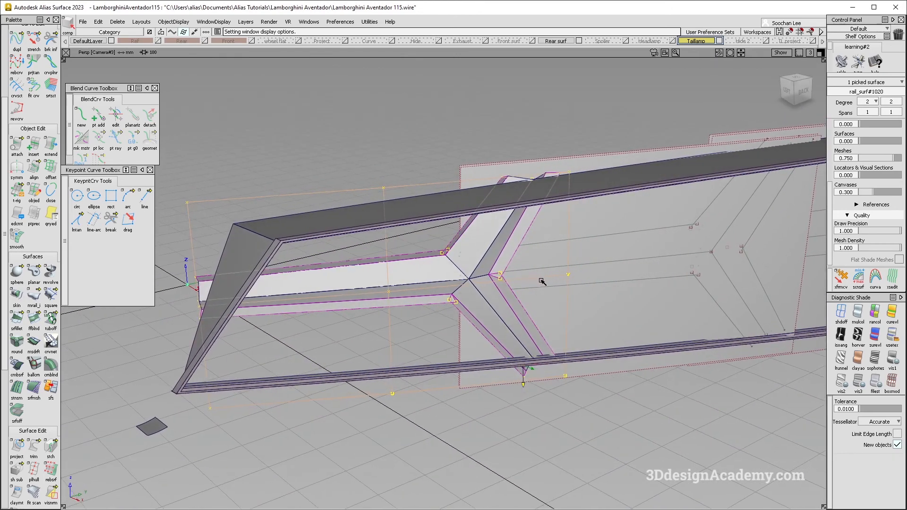
{"action": "right_click_drag", "start_coordinate": [565, 279], "coordinate": [444, 269], "text": "alt+shift"}
{"action": "left_click_drag", "start_coordinate": [445, 270], "coordinate": [491, 291], "text": "alt+shift"}
{"action": "left_click_drag", "start_coordinate": [551, 259], "coordinate": [538, 258], "text": "alt+shift"}
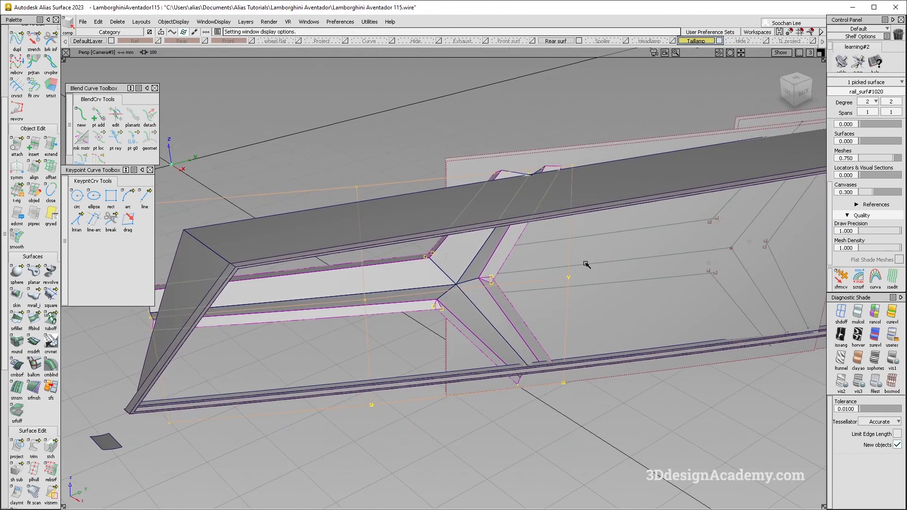
{"action": "left_click_drag", "start_coordinate": [592, 262], "coordinate": [618, 265], "text": "alt+shift"}
Step: Show the Hide 2 layer and offset the first section surface copy by 1 mm
{"action": "left_click", "coordinate": [813, 41]}
{"action": "left_click", "coordinate": [813, 41]}
{"action": "left_click", "coordinate": [766, 41]}
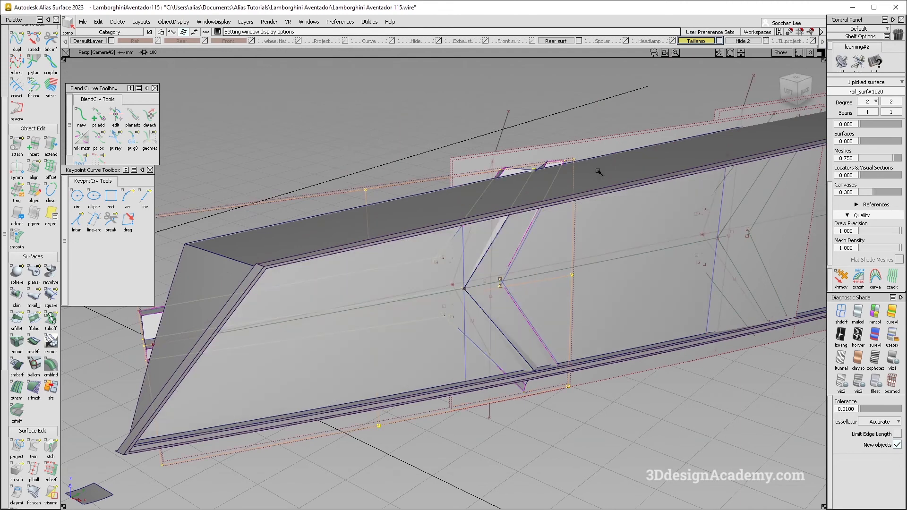
{"action": "right_click_drag", "start_coordinate": [566, 373], "coordinate": [614, 341], "text": "alt+shift"}
{"action": "left_click", "coordinate": [614, 316]}
{"action": "left_click_drag", "start_coordinate": [613, 318], "coordinate": [510, 401], "text": "ctrl+shift"}
{"action": "left_click", "coordinate": [550, 336]}
{"action": "left_click", "coordinate": [51, 169]}
{"action": "right_click_drag", "start_coordinate": [566, 382], "coordinate": [402, 364], "text": "alt+shift"}
{"action": "left_click_drag", "start_coordinate": [402, 364], "coordinate": [379, 330], "text": "alt+shift"}
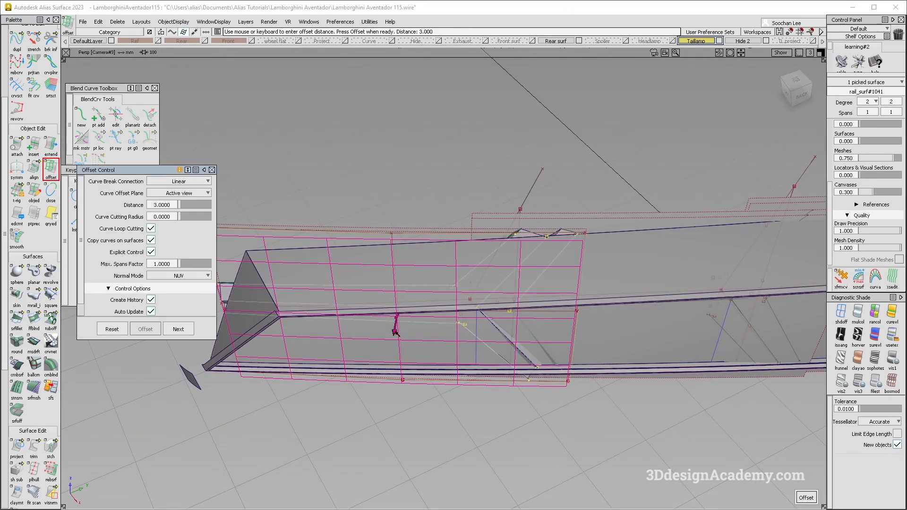
{"action": "type", "text": "1"}
{"action": "key", "text": "Return"}
{"action": "key", "text": "space"}
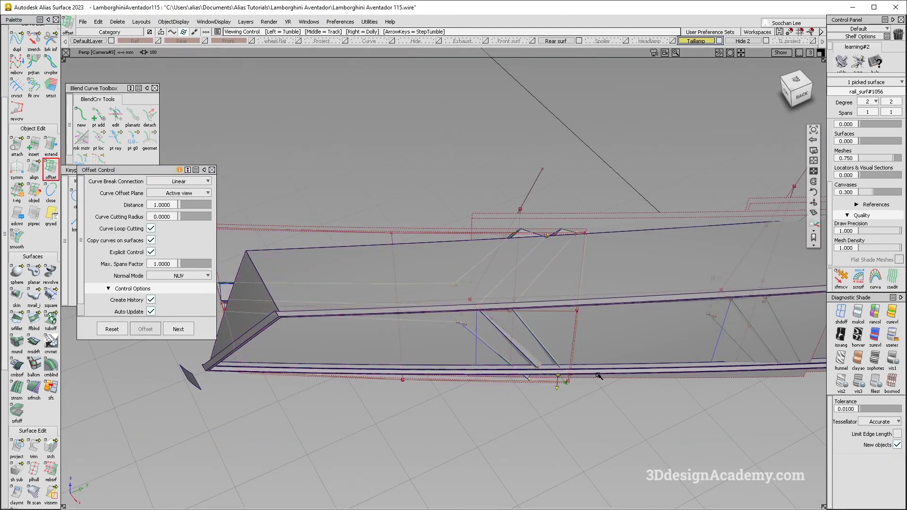
Step: Move the trimmed first section surface so its lower corner meets the corner of the offset surface
{"action": "left_click_drag", "start_coordinate": [598, 375], "coordinate": [529, 354], "text": "alt+shift"}
{"action": "right_click_drag", "start_coordinate": [529, 353], "coordinate": [629, 360], "text": "alt+shift"}
{"action": "left_click_drag", "start_coordinate": [629, 360], "coordinate": [681, 381], "text": "alt+shift"}
{"action": "scroll", "coordinate": [441, 288], "scroll_direction": "up", "scroll_amount": 3}
{"action": "left_click_drag", "start_coordinate": [486, 376], "coordinate": [548, 381], "text": "ctrl+shift"}
{"action": "left_click", "coordinate": [473, 334]}
{"action": "middle_click_drag", "start_coordinate": [474, 387], "coordinate": [492, 348], "text": "ctrl+shift"}
{"action": "left_click_drag", "start_coordinate": [489, 349], "coordinate": [488, 396], "text": "ctrl+alt"}
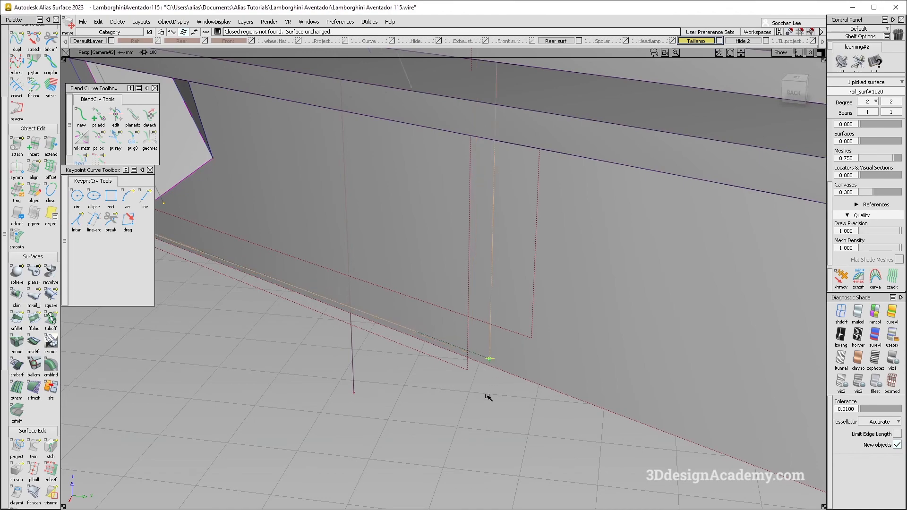
Step: Check the moved section surface at the rib's outer end against the offset surface and hide the Hide 2 layer
{"action": "right_click_drag", "start_coordinate": [497, 310], "coordinate": [431, 234], "text": "alt+shift"}
{"action": "left_click_drag", "start_coordinate": [431, 235], "coordinate": [453, 260], "text": "alt+shift"}
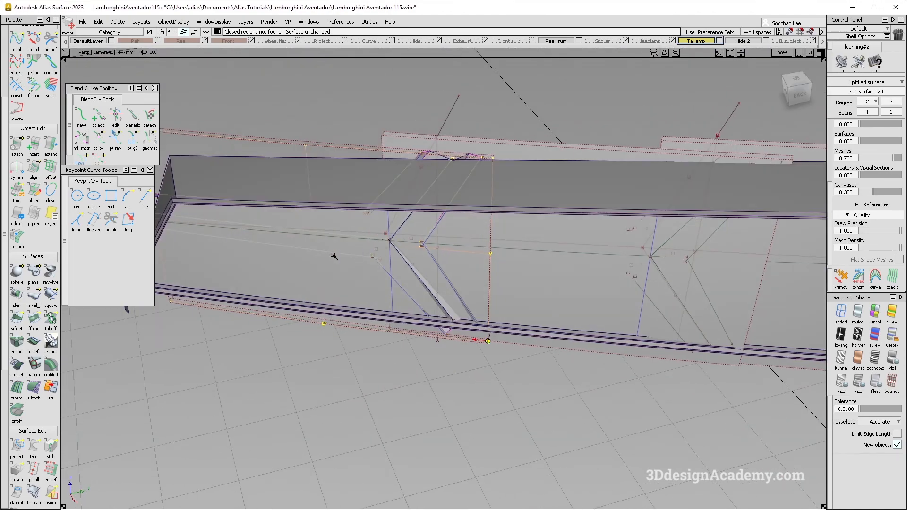
{"action": "middle_click_drag", "start_coordinate": [355, 175], "coordinate": [634, 262], "text": "alt+shift"}
{"action": "right_click_drag", "start_coordinate": [435, 227], "coordinate": [358, 259], "text": "alt+shift"}
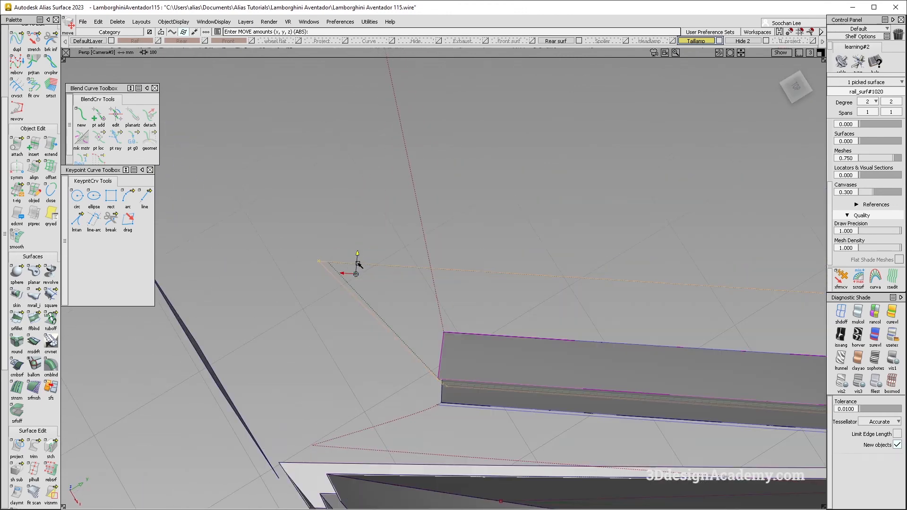
{"action": "left_click_drag", "start_coordinate": [468, 272], "coordinate": [734, 13], "text": "alt+shift"}
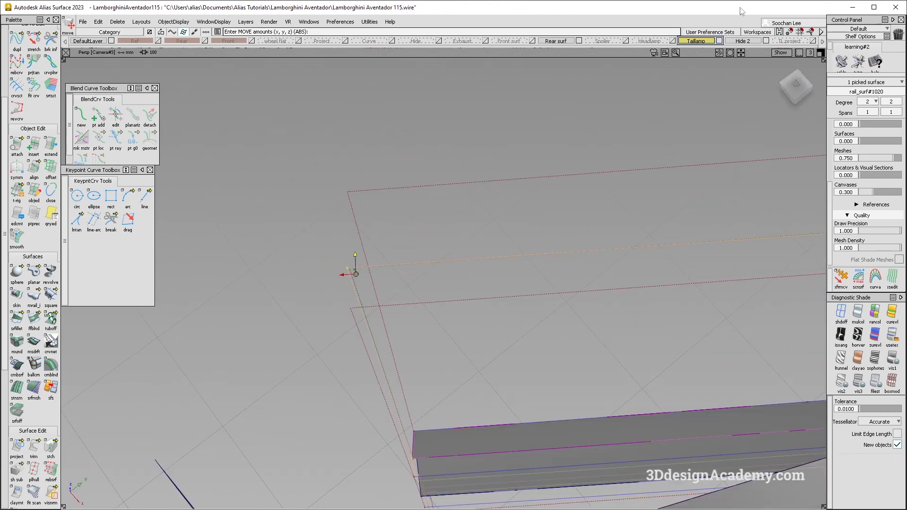
{"action": "left_click_drag", "start_coordinate": [348, 268], "coordinate": [550, 359], "text": "alt+shift"}
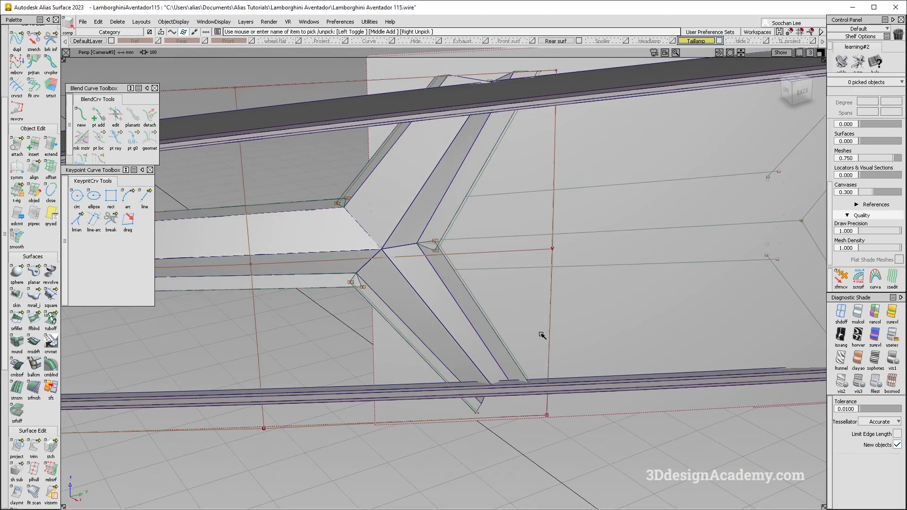
Step: Pick the moved section surface from the overlapping pair and examine its alignment around the first rib
{"action": "middle_click_drag", "start_coordinate": [365, 308], "coordinate": [596, 323], "text": "alt+shift"}
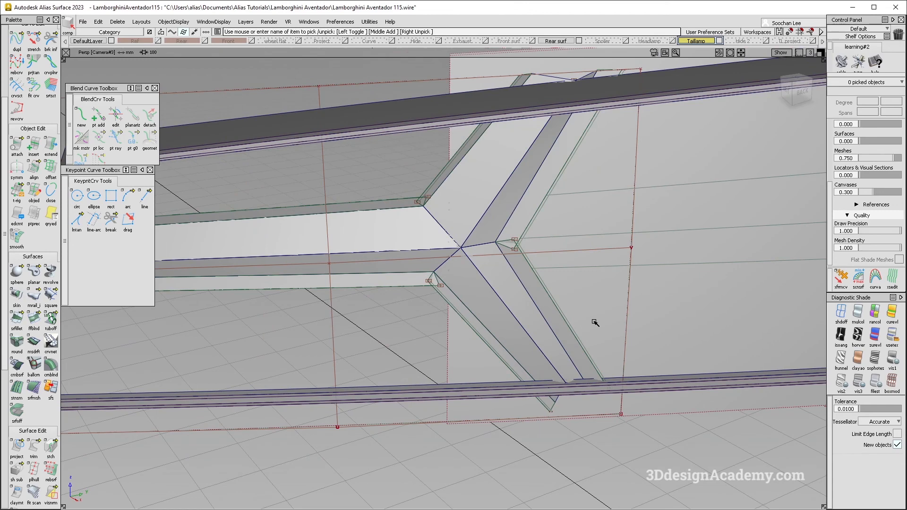
{"action": "left_click", "coordinate": [629, 304]}
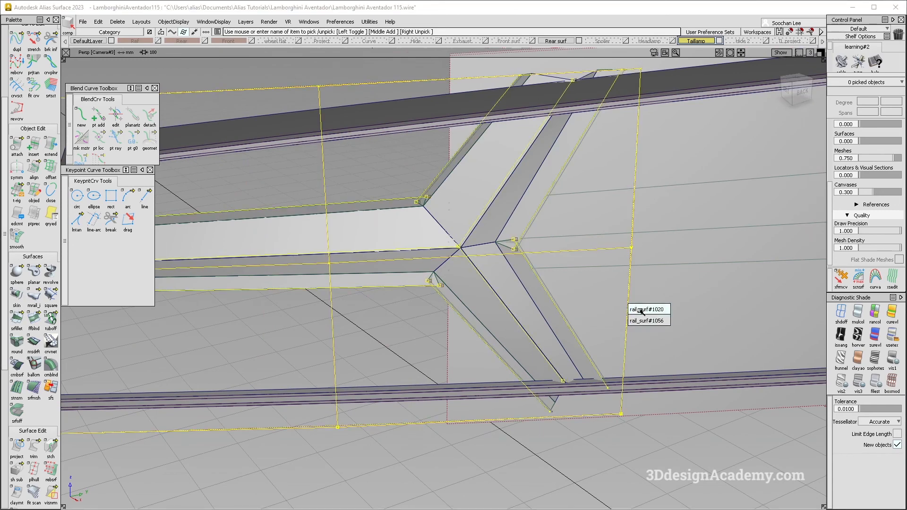
{"action": "left_click", "coordinate": [640, 310]}
{"action": "left_click_drag", "start_coordinate": [550, 245], "coordinate": [643, 263], "text": "alt+shift"}
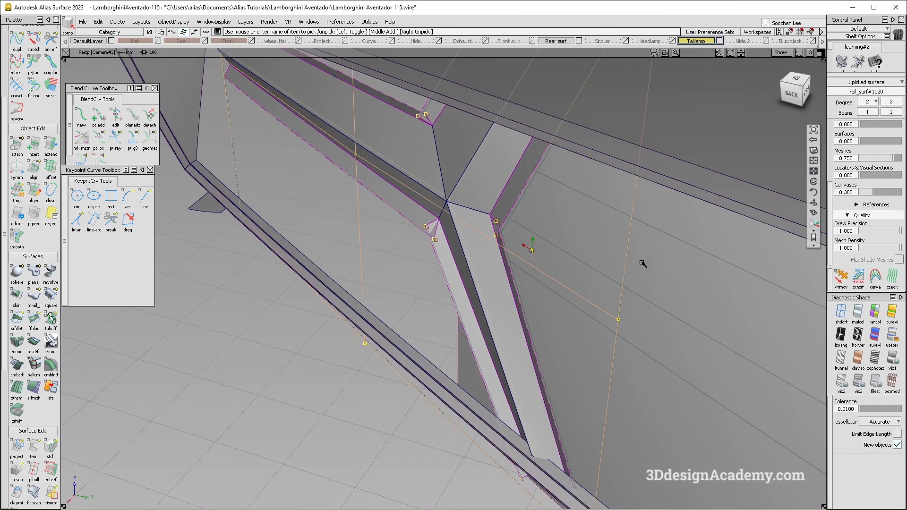
{"action": "middle_click_drag", "start_coordinate": [623, 395], "coordinate": [562, 213], "text": "alt+shift"}
{"action": "left_click_drag", "start_coordinate": [563, 213], "coordinate": [554, 165], "text": "alt+shift"}
{"action": "left_click", "coordinate": [539, 404]}
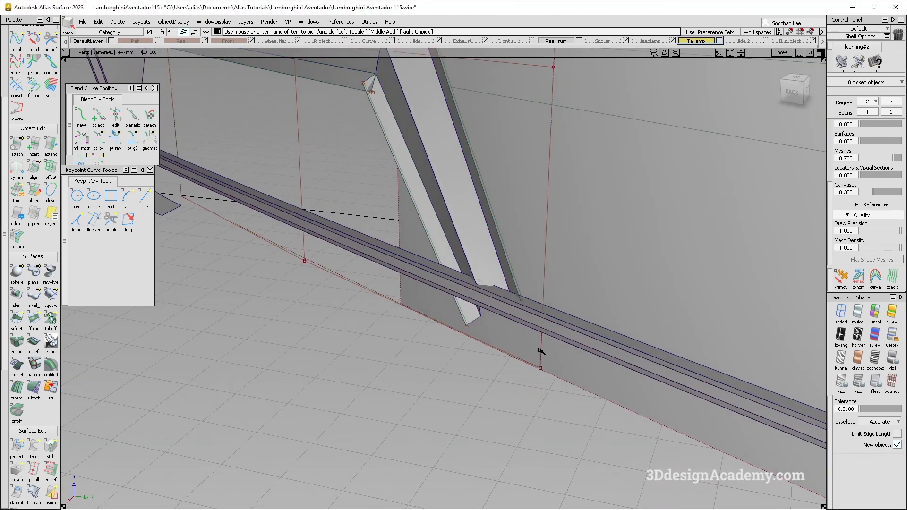
Step: Pick the 1 mm offset surface overlapping the trimmed section surface and delete it
{"action": "left_click", "coordinate": [540, 349]}
{"action": "left_click", "coordinate": [552, 367]}
{"action": "right_click_drag", "start_coordinate": [548, 352], "coordinate": [455, 254], "text": "alt+shift"}
{"action": "middle_click_drag", "start_coordinate": [456, 253], "coordinate": [519, 314], "text": "alt+shift"}
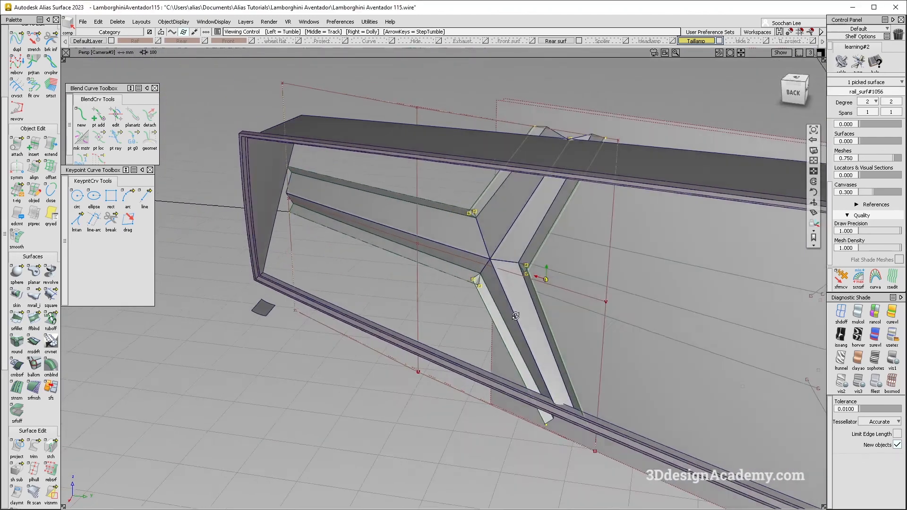
{"action": "left_click_drag", "start_coordinate": [518, 314], "coordinate": [584, 304], "text": "alt+shift"}
{"action": "key", "text": "Delete"}
{"action": "key", "text": "Return"}
Step: Inspect the first rib's shaded shape and switch to Photos to compare it with the rear-light reference image
{"action": "left_click_drag", "start_coordinate": [326, 320], "coordinate": [468, 264], "text": "alt+shift"}
{"action": "left_click_drag", "start_coordinate": [472, 258], "coordinate": [379, 347], "text": "ctrl+shift"}
{"action": "left_click", "coordinate": [396, 296]}
{"action": "right_click_drag", "start_coordinate": [584, 363], "coordinate": [533, 324], "text": "ctrl+shift"}
{"action": "mouse_move", "coordinate": [505, 325]}
{"action": "left_mouse_down", "text": "alt+shift"}
{"action": "mouse_move", "coordinate": [519, 300]}
{"action": "mouse_move", "coordinate": [630, 258]}
{"action": "mouse_move", "coordinate": [578, 236]}
{"action": "mouse_move", "coordinate": [543, 302]}
{"action": "mouse_move", "coordinate": [548, 287]}
{"action": "left_mouse_up", "text": "alt+shift"}
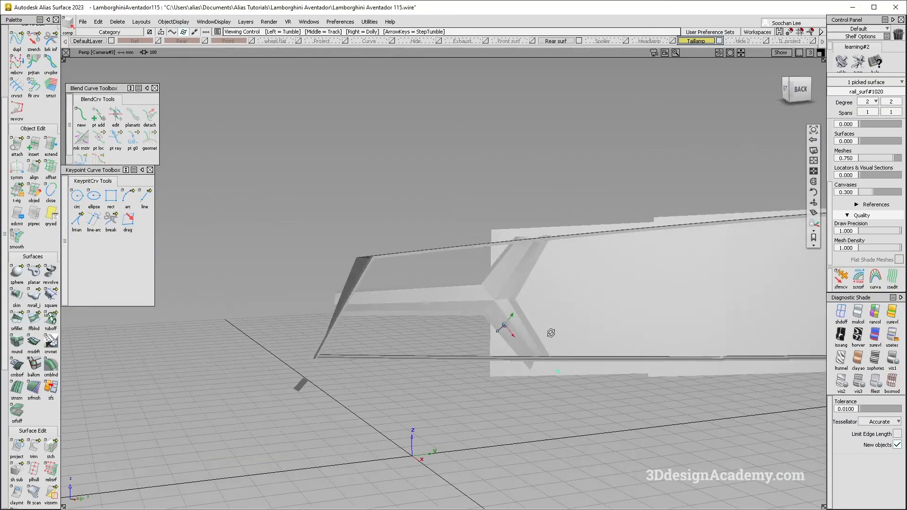
{"action": "mouse_move", "coordinate": [551, 333]}
{"action": "left_mouse_down", "text": "alt+shift"}
{"action": "mouse_move", "coordinate": [625, 300]}
{"action": "mouse_move", "coordinate": [578, 320]}
{"action": "left_mouse_up", "text": "alt+shift"}
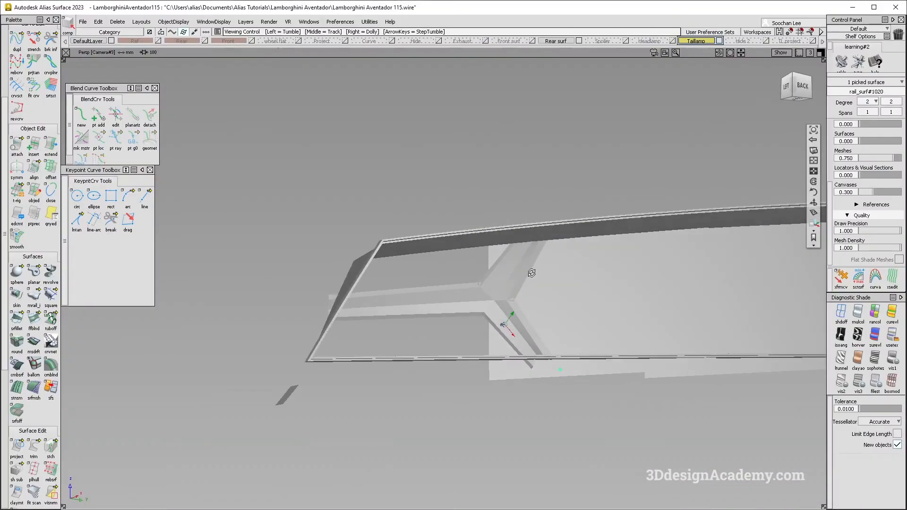
{"action": "mouse_move", "coordinate": [577, 320]}
{"action": "left_mouse_down", "text": "alt+shift"}
{"action": "mouse_move", "coordinate": [563, 316]}
{"action": "mouse_move", "coordinate": [591, 308]}
{"action": "mouse_move", "coordinate": [569, 314]}
{"action": "mouse_move", "coordinate": [581, 318]}
{"action": "left_mouse_up", "text": "alt+shift"}
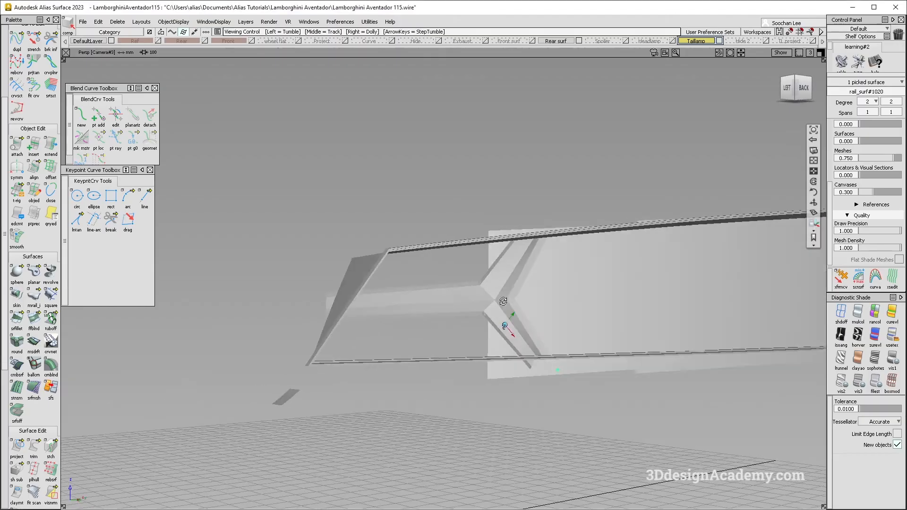
Step: Return to the Alias model and examine the first rib within the whole rear-light frame from several angles
{"action": "left_click_drag", "start_coordinate": [503, 301], "coordinate": [586, 354], "text": "alt+shift"}
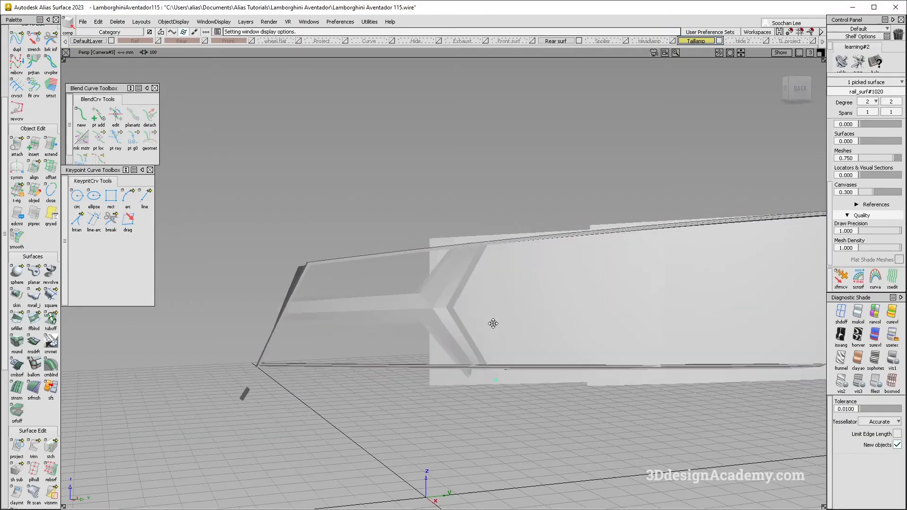
{"action": "mouse_move", "coordinate": [494, 324]}
{"action": "left_mouse_down", "text": "alt+shift"}
{"action": "mouse_move", "coordinate": [533, 339]}
{"action": "mouse_move", "coordinate": [492, 334]}
{"action": "mouse_move", "coordinate": [569, 367]}
{"action": "mouse_move", "coordinate": [552, 361]}
{"action": "left_mouse_up", "text": "alt+shift"}
{"action": "middle_click_drag", "start_coordinate": [551, 361], "coordinate": [557, 379], "text": "alt+shift"}
{"action": "left_click_drag", "start_coordinate": [557, 379], "coordinate": [572, 366], "text": "alt+shift"}
{"action": "right_click_drag", "start_coordinate": [479, 332], "coordinate": [465, 367], "text": "ctrl+shift"}
{"action": "right_click_drag", "start_coordinate": [481, 312], "coordinate": [467, 351], "text": "ctrl+shift"}
{"action": "left_click_drag", "start_coordinate": [531, 363], "coordinate": [548, 421], "text": "ctrl+shift"}
{"action": "middle_click_drag", "start_coordinate": [648, 383], "coordinate": [576, 376], "text": "alt+shift"}
{"action": "left_click_drag", "start_coordinate": [576, 377], "coordinate": [510, 417], "text": "alt+shift"}
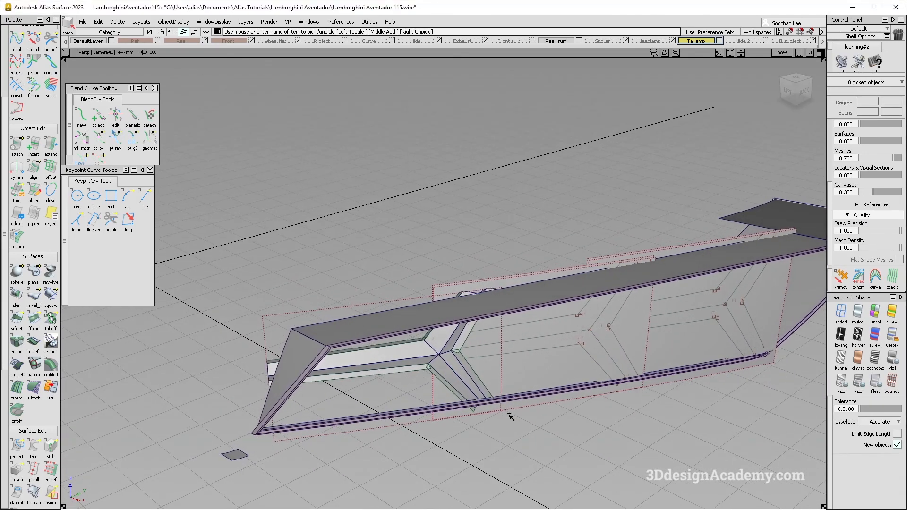